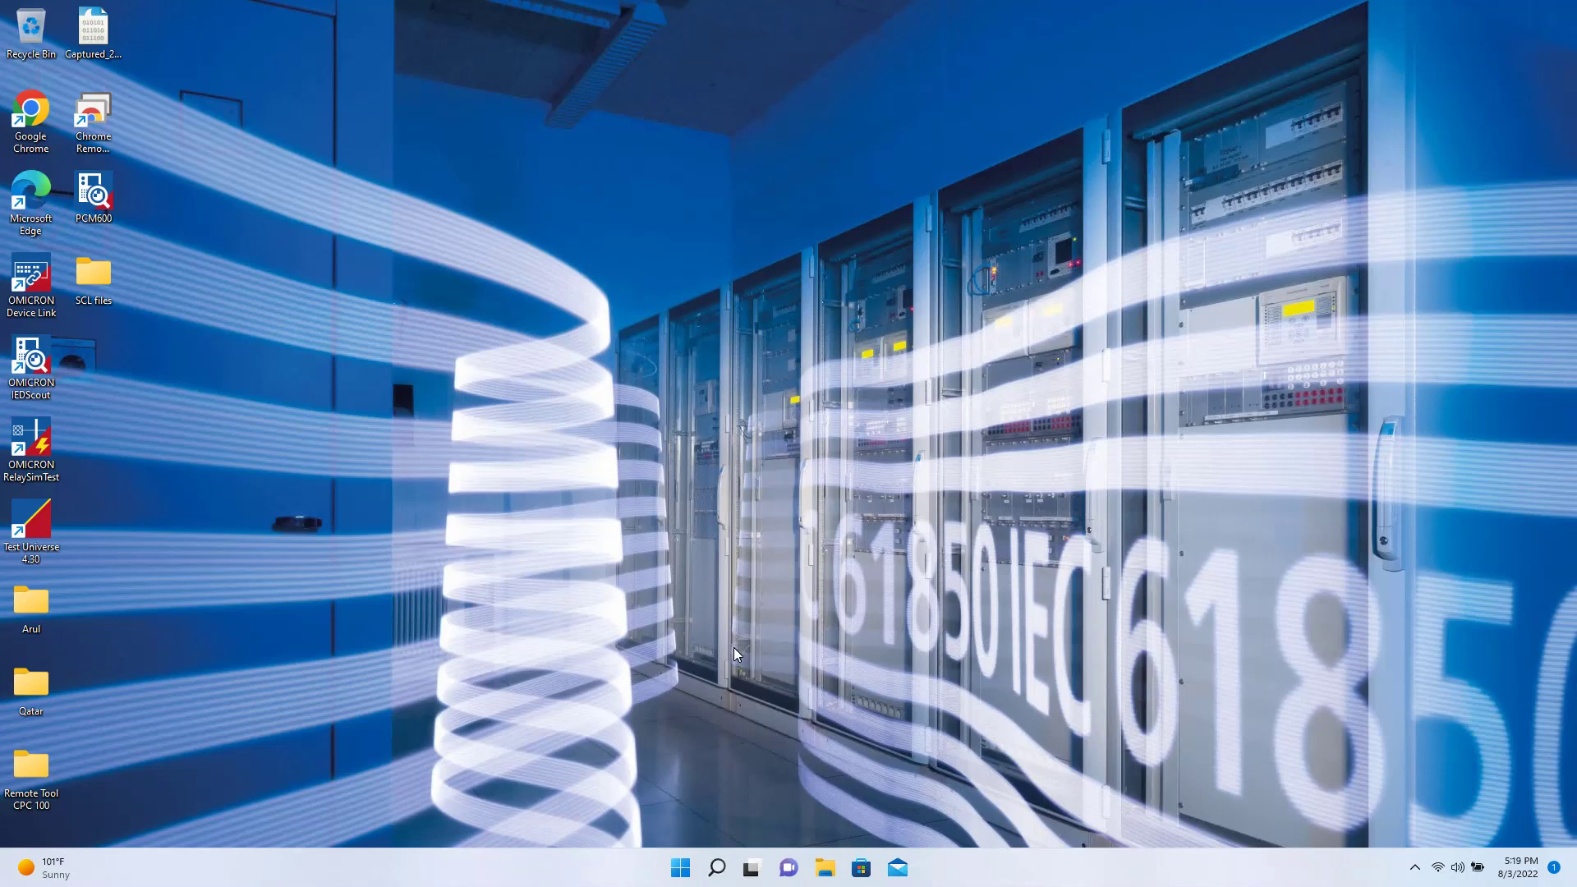
- Switch to Microsoft Edge and search the web for "openscd githug"
{"action": "double_click", "coordinate": [39, 196]}
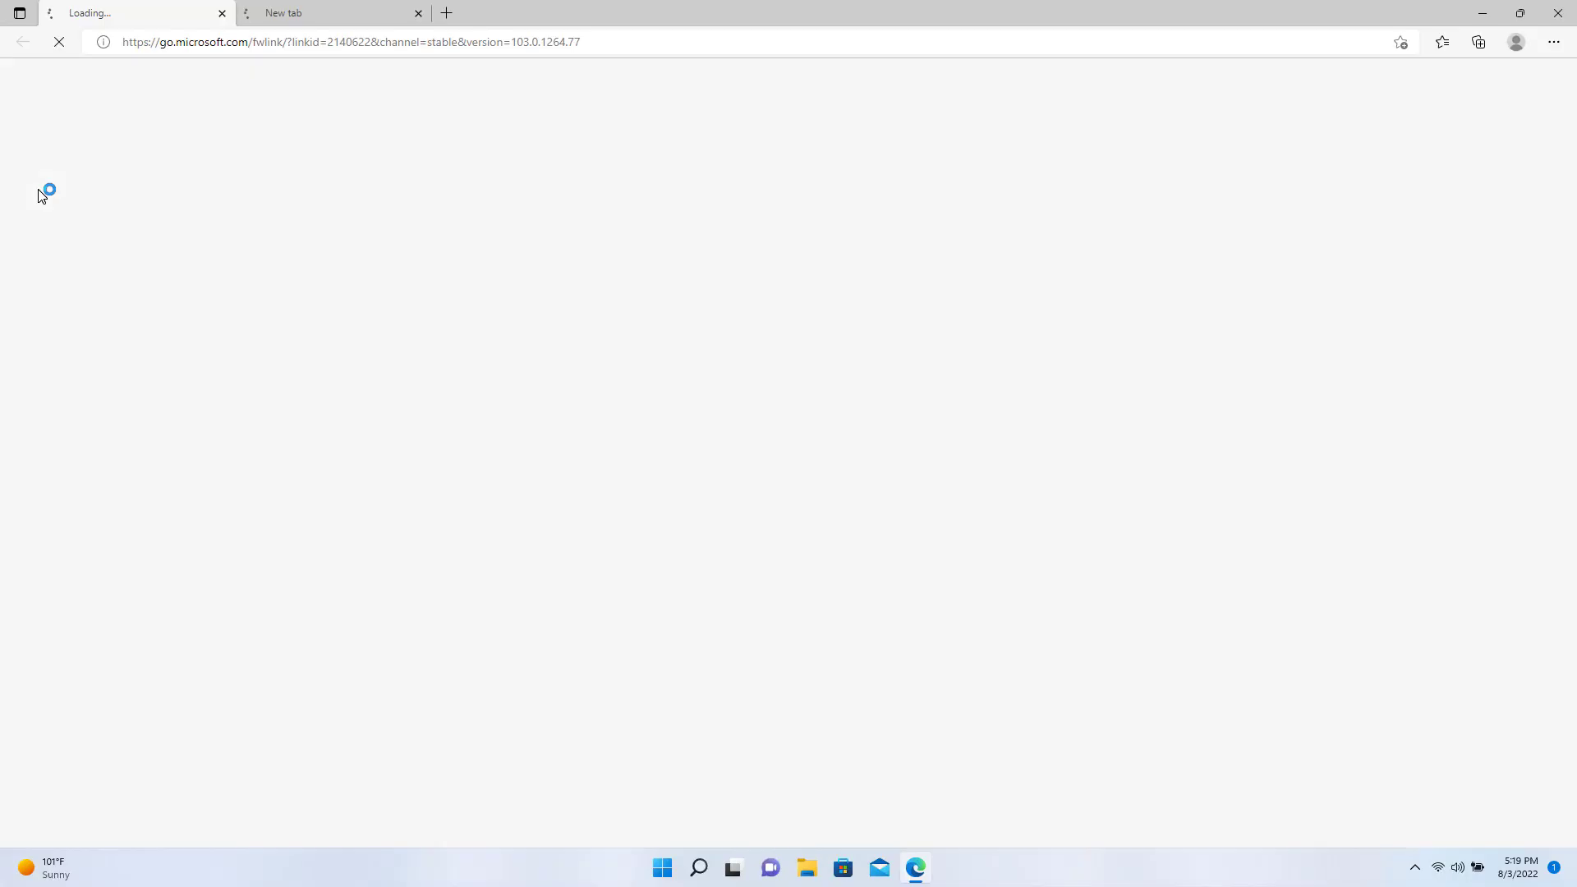
{"action": "left_click", "coordinate": [222, 16]}
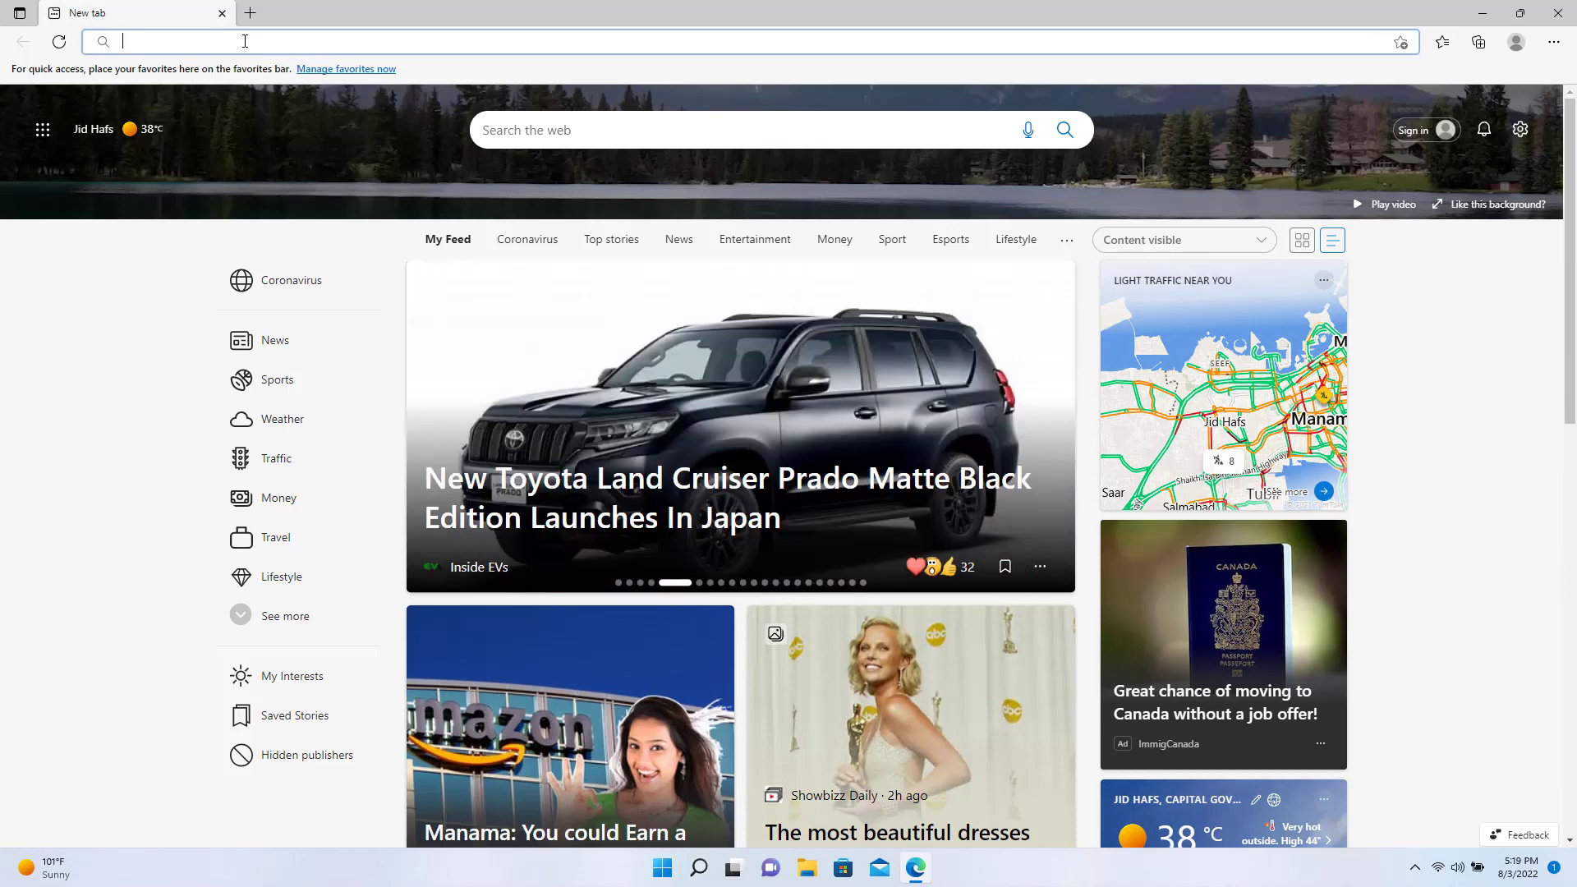
{"action": "type", "text": "open"}
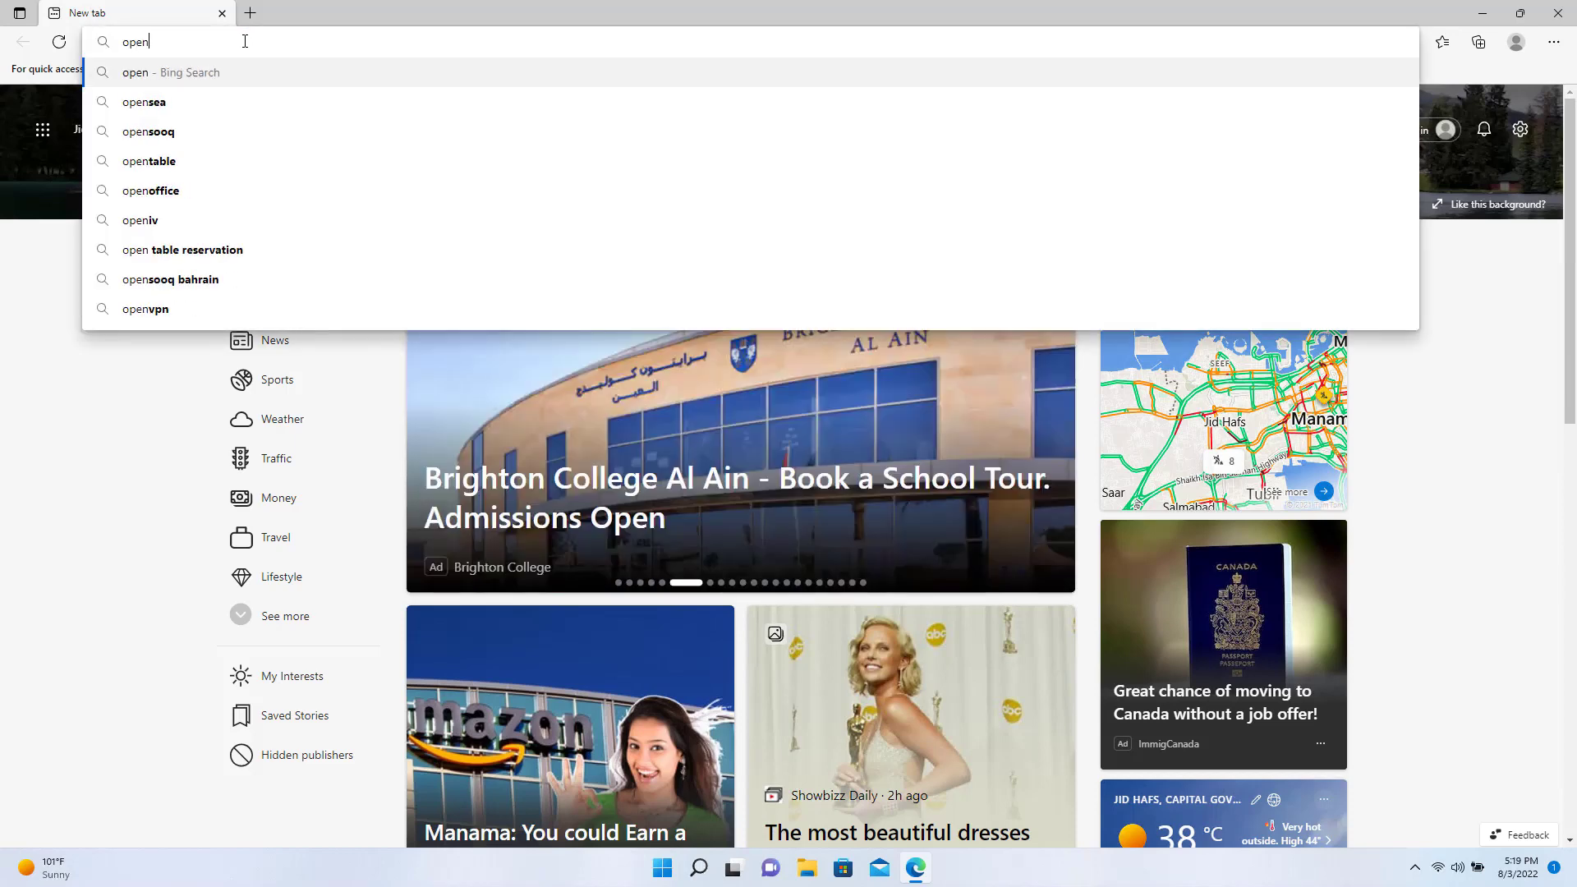
{"action": "type", "text": "scd"}
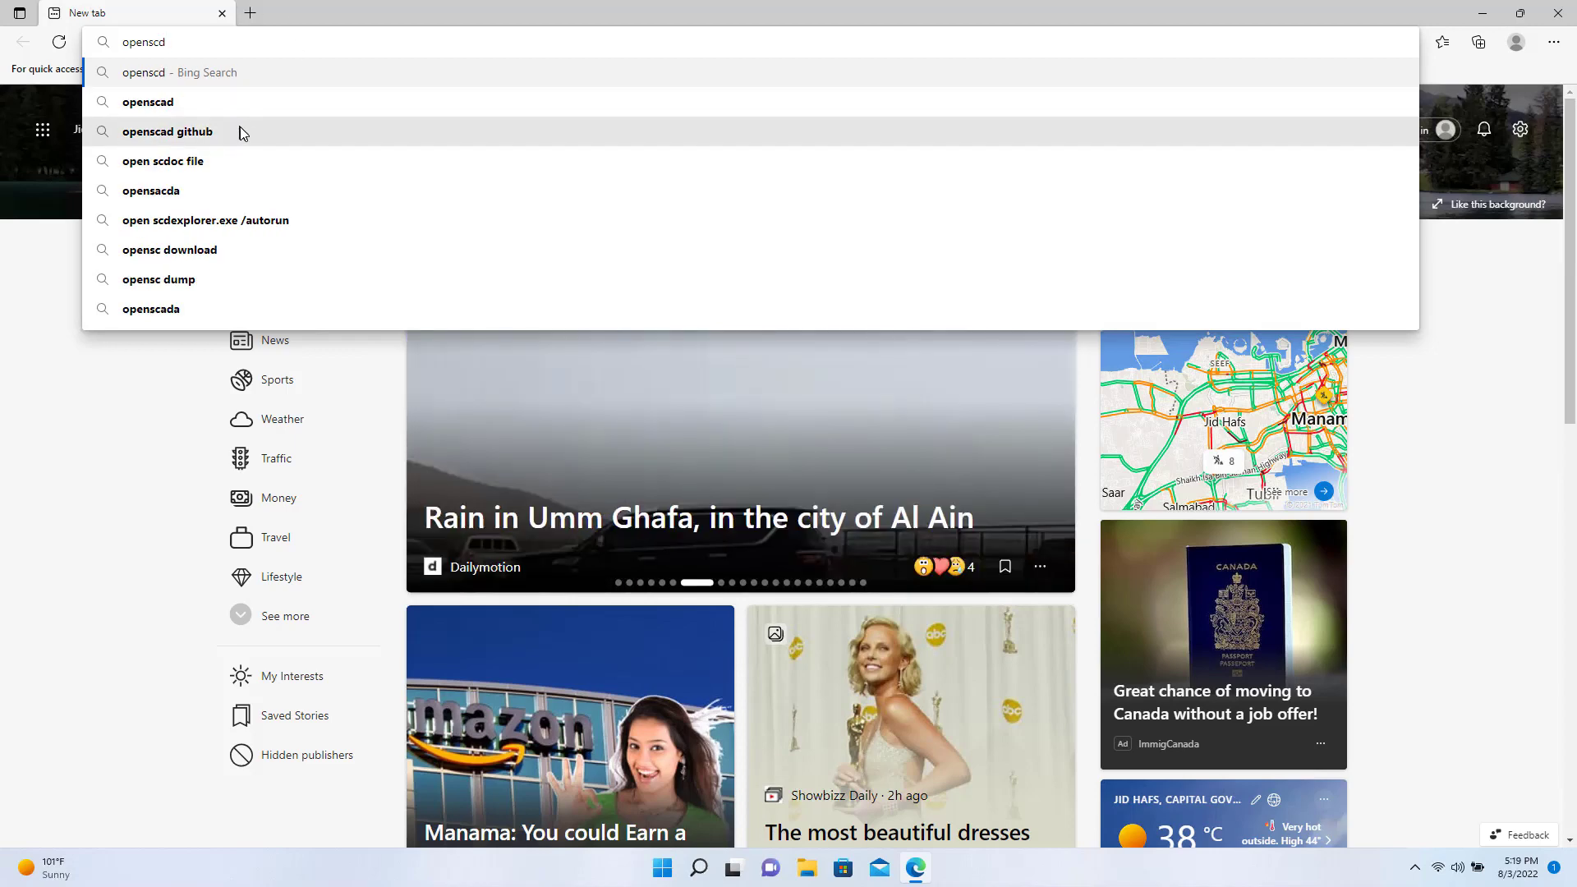
{"action": "type", "text": " gi"}
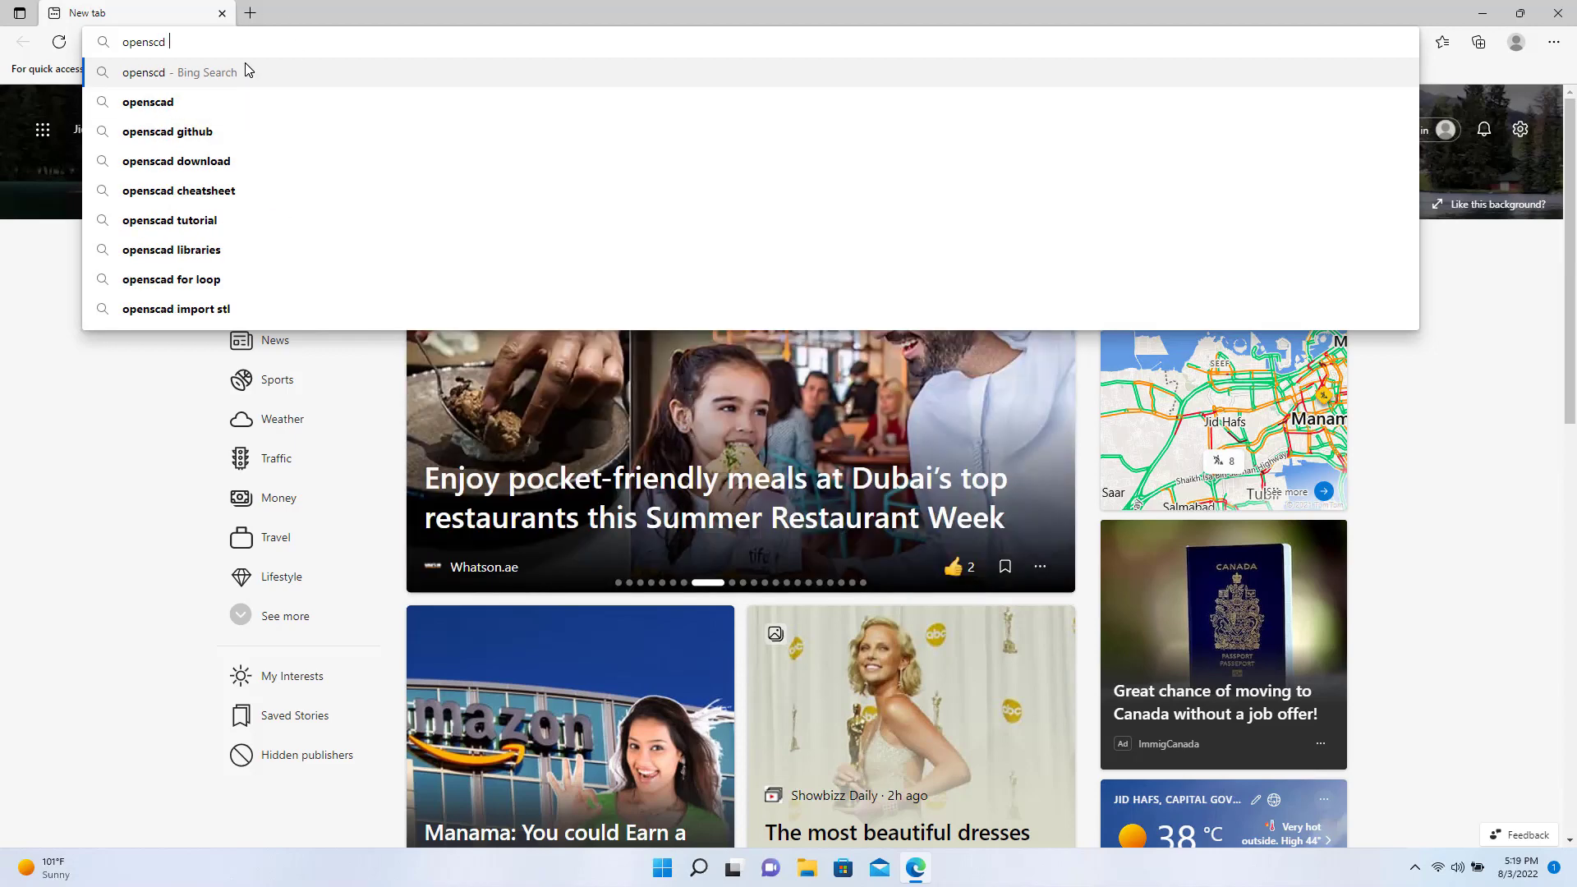
{"action": "type", "text": "t"}
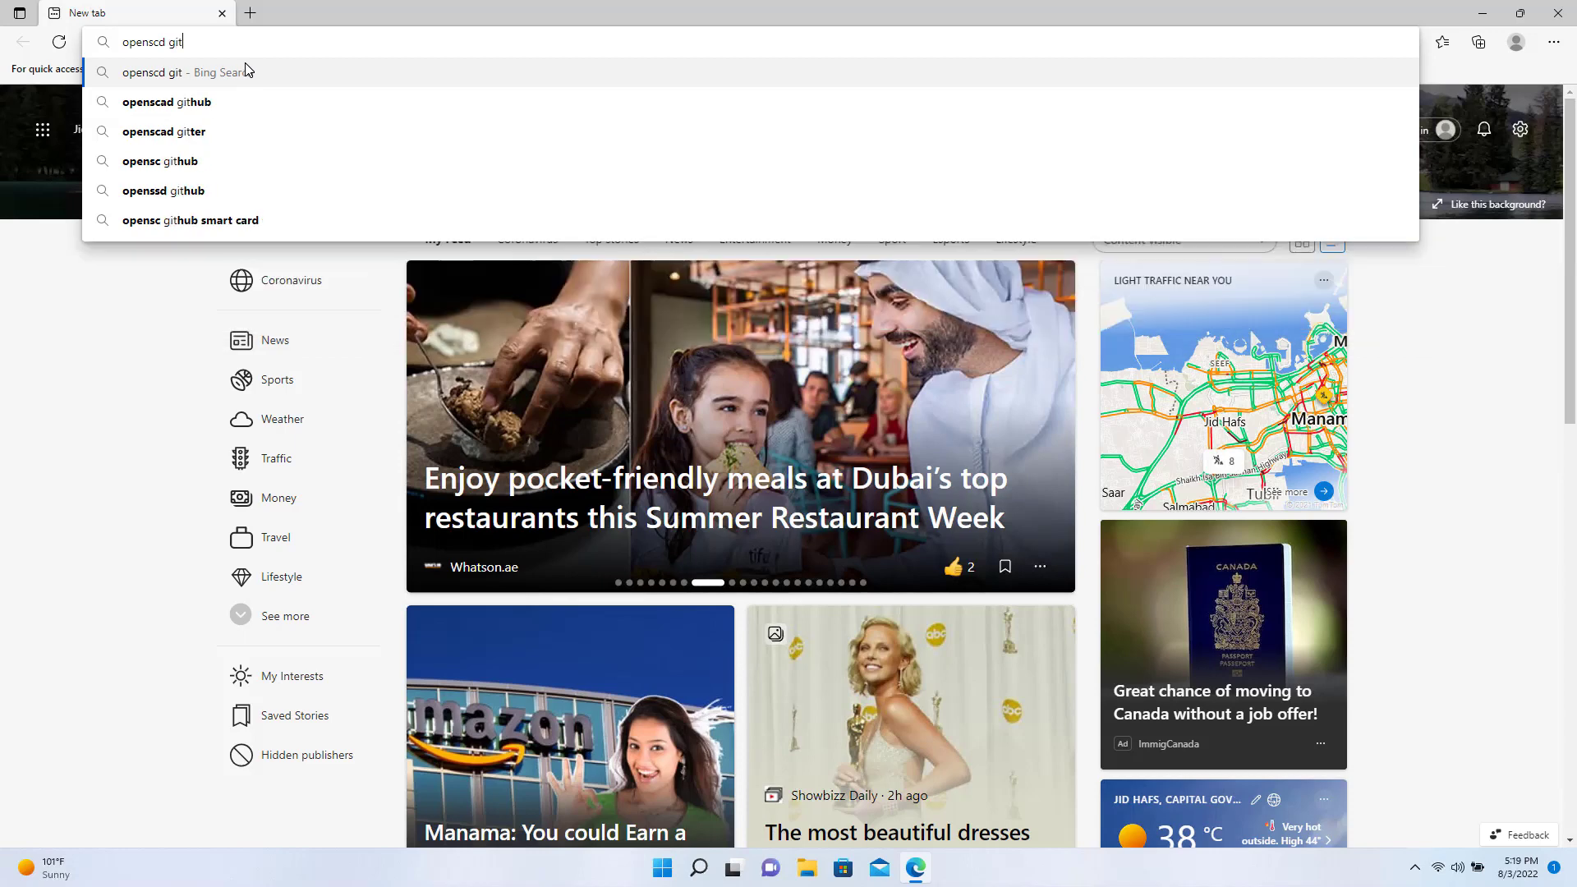
{"action": "type", "text": "hug"}
{"action": "key", "text": "Return"}
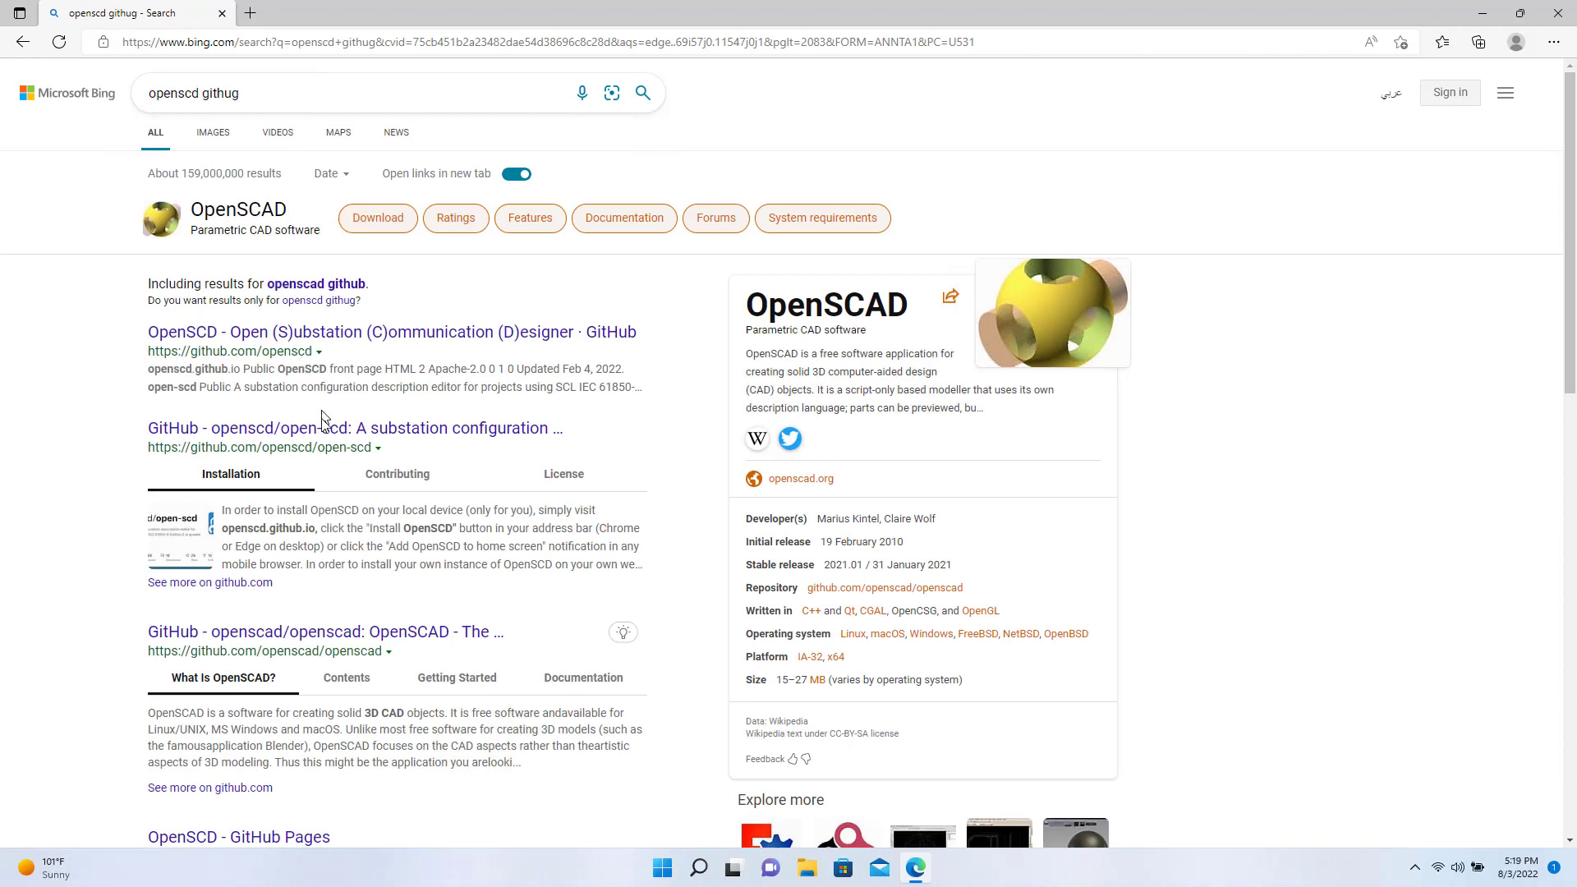
- Open the OpenSCD organization's GitHub page from the search results and view its list of repositories
{"action": "left_click", "coordinate": [327, 342]}
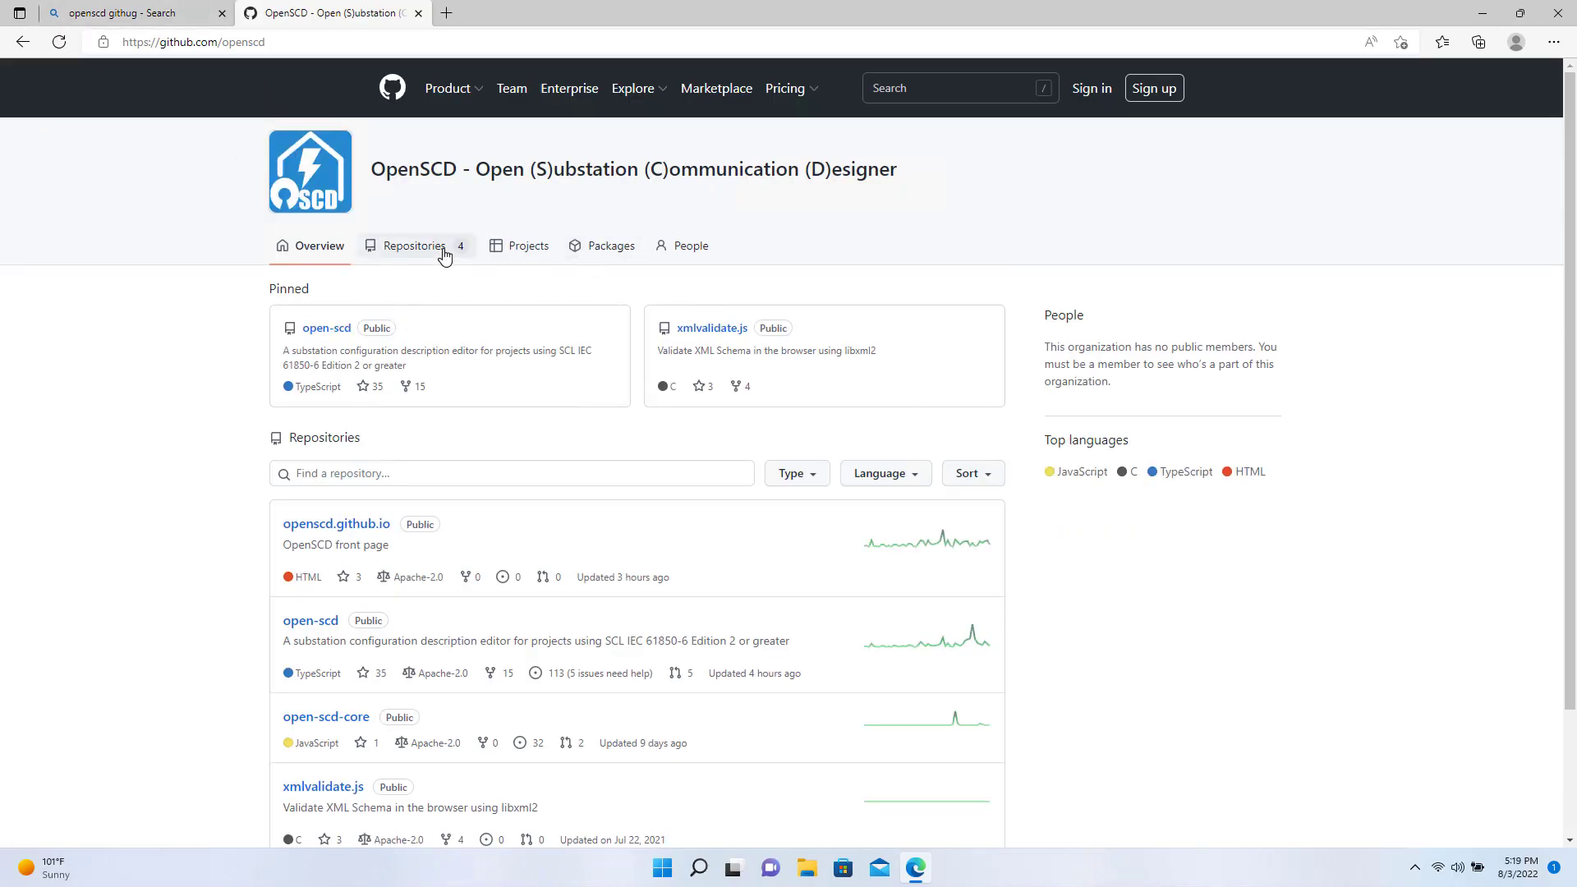
{"action": "left_click", "coordinate": [386, 249]}
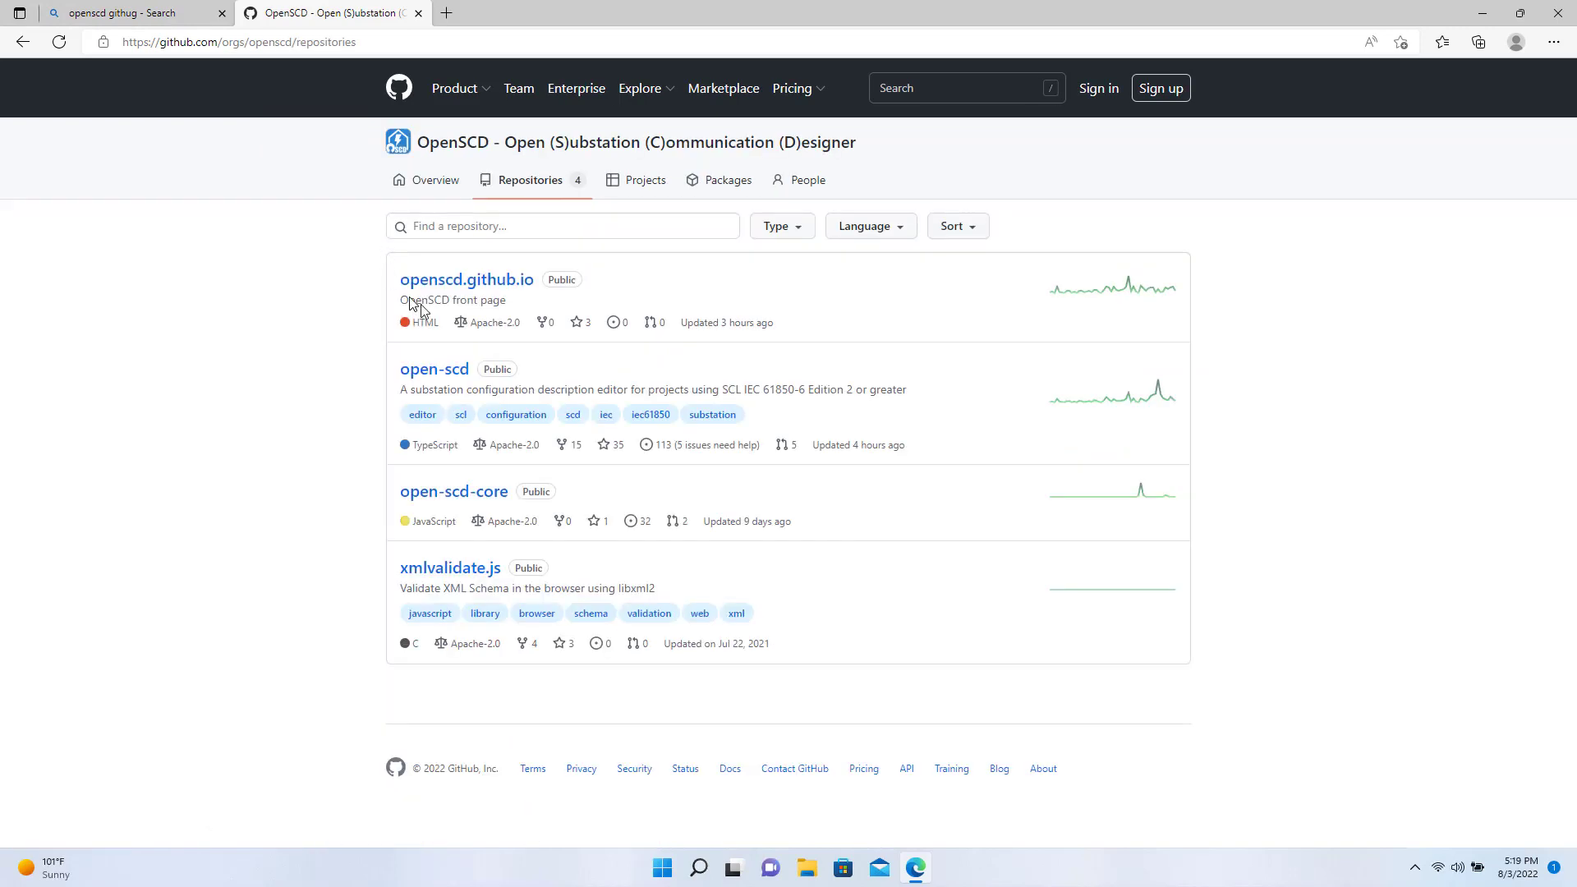
- From the search results, open the openscd/open-scd repository, launch its openscd.github.io site and close the OpenSCD organization page
{"action": "left_click", "coordinate": [132, 12]}
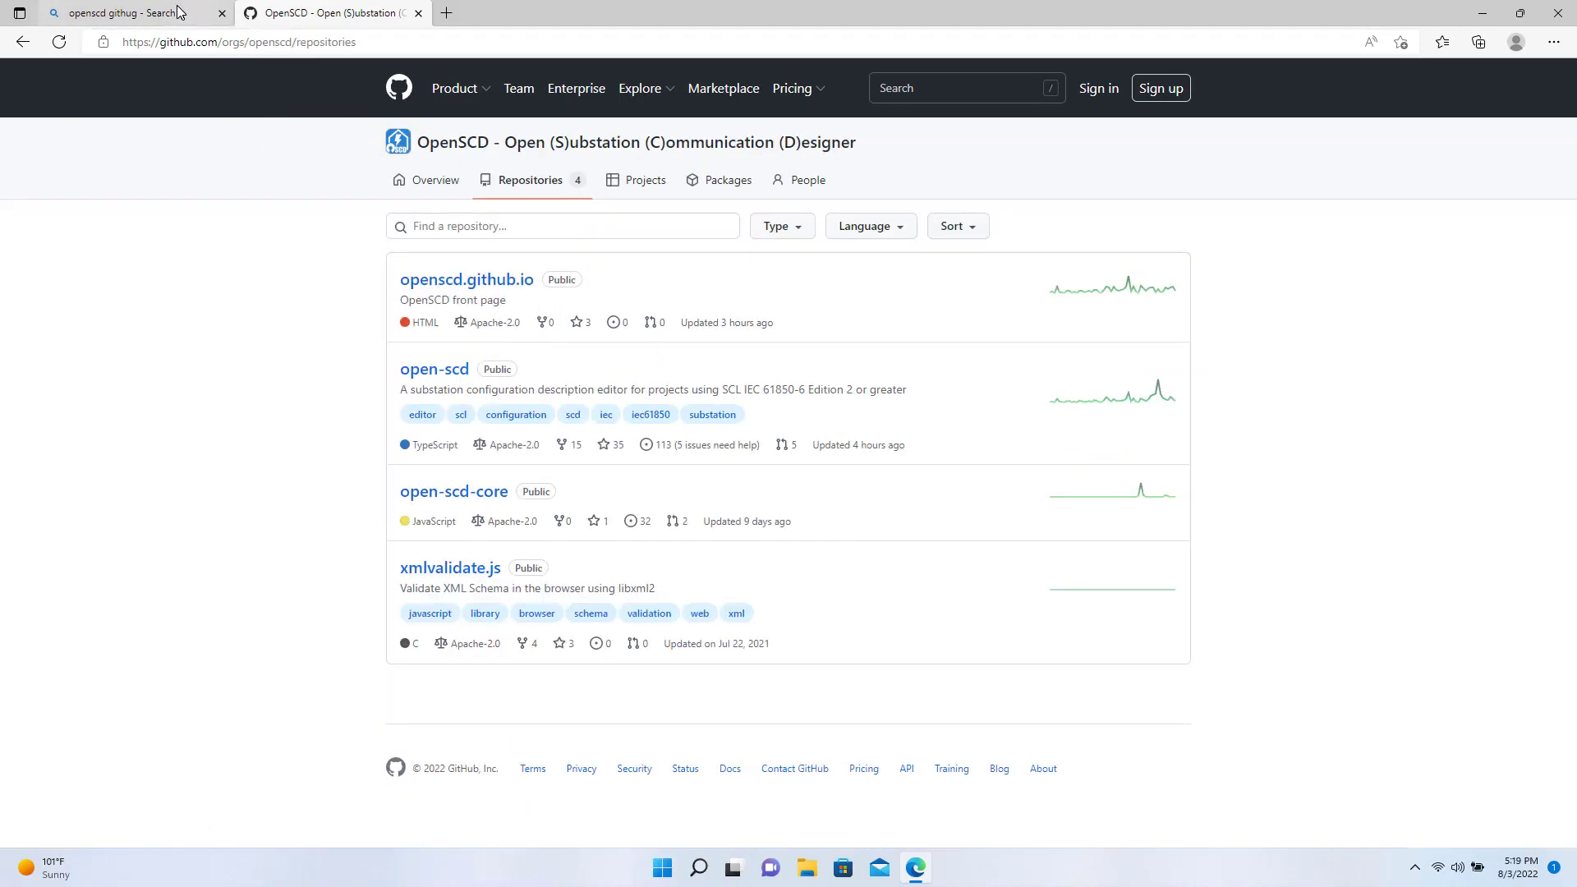
{"action": "left_click", "coordinate": [319, 429]}
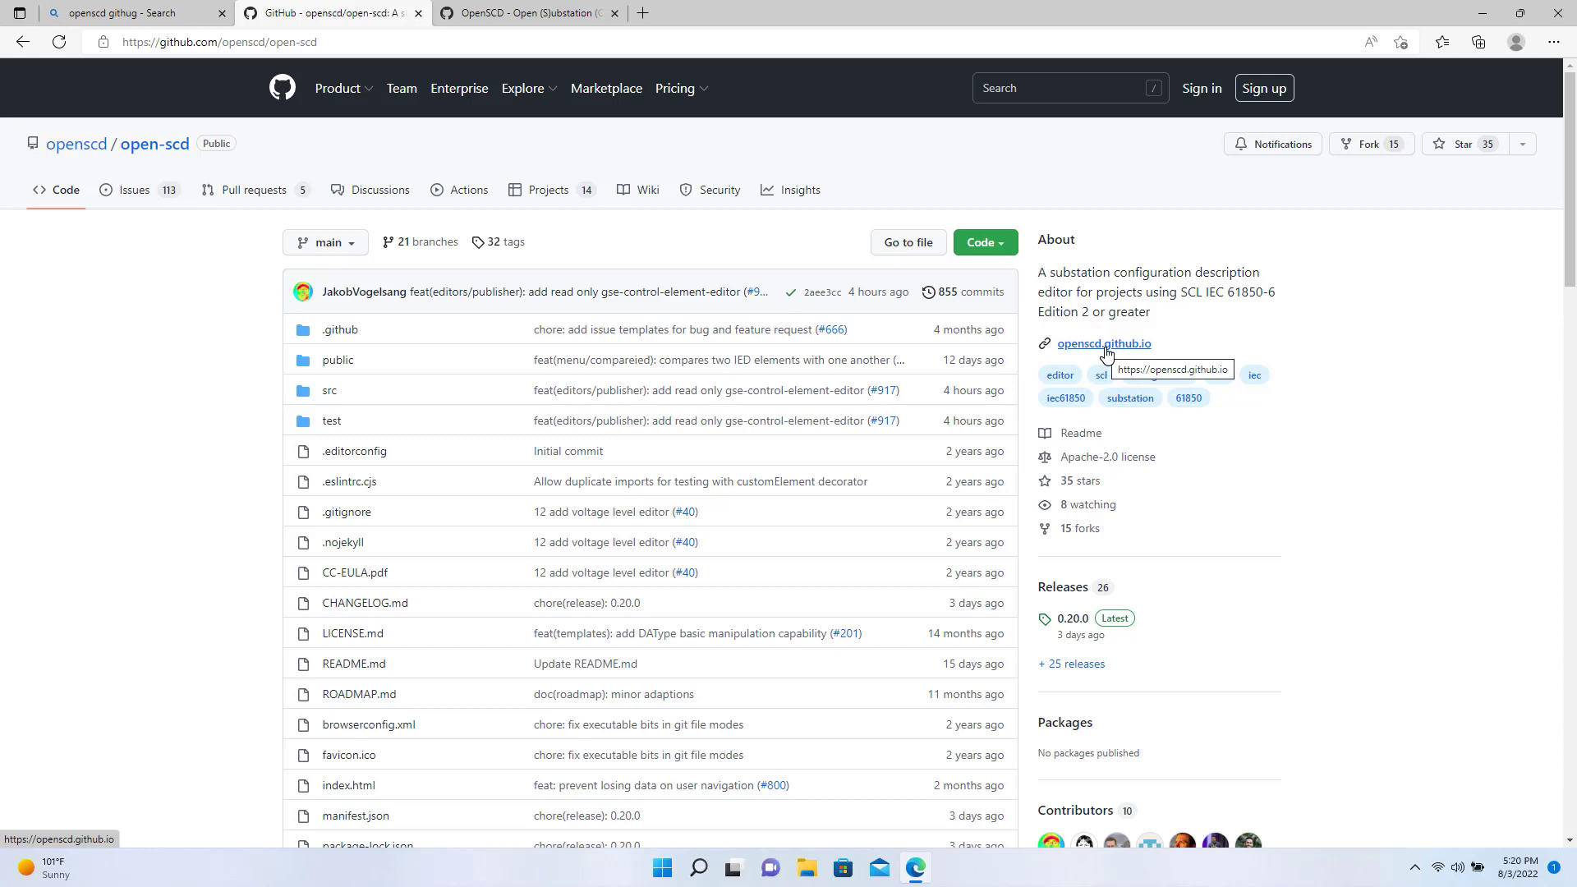
{"action": "scroll", "coordinate": [1105, 567], "scroll_direction": "down", "scroll_amount": 6}
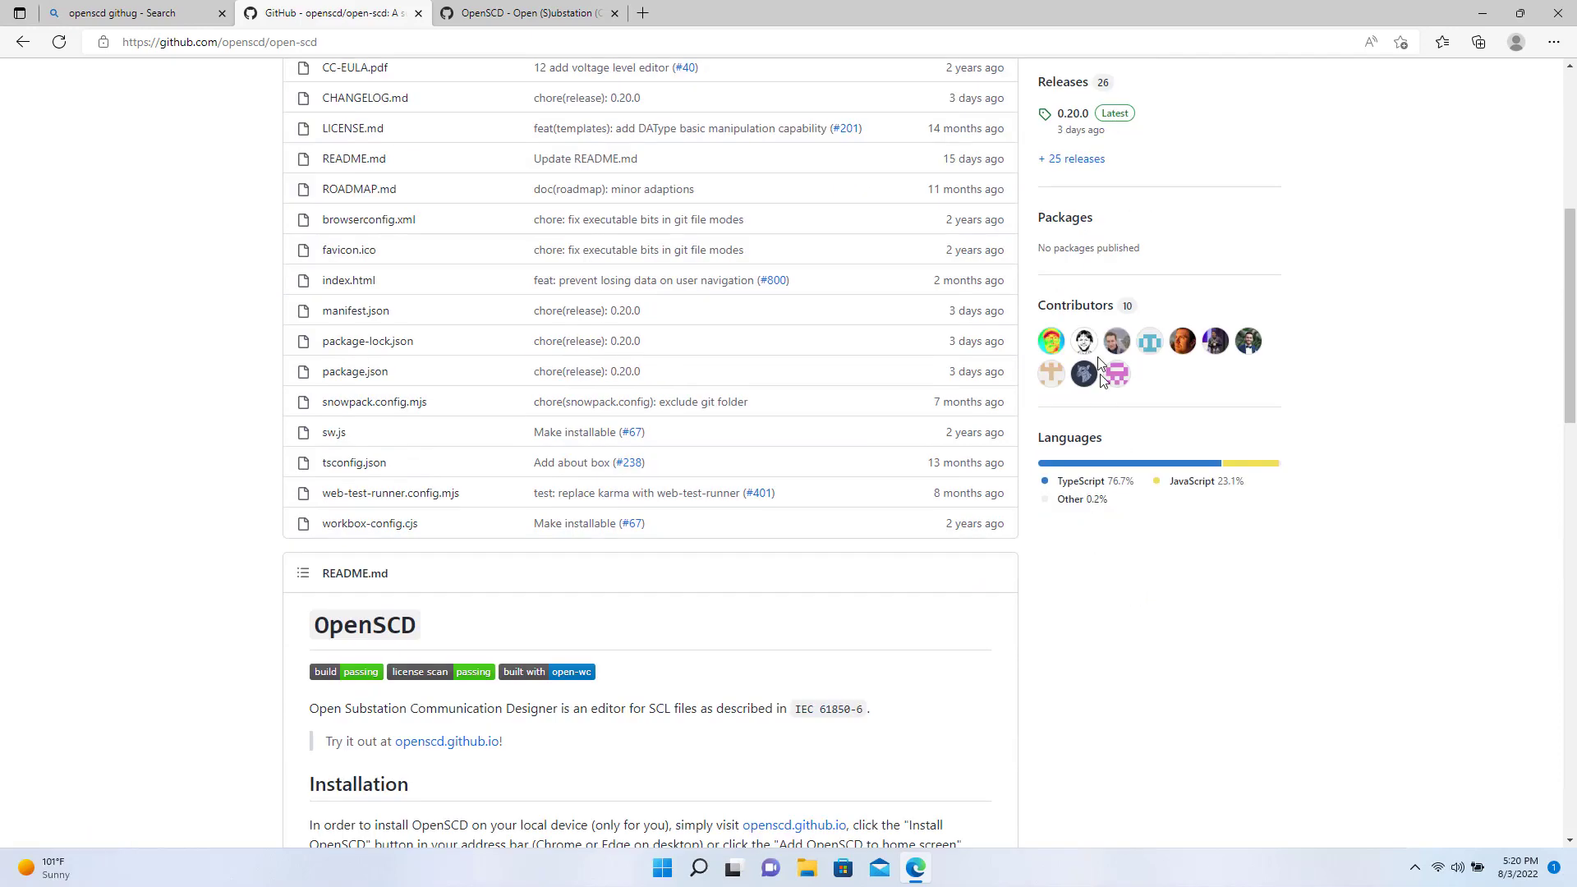
{"action": "scroll", "coordinate": [1093, 313], "scroll_direction": "up", "scroll_amount": 6}
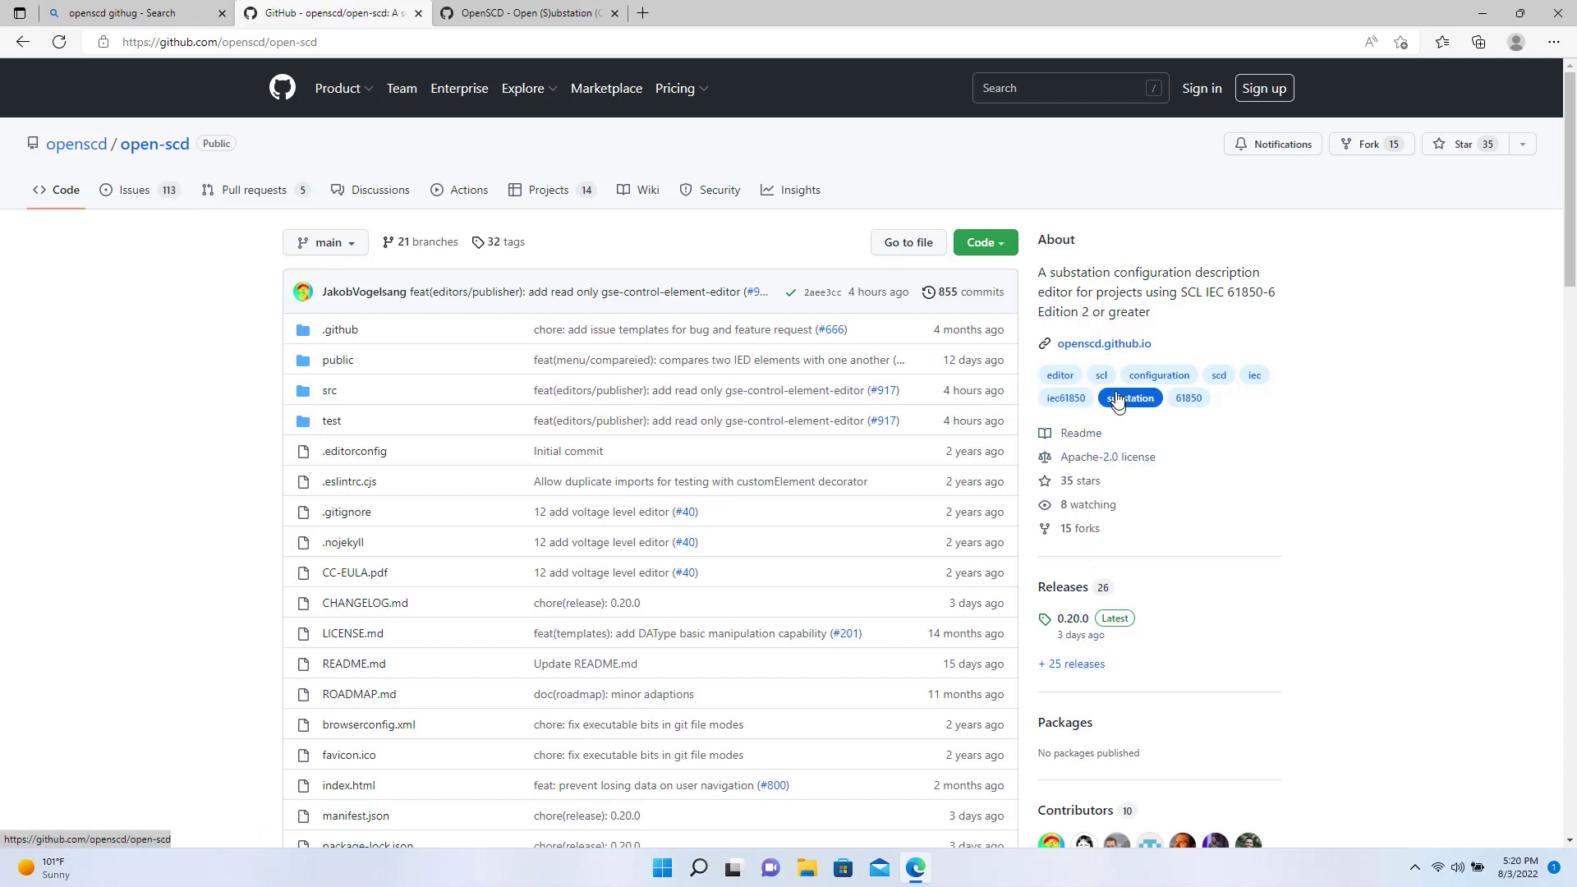
{"action": "left_click", "coordinate": [1114, 347]}
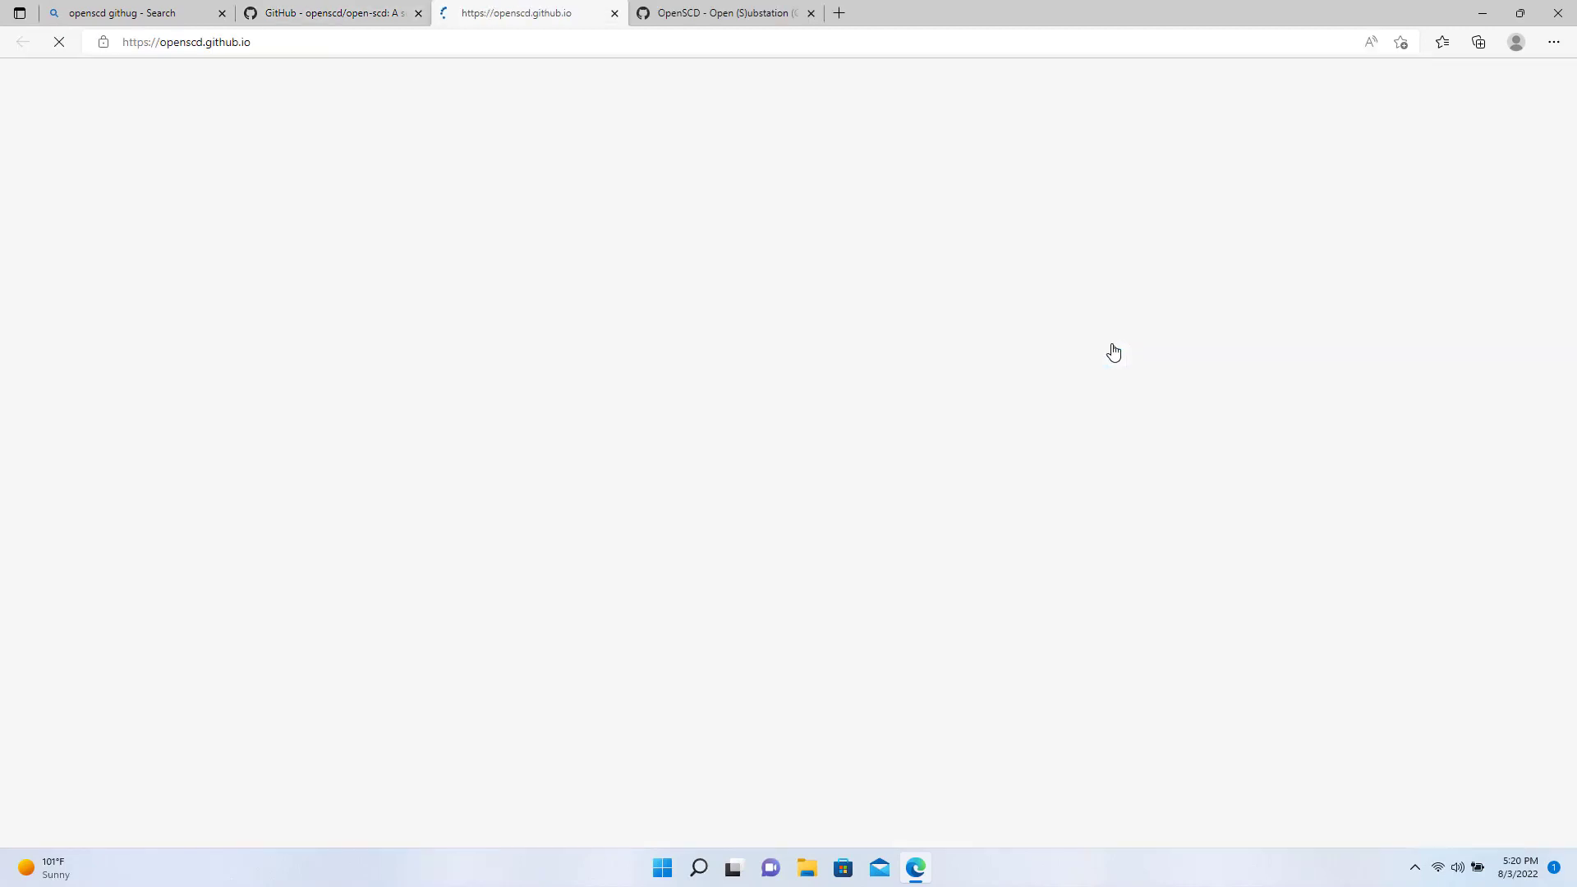
{"action": "left_click", "coordinate": [811, 13]}
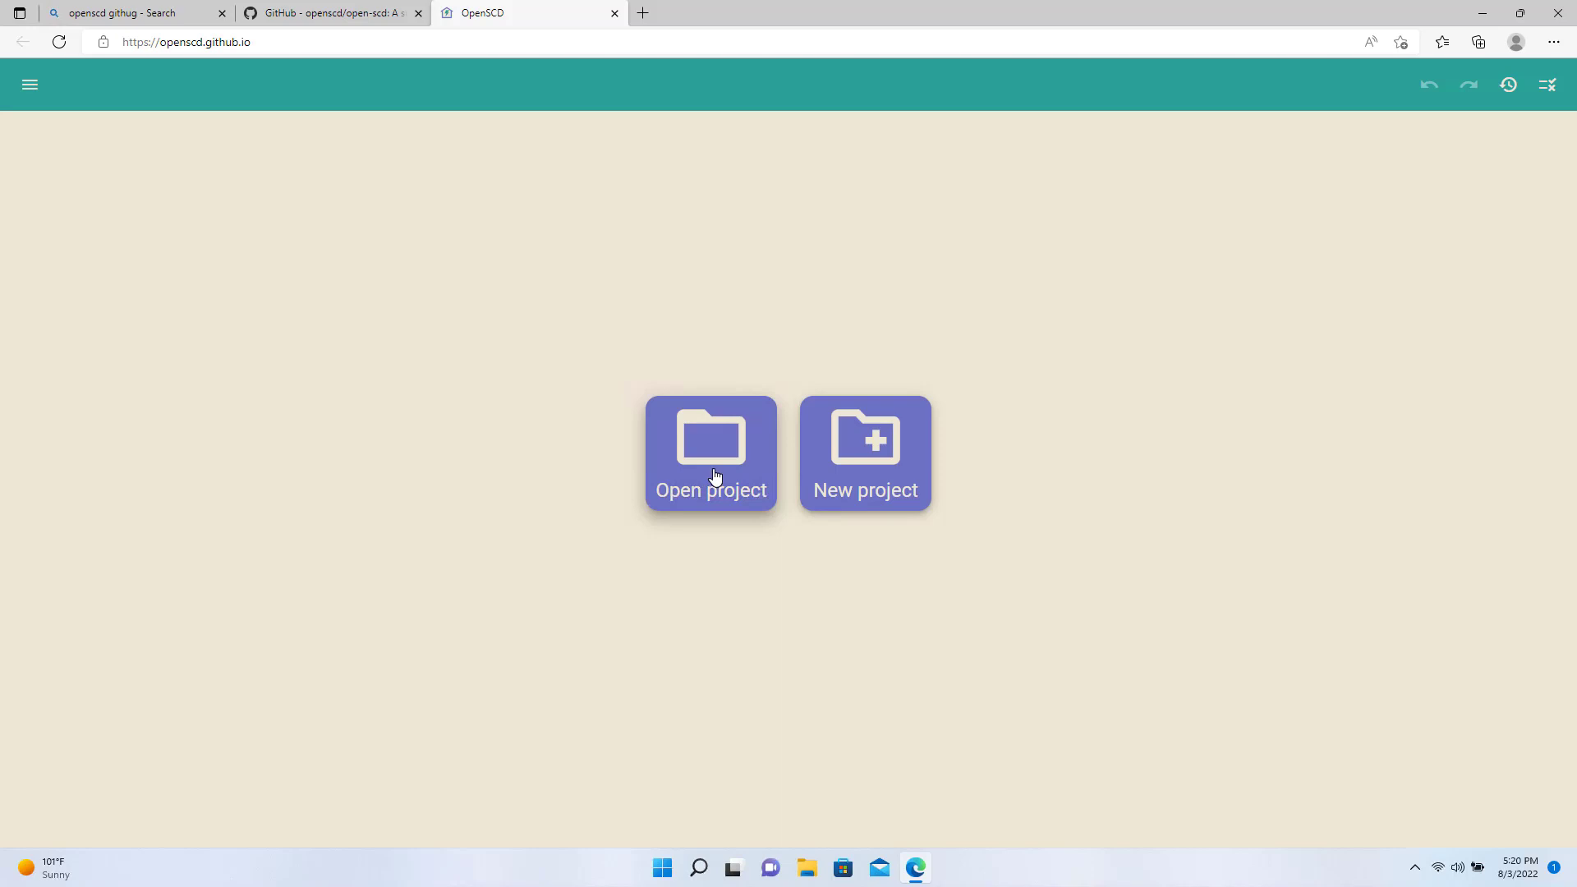
- Open the project file 20210923_NUCBX1_without_AA1D1Q03Q1_report_arrows from the SCL files folder on the Desktop
{"action": "left_click", "coordinate": [715, 476]}
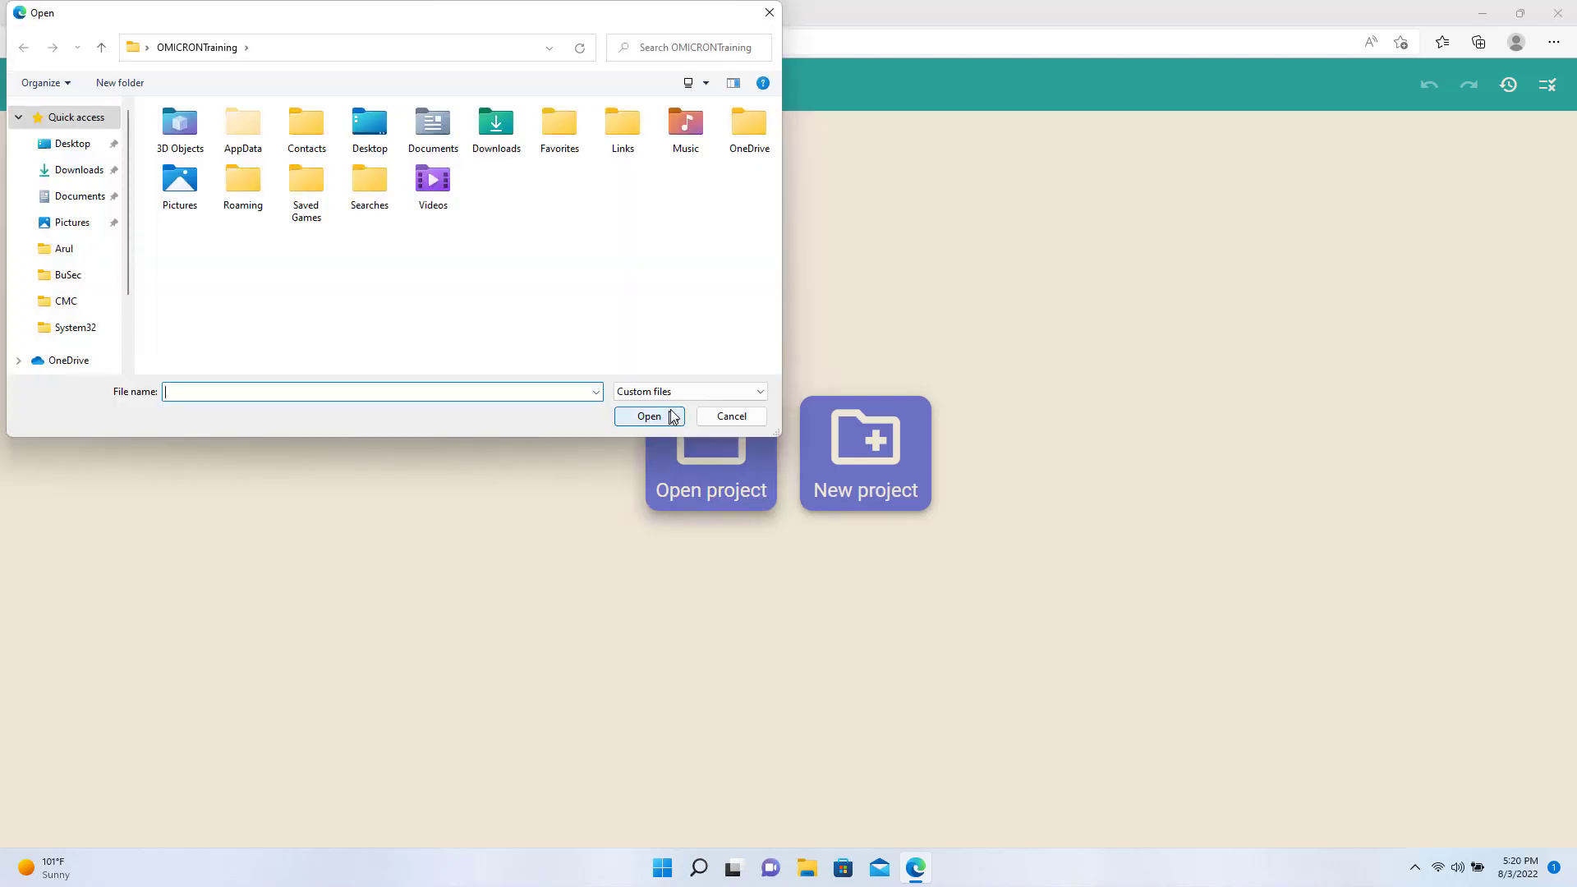
{"action": "left_click", "coordinate": [84, 146]}
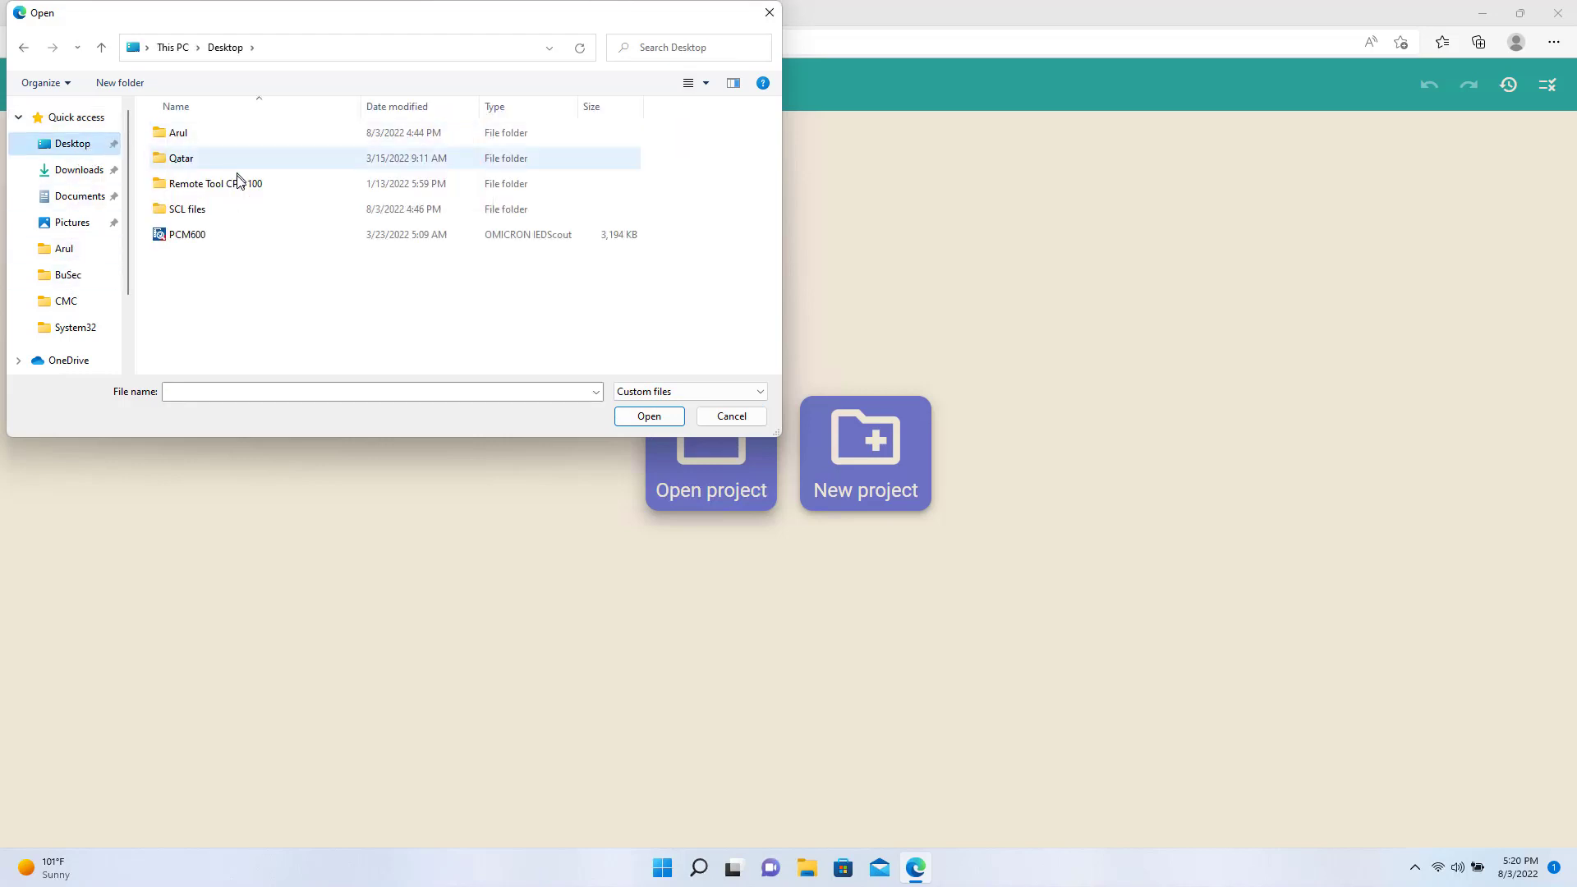
{"action": "double_click", "coordinate": [243, 209]}
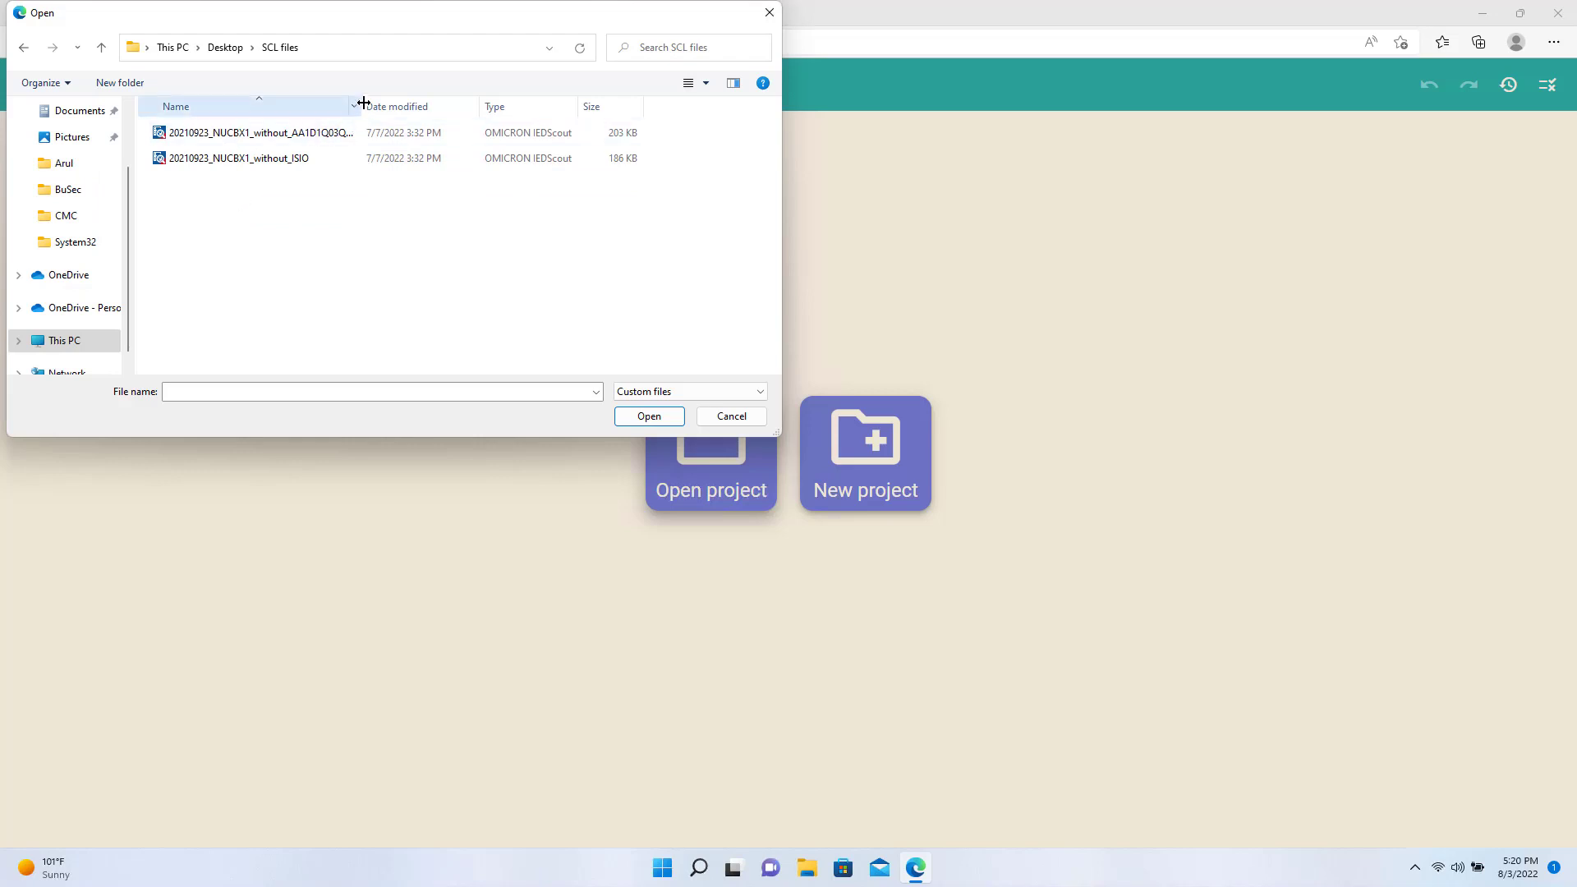
{"action": "left_click_drag", "start_coordinate": [362, 106], "coordinate": [470, 106]}
{"action": "left_click", "coordinate": [353, 135]}
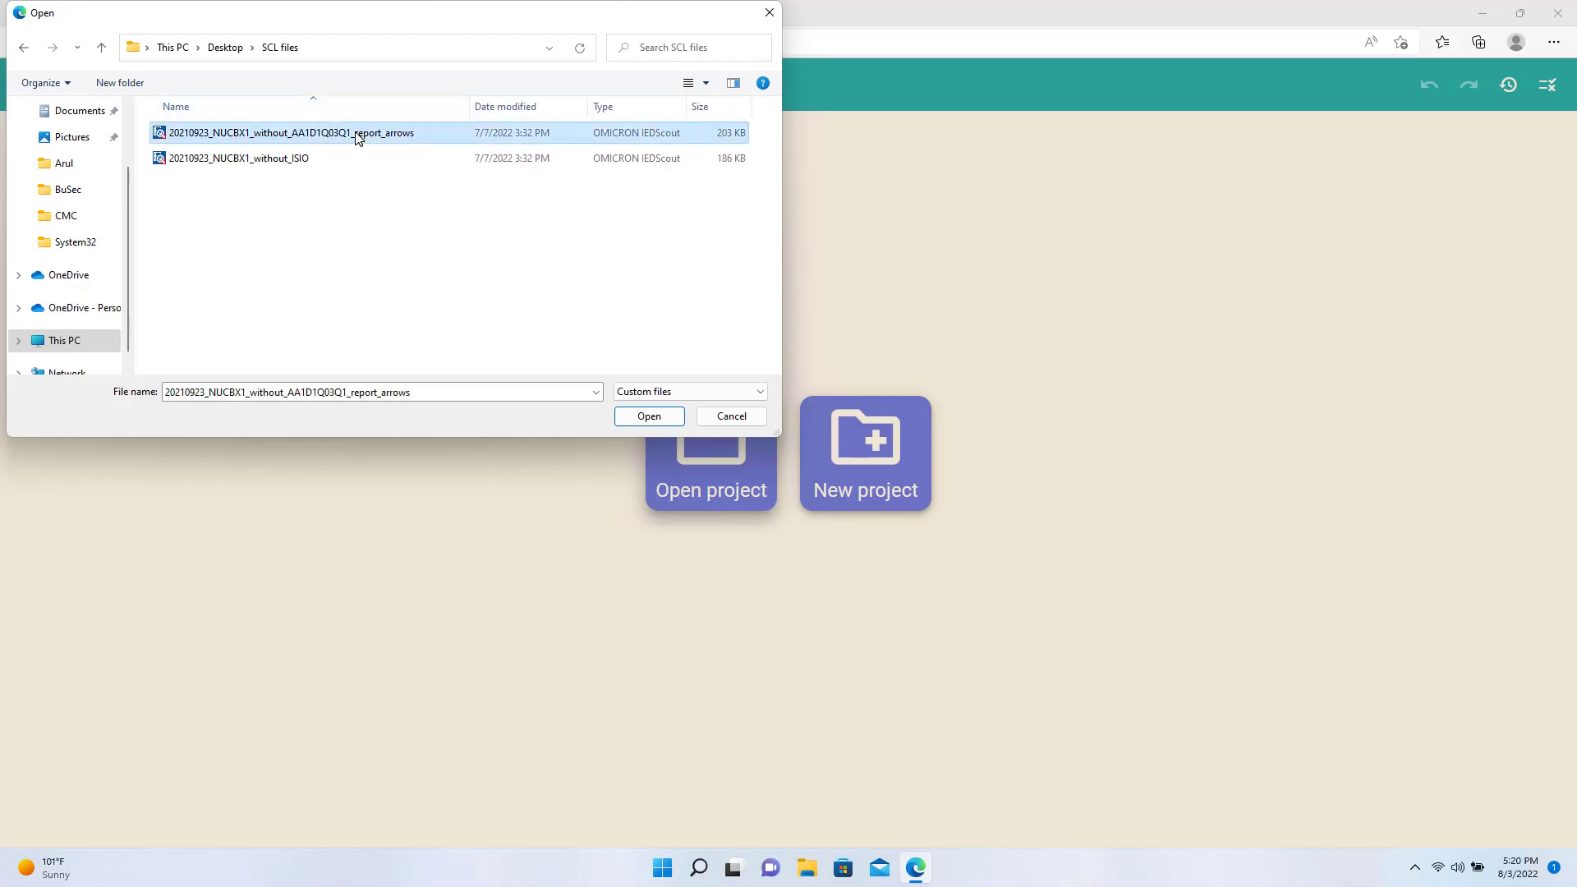
{"action": "left_click", "coordinate": [647, 416]}
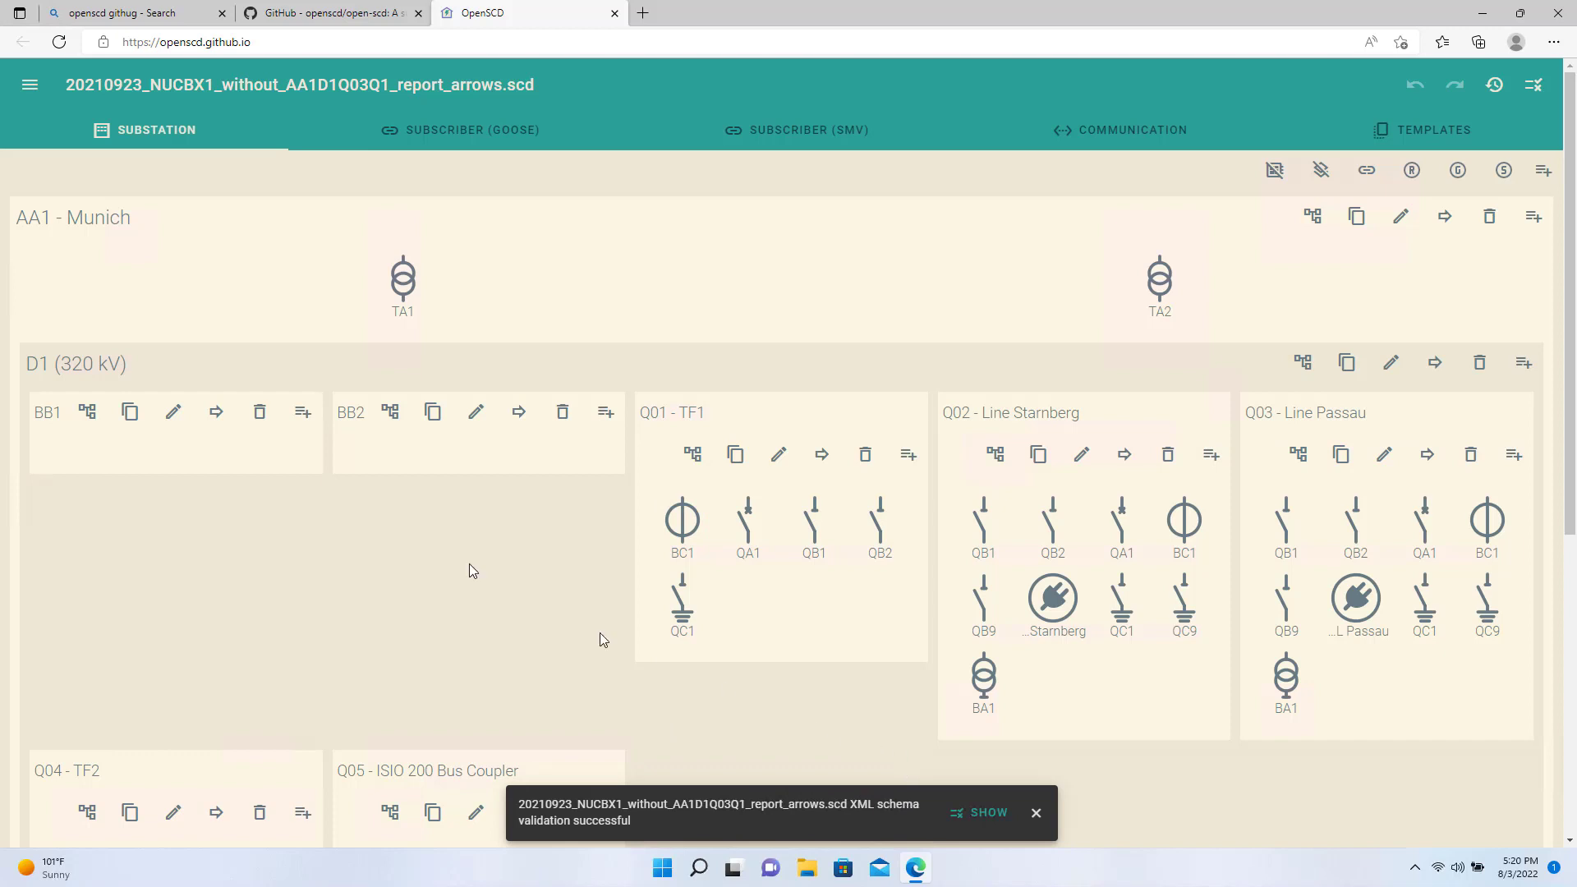
{"action": "left_click", "coordinate": [29, 89]}
{"action": "scroll", "coordinate": [115, 668], "scroll_direction": "down", "scroll_amount": 1}
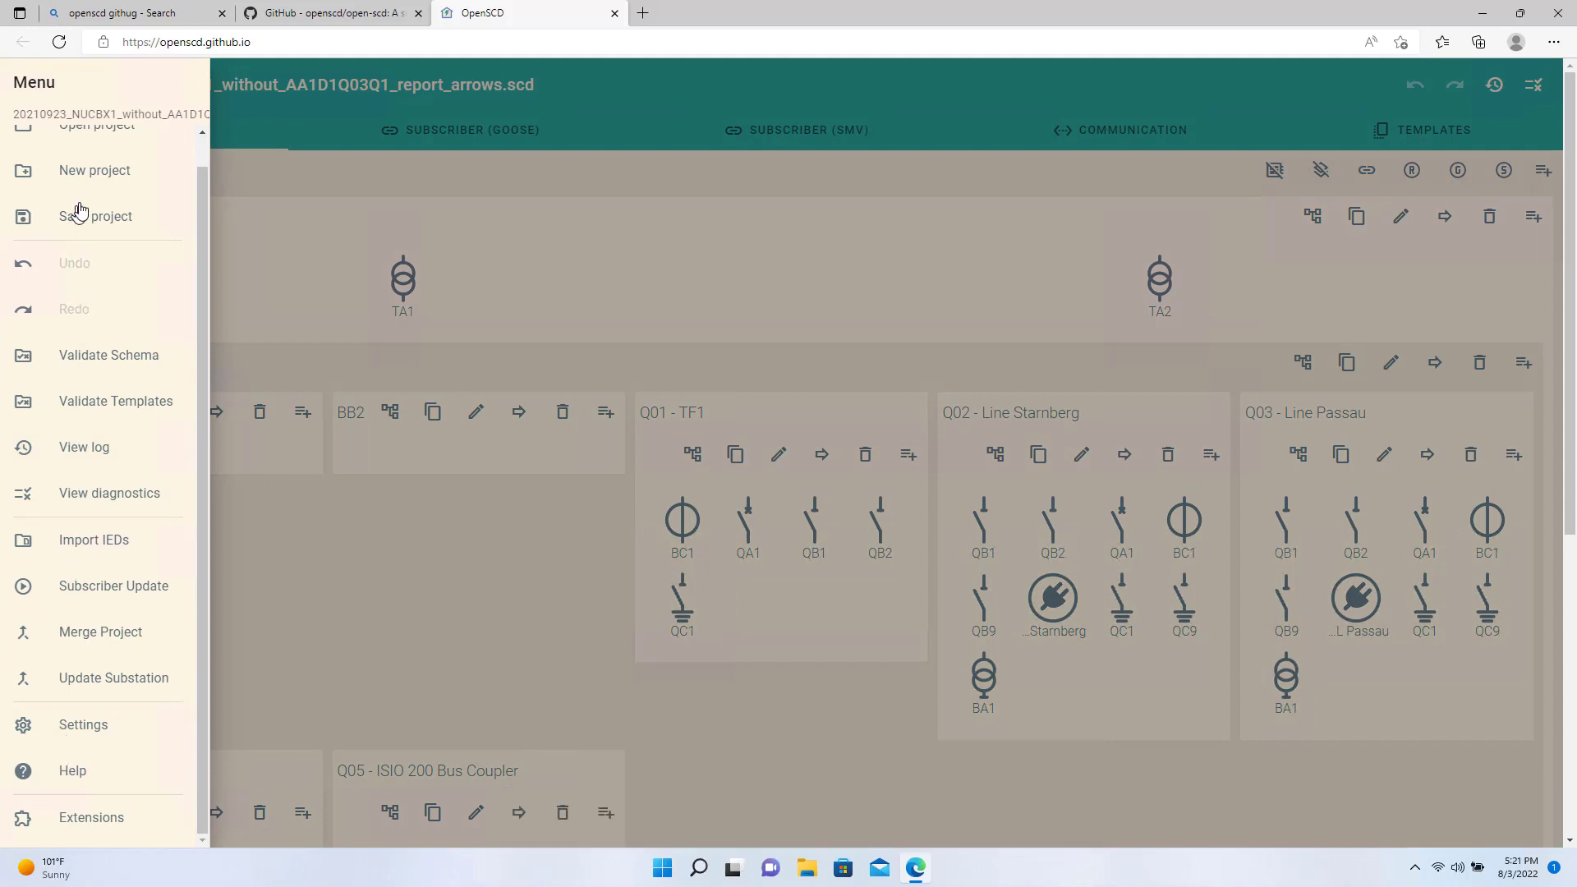
{"action": "left_click", "coordinate": [225, 146]}
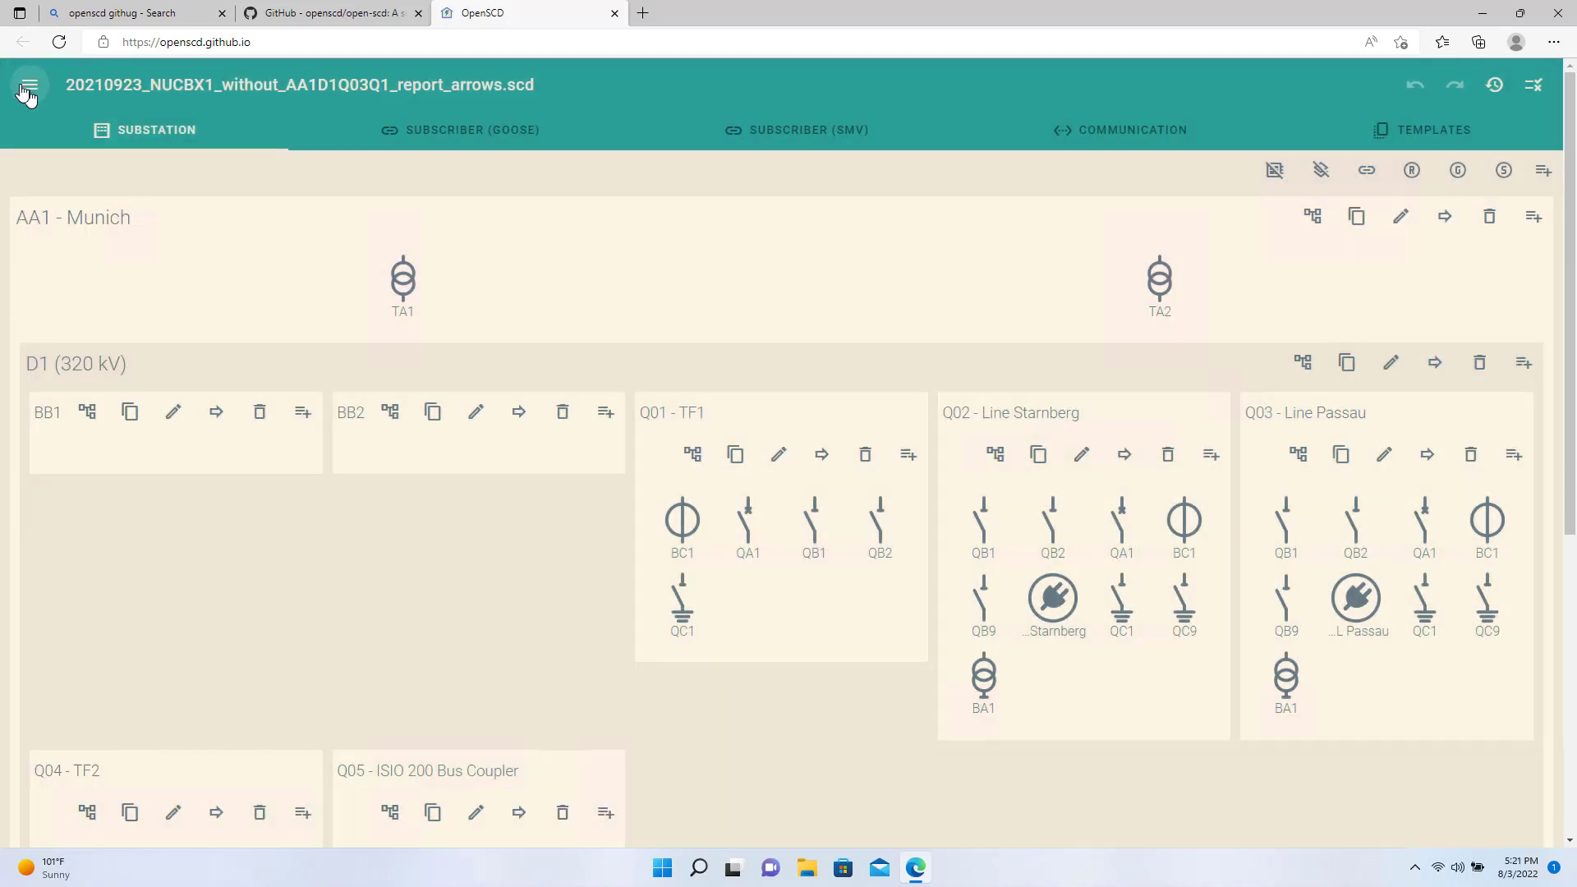
- Enable the Compare IED extension among the menu entry extensions and return to the substation view
{"action": "left_click", "coordinate": [31, 92]}
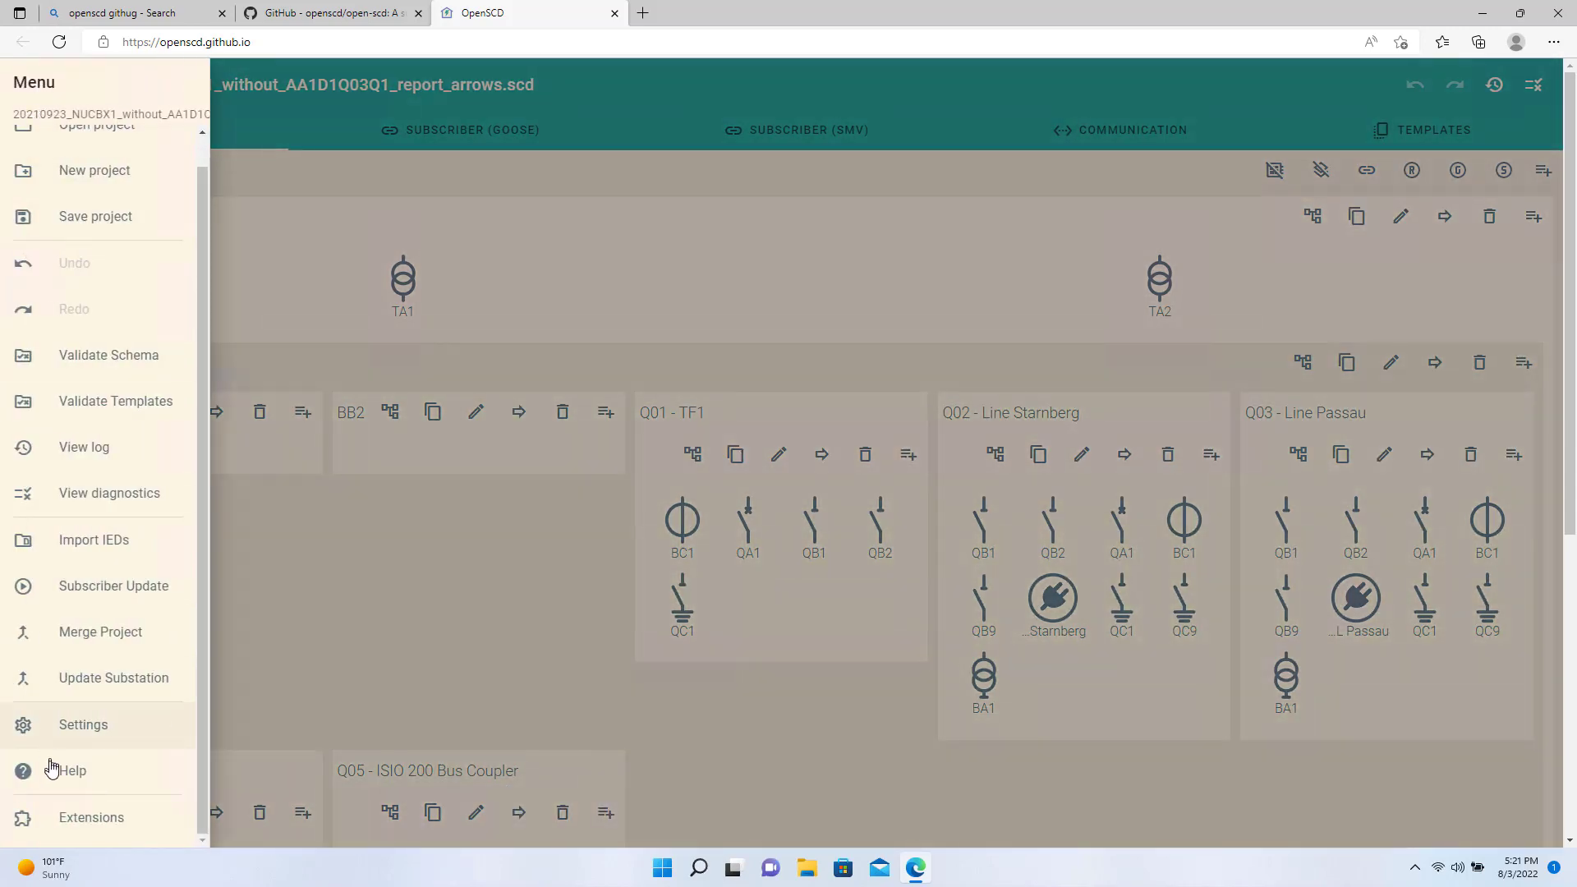
{"action": "scroll", "coordinate": [88, 822], "scroll_direction": "down", "scroll_amount": 6}
{"action": "left_click", "coordinate": [88, 821]}
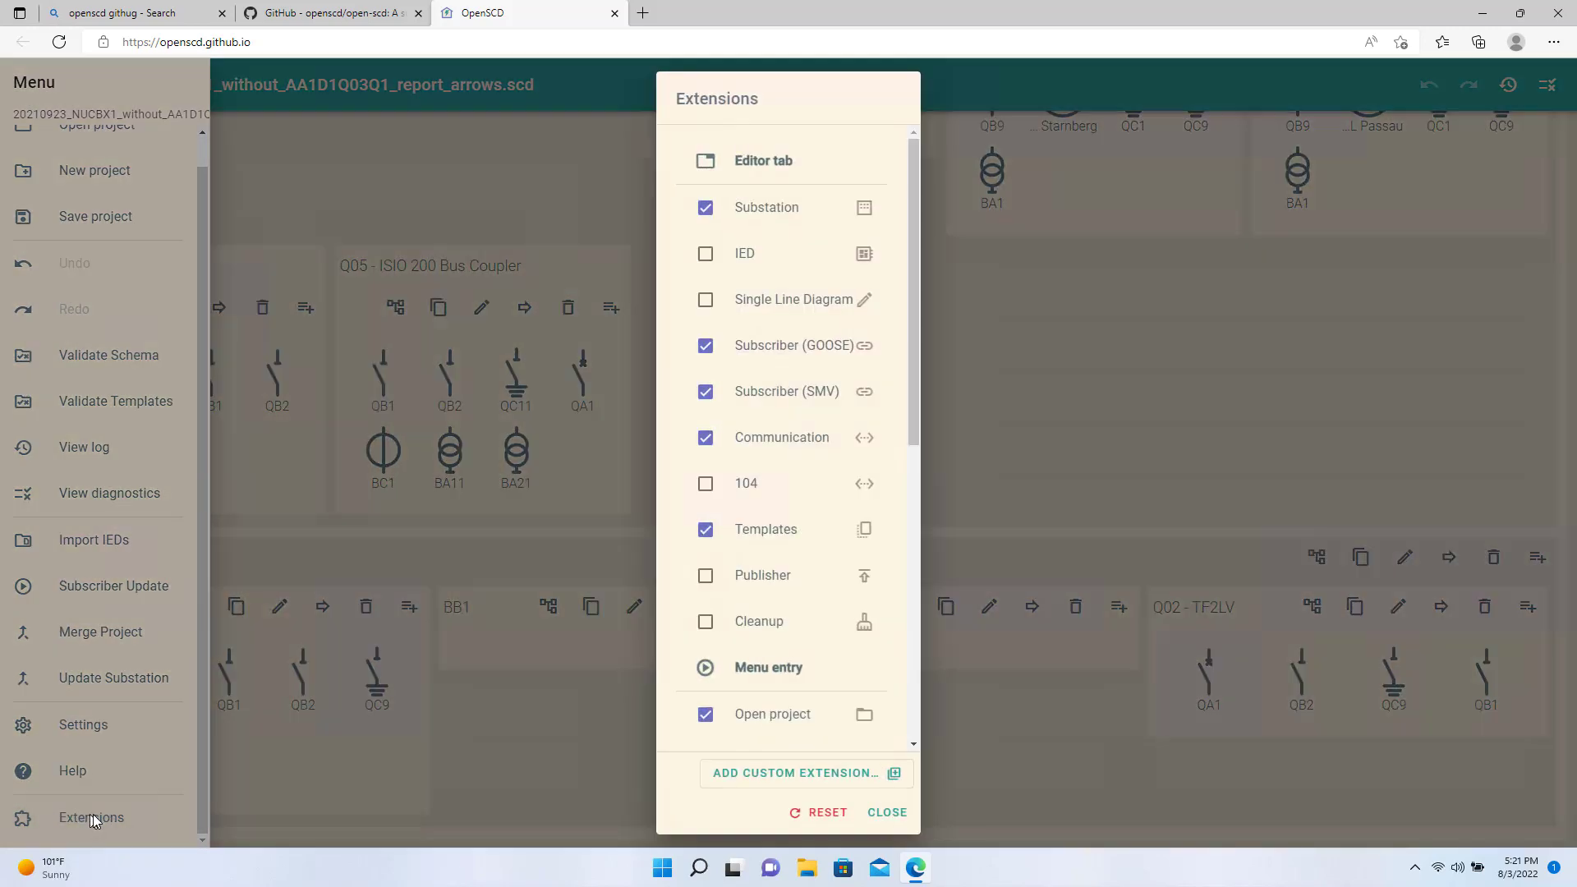
{"action": "scroll", "coordinate": [752, 575], "scroll_direction": "down", "scroll_amount": 7}
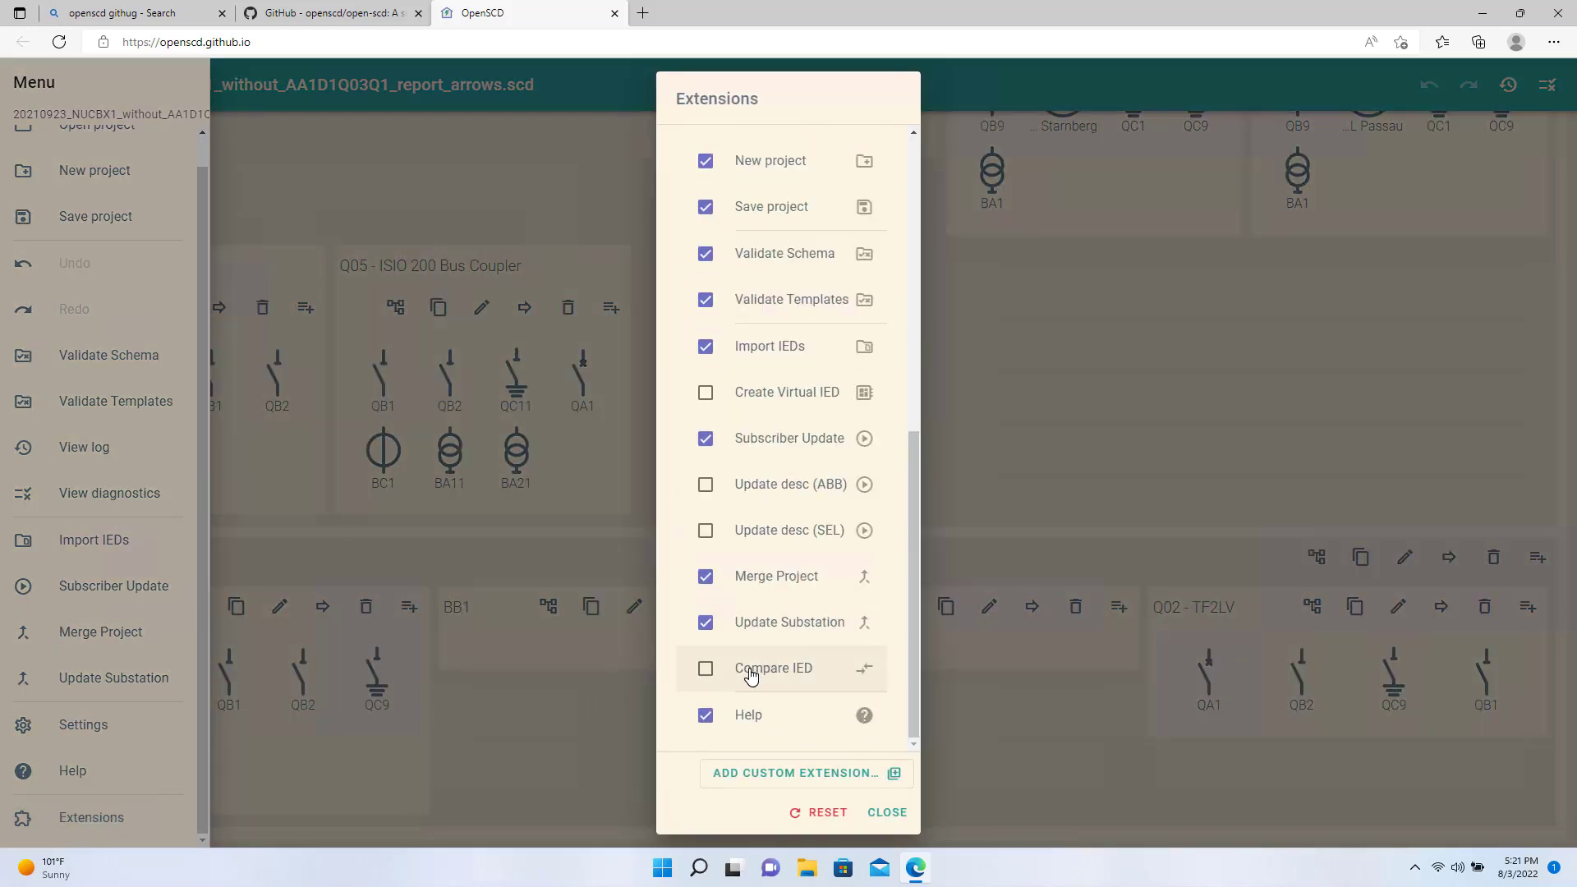
{"action": "left_click", "coordinate": [708, 672]}
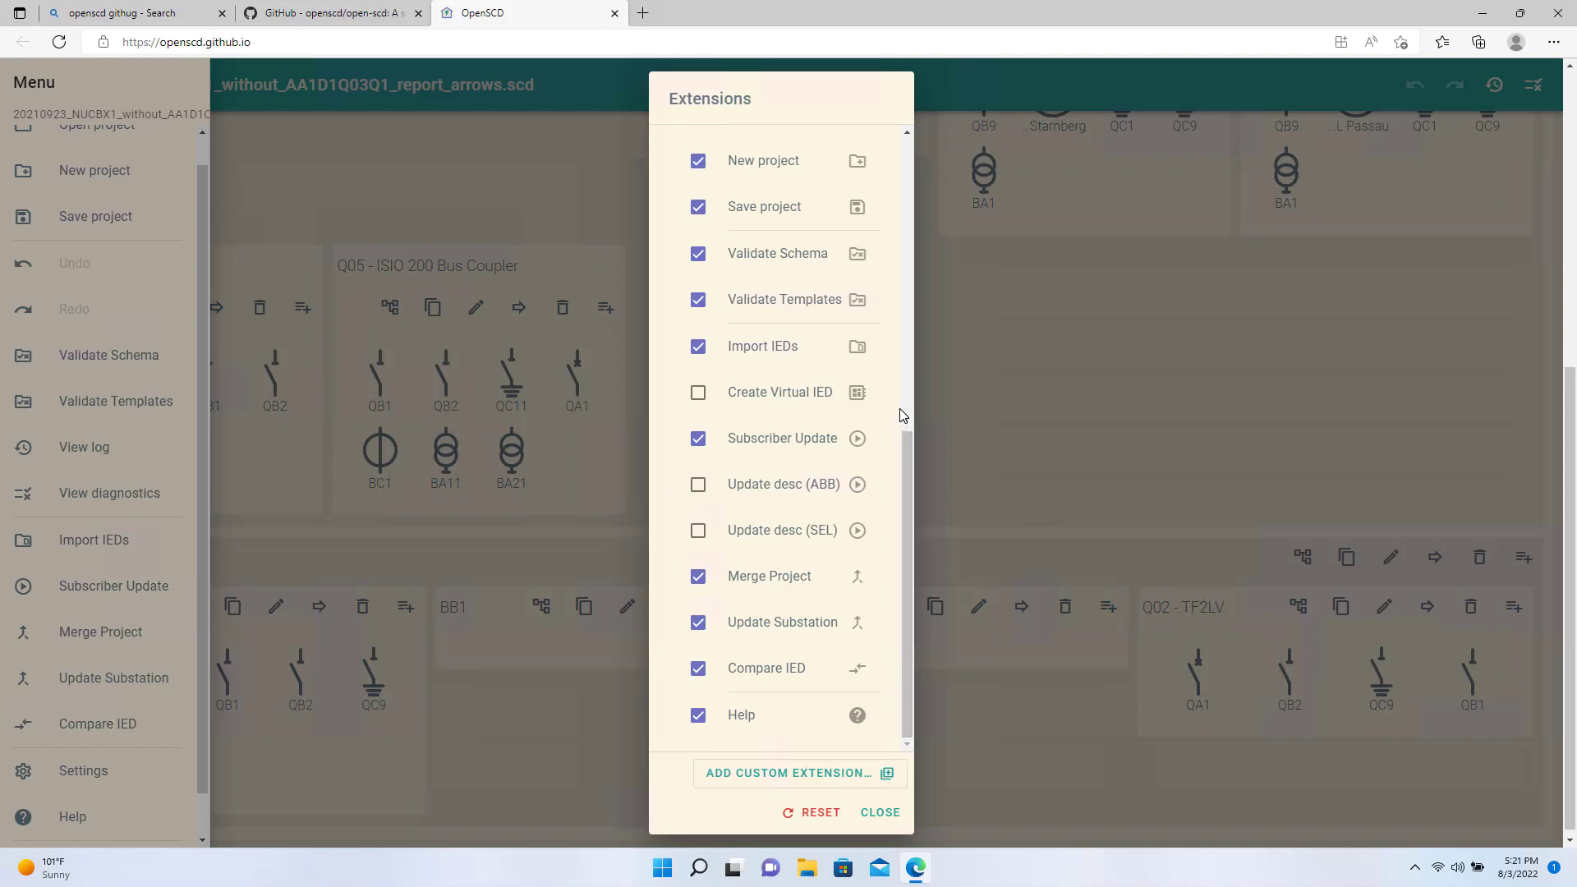
{"action": "left_click", "coordinate": [880, 813]}
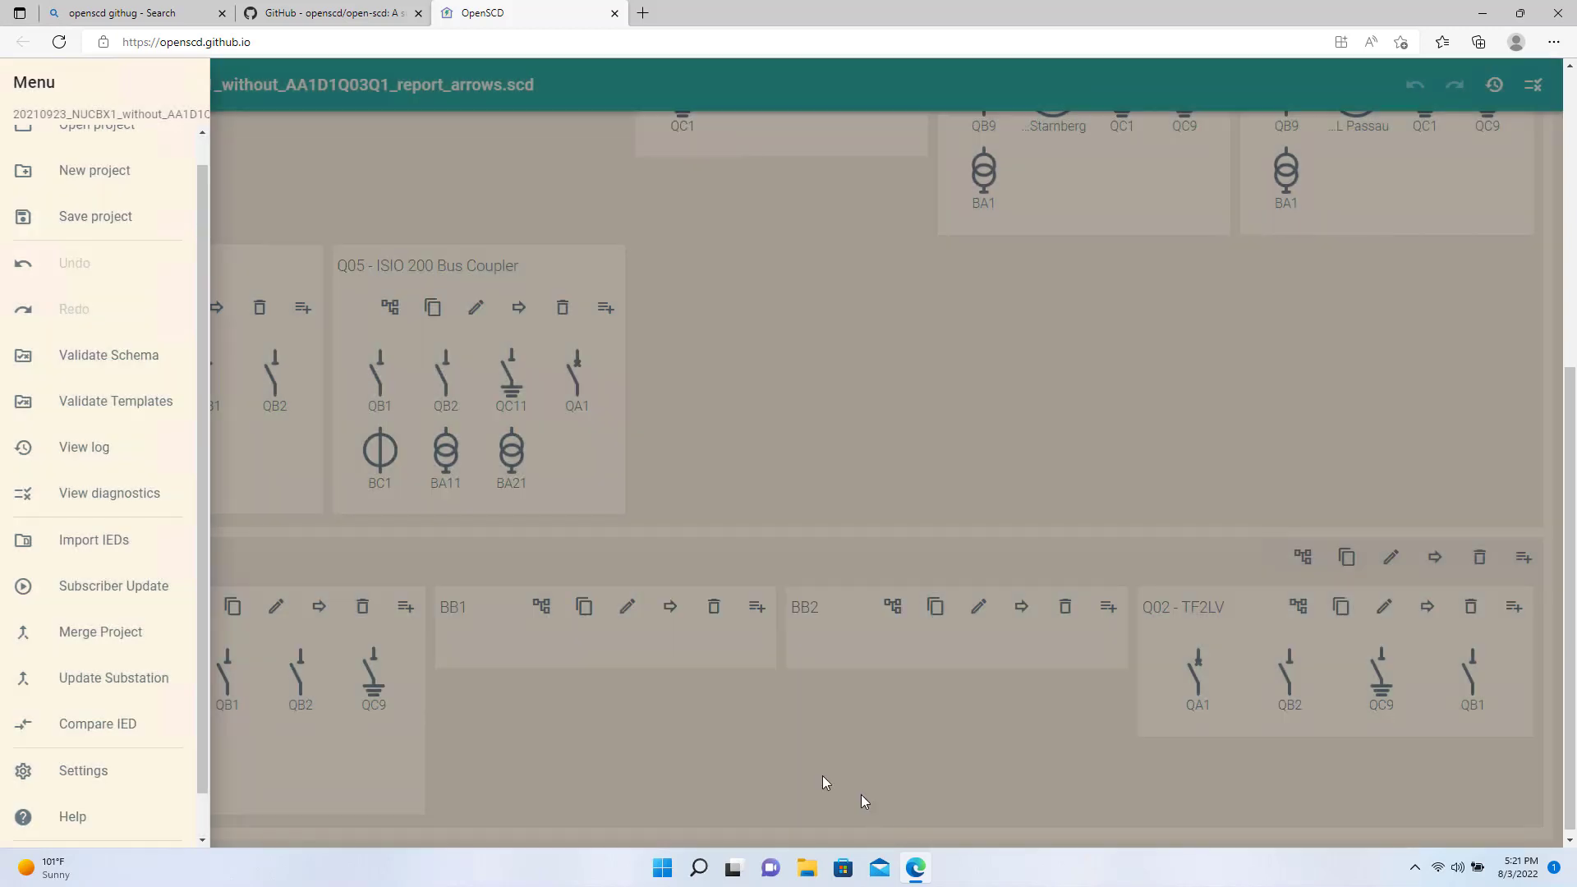
{"action": "left_click", "coordinate": [785, 406]}
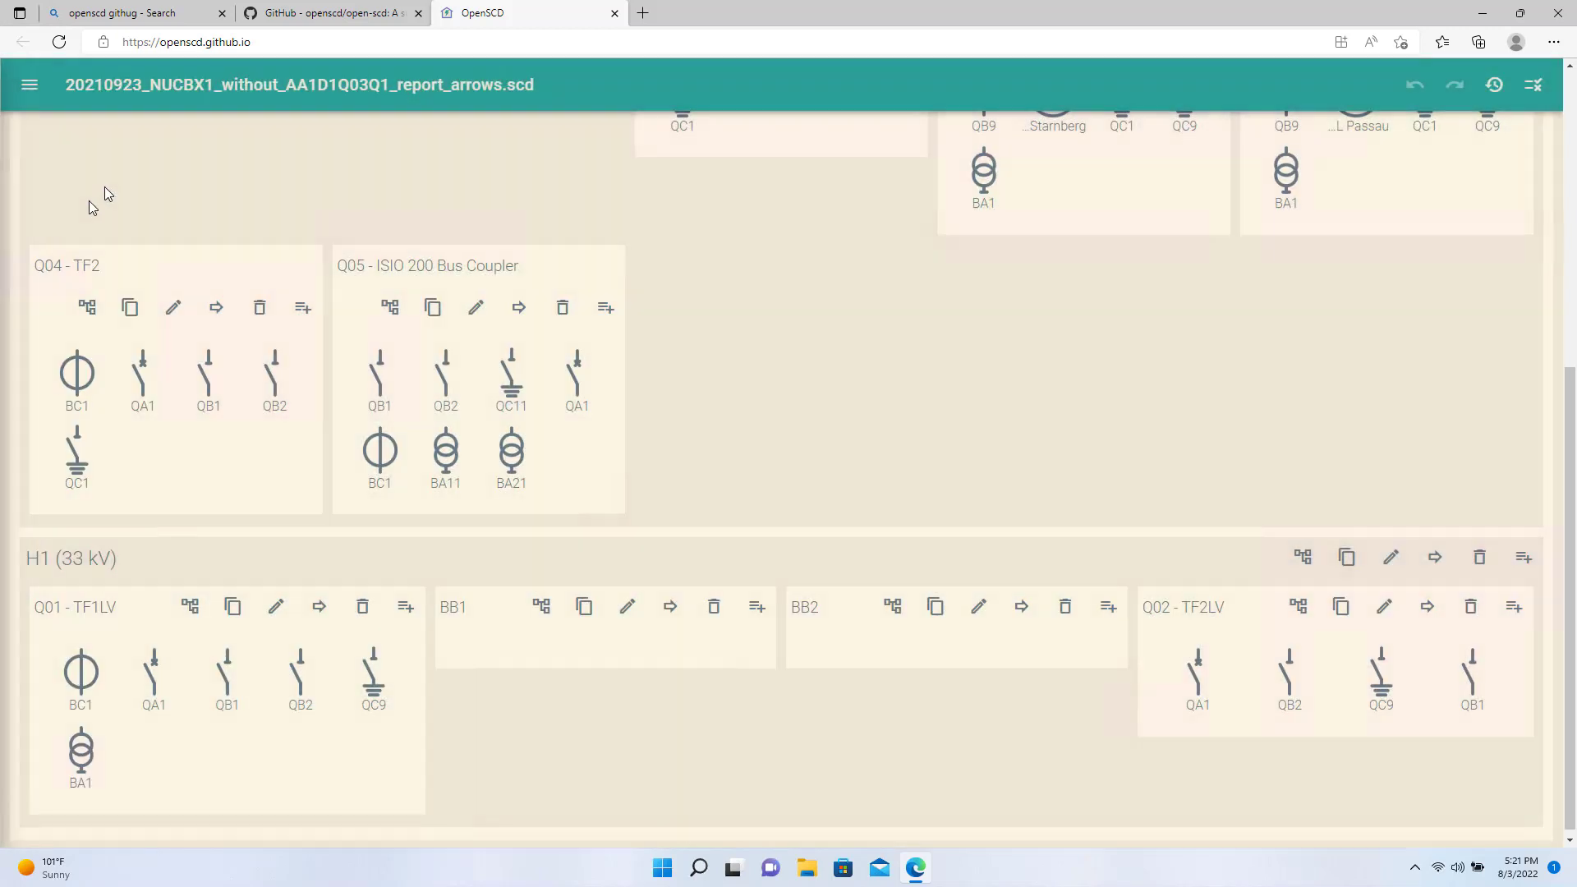
- Start Compare IED and load 20210923_NUCBX1_without_ISIO as the template project to compare with
{"action": "left_click", "coordinate": [28, 91]}
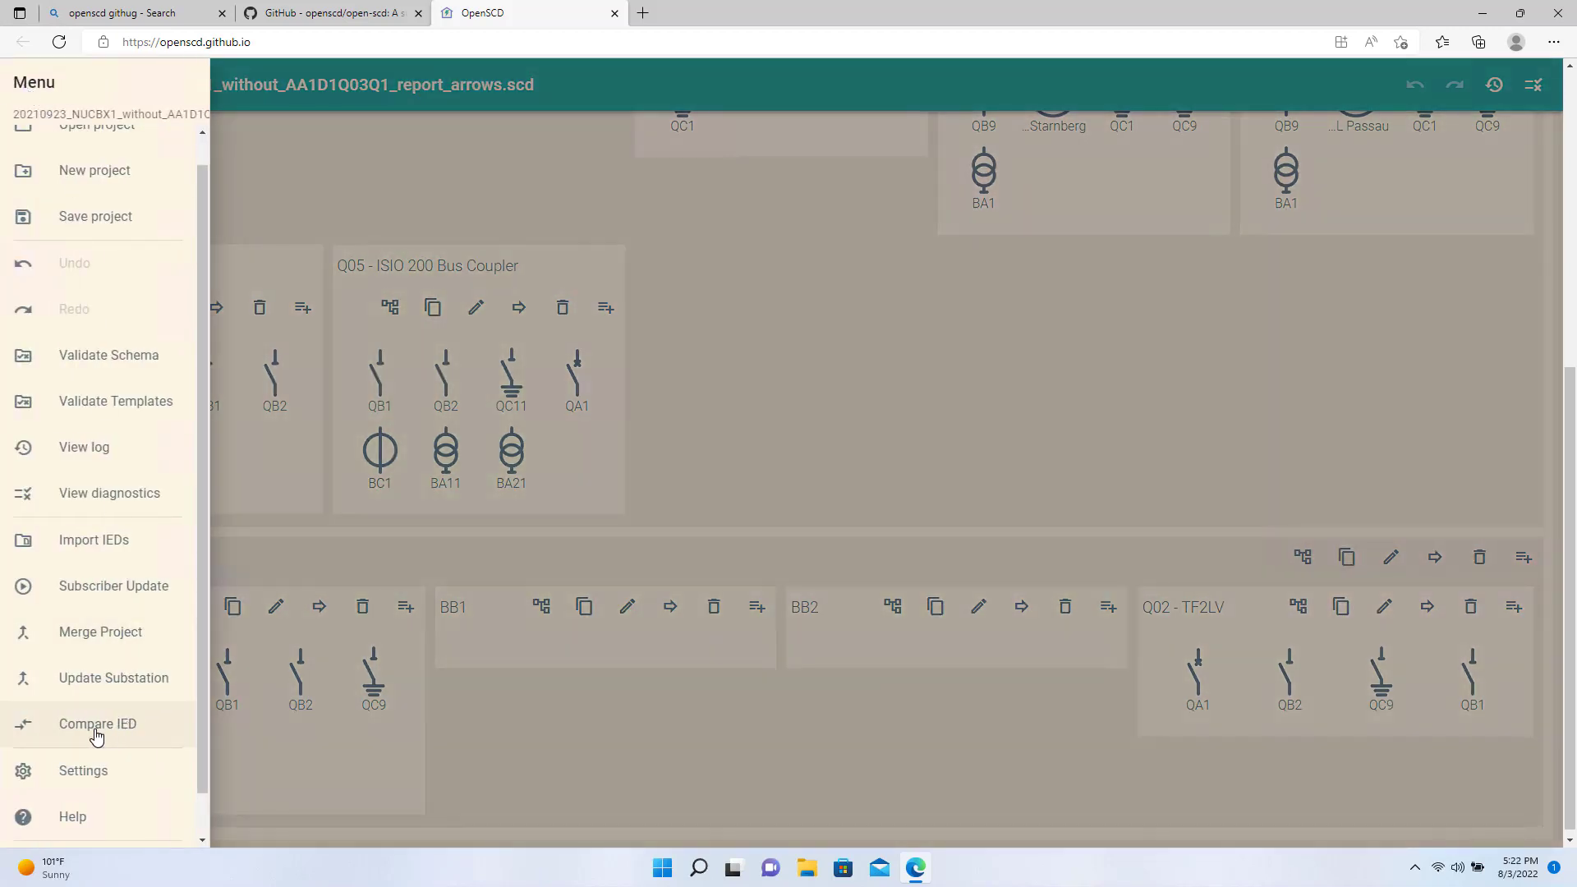
{"action": "left_click", "coordinate": [96, 732]}
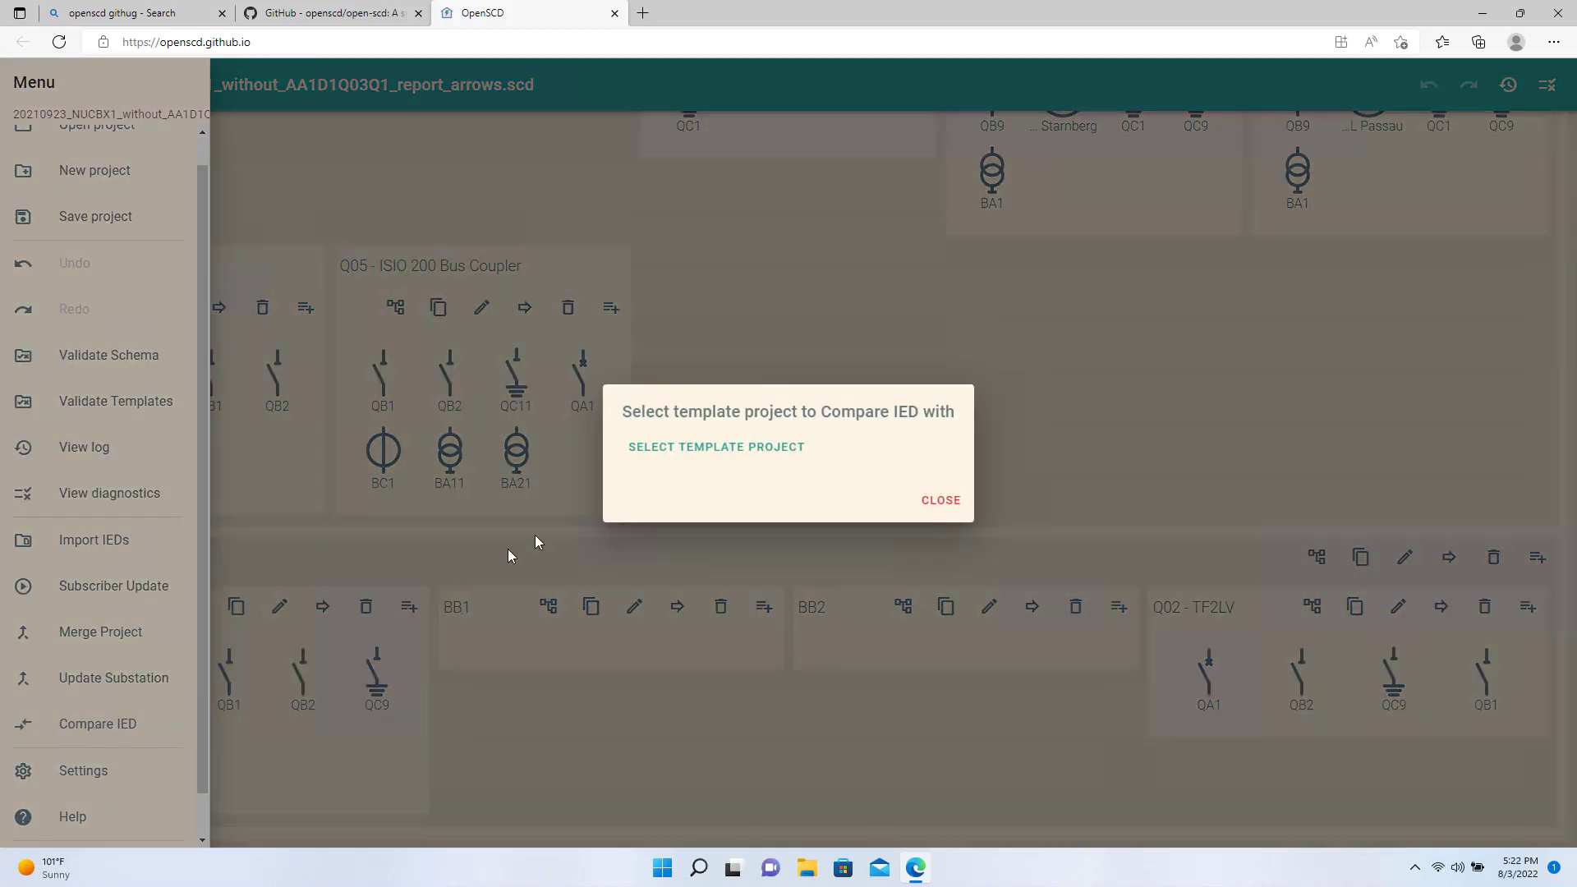
{"action": "left_click", "coordinate": [726, 452]}
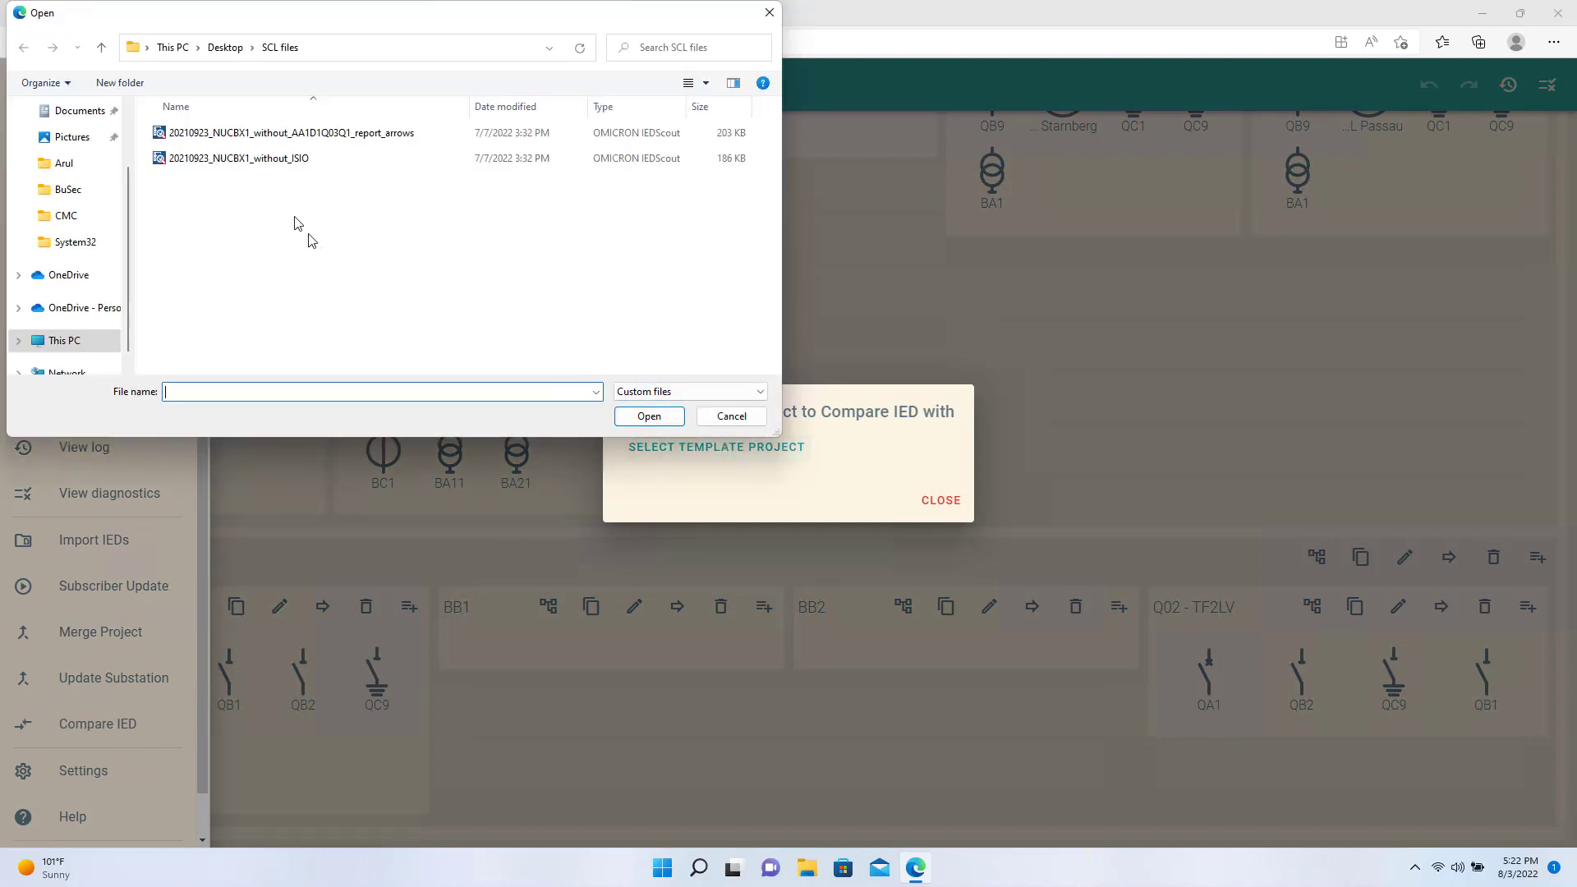
{"action": "left_click", "coordinate": [311, 160]}
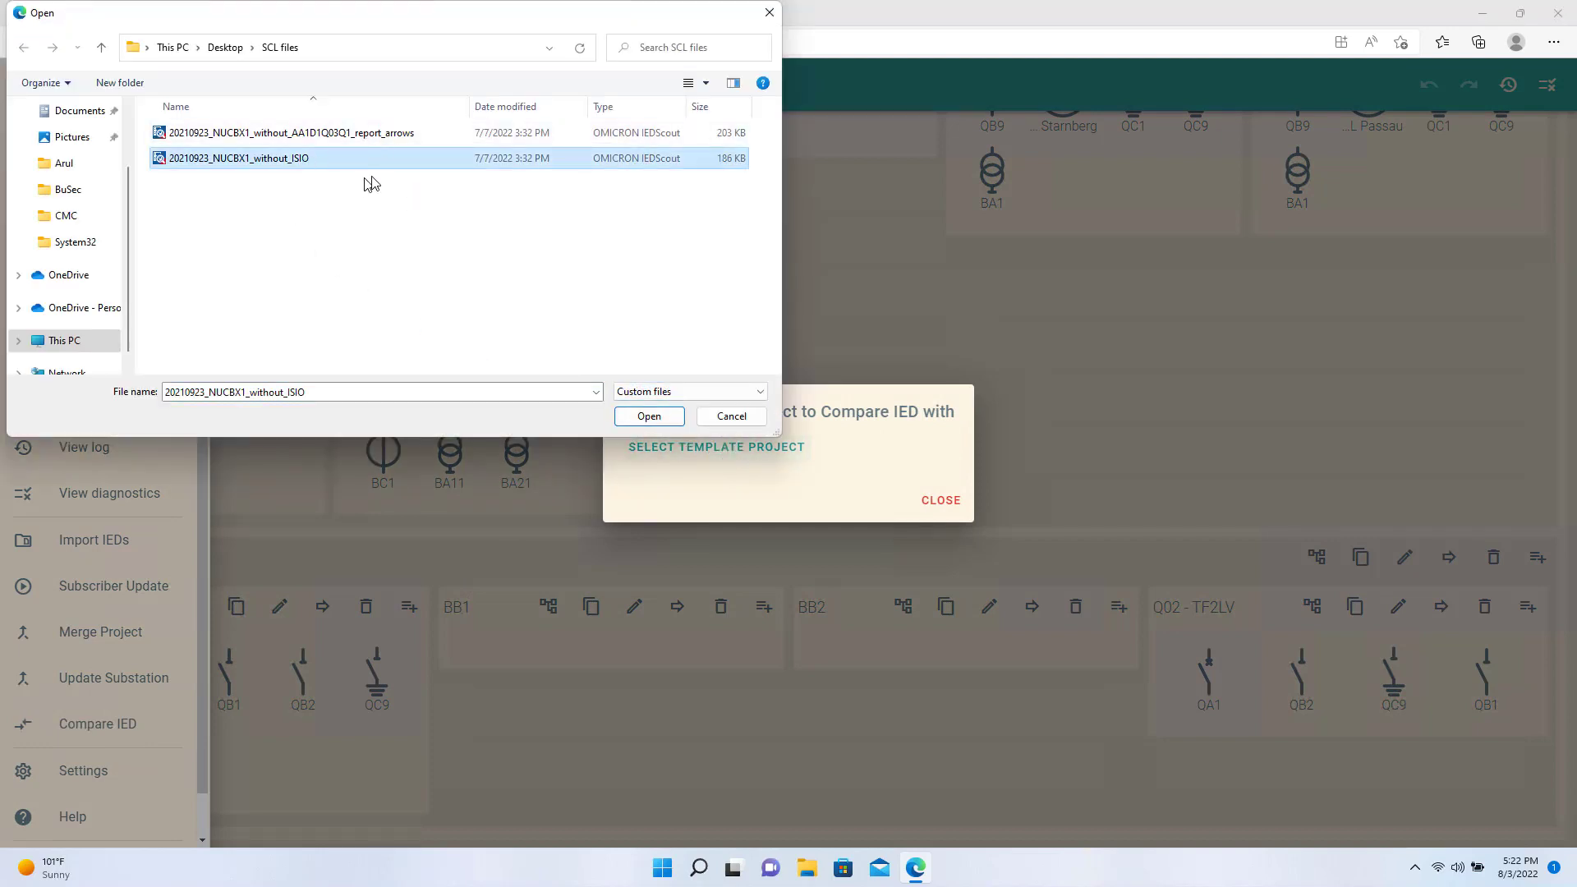
{"action": "left_click", "coordinate": [649, 417]}
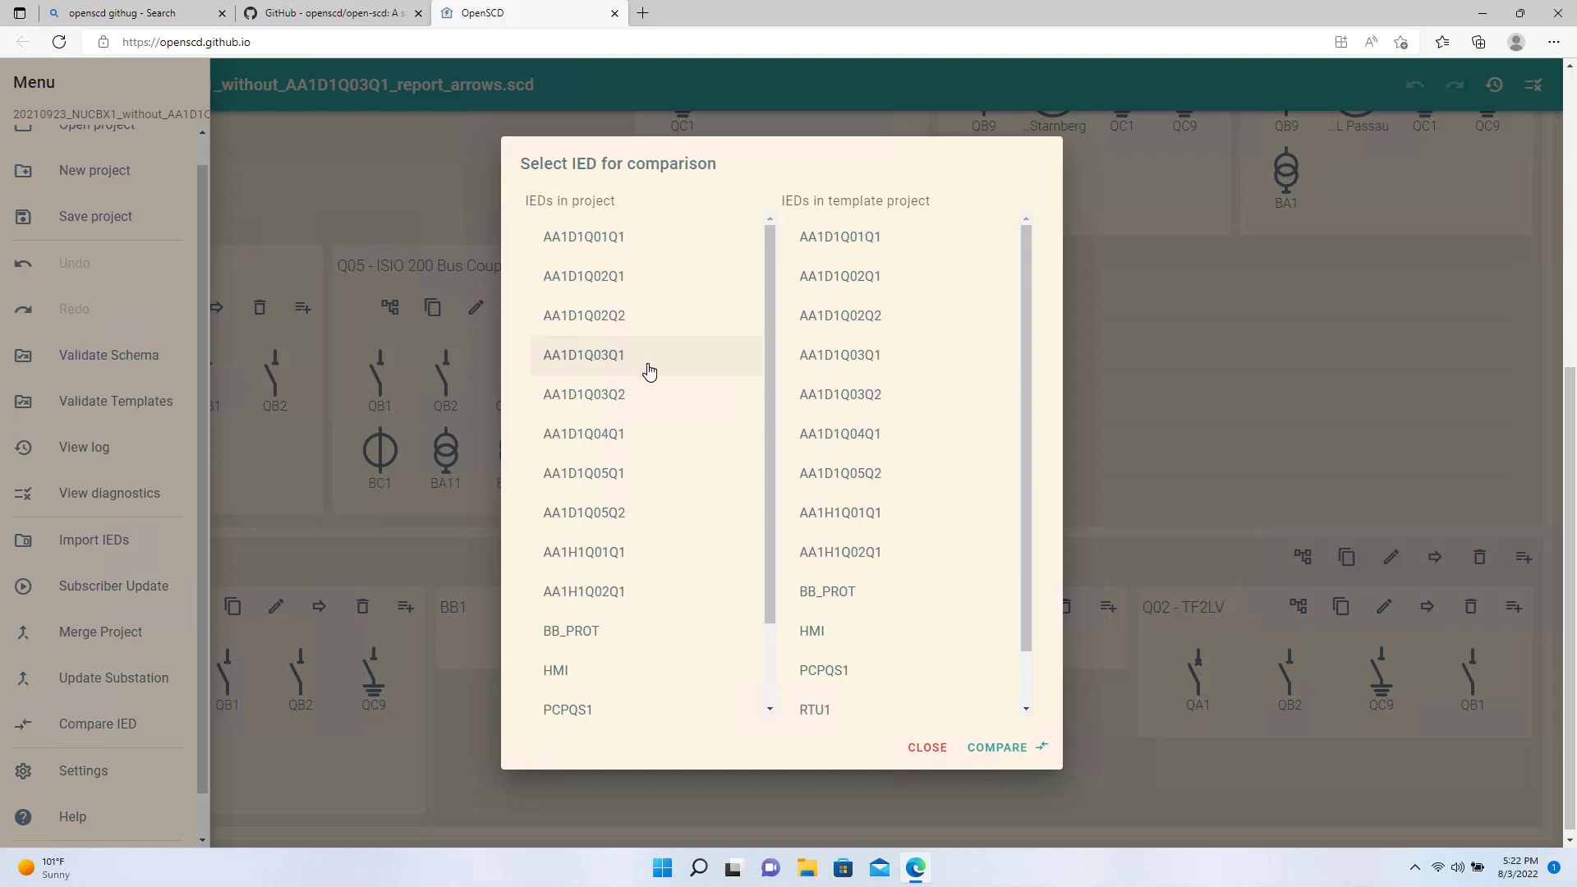
- Compare IED AA1D1Q03Q1 of the project with AA1D1Q03Q1 of the template project, and close the comparison result and the menu
{"action": "left_click", "coordinate": [623, 359]}
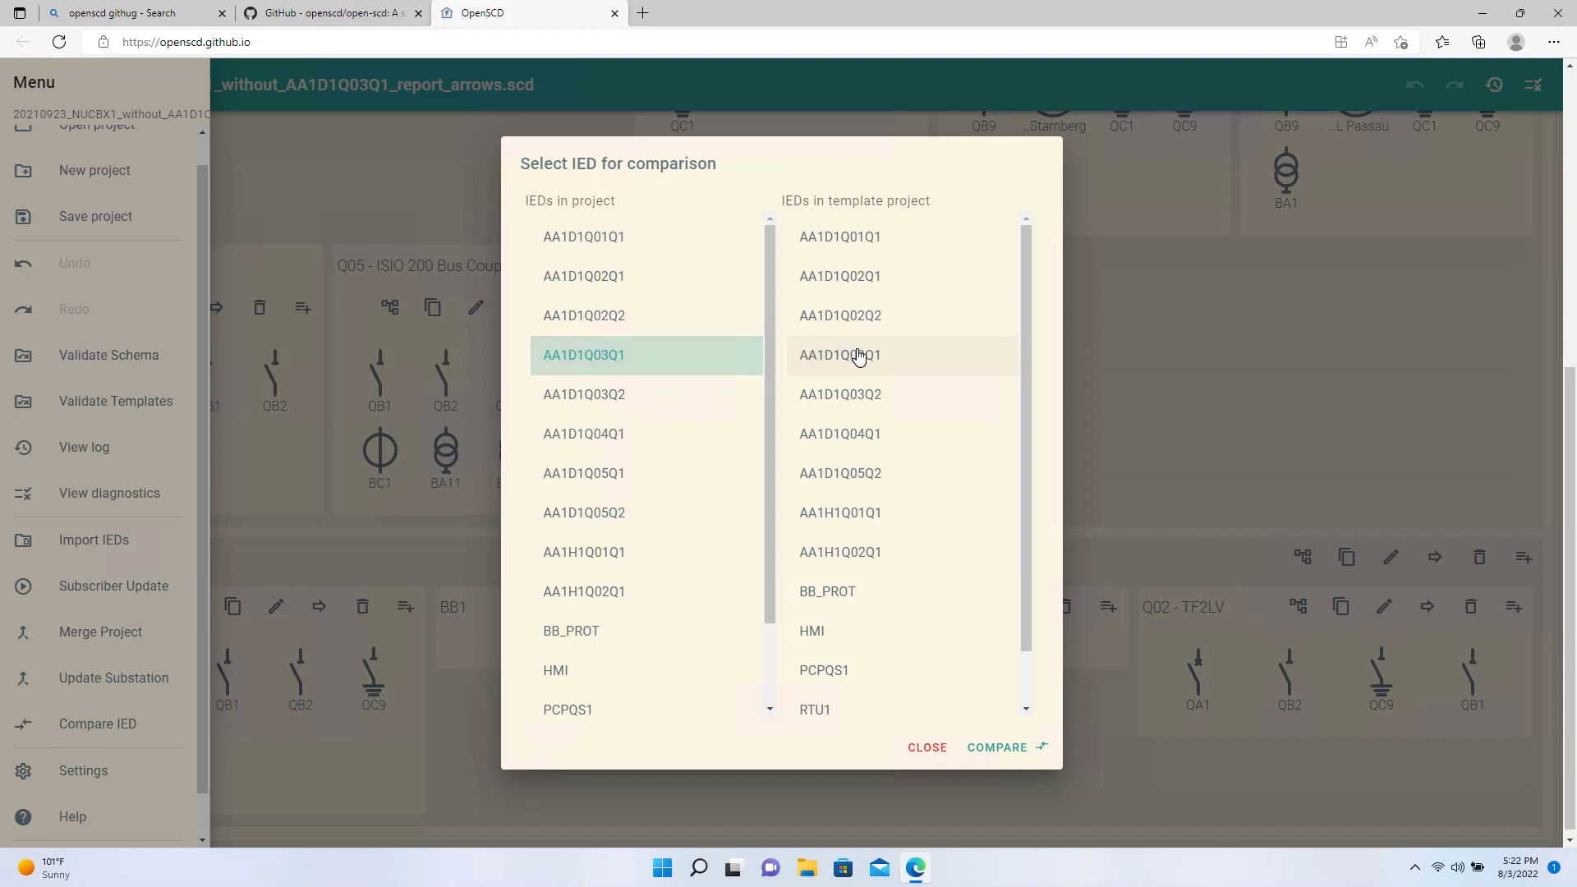
{"action": "left_click", "coordinate": [858, 355]}
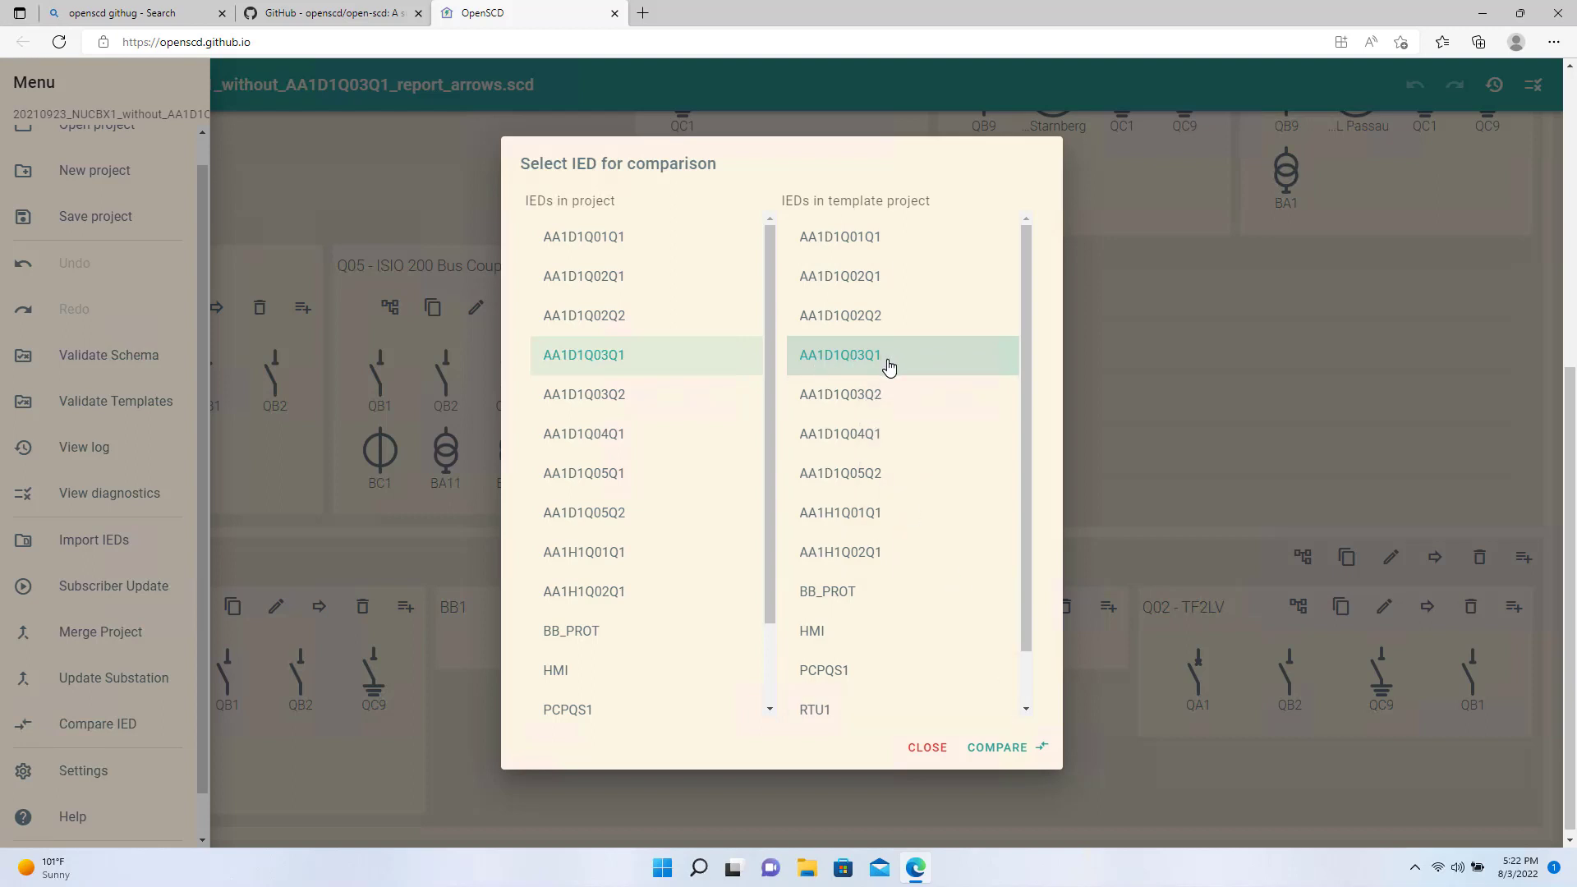
{"action": "left_click", "coordinate": [1002, 754]}
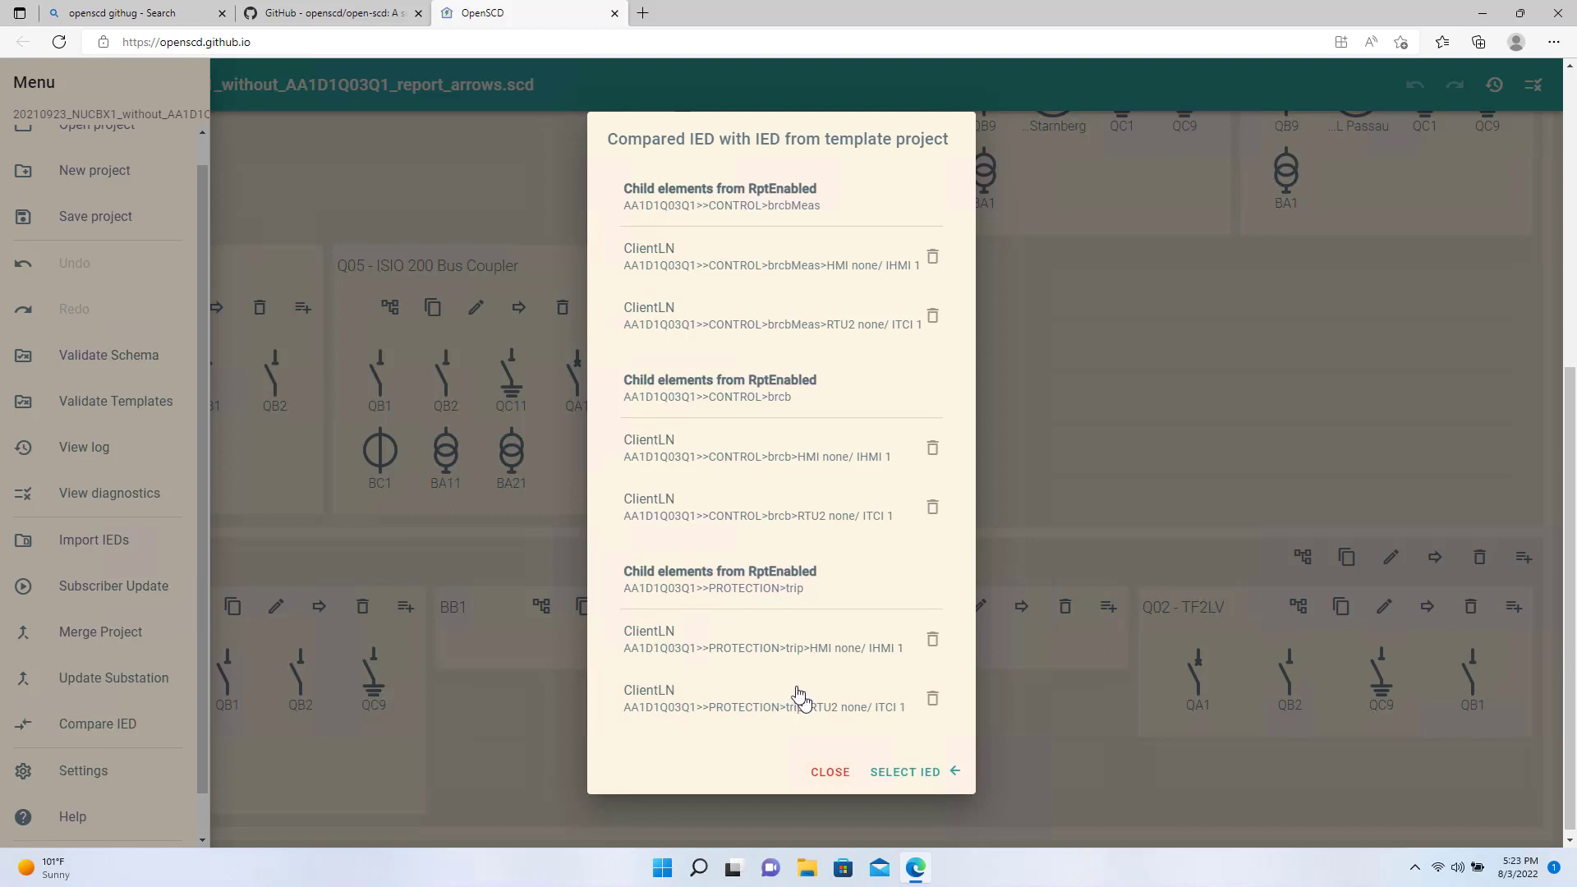
{"action": "left_click", "coordinate": [843, 788]}
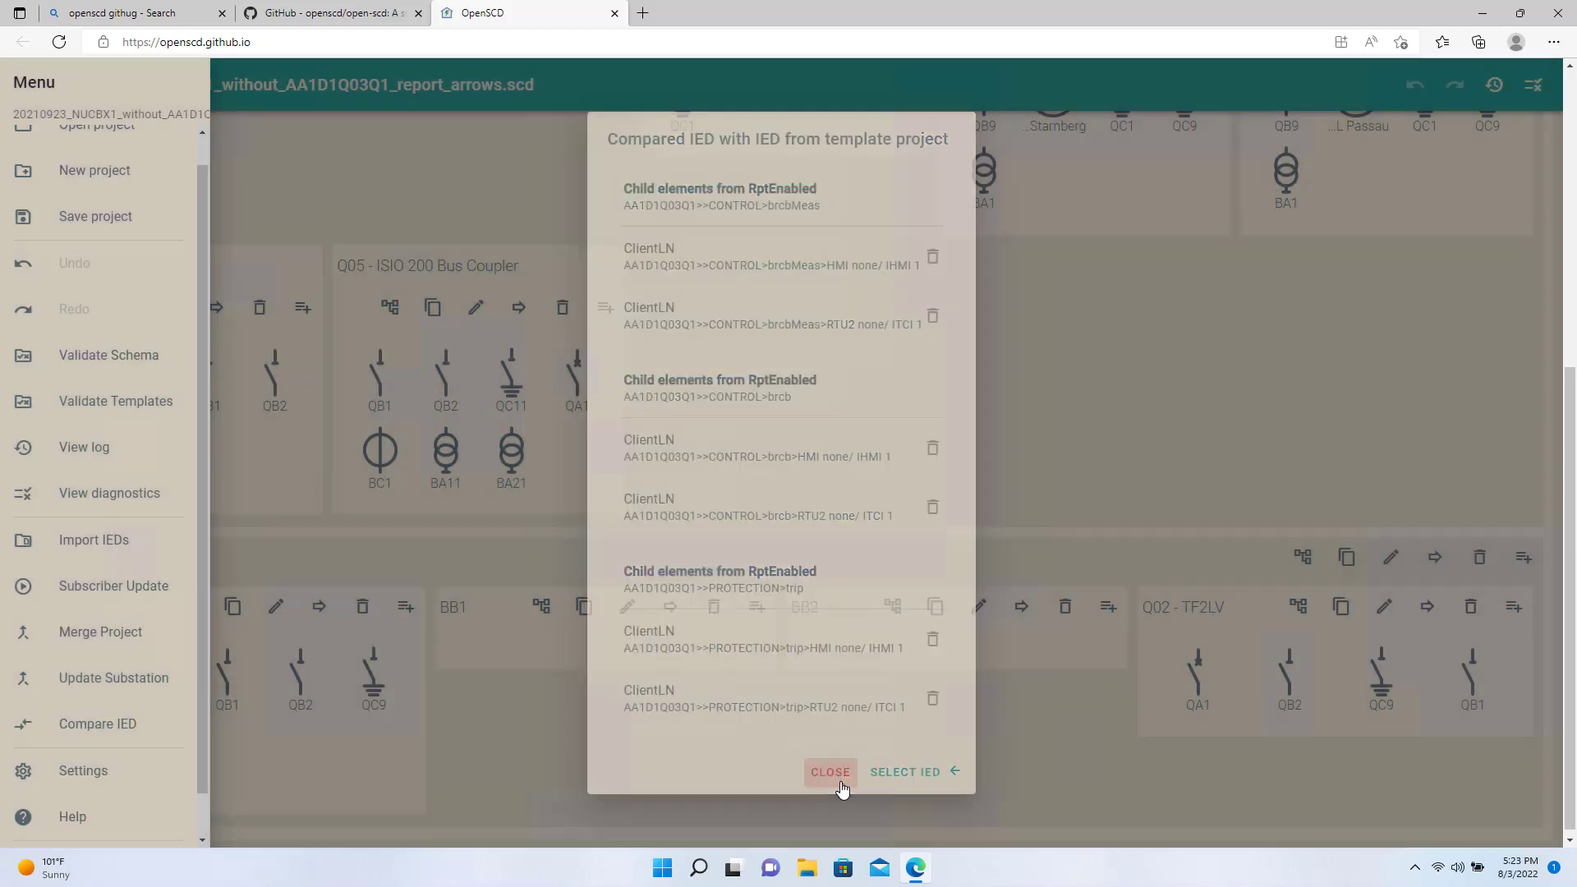
{"action": "left_click", "coordinate": [358, 180]}
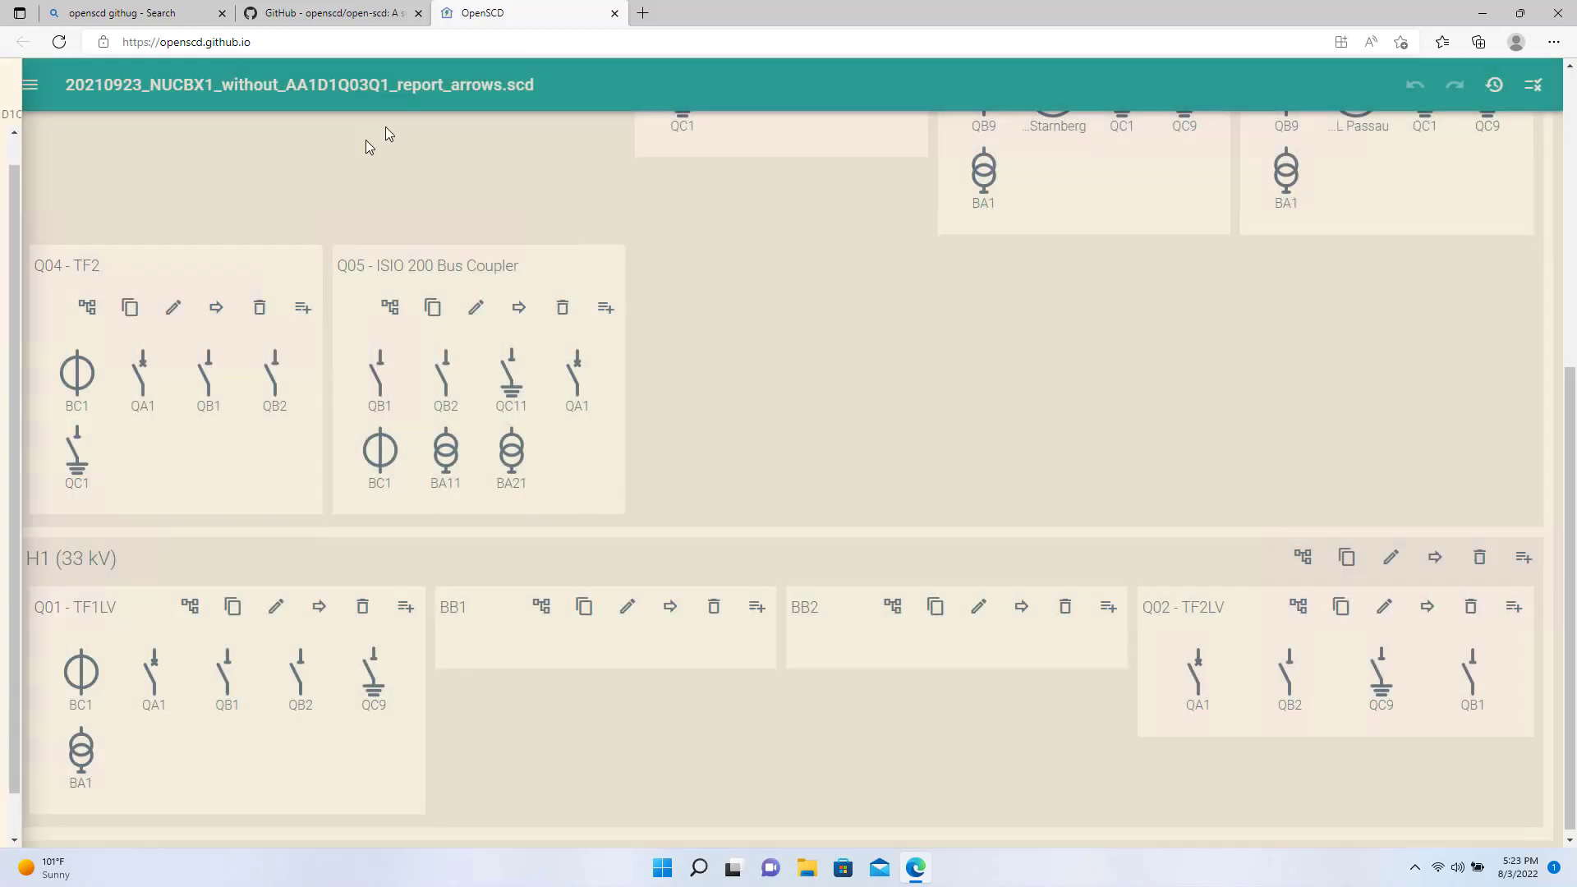
- Search the web for notepad++ in a new browser tab and open the Downloads page of the official Notepad++ site
{"action": "left_click", "coordinate": [643, 13]}
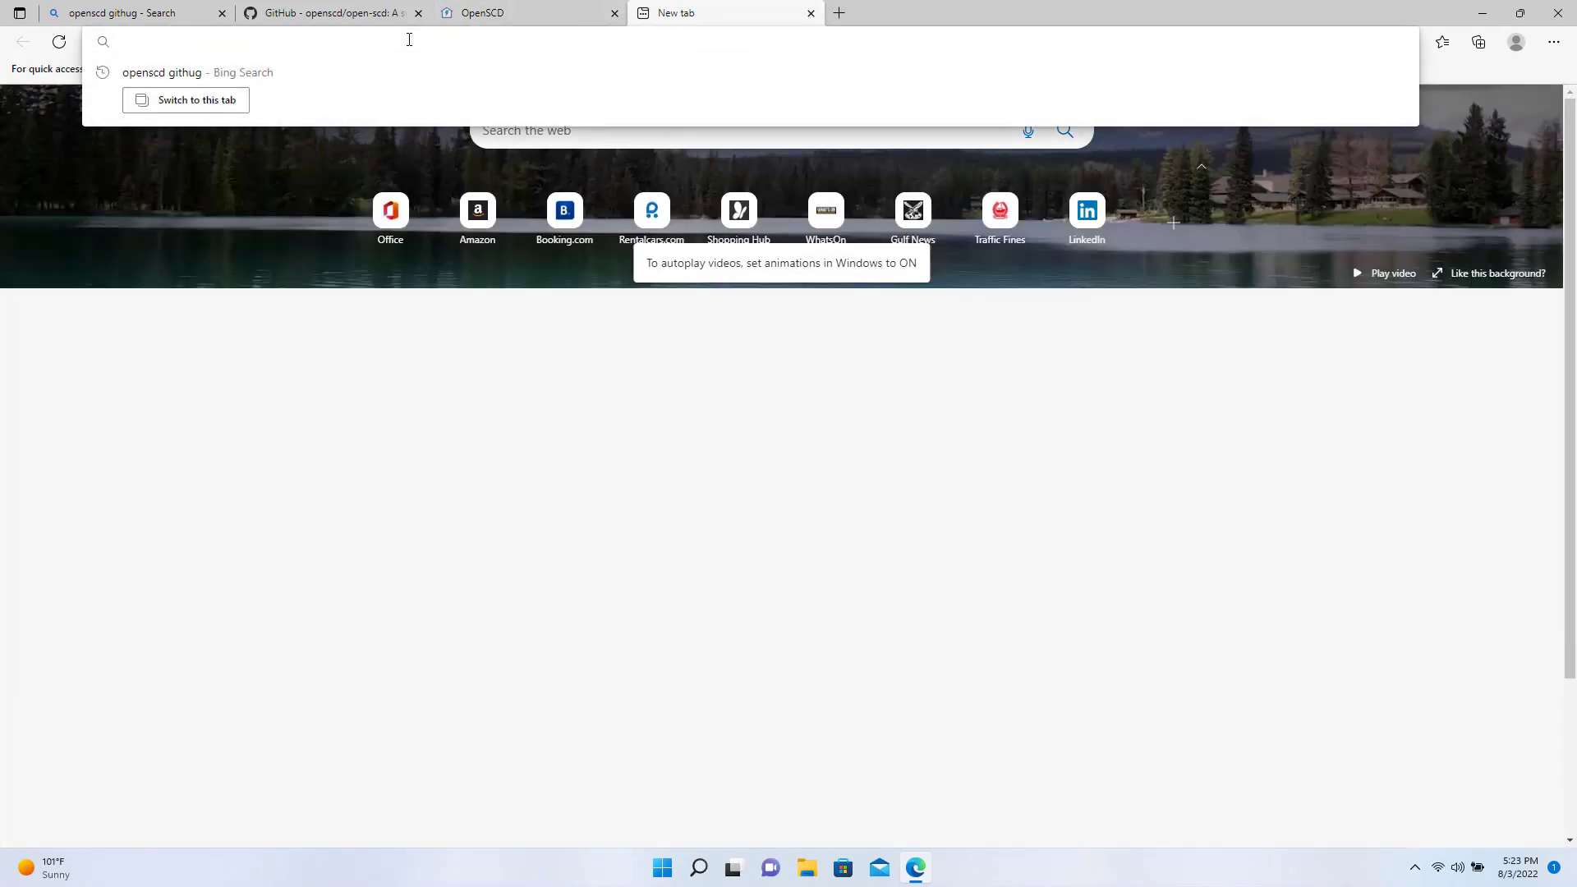
{"action": "type", "text": "note"}
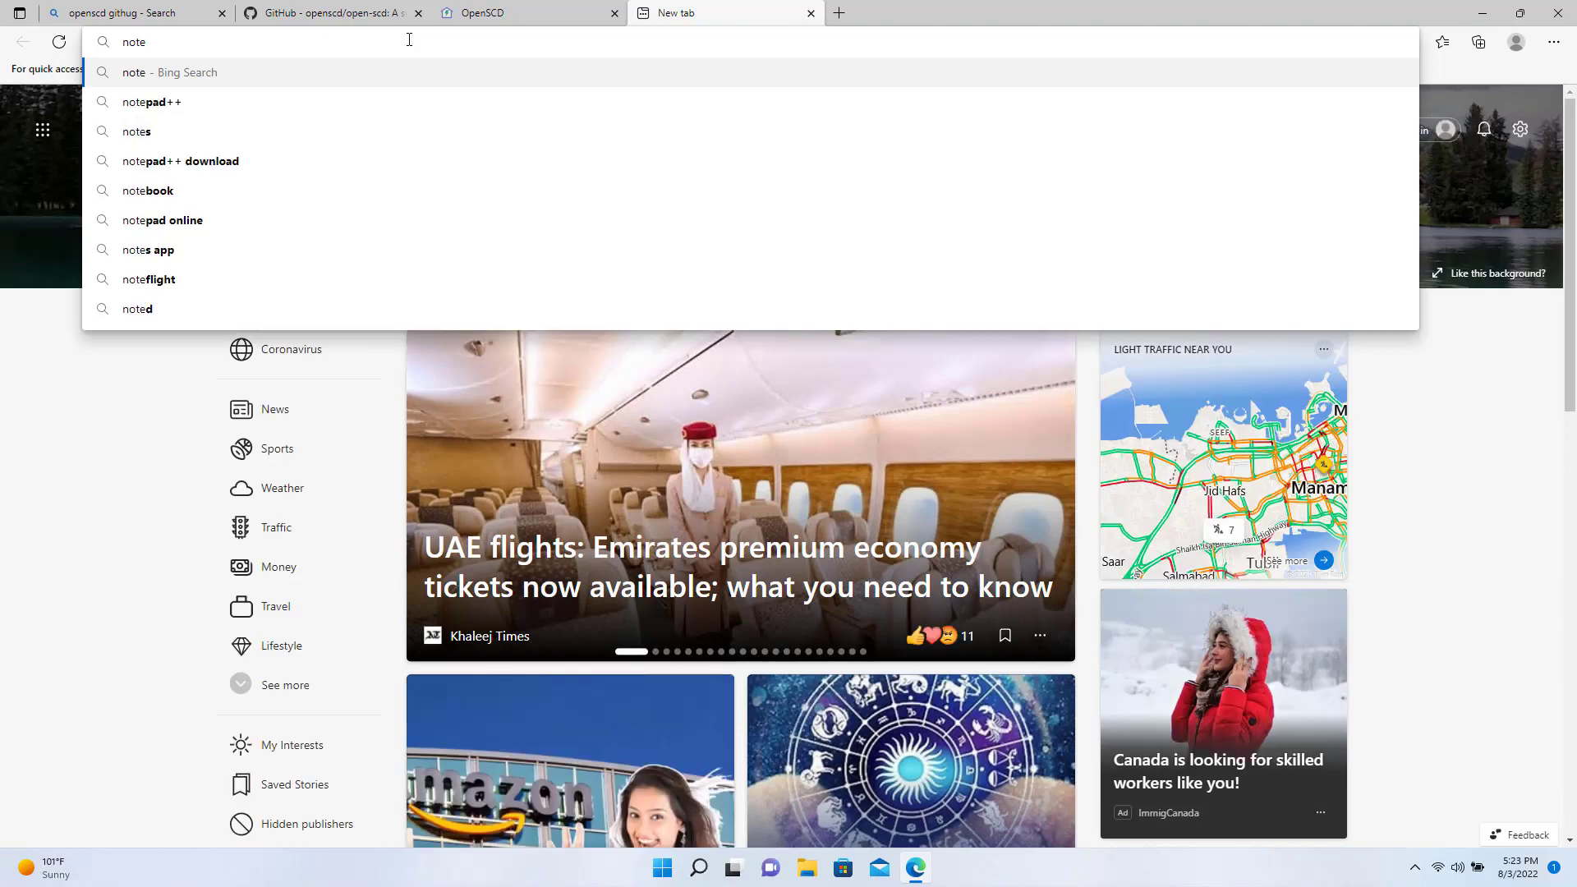
{"action": "left_click", "coordinate": [209, 102]}
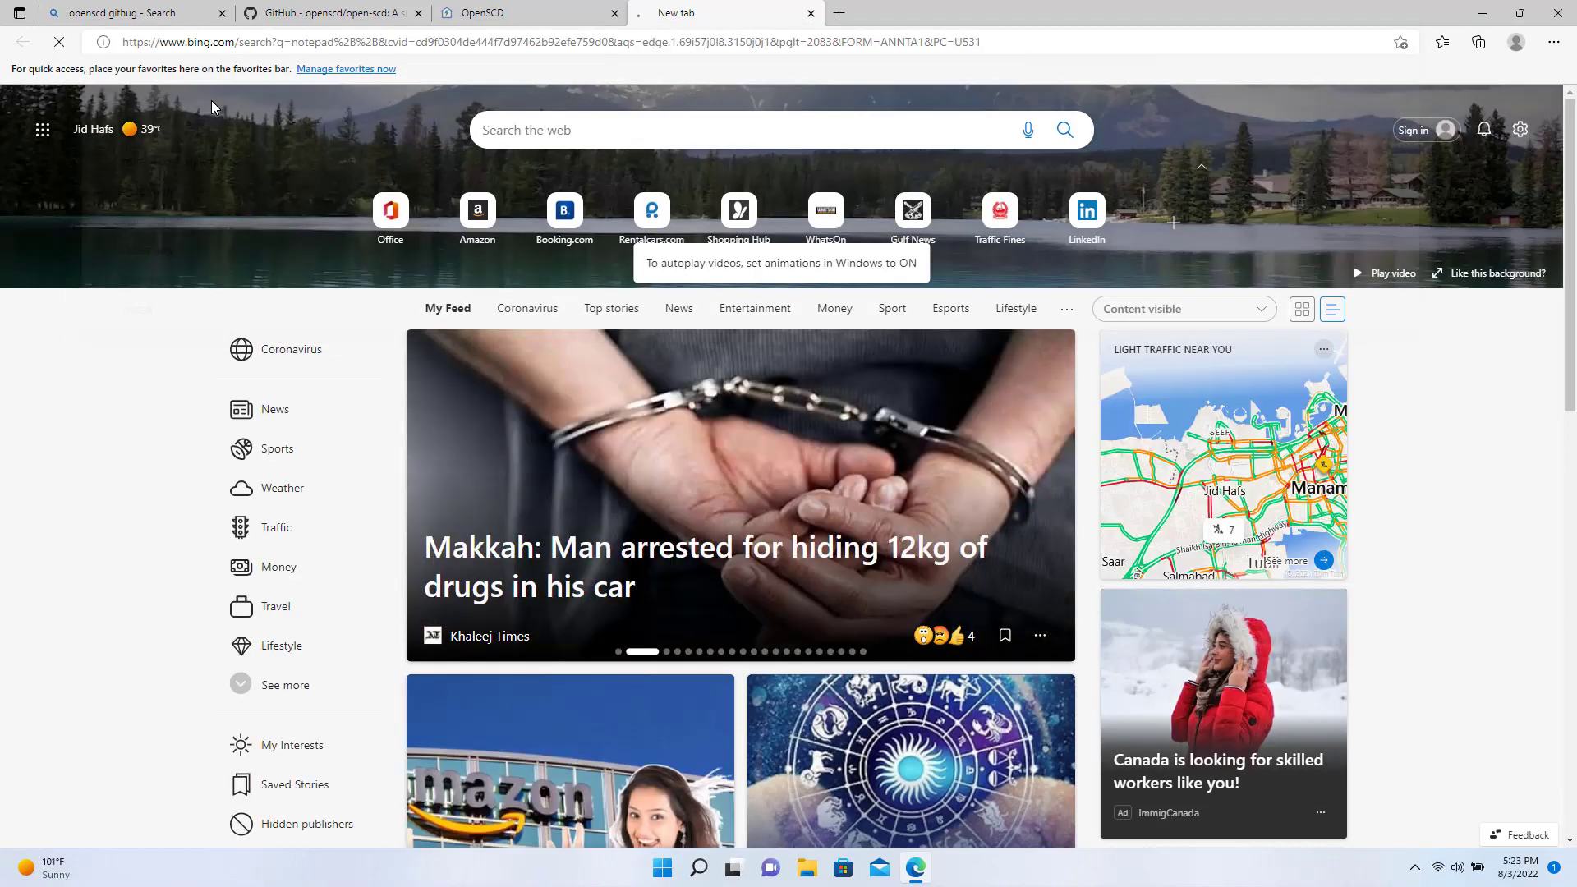
{"action": "left_click", "coordinate": [201, 287]}
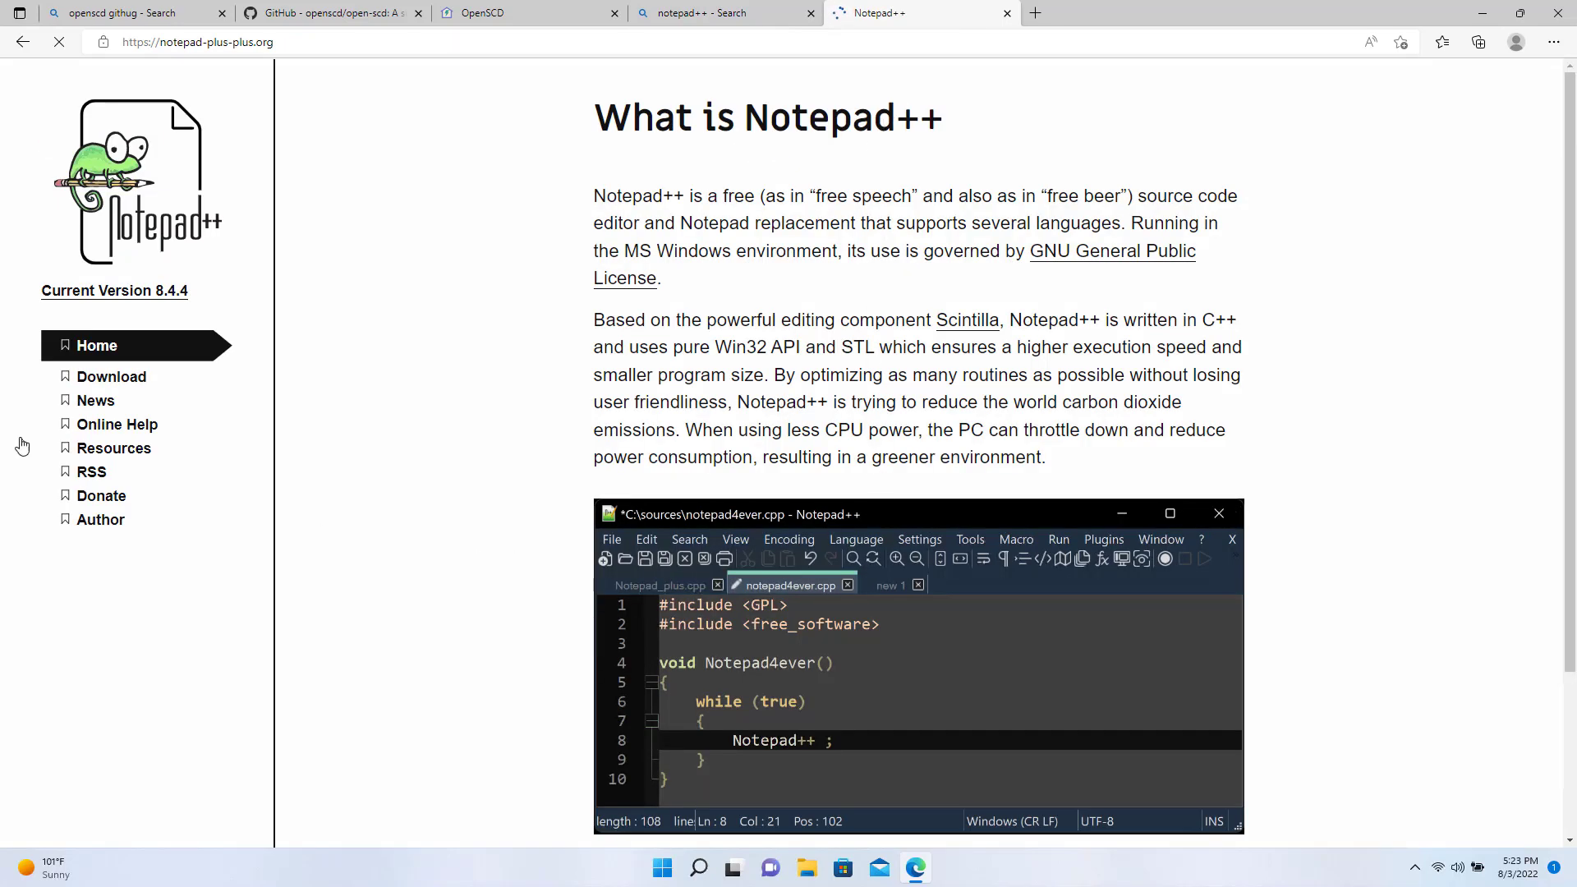
{"action": "scroll", "coordinate": [907, 511], "scroll_direction": "down", "scroll_amount": 3}
{"action": "scroll", "coordinate": [940, 583], "scroll_direction": "up", "scroll_amount": 3}
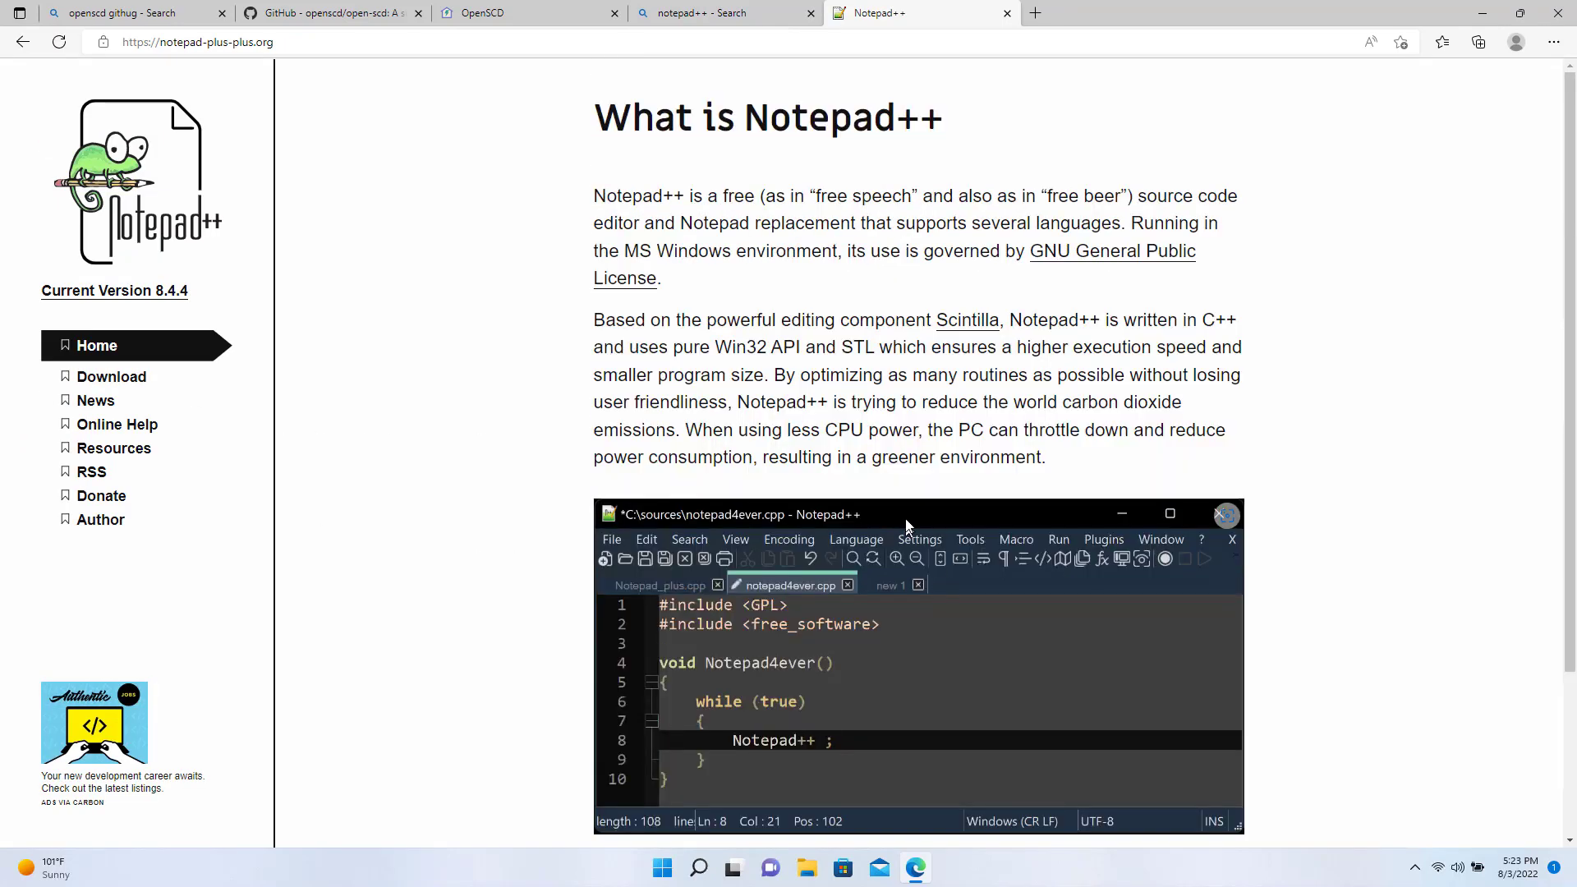
{"action": "left_click", "coordinate": [124, 377]}
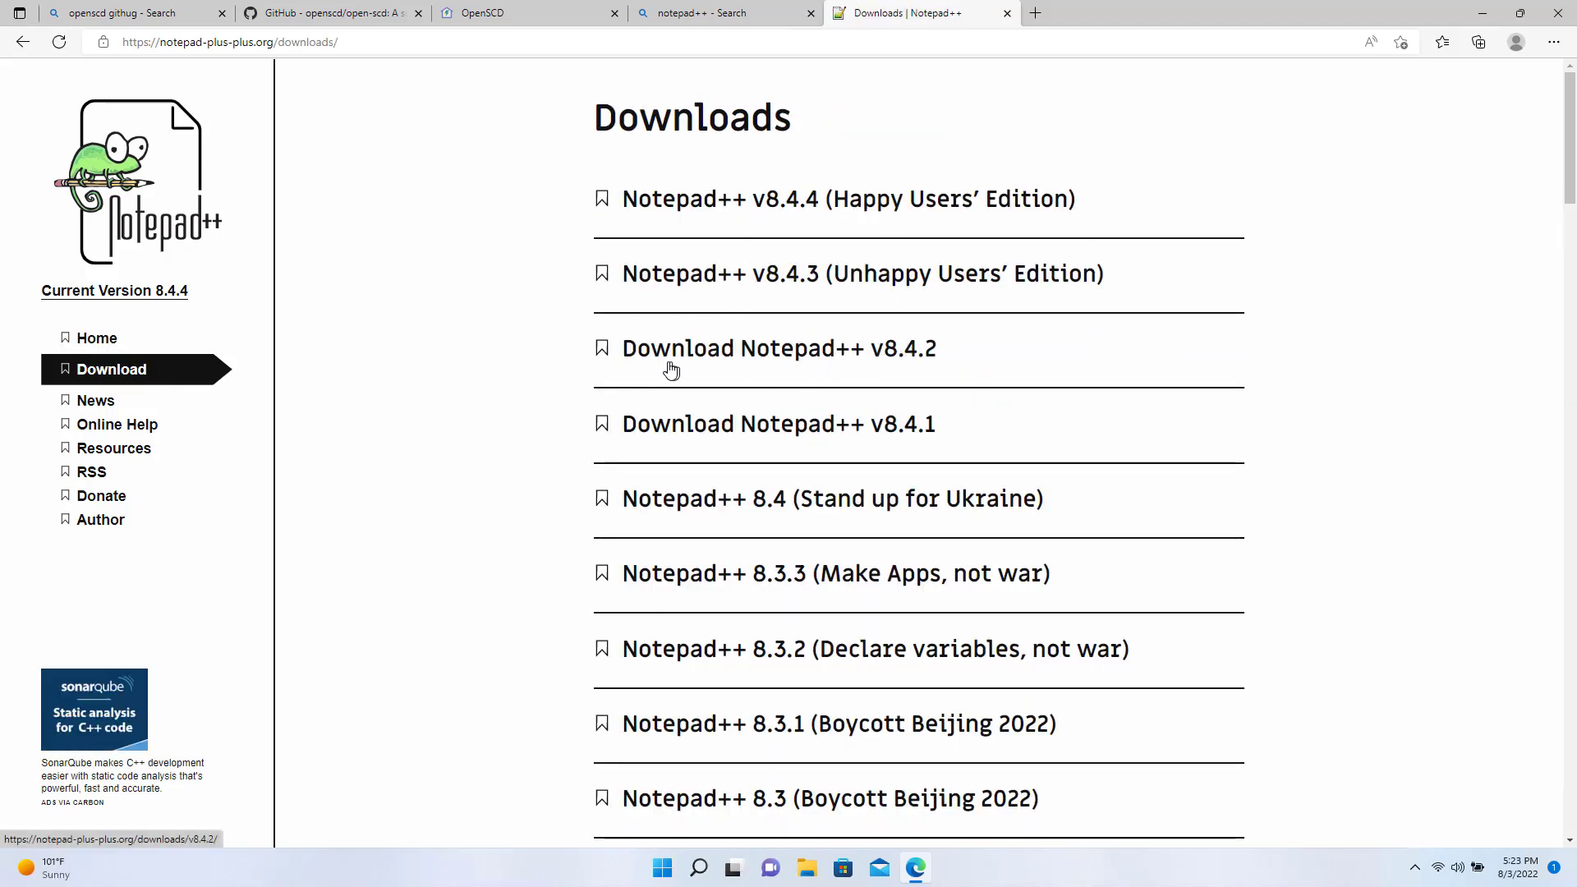
- Open the Notepad++ v8.4.2 release page and download its 64-bit x64 installer
{"action": "left_click", "coordinate": [710, 355]}
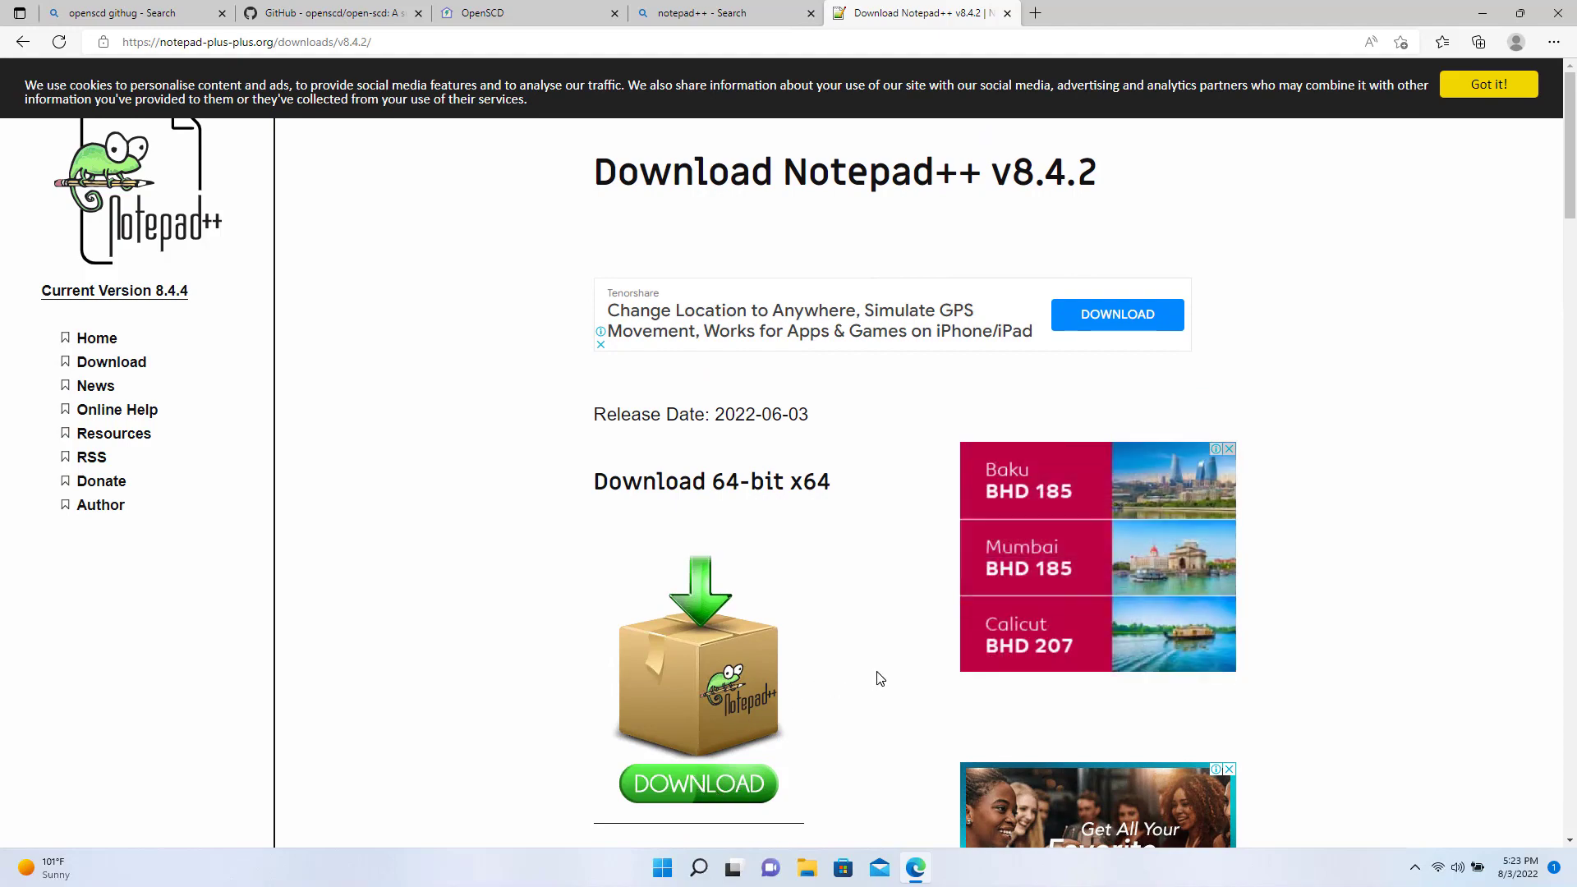
{"action": "scroll", "coordinate": [879, 679], "scroll_direction": "down", "scroll_amount": 20}
{"action": "scroll", "coordinate": [715, 575], "scroll_direction": "up", "scroll_amount": 20}
{"action": "scroll", "coordinate": [739, 509], "scroll_direction": "down", "scroll_amount": 10}
{"action": "scroll", "coordinate": [707, 411], "scroll_direction": "up", "scroll_amount": 10}
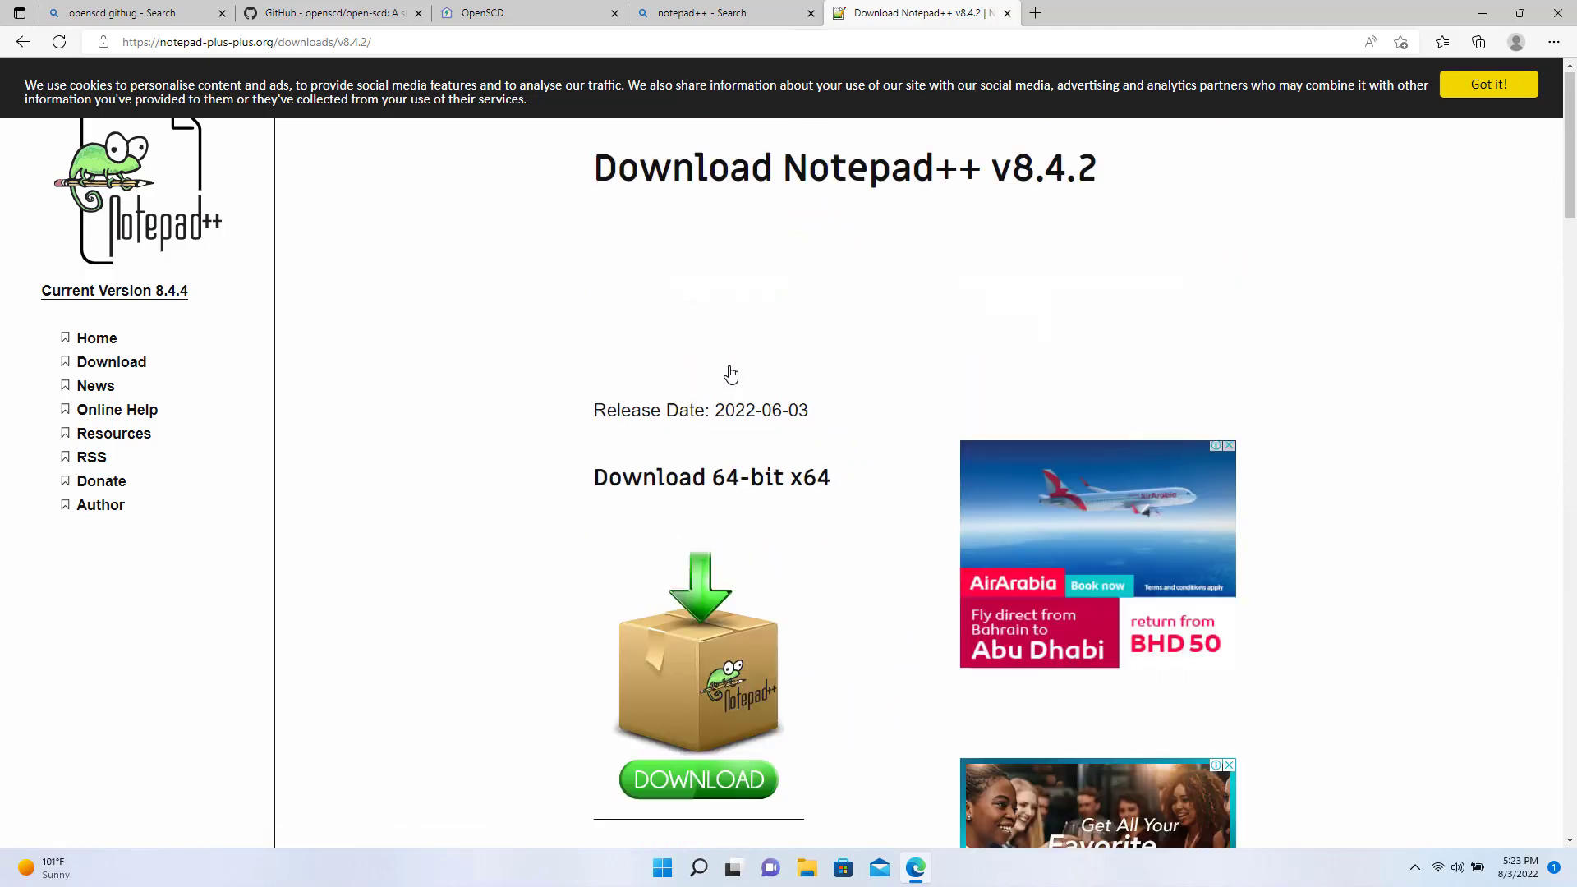
{"action": "scroll", "coordinate": [1407, 326], "scroll_direction": "down", "scroll_amount": 1}
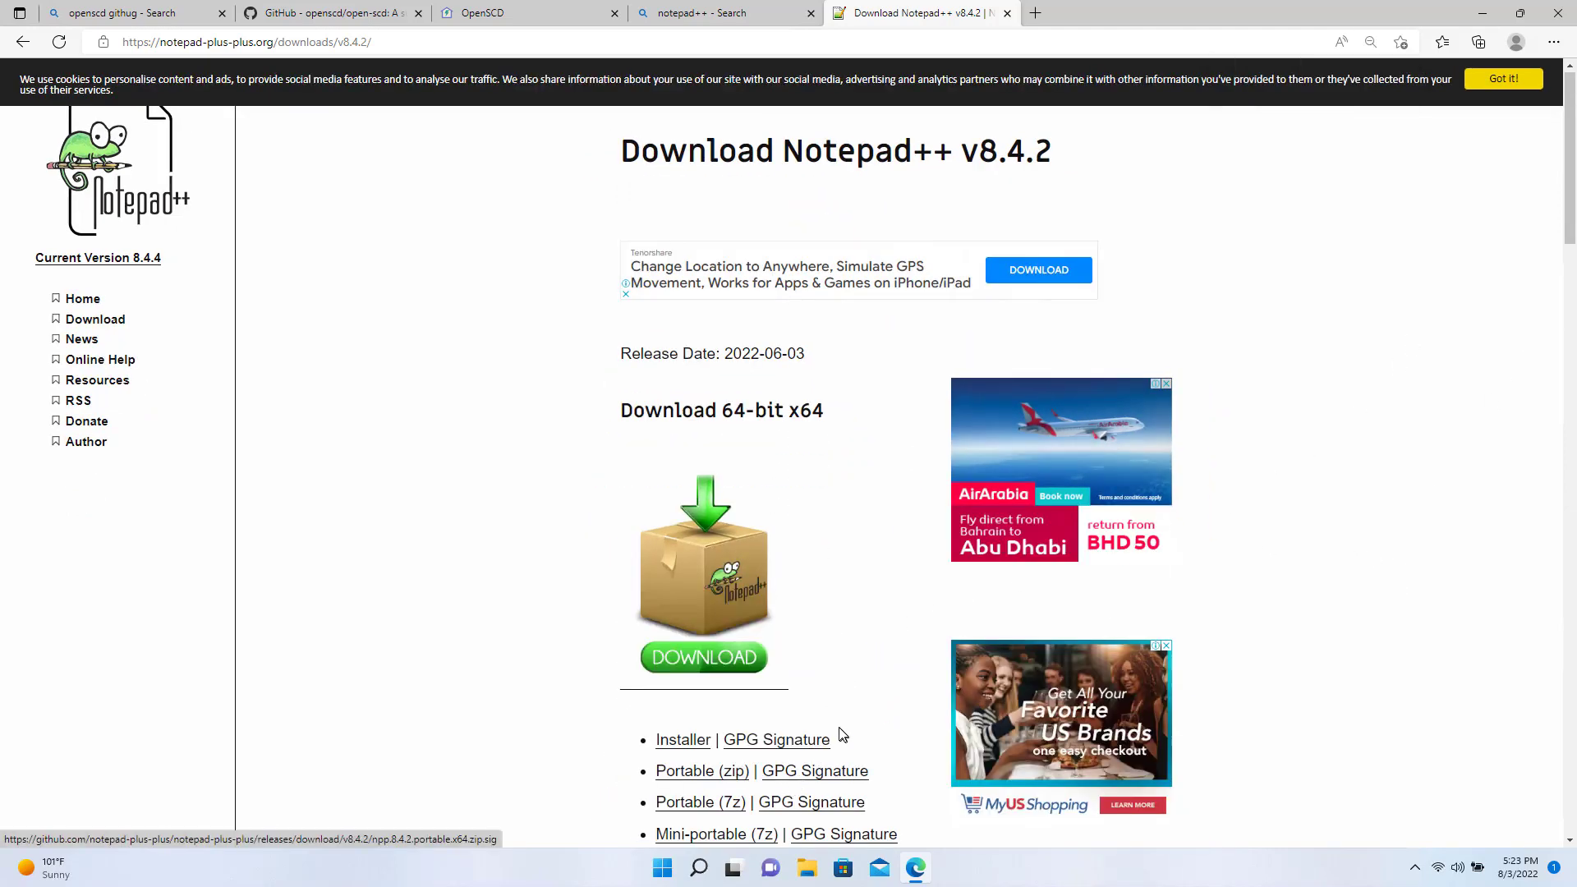
{"action": "scroll", "coordinate": [1565, 839], "scroll_direction": "down", "scroll_amount": 1}
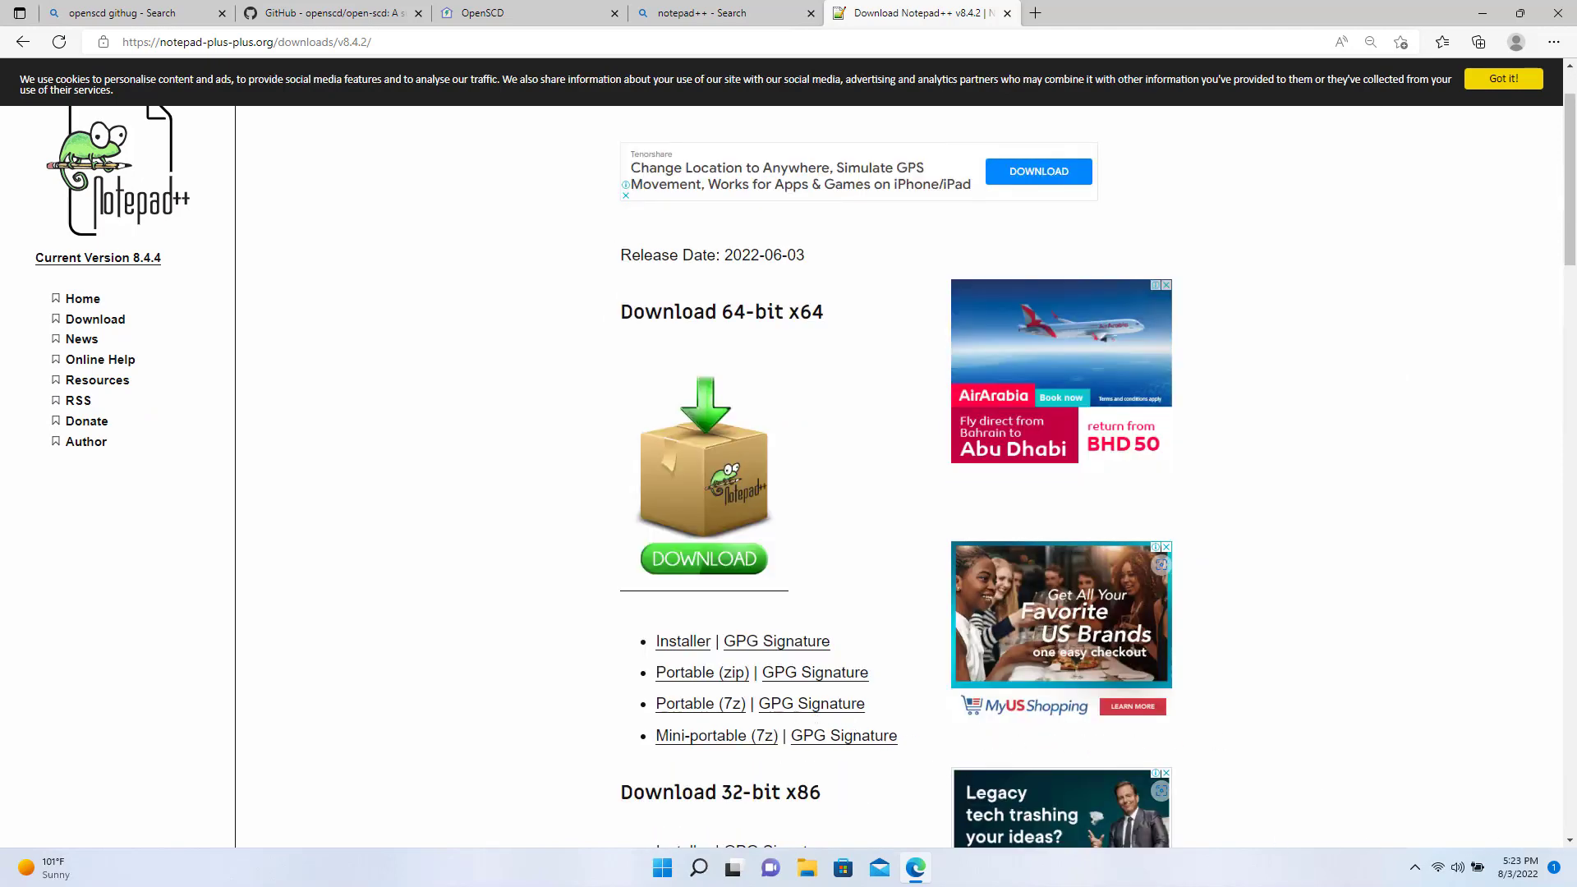
{"action": "left_click", "coordinate": [694, 649]}
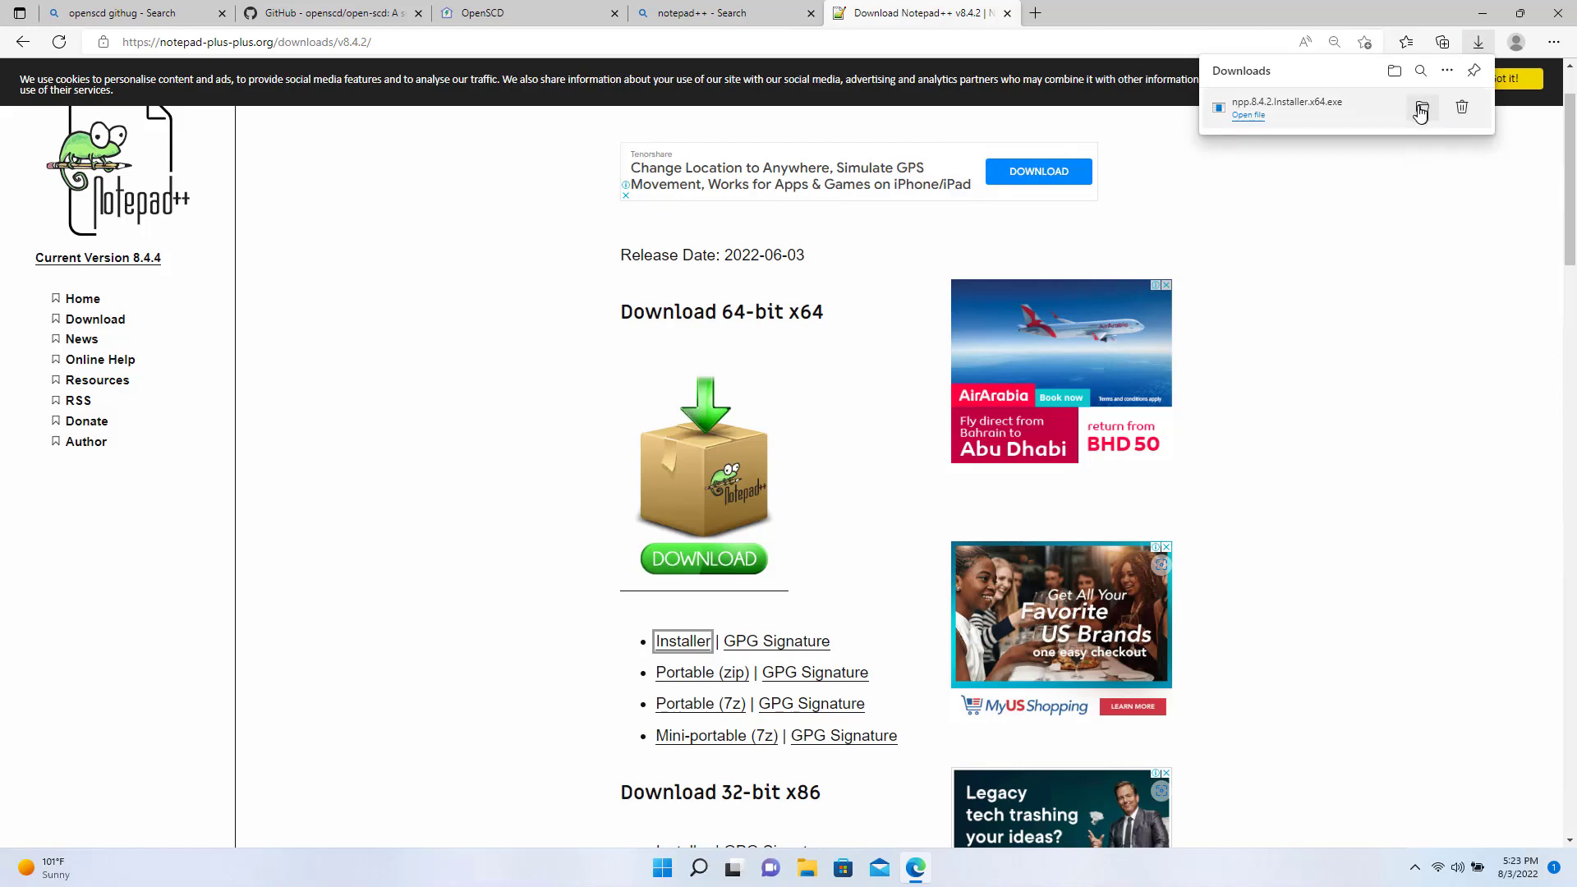
- Show the downloaded npp.8.4.2.Installer.x64 in its folder, launch it and allow it to make changes to the device
{"action": "left_click", "coordinate": [1417, 114]}
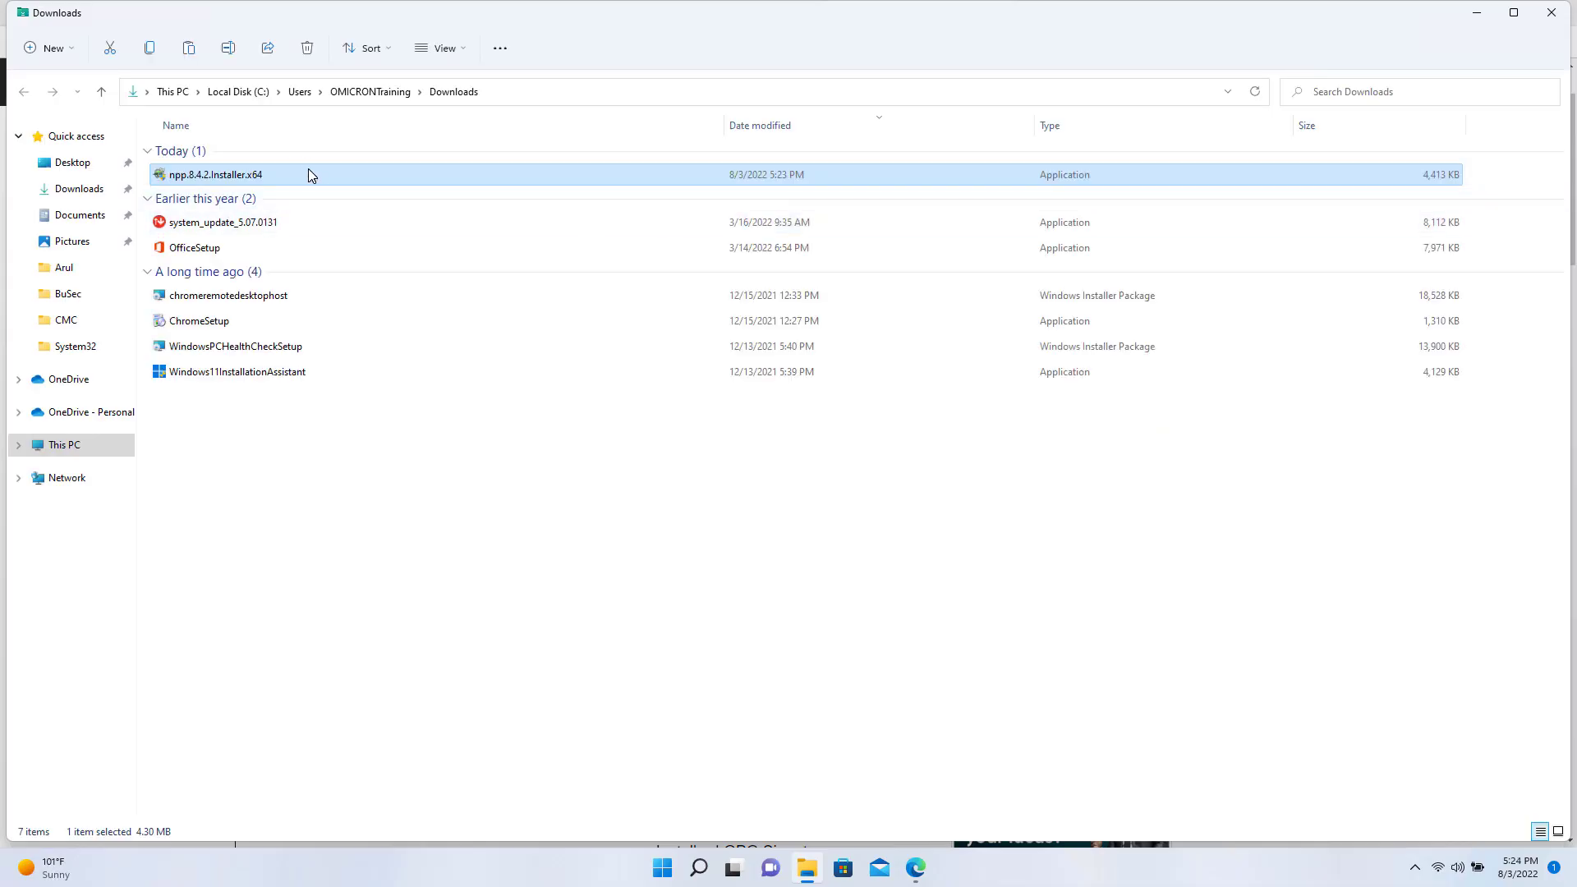
{"action": "right_click", "coordinate": [309, 171]}
{"action": "left_click", "coordinate": [382, 251]}
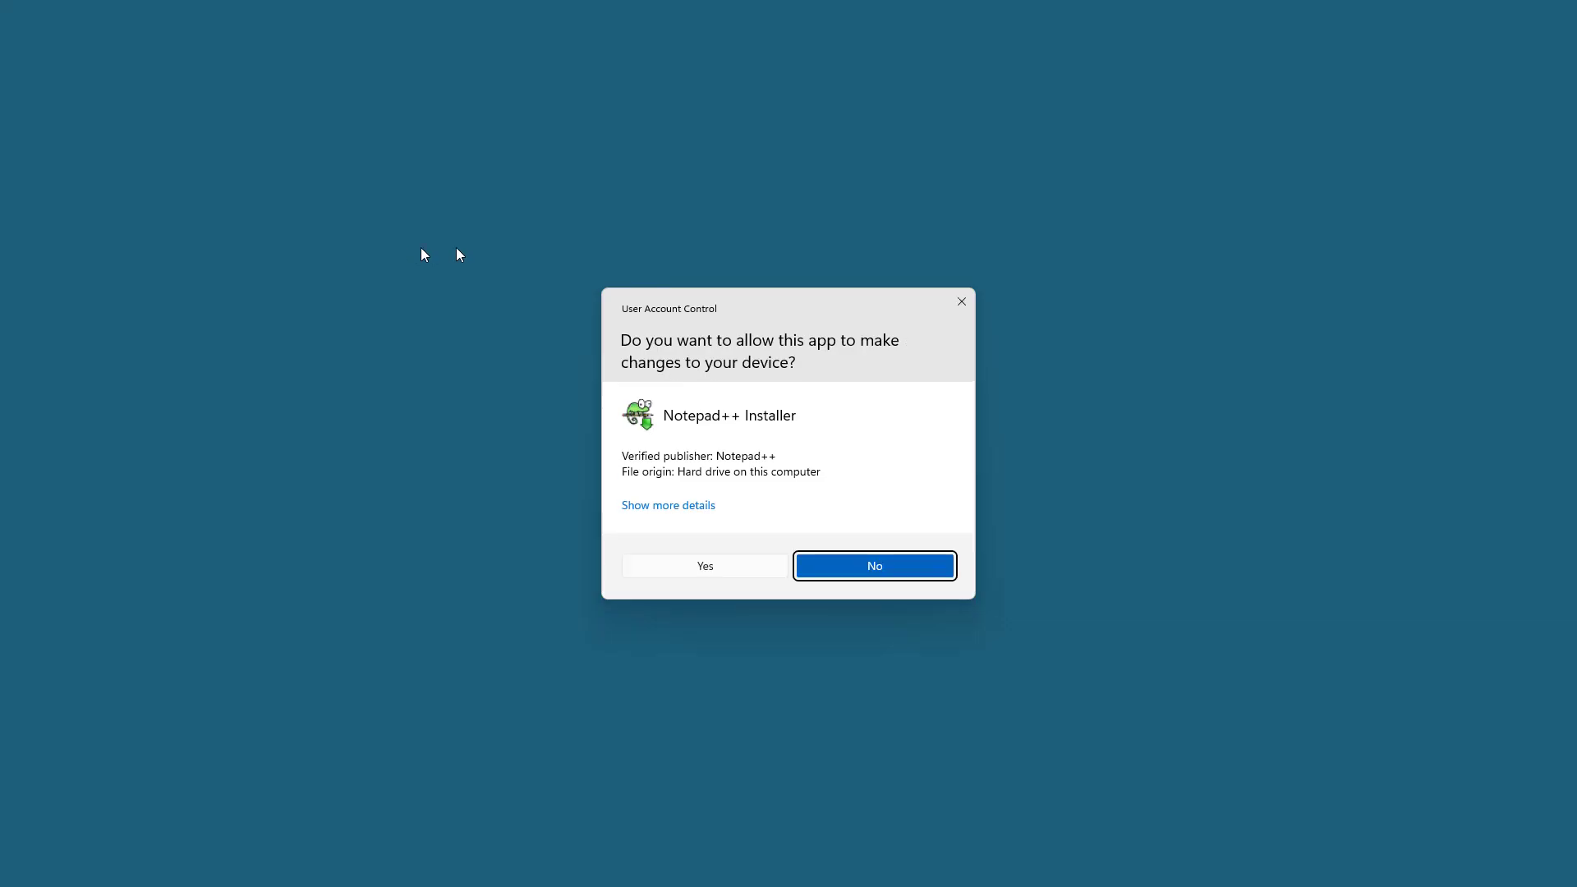
{"action": "left_click", "coordinate": [703, 563]}
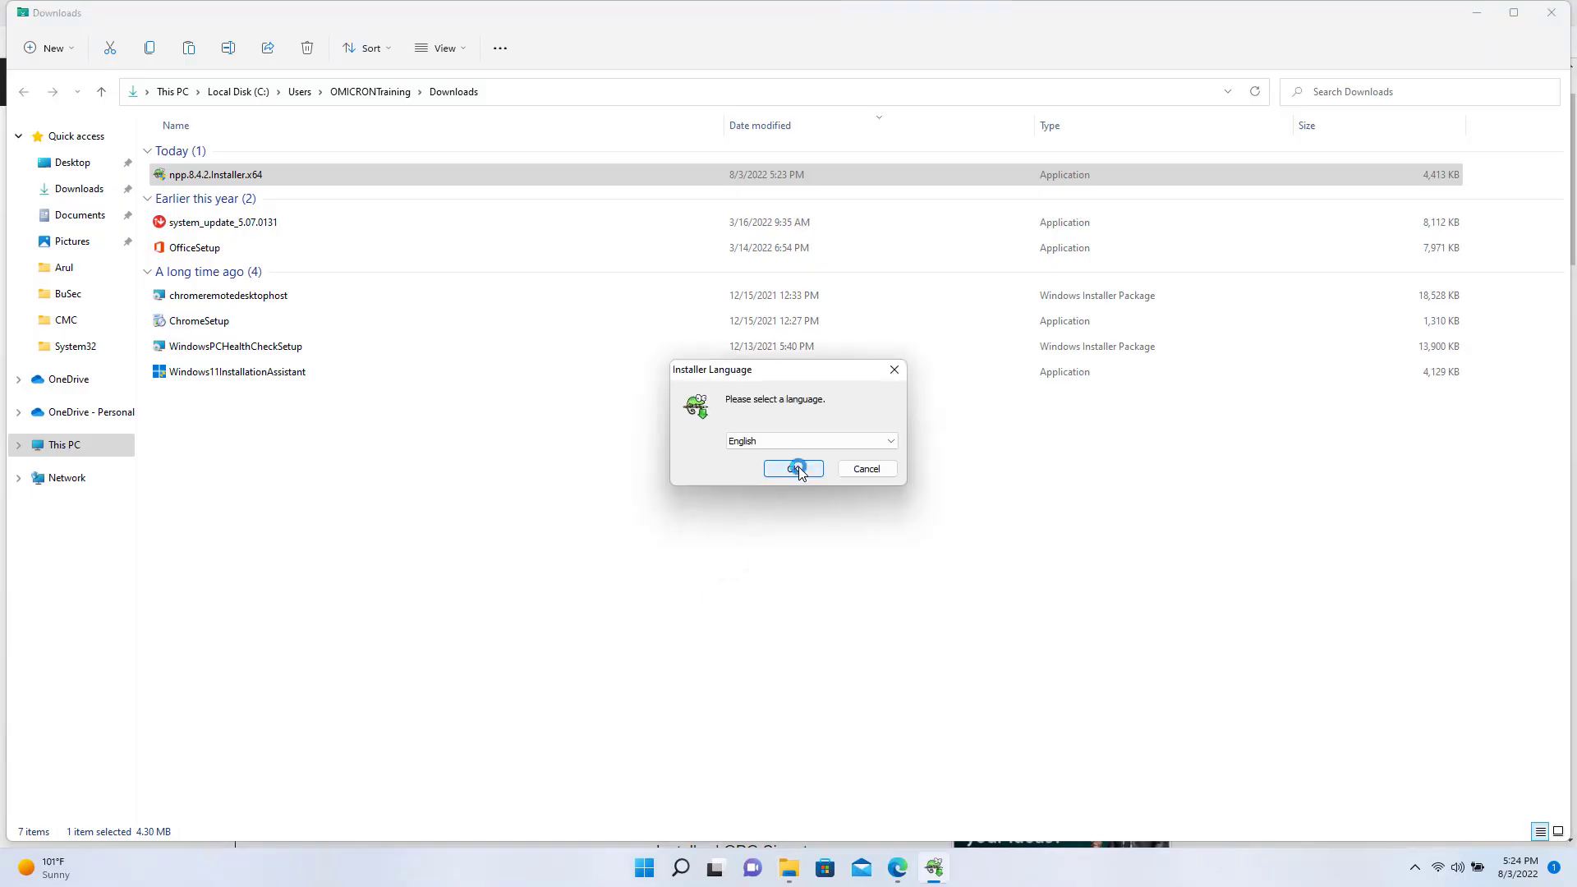
- Install Notepad++ v8.4.2 in English to C:\Program Files\Notepad++ with the default components, and finish the setup with the program launching
{"action": "left_click", "coordinate": [794, 465]}
{"action": "left_click", "coordinate": [879, 563]}
{"action": "left_click", "coordinate": [879, 564]}
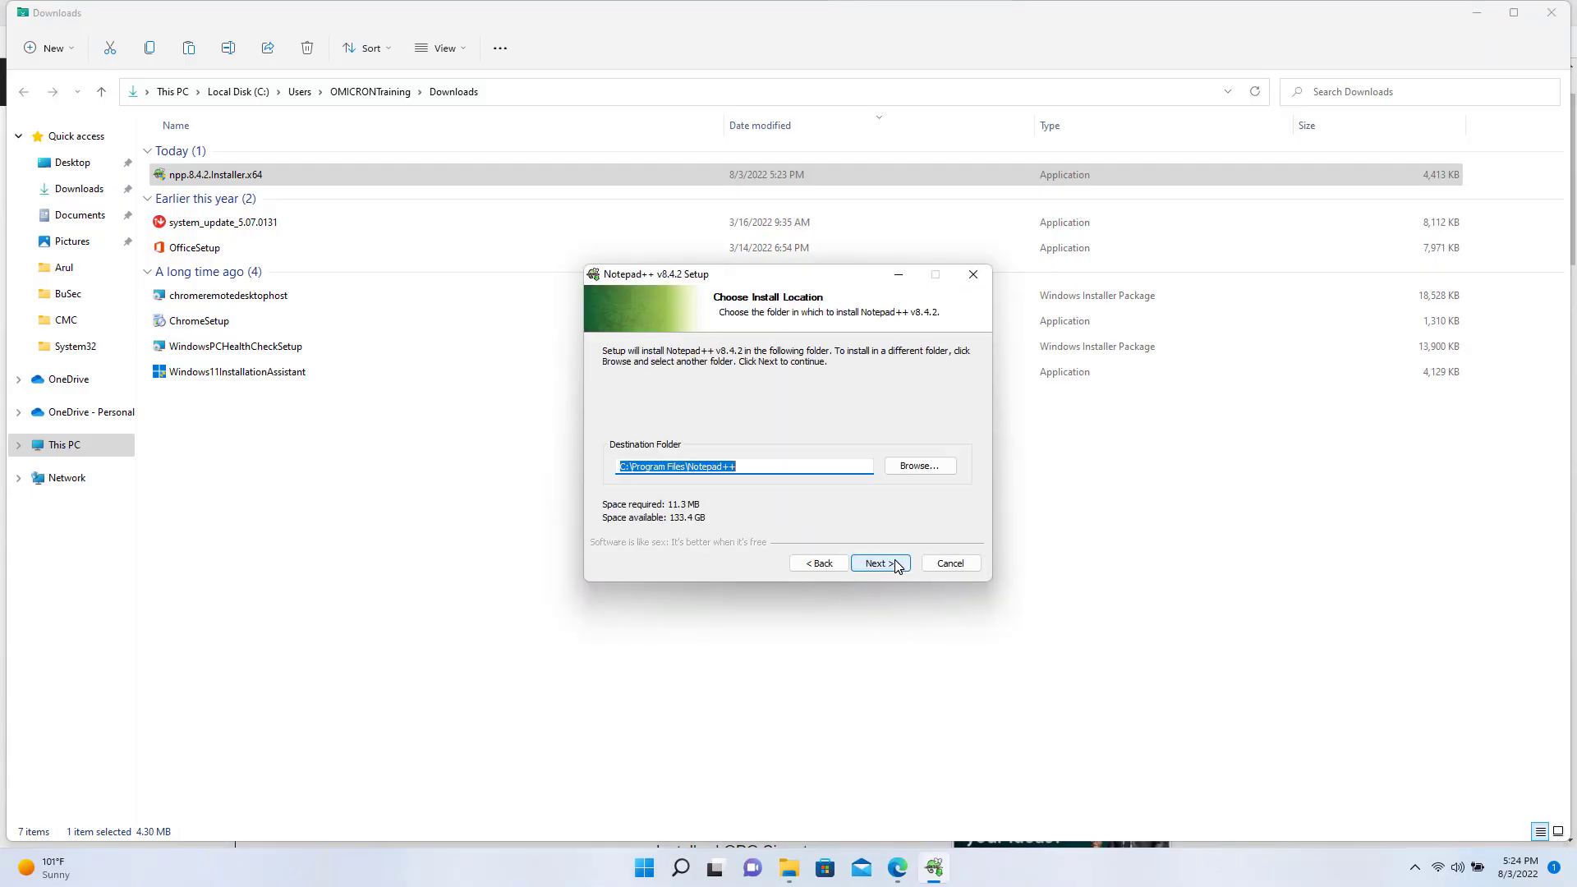
{"action": "left_click", "coordinate": [879, 564]}
{"action": "left_click", "coordinate": [879, 564]}
{"action": "left_click", "coordinate": [896, 564]}
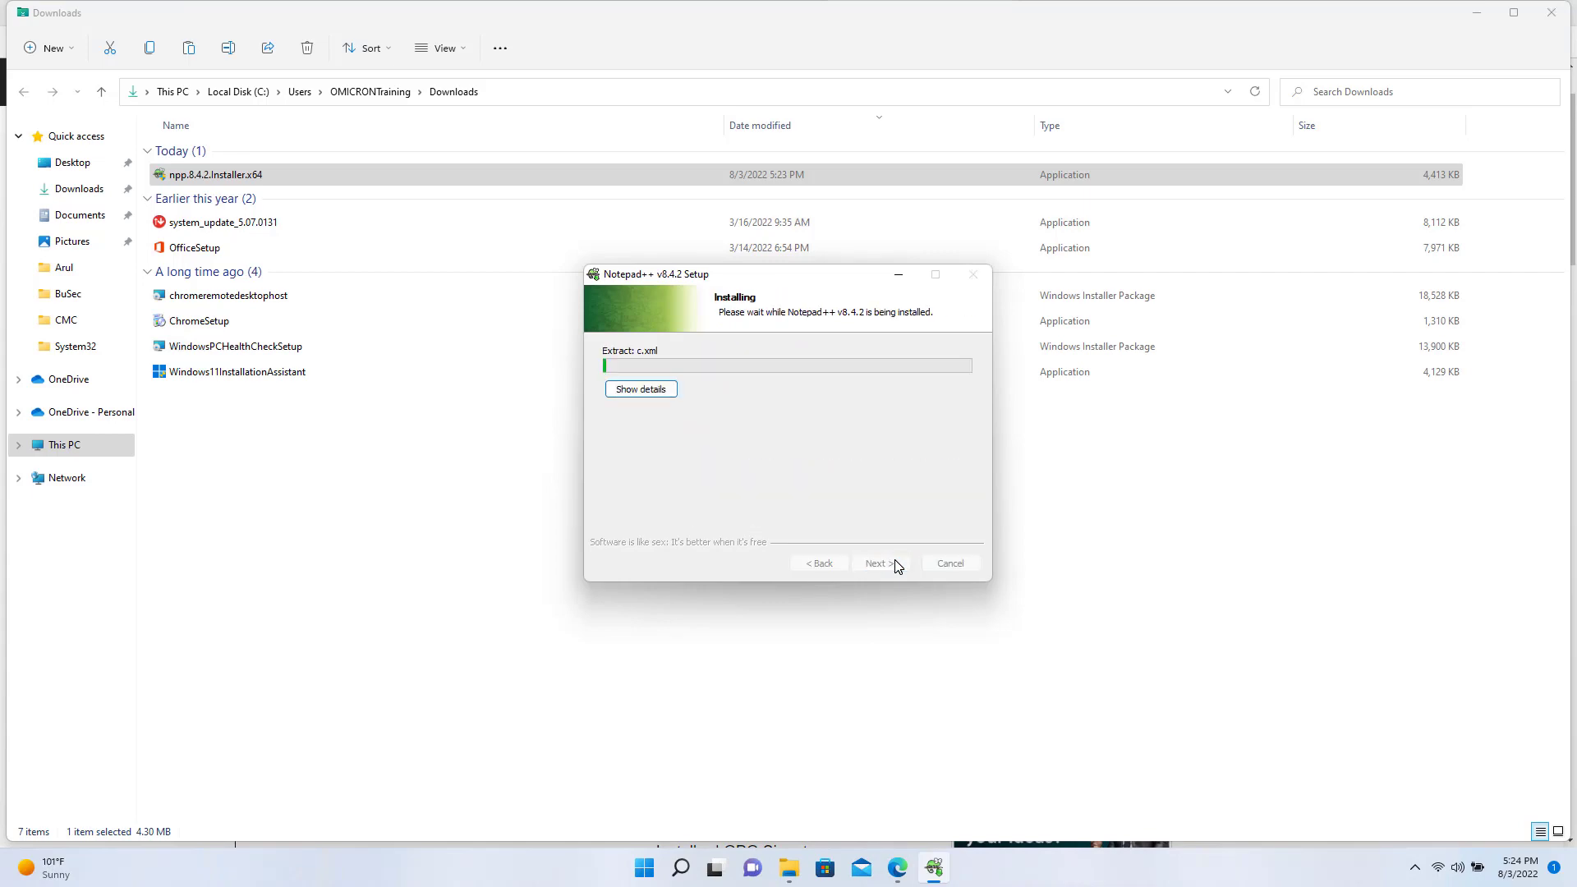
{"action": "left_click", "coordinate": [880, 566]}
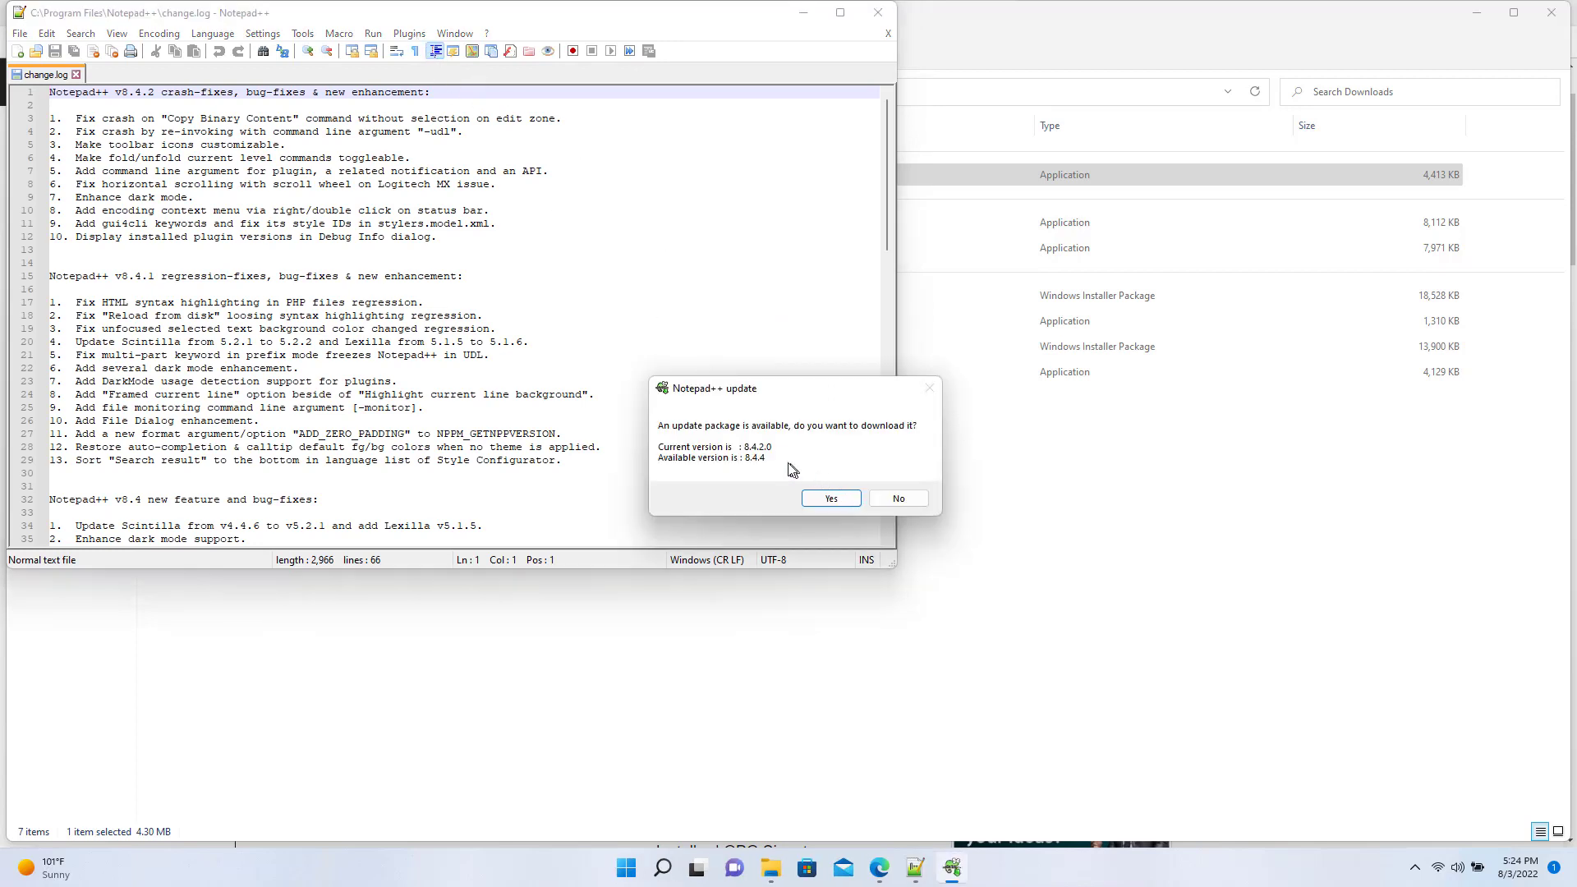
- Accept the Notepad++ update to 8.4.4, let the updater close the program and allow the installer to make changes
{"action": "left_click", "coordinate": [832, 499]}
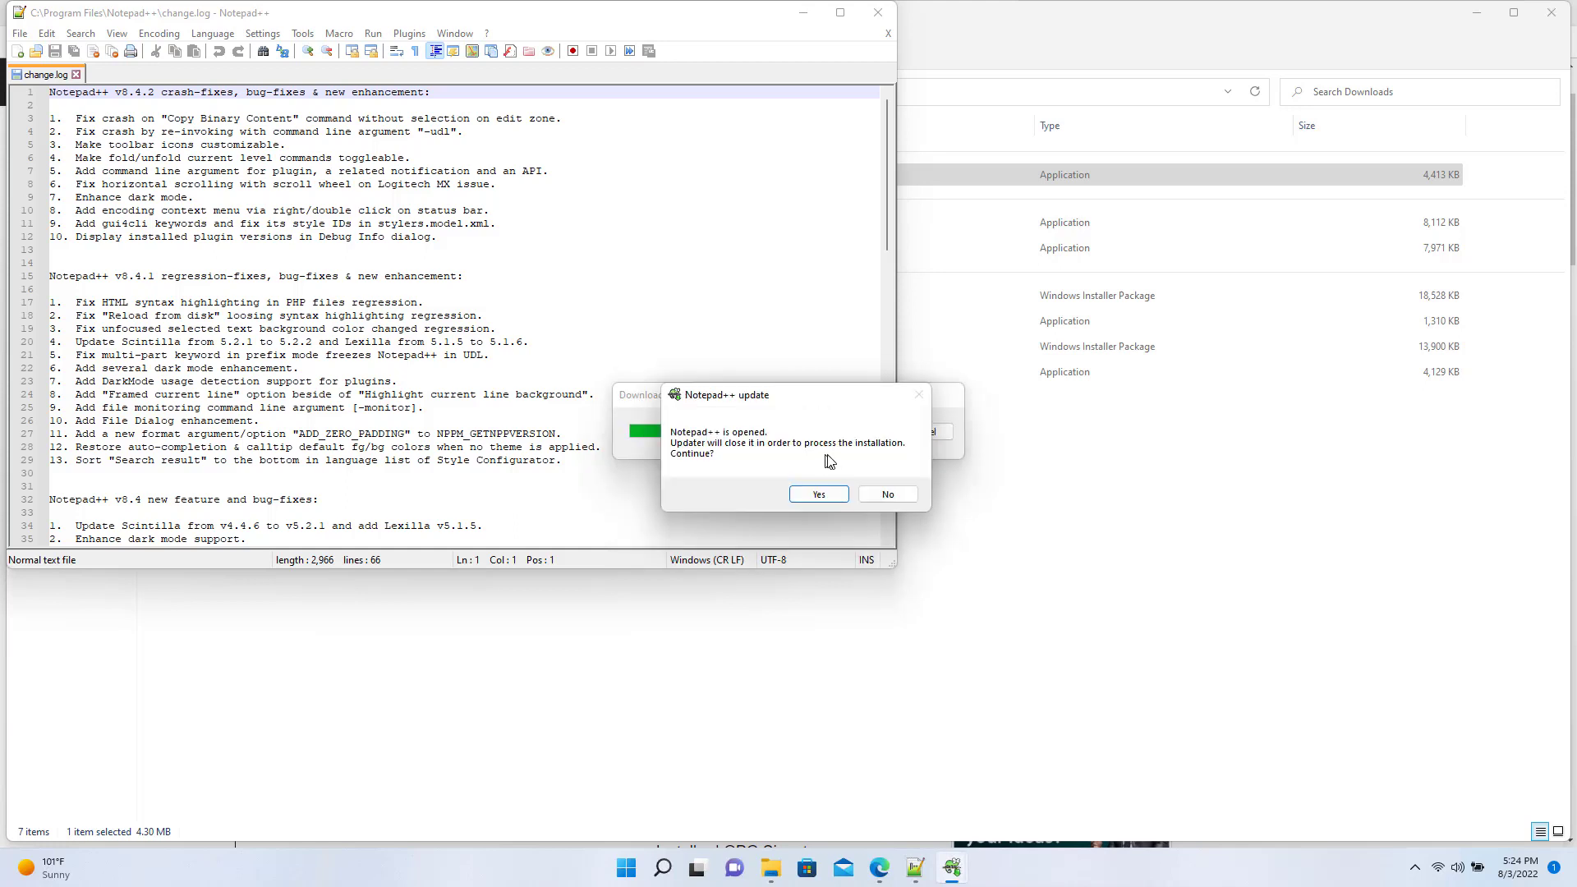
{"action": "left_click", "coordinate": [823, 500]}
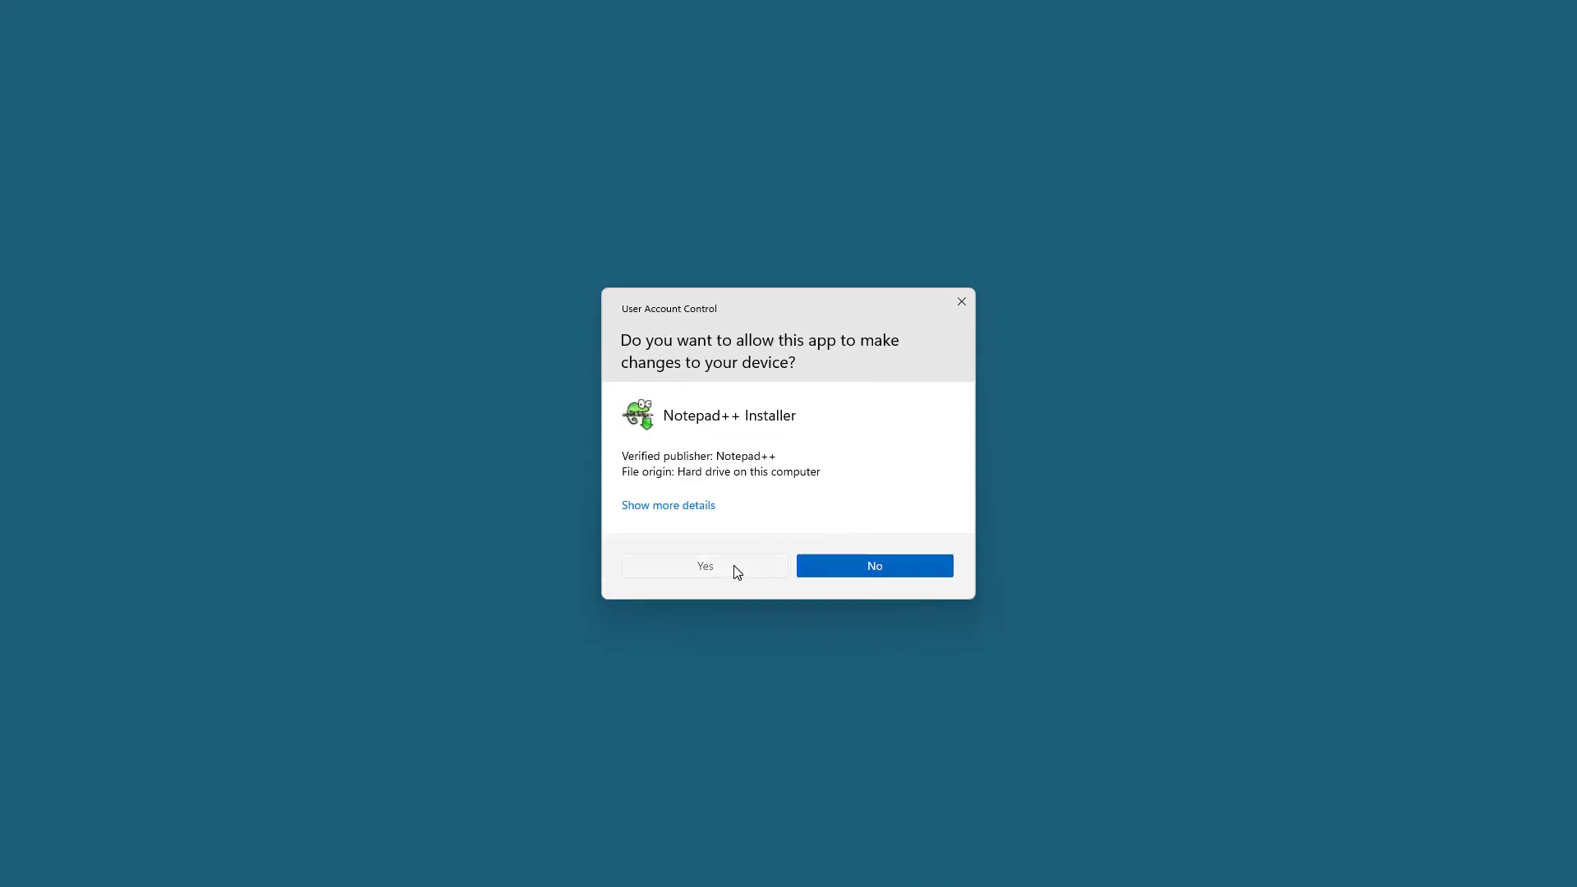
{"action": "left_click", "coordinate": [737, 571]}
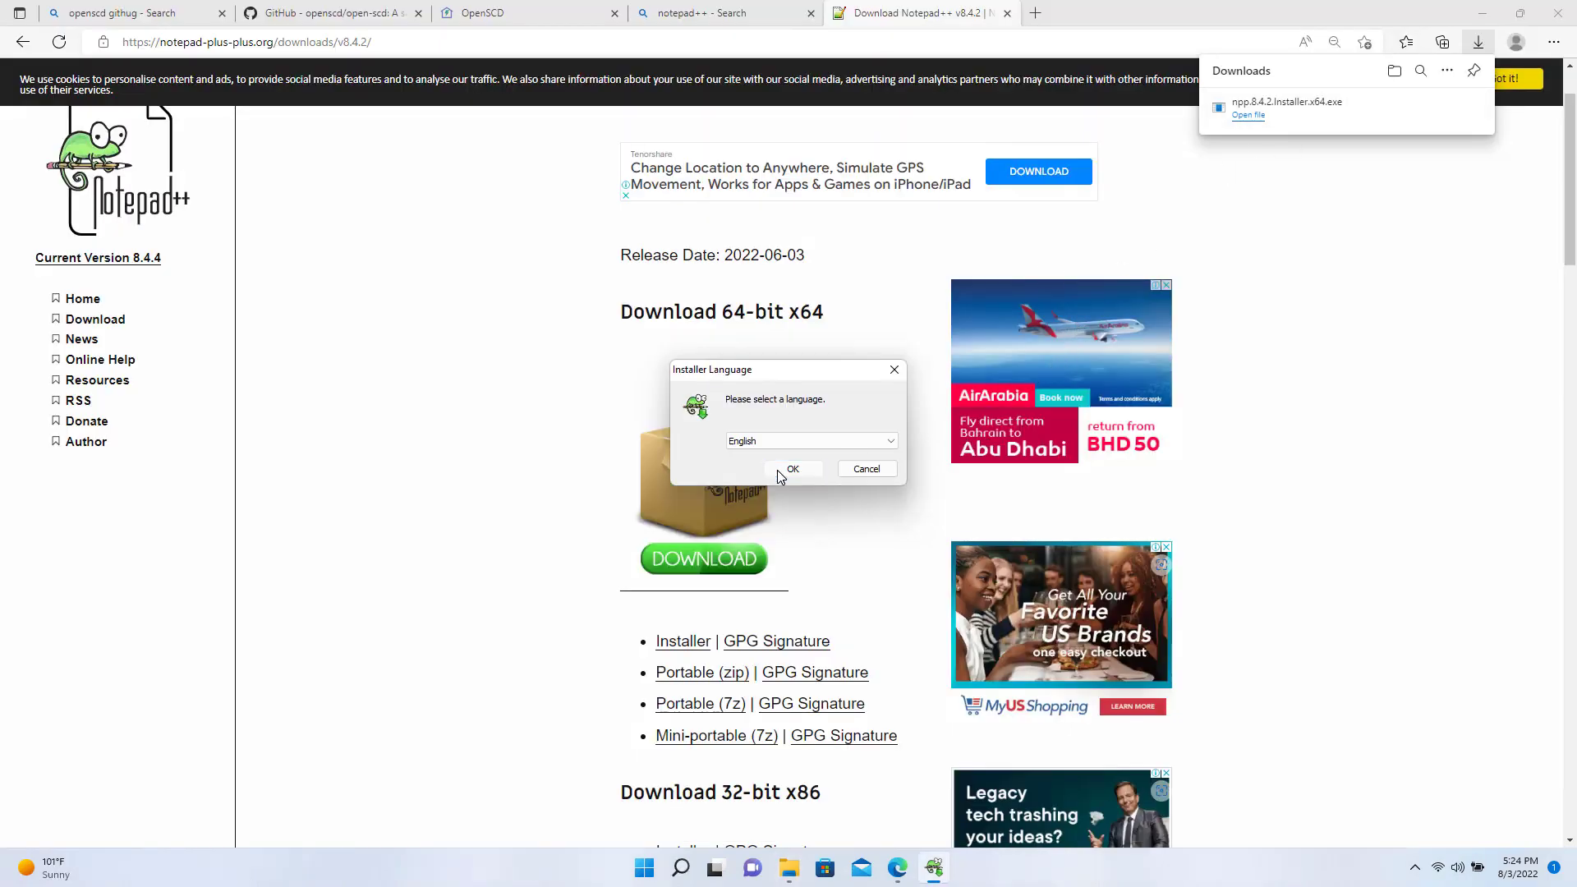
- Install Notepad++ v8.4.4 in English with the default settings and finish the setup with the program launching
{"action": "left_click", "coordinate": [777, 474]}
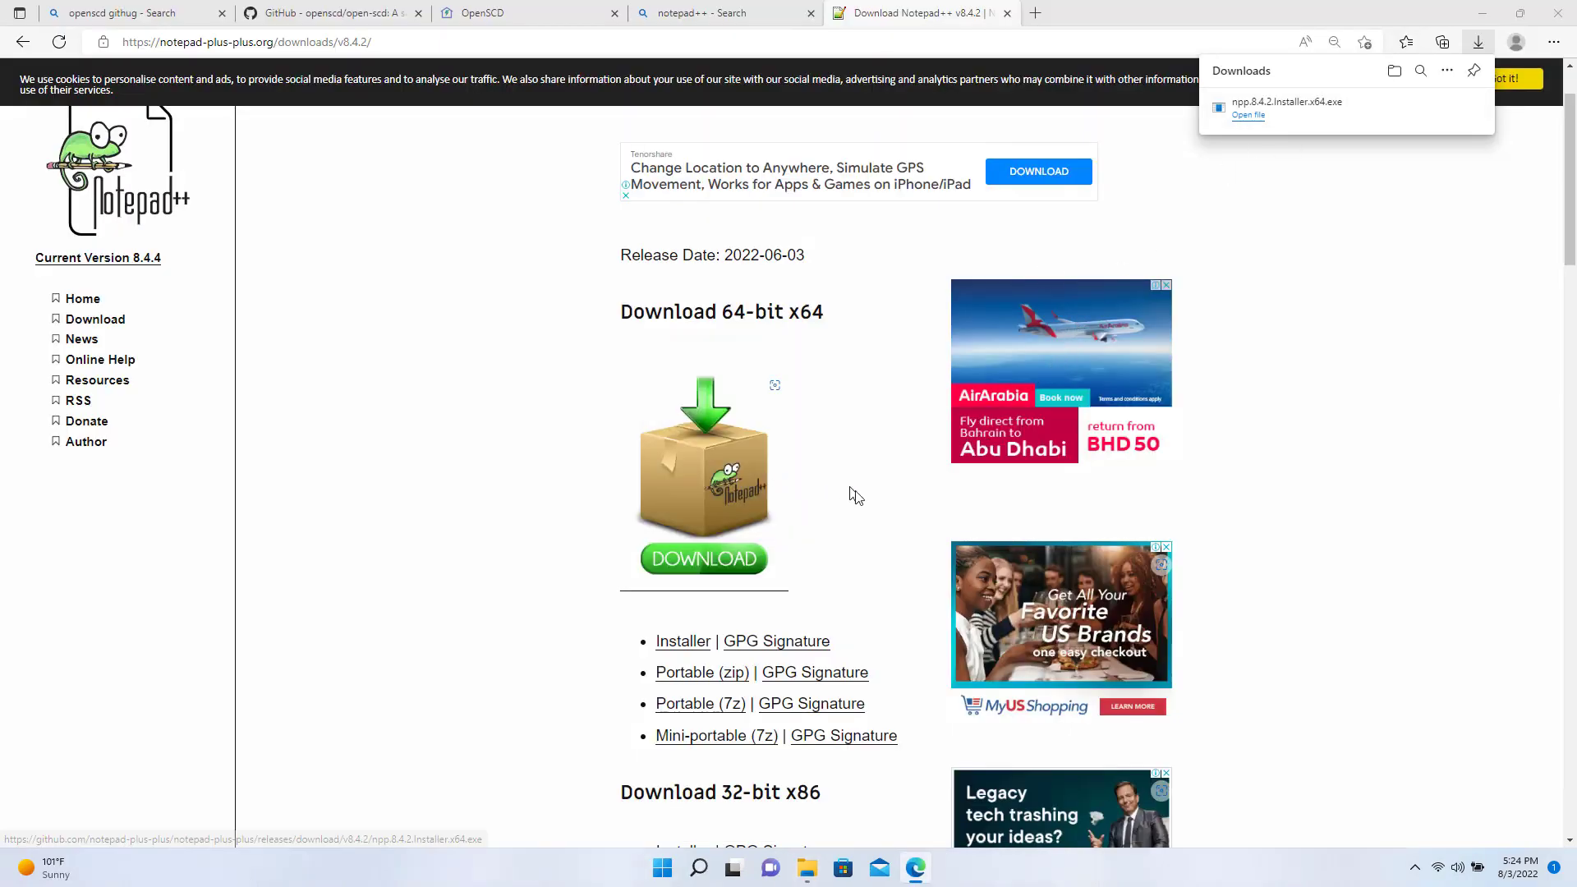
{"action": "left_click", "coordinate": [871, 564]}
{"action": "left_click", "coordinate": [872, 564]}
{"action": "left_click", "coordinate": [872, 565]}
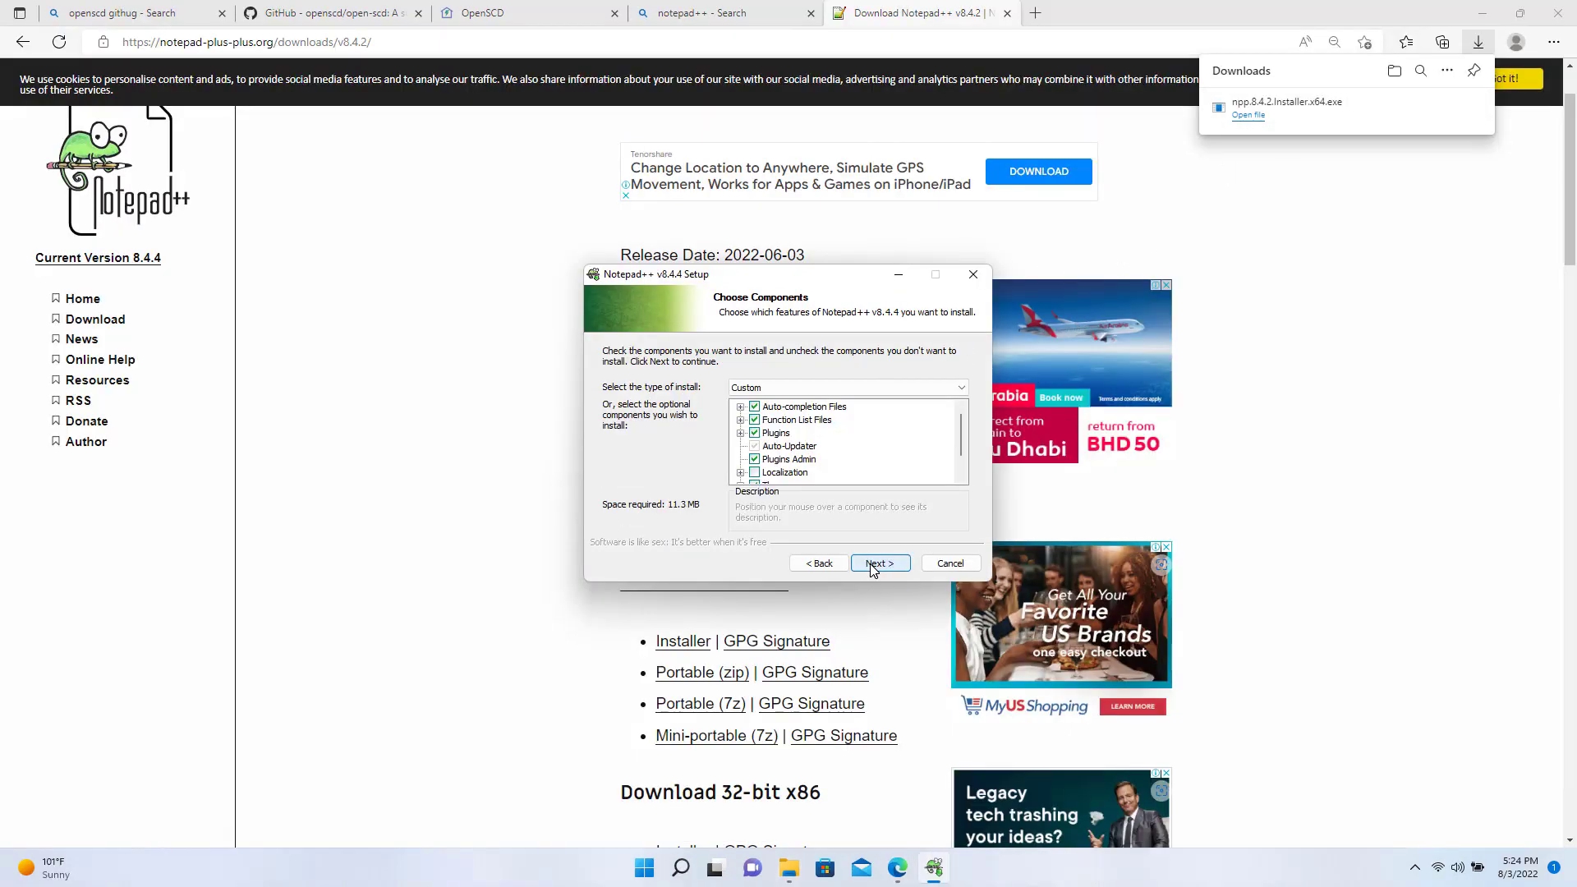
{"action": "left_click", "coordinate": [873, 565]}
{"action": "left_click", "coordinate": [873, 564]}
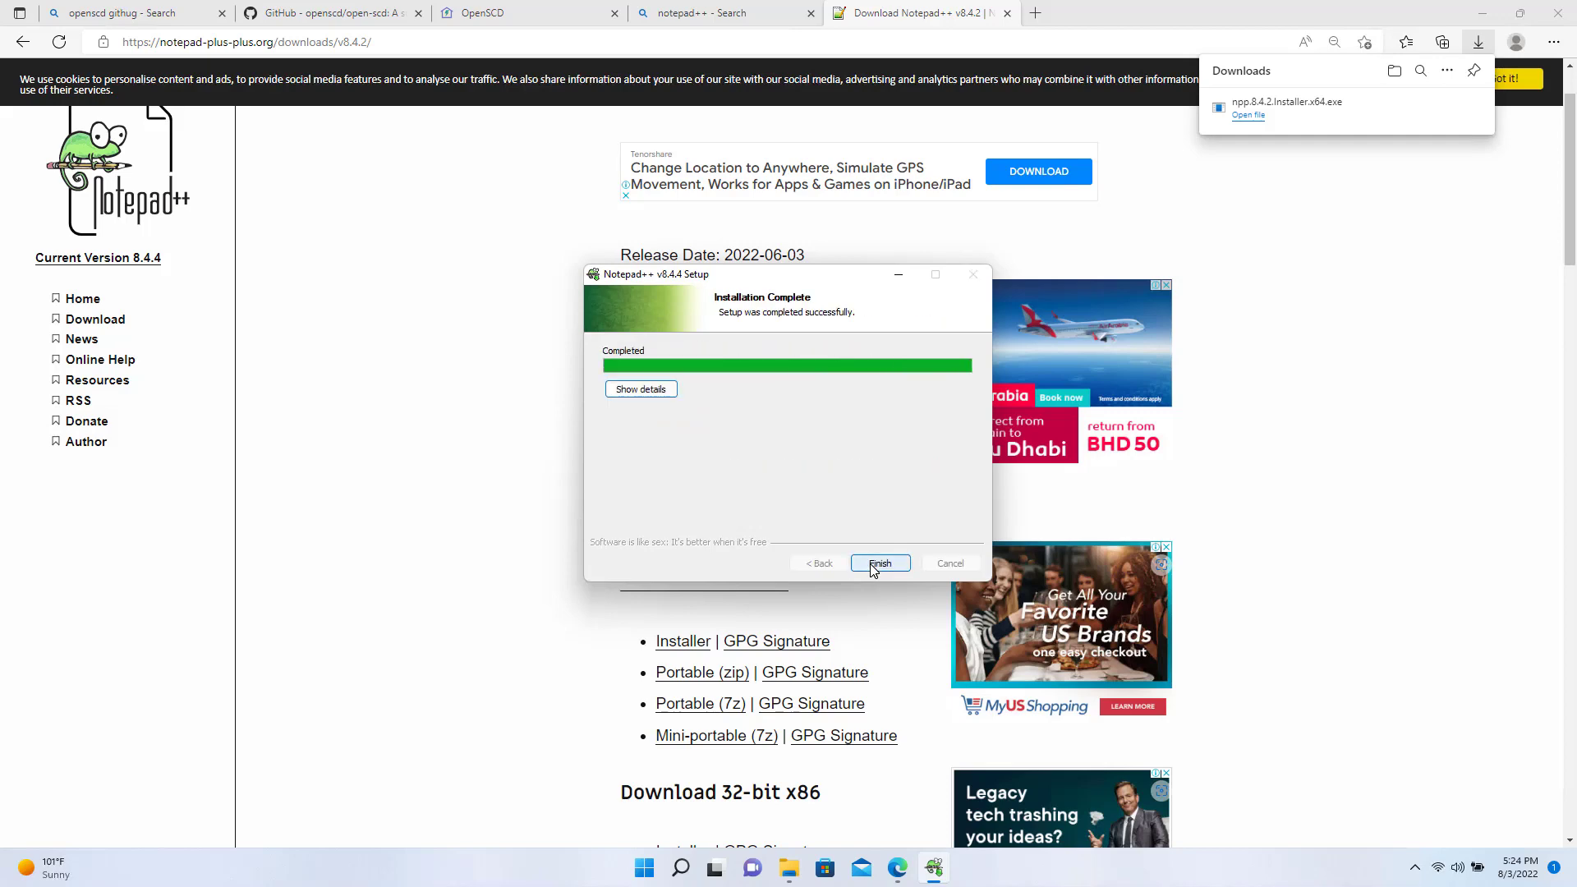
{"action": "left_click", "coordinate": [872, 565]}
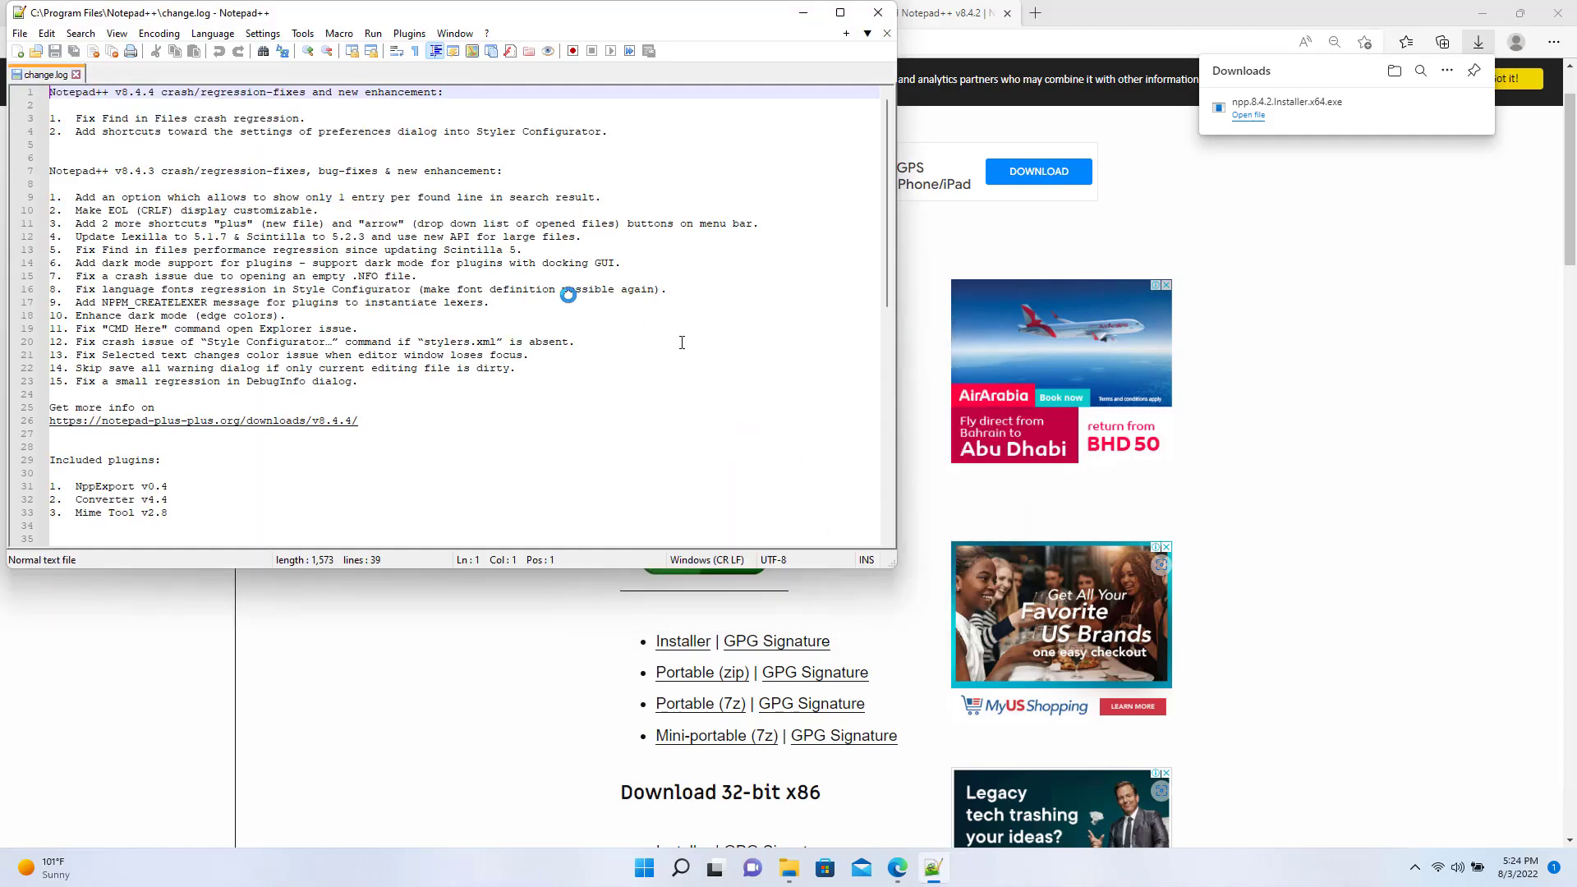
- Maximize the editor, search the available plugins in Plugins Admin for xml, and mark XML Tools 3.1.1.13 for installation
{"action": "left_click", "coordinate": [842, 14]}
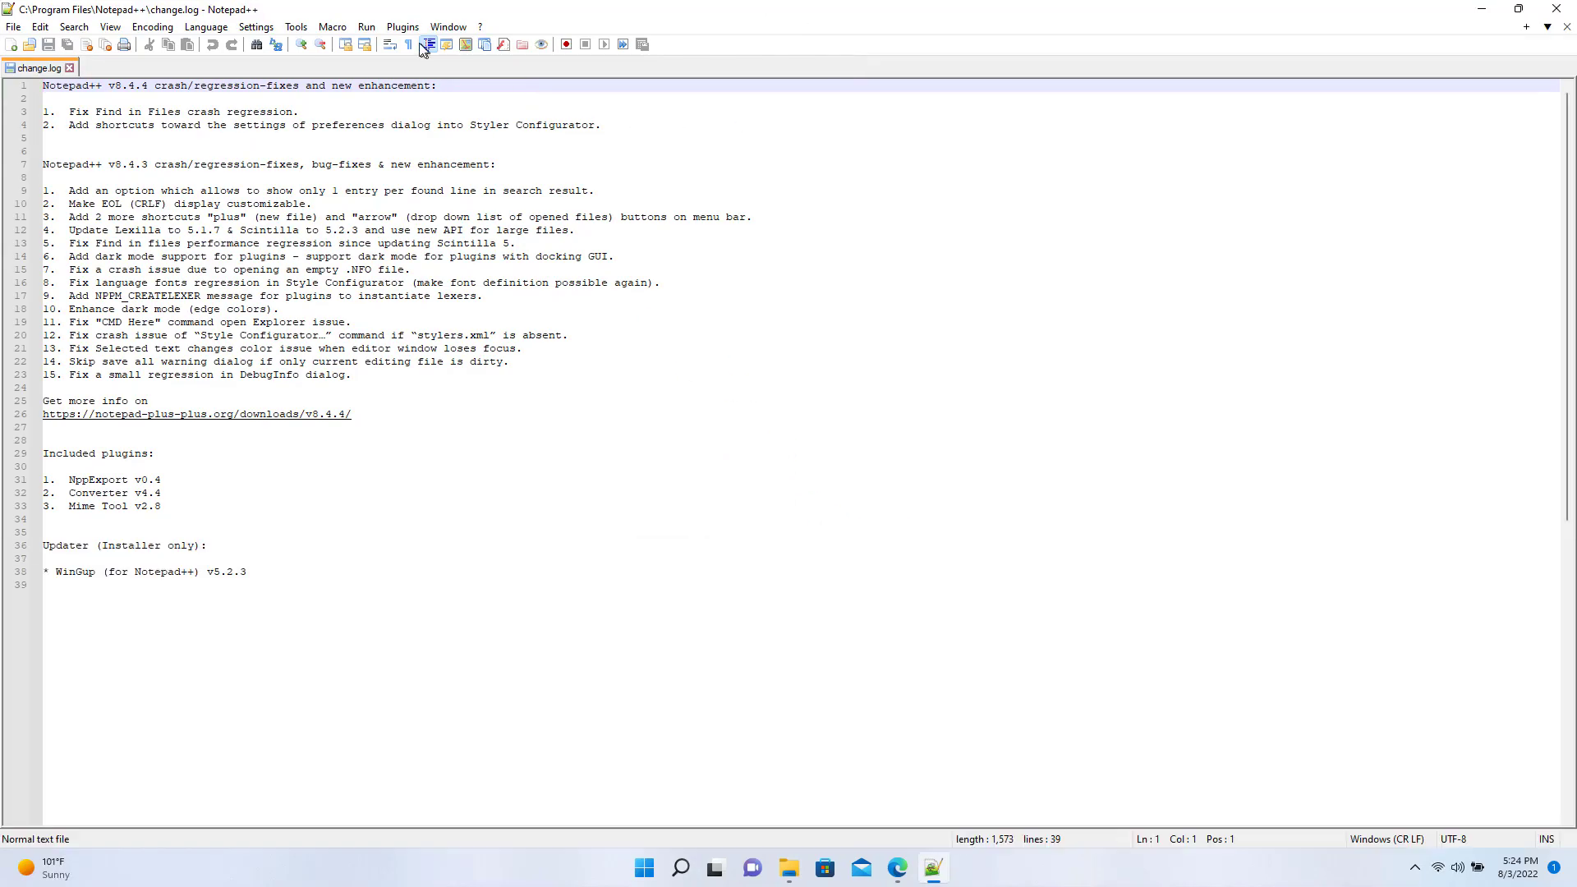
{"action": "left_click", "coordinate": [394, 33]}
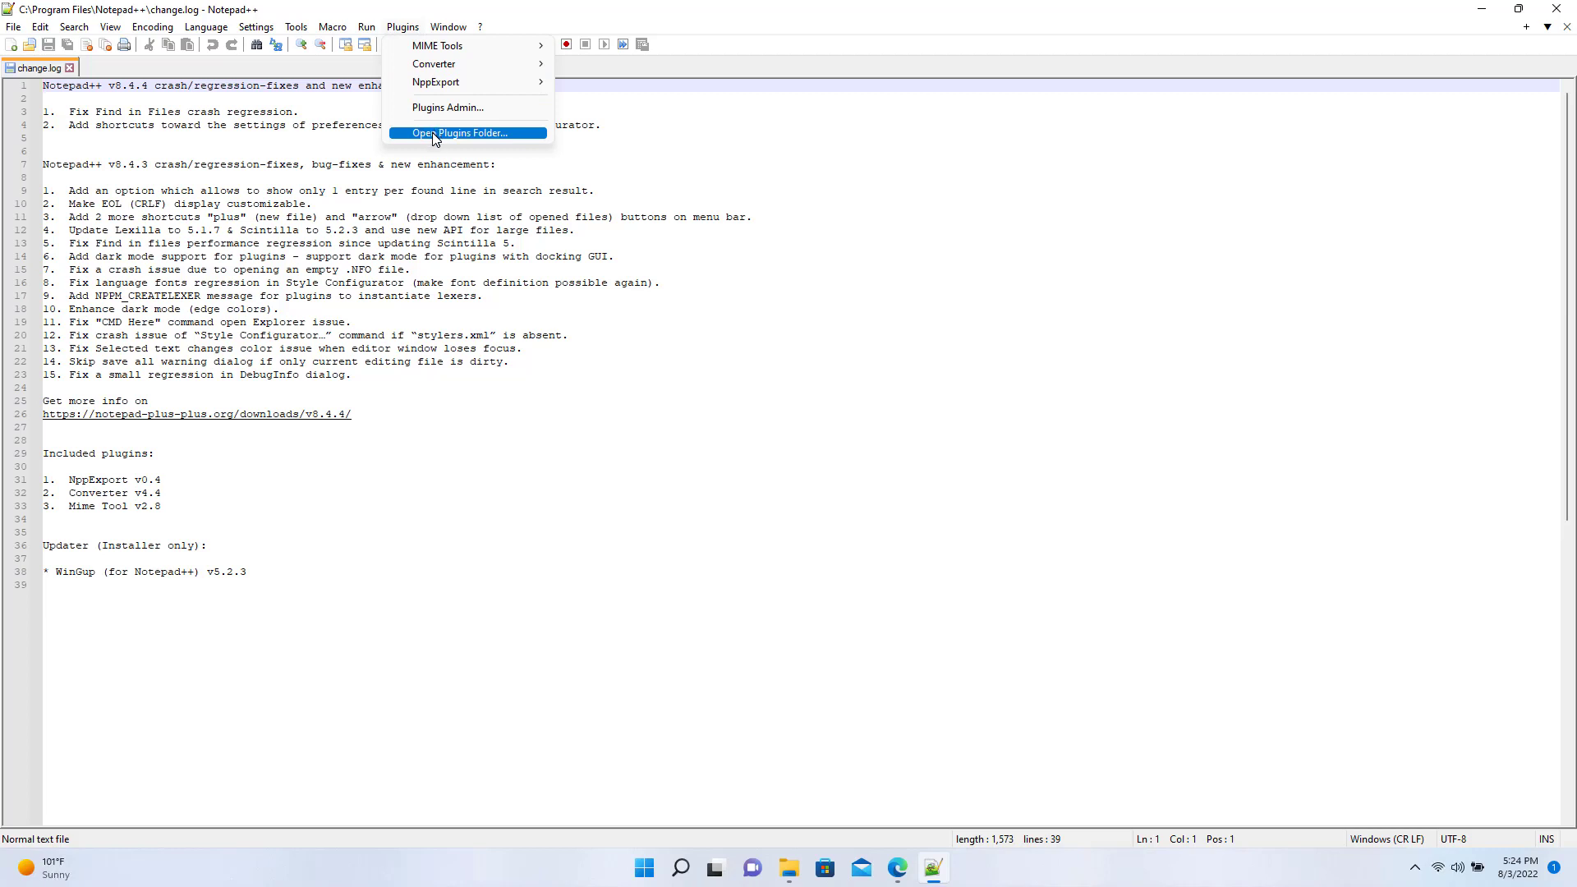
{"action": "left_click", "coordinate": [444, 108]}
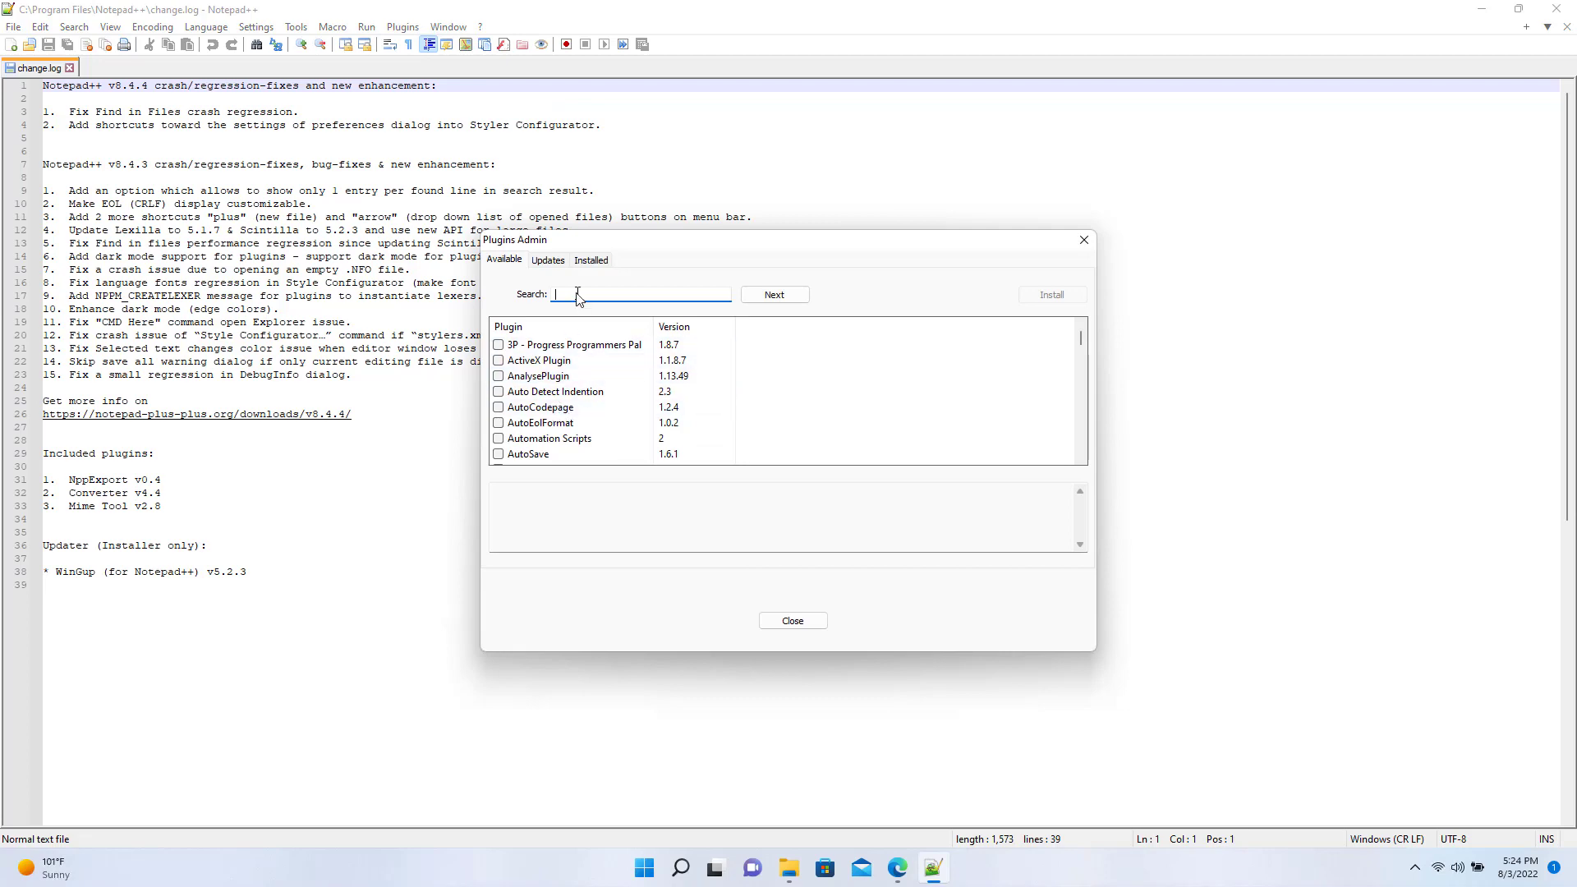
{"action": "type", "text": "a"}
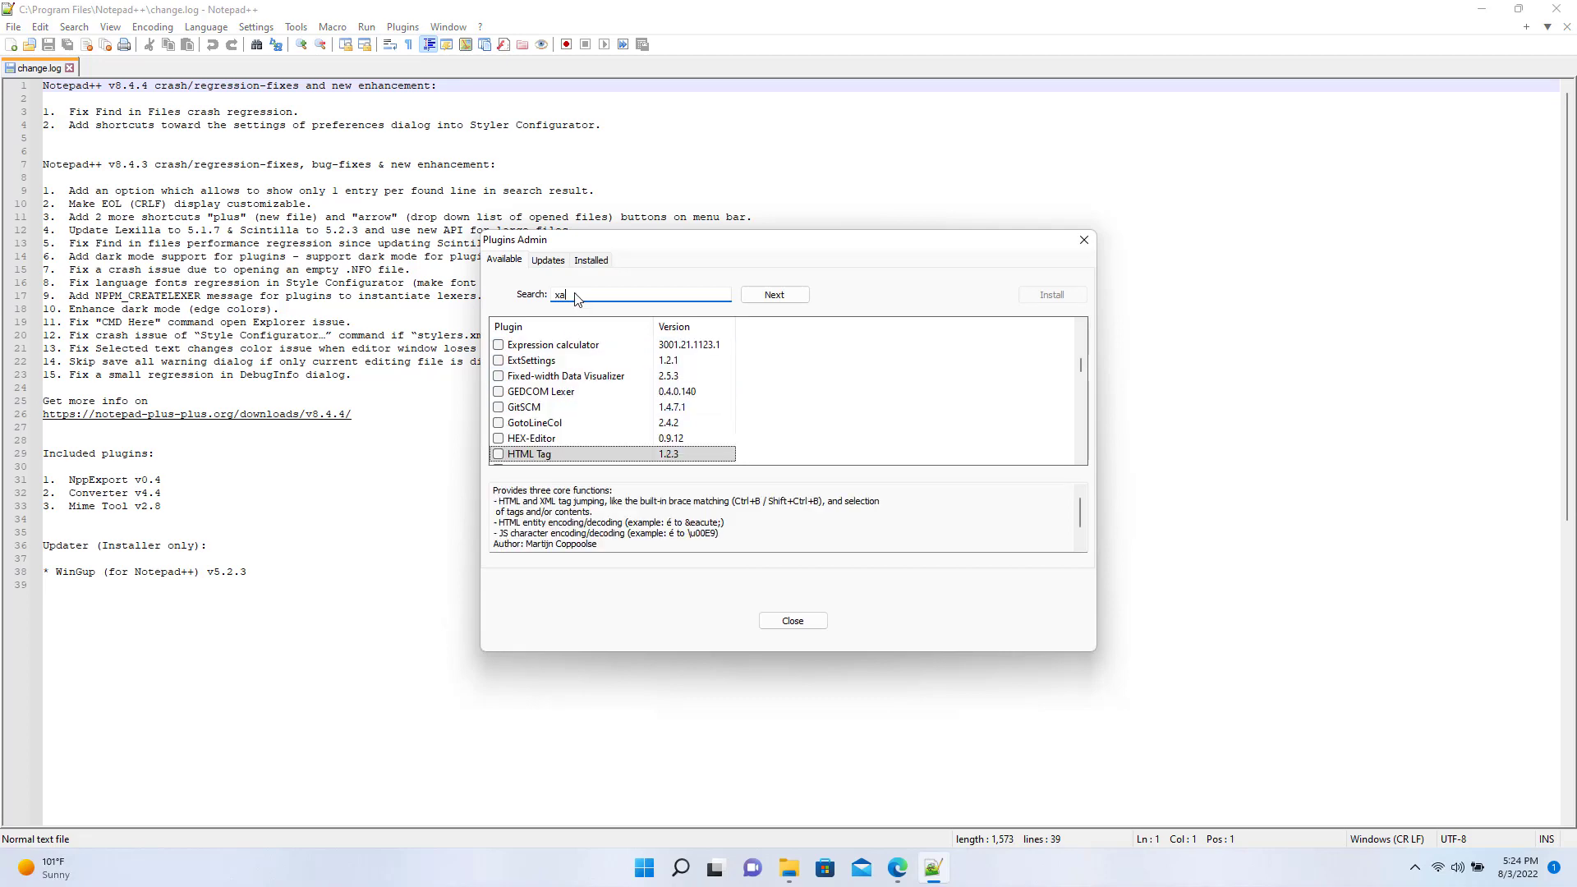
{"action": "type", "text": "ml"}
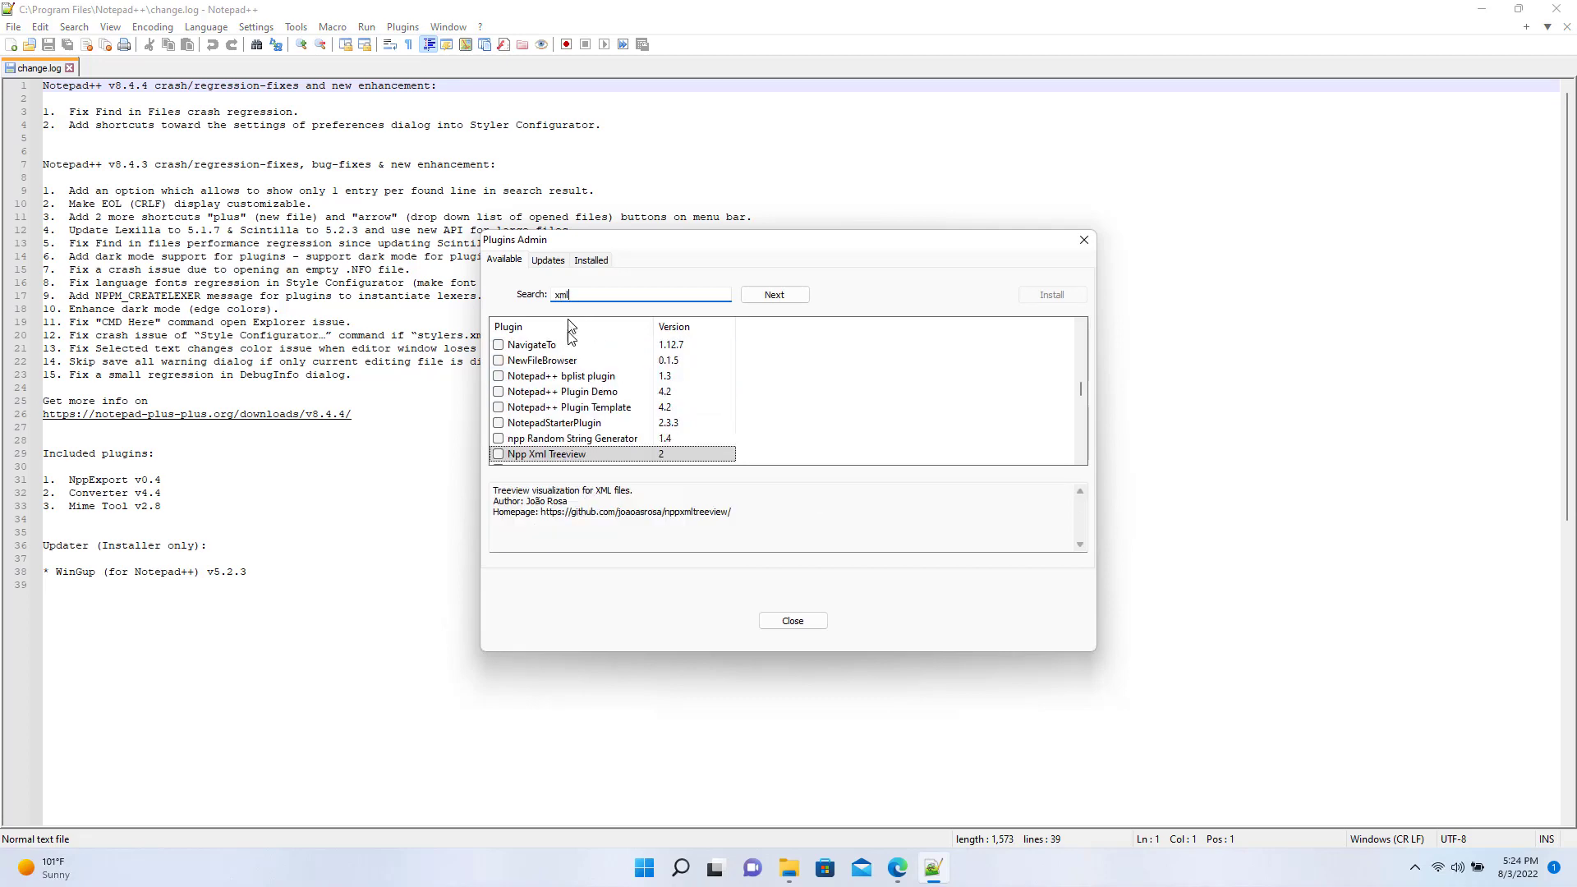
{"action": "scroll", "coordinate": [657, 415], "scroll_direction": "down", "scroll_amount": 5}
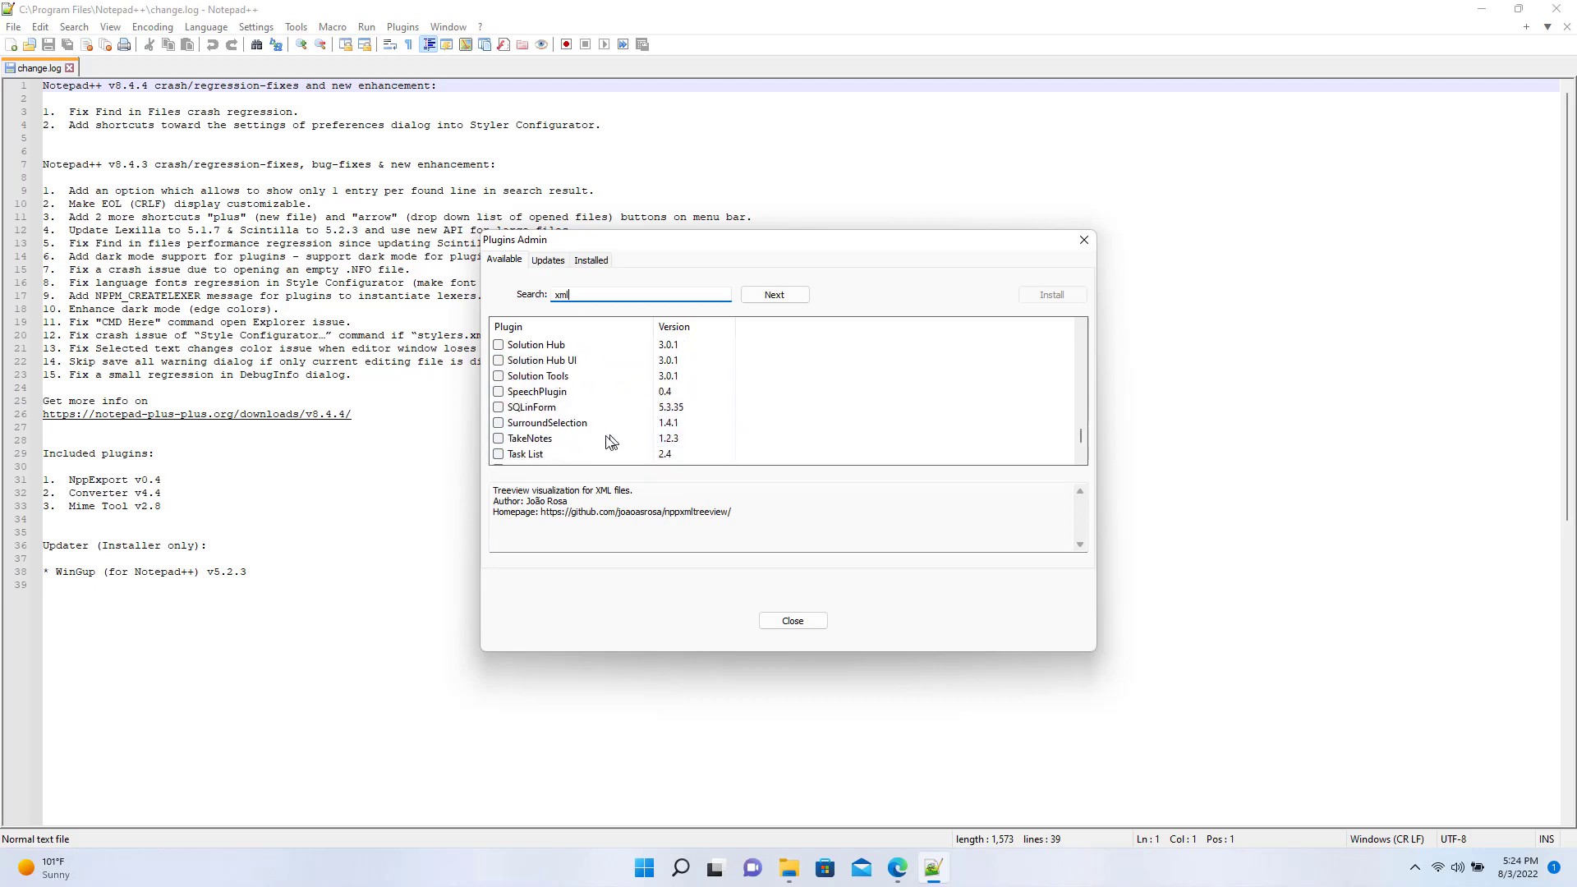
{"action": "left_click", "coordinate": [498, 438]}
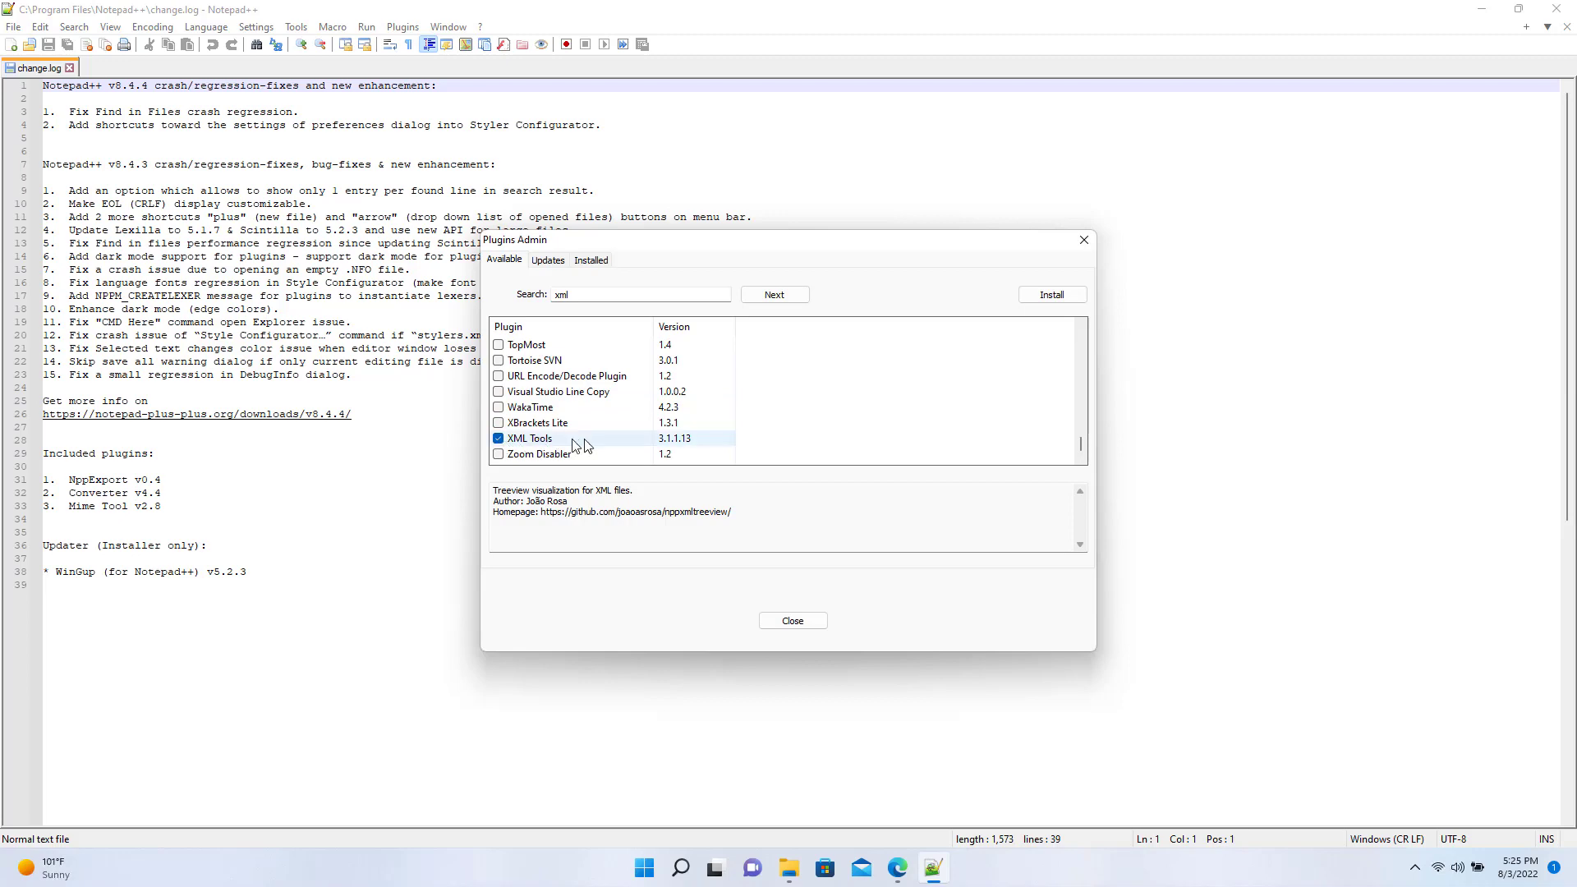
- Search the available plugins for comp, mark Compare 2.0.2 as well, install the marked plugins and allow changes to the device
{"action": "scroll", "coordinate": [619, 448], "scroll_direction": "up", "scroll_amount": 10}
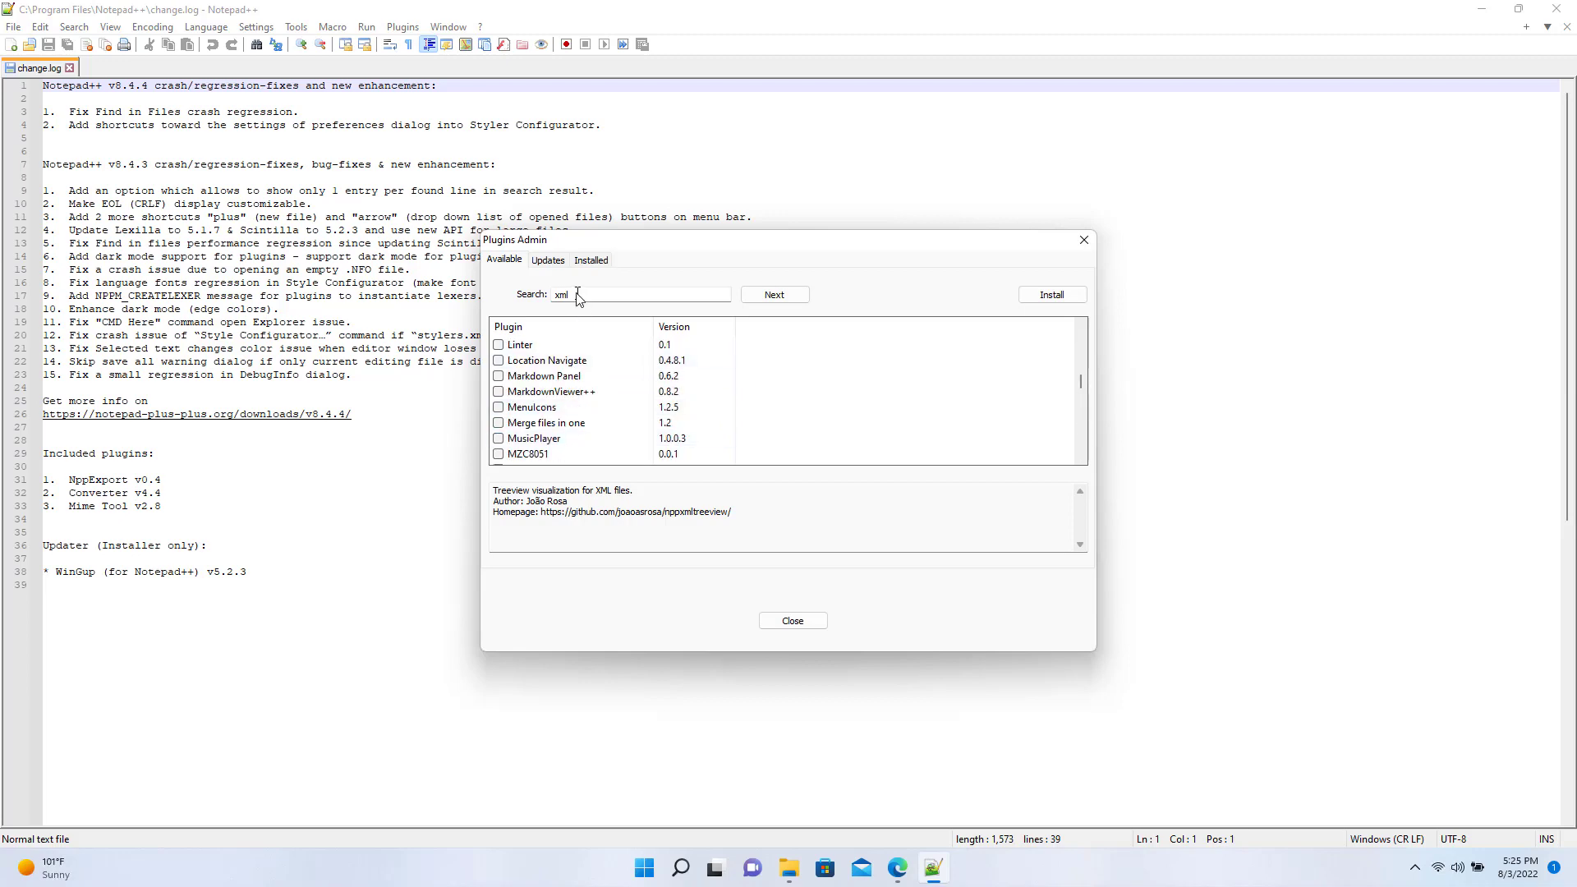
{"action": "left_click_drag", "start_coordinate": [581, 294], "coordinate": [513, 300]}
{"action": "type", "text": "comp"}
{"action": "left_click", "coordinate": [499, 361]}
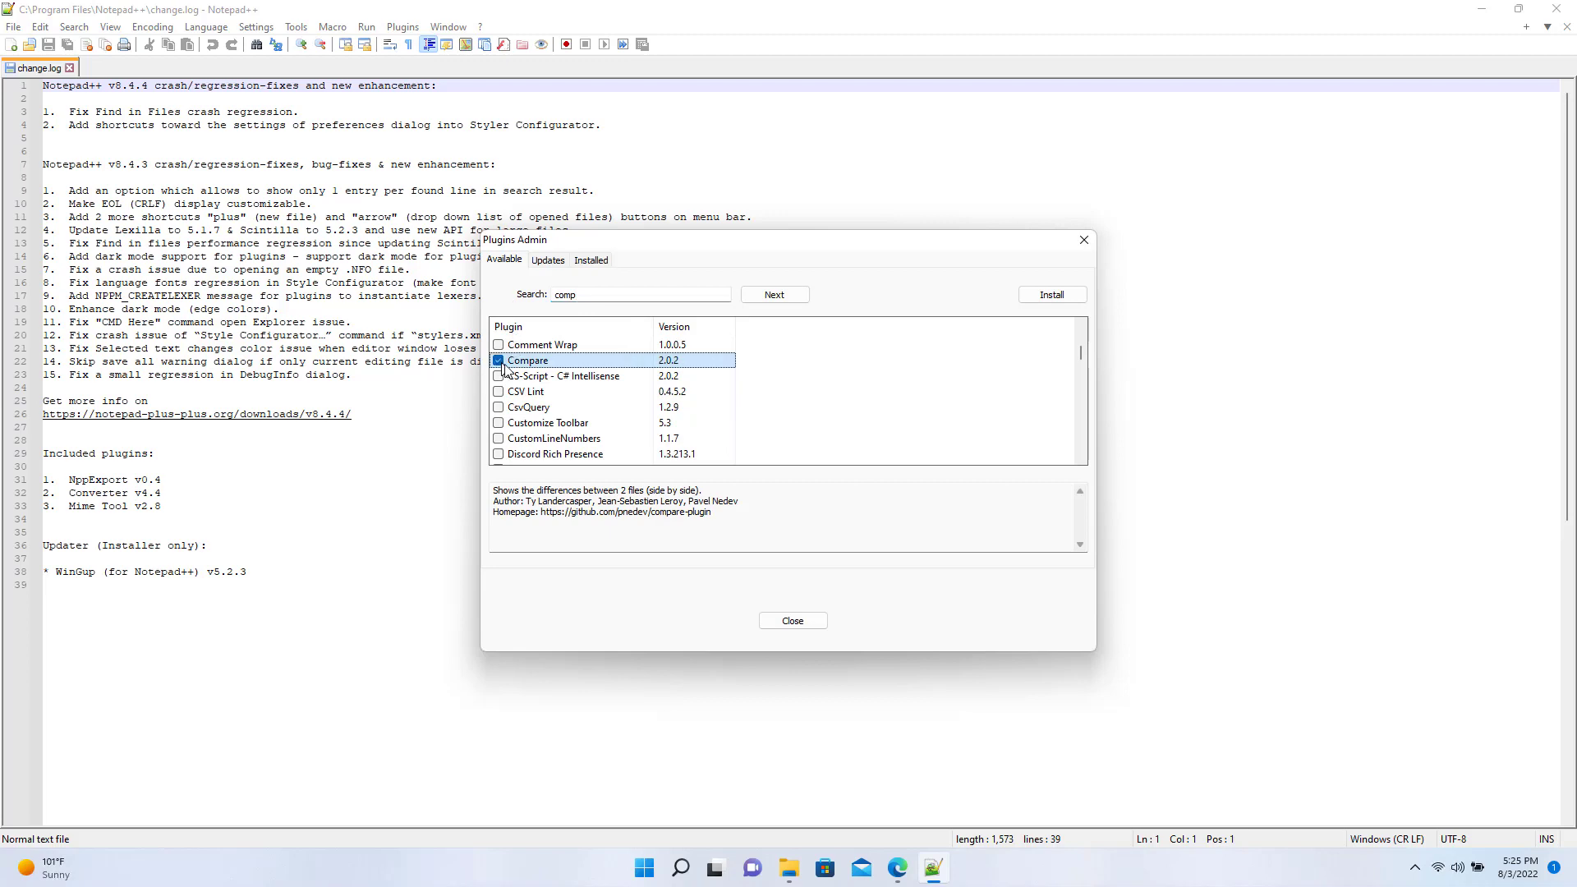
{"action": "left_click", "coordinate": [1060, 301]}
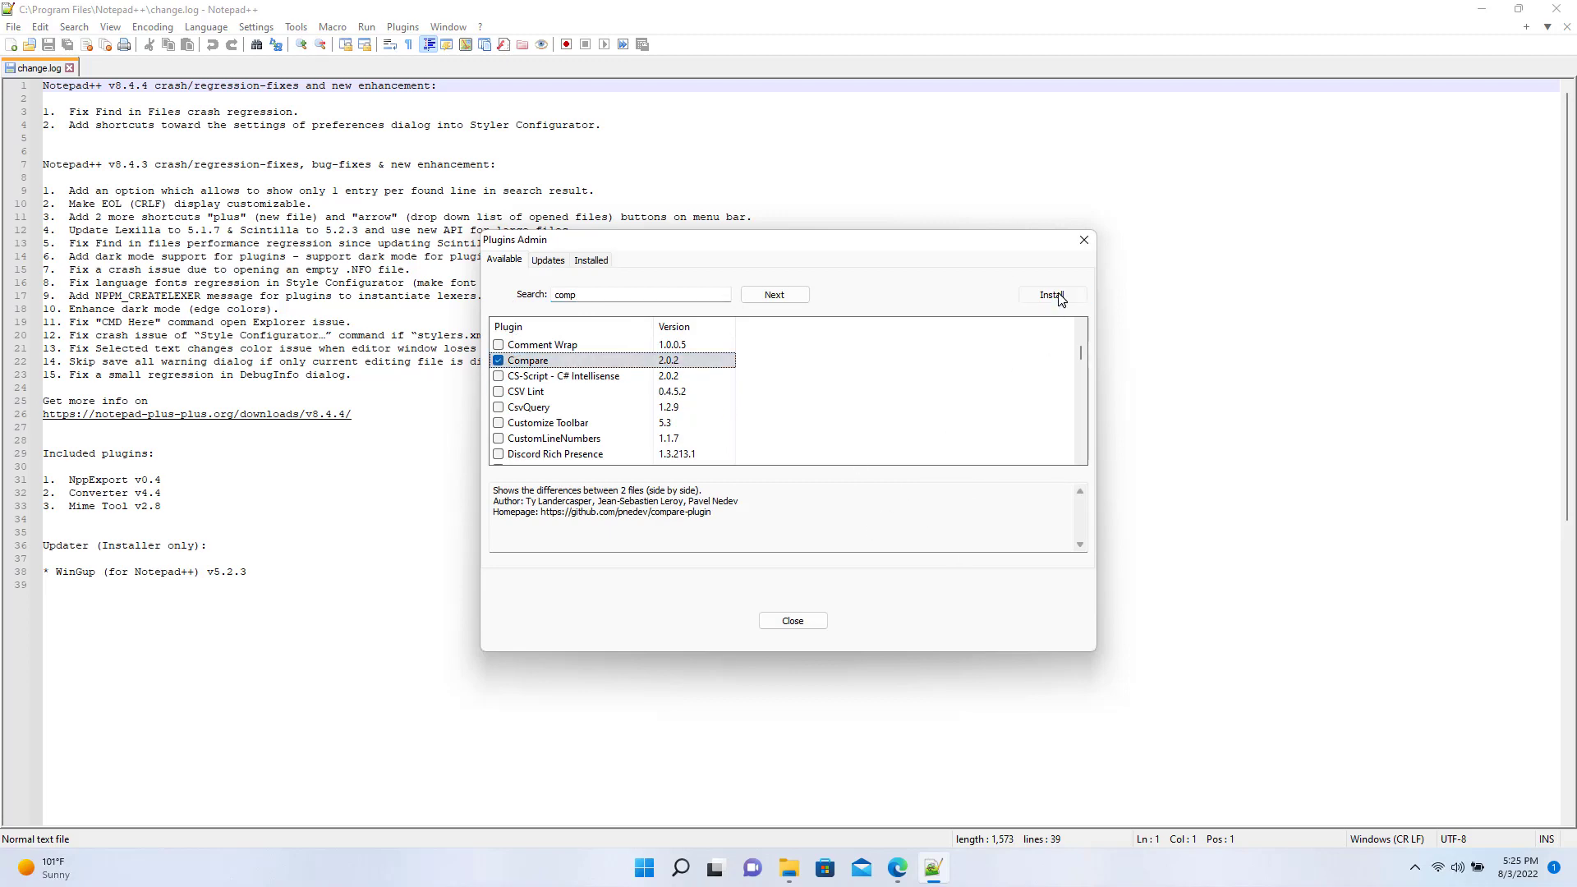
{"action": "left_click", "coordinate": [836, 498]}
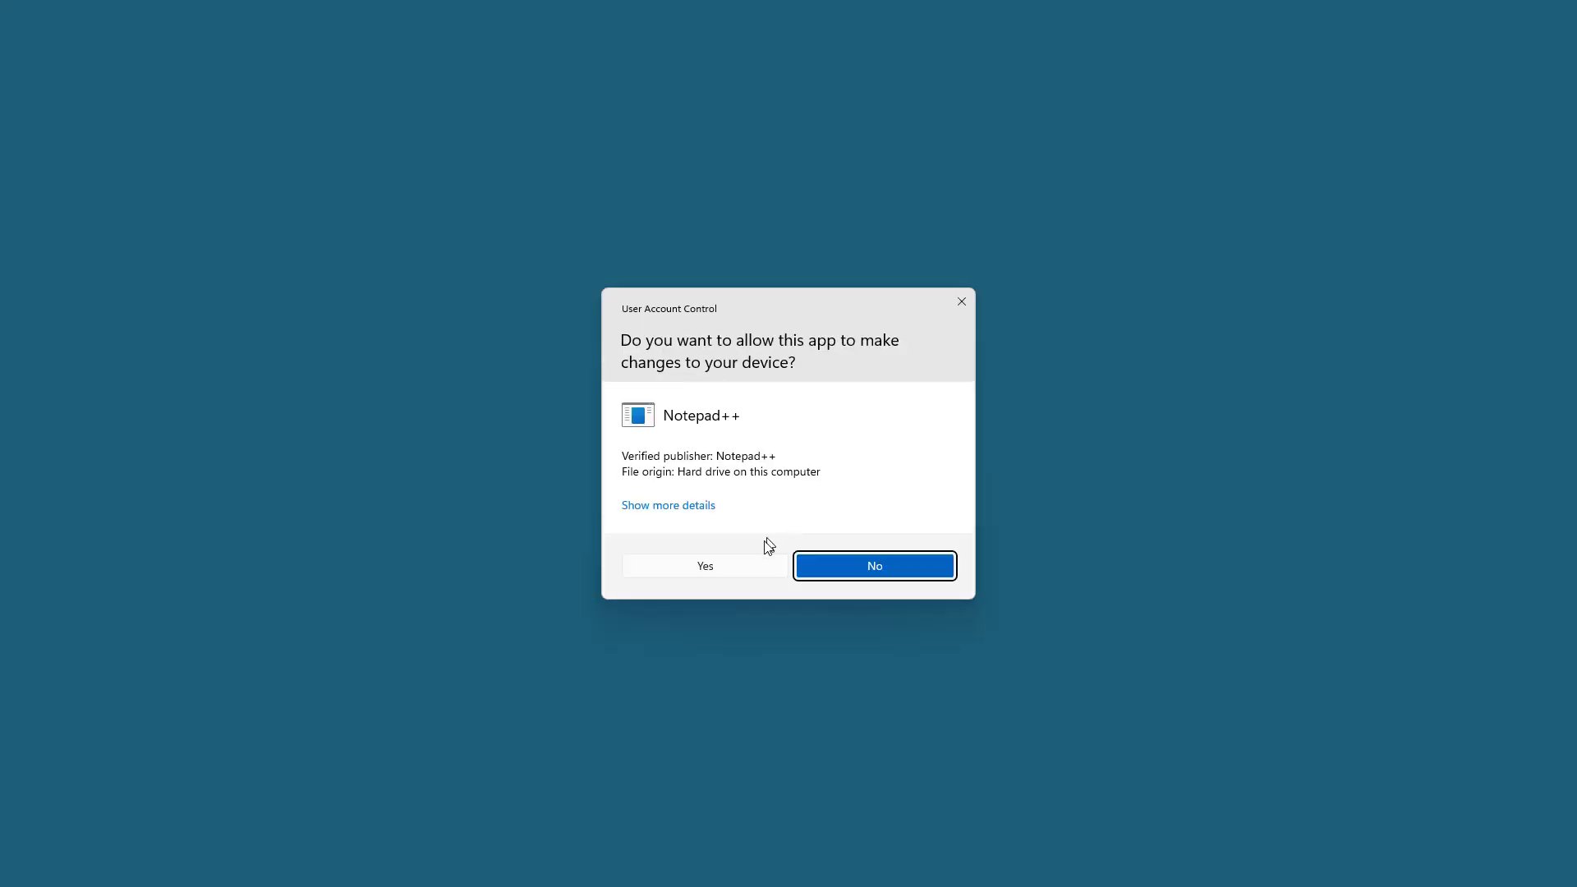
{"action": "left_click", "coordinate": [736, 569]}
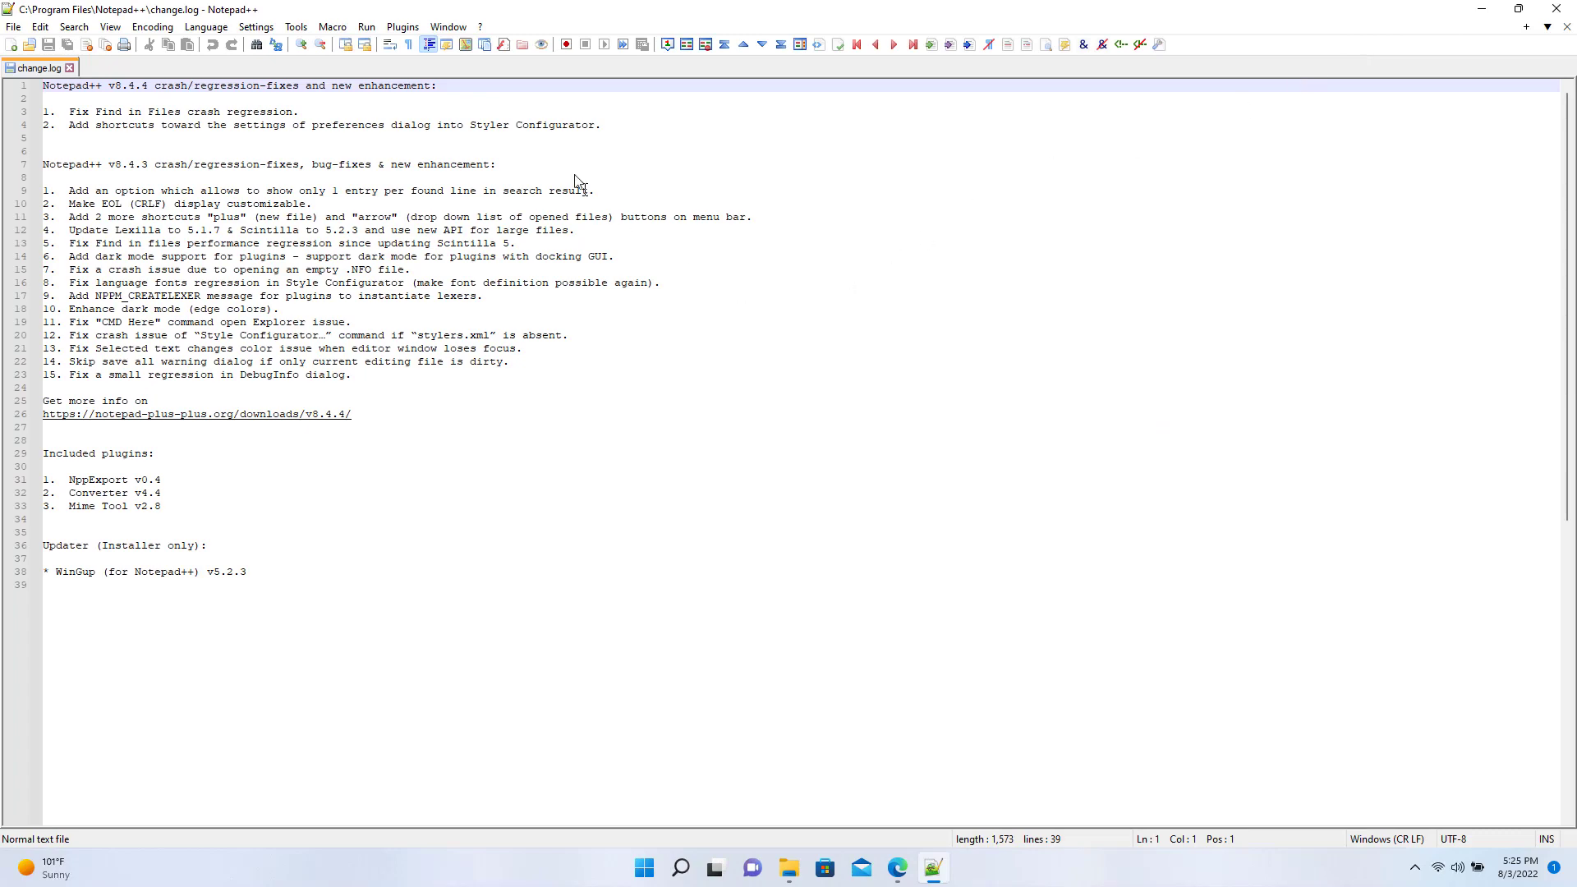
- Check the list of installed plugins and look through the commands offered by XML Tools
{"action": "left_click", "coordinate": [403, 29]}
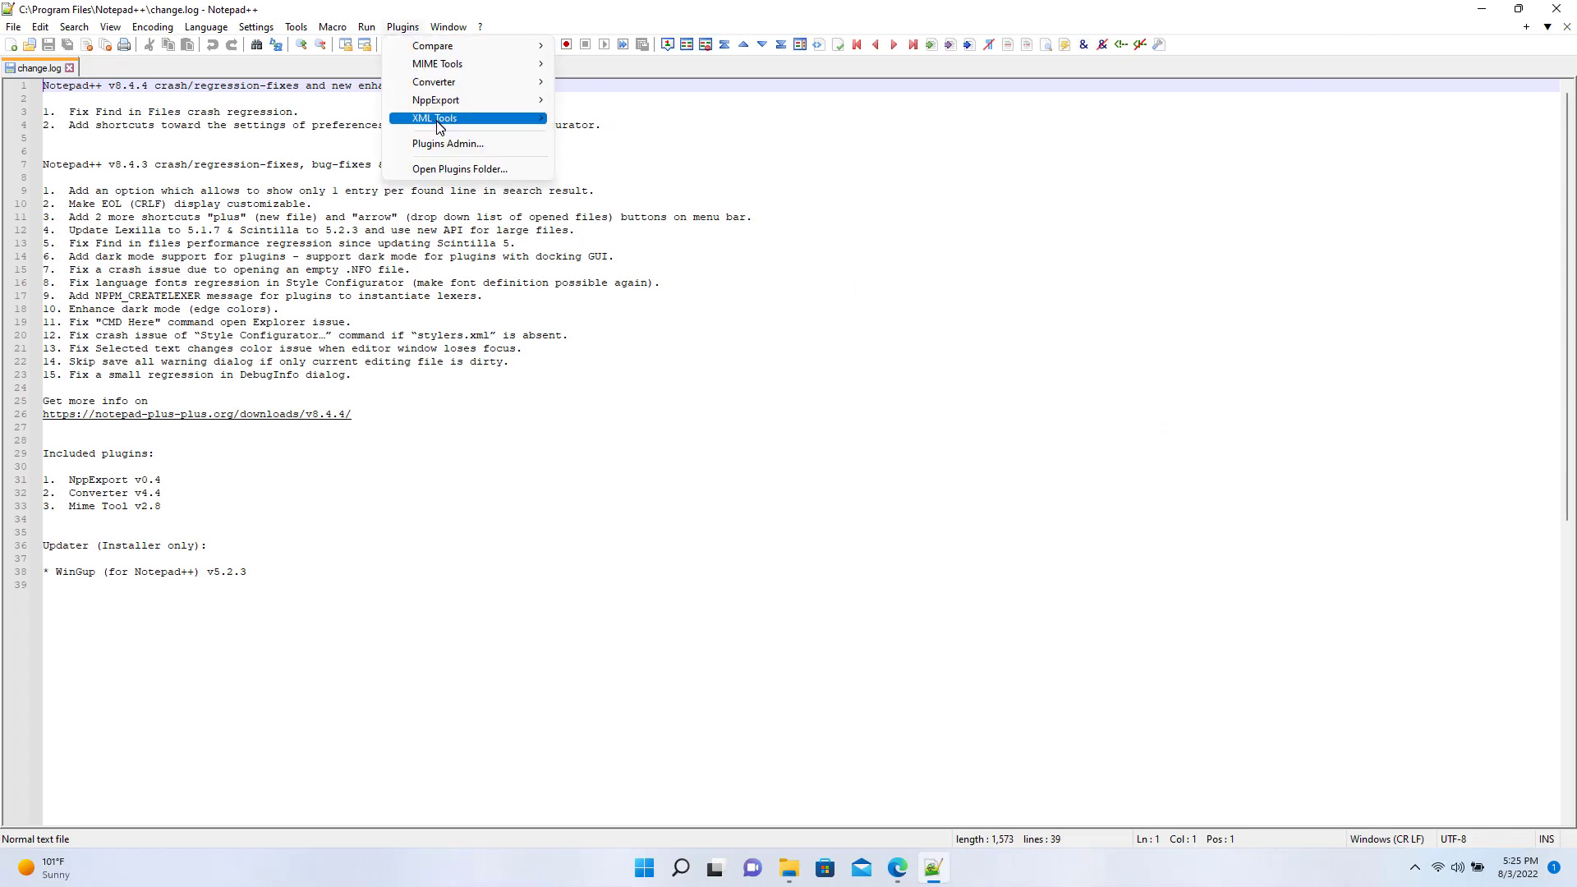
{"action": "mouse_move", "coordinate": [437, 126]}
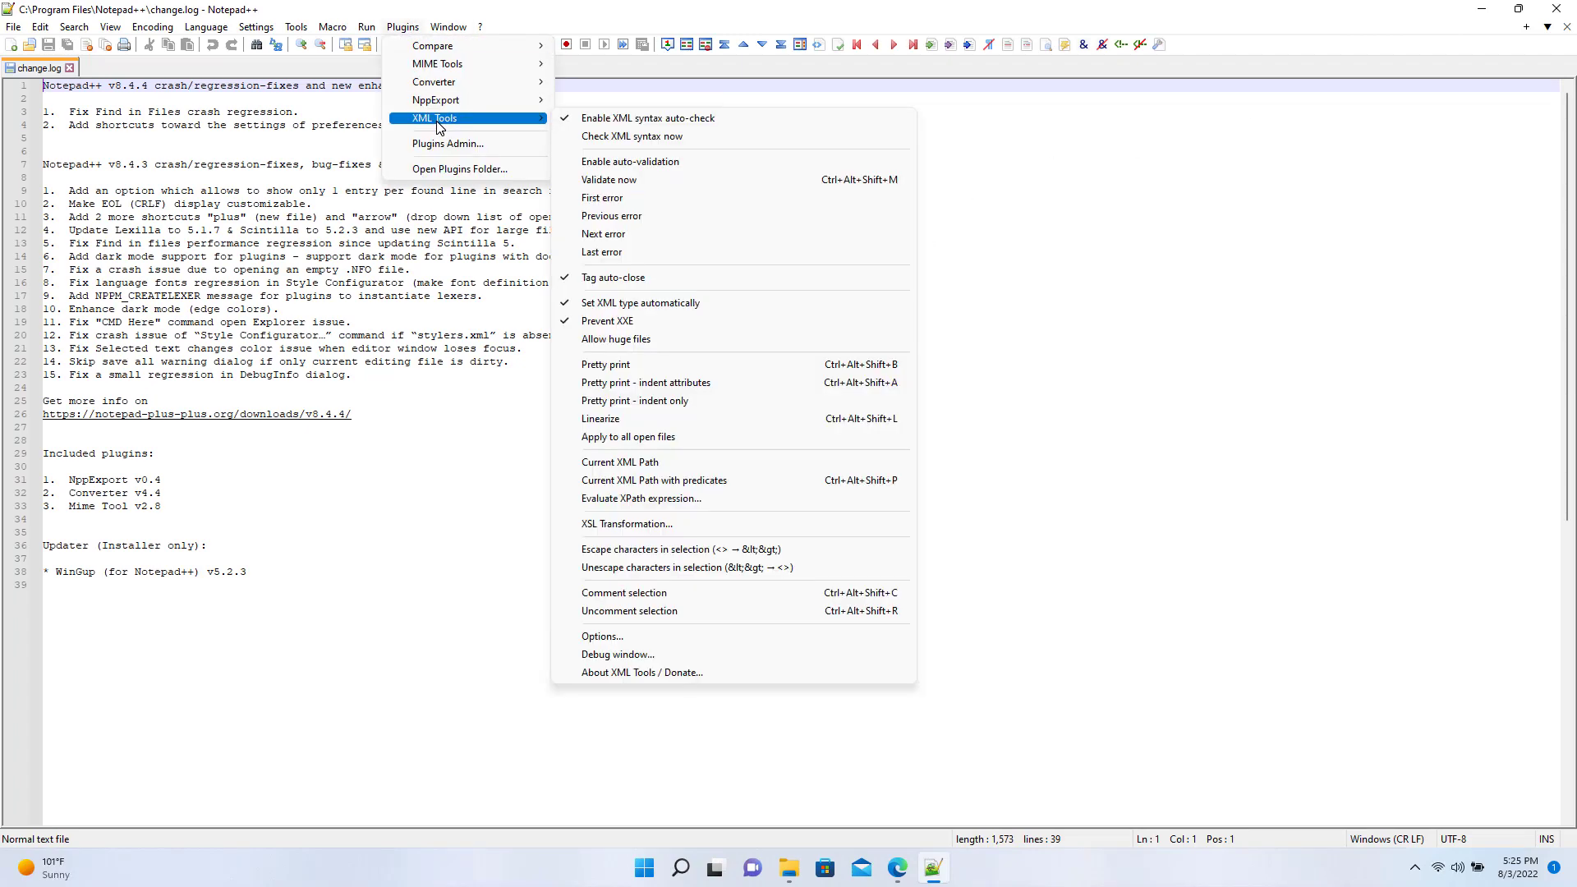
{"action": "left_click", "coordinate": [403, 27]}
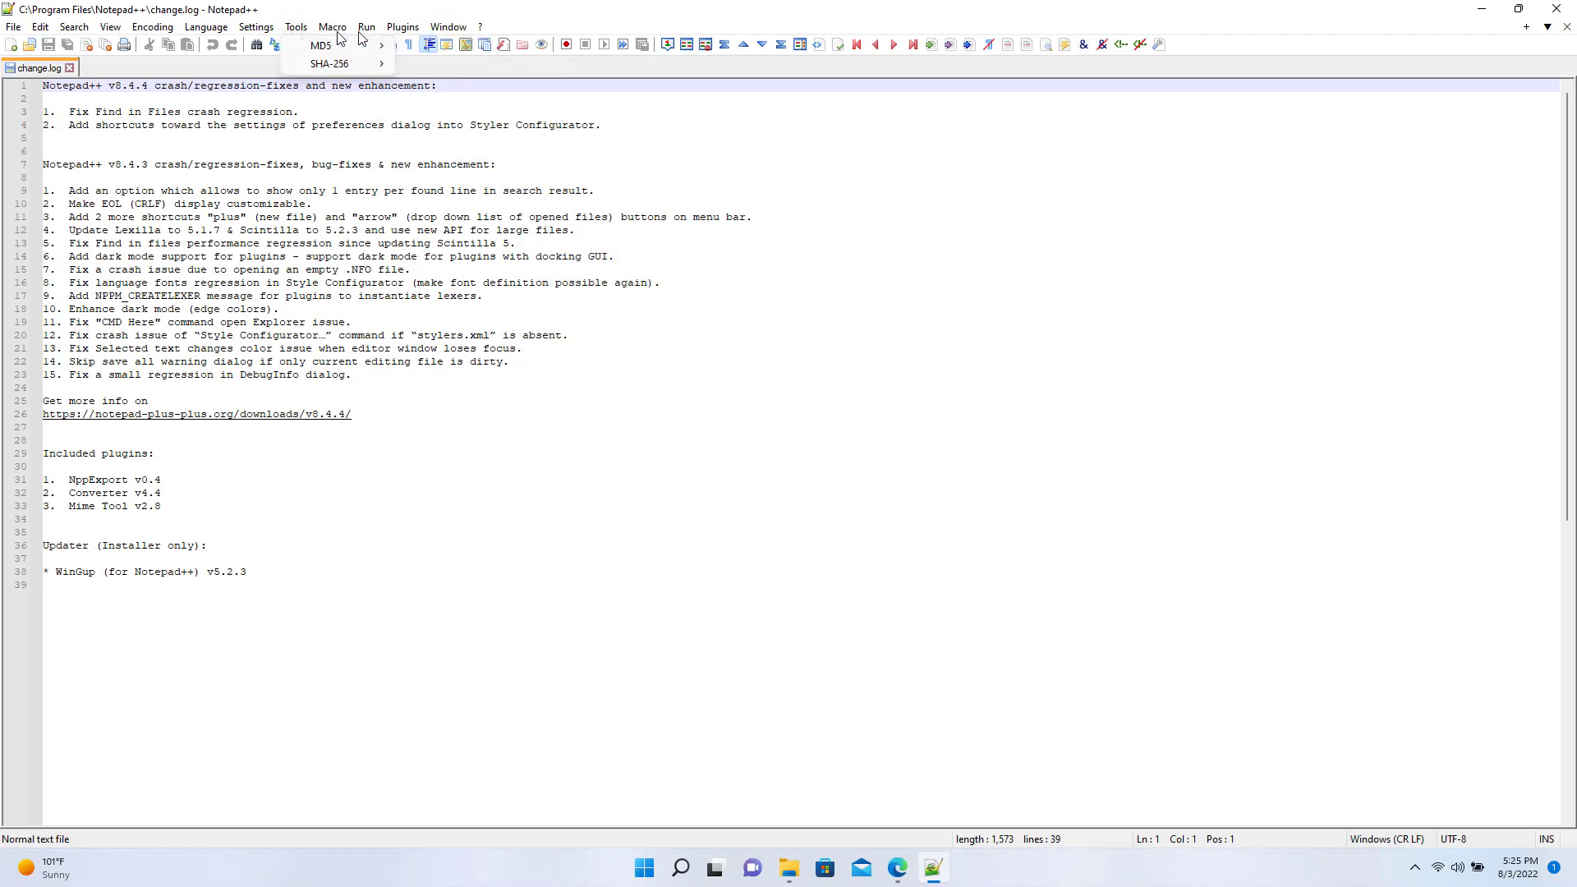
{"action": "left_click", "coordinate": [403, 27]}
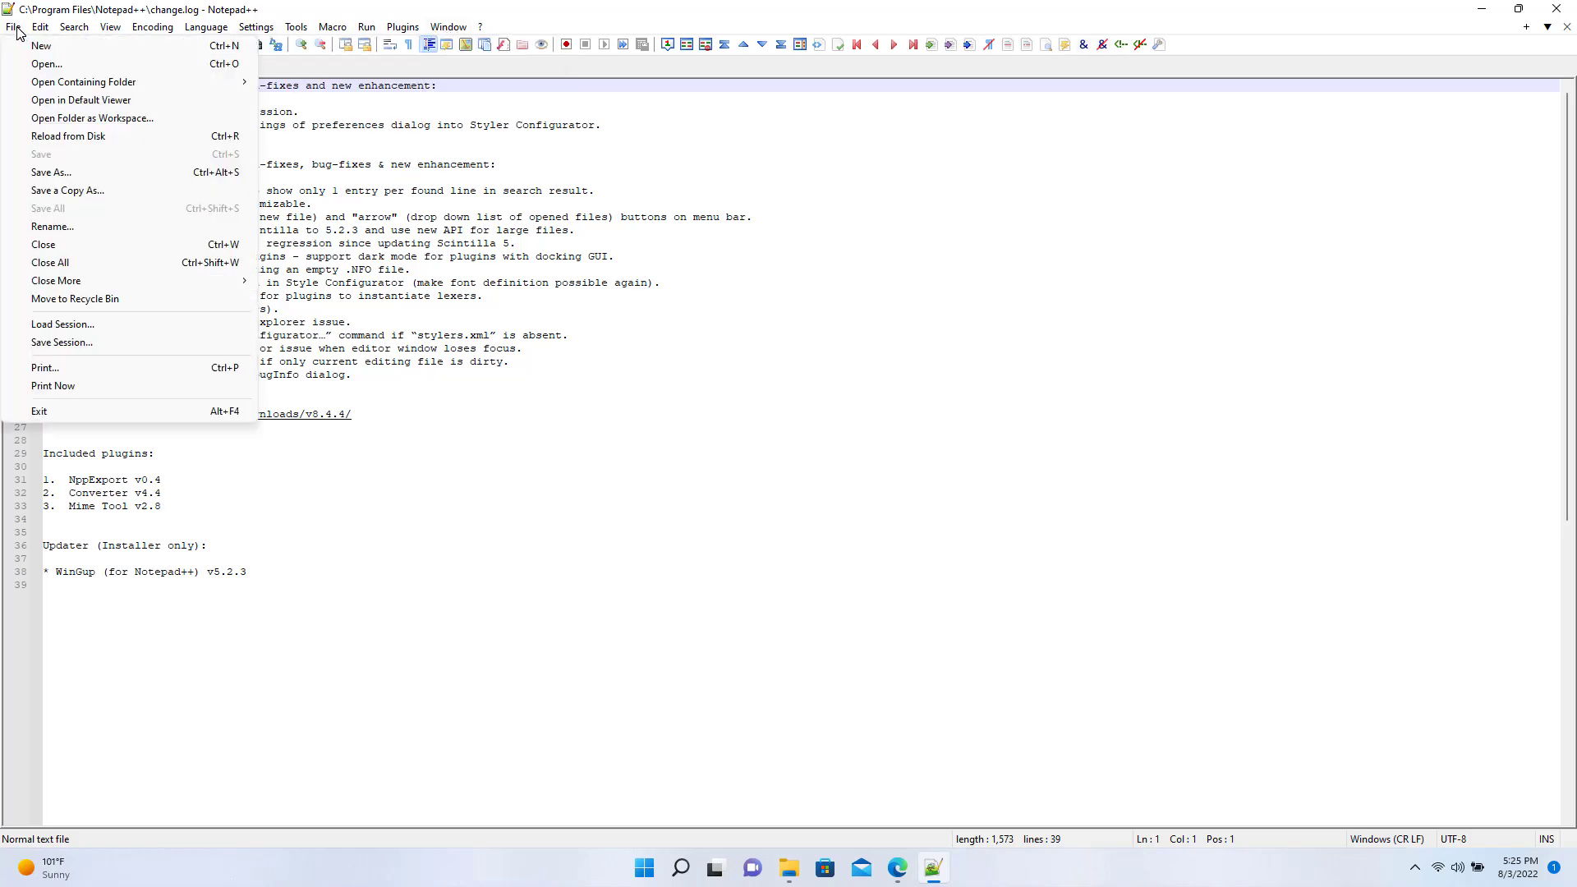
{"action": "left_click", "coordinate": [374, 191]}
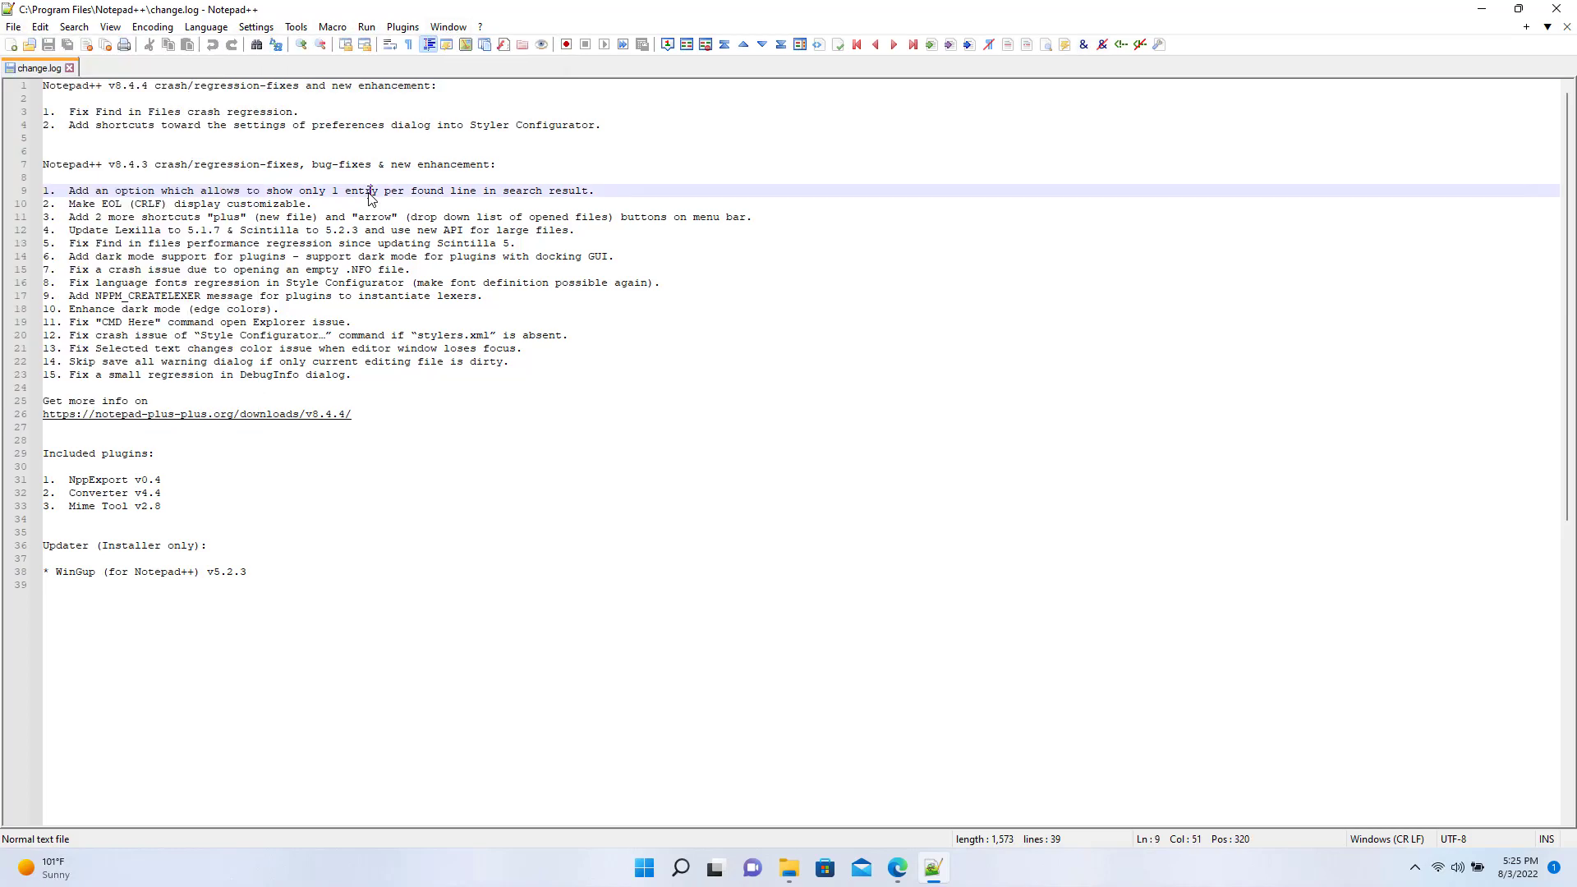
- Close the change.log file
{"action": "left_click", "coordinate": [14, 27]}
{"action": "left_click", "coordinate": [280, 111]}
{"action": "left_click", "coordinate": [70, 69]}
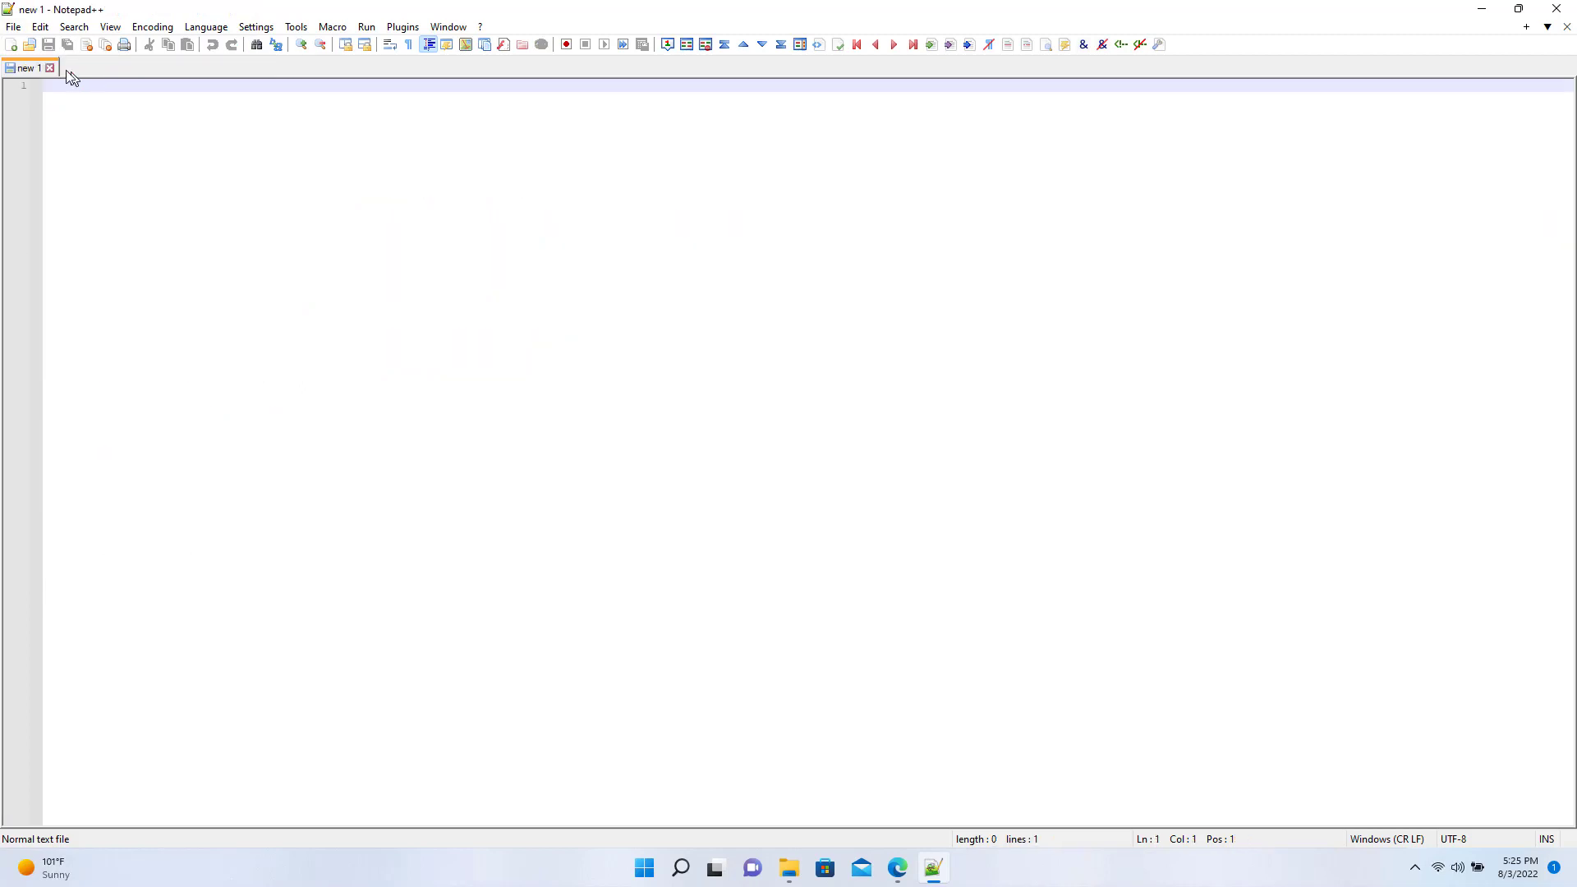
- Open 20210923_NUCBX1_without_AA1D1Q03Q1_report_arrows from the SCL files folder on the Desktop
{"action": "left_click", "coordinate": [14, 27]}
{"action": "left_click", "coordinate": [78, 65]}
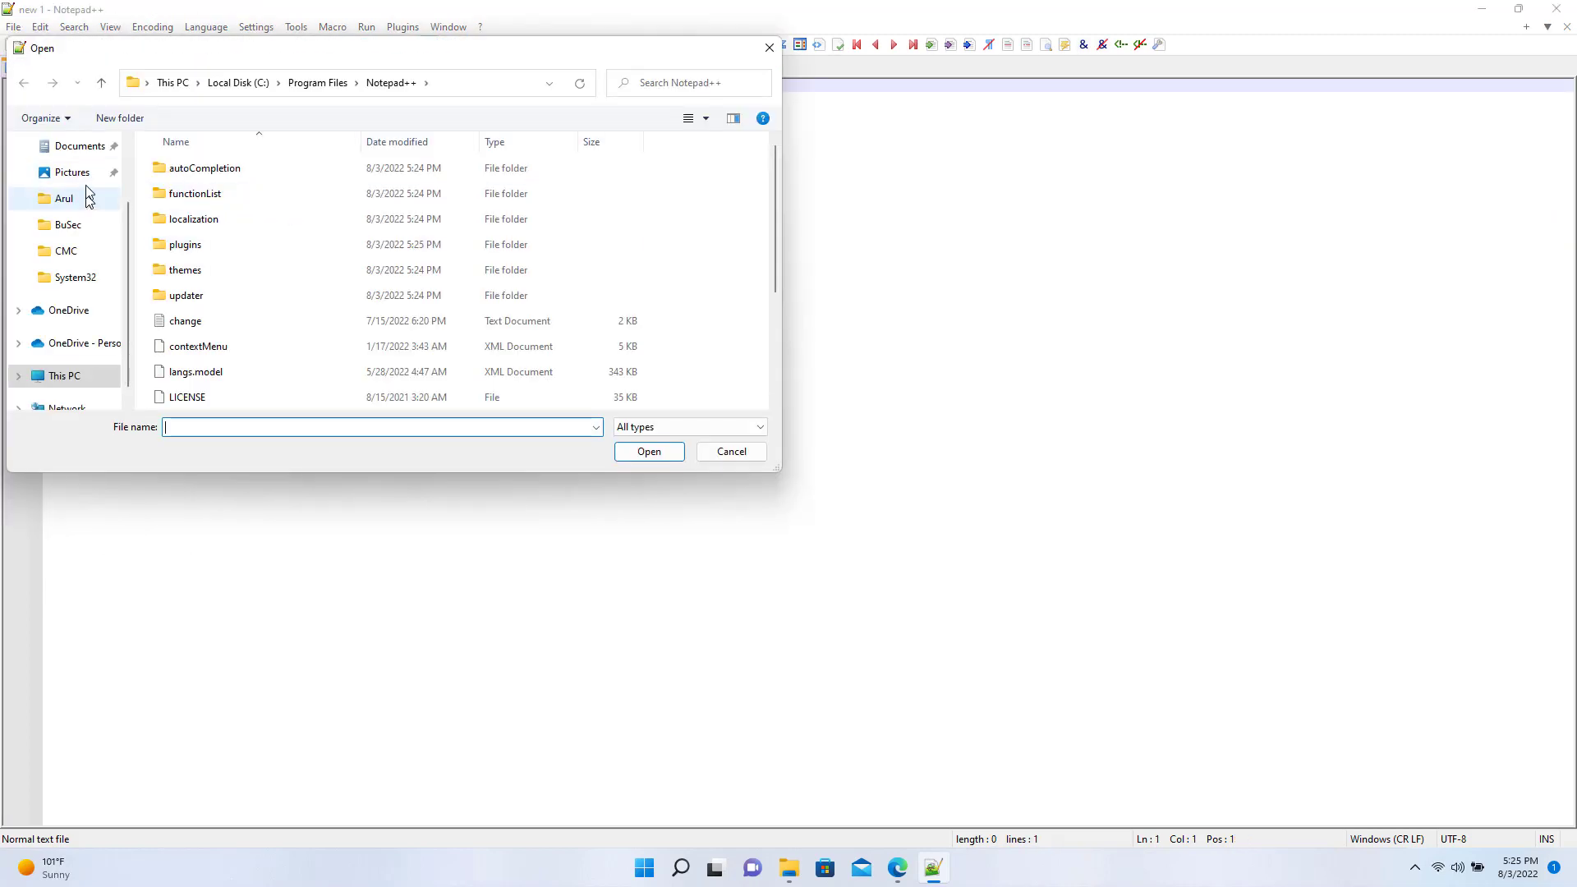
{"action": "scroll", "coordinate": [94, 185], "scroll_direction": "up", "scroll_amount": 2}
{"action": "left_click", "coordinate": [82, 179]}
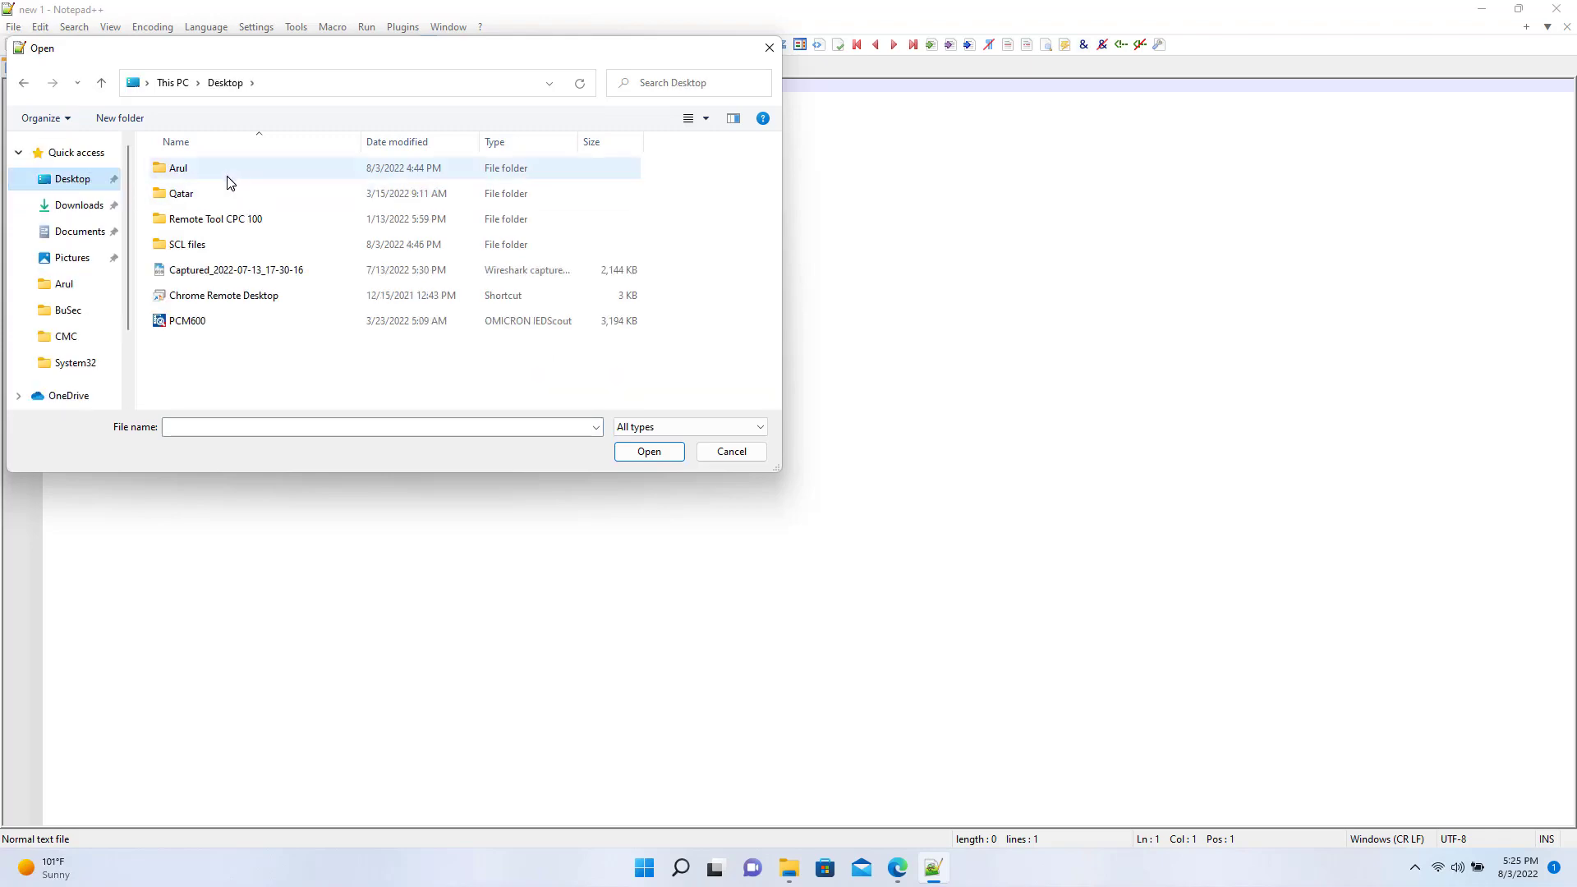
{"action": "double_click", "coordinate": [240, 245]}
{"action": "left_click", "coordinate": [247, 169]}
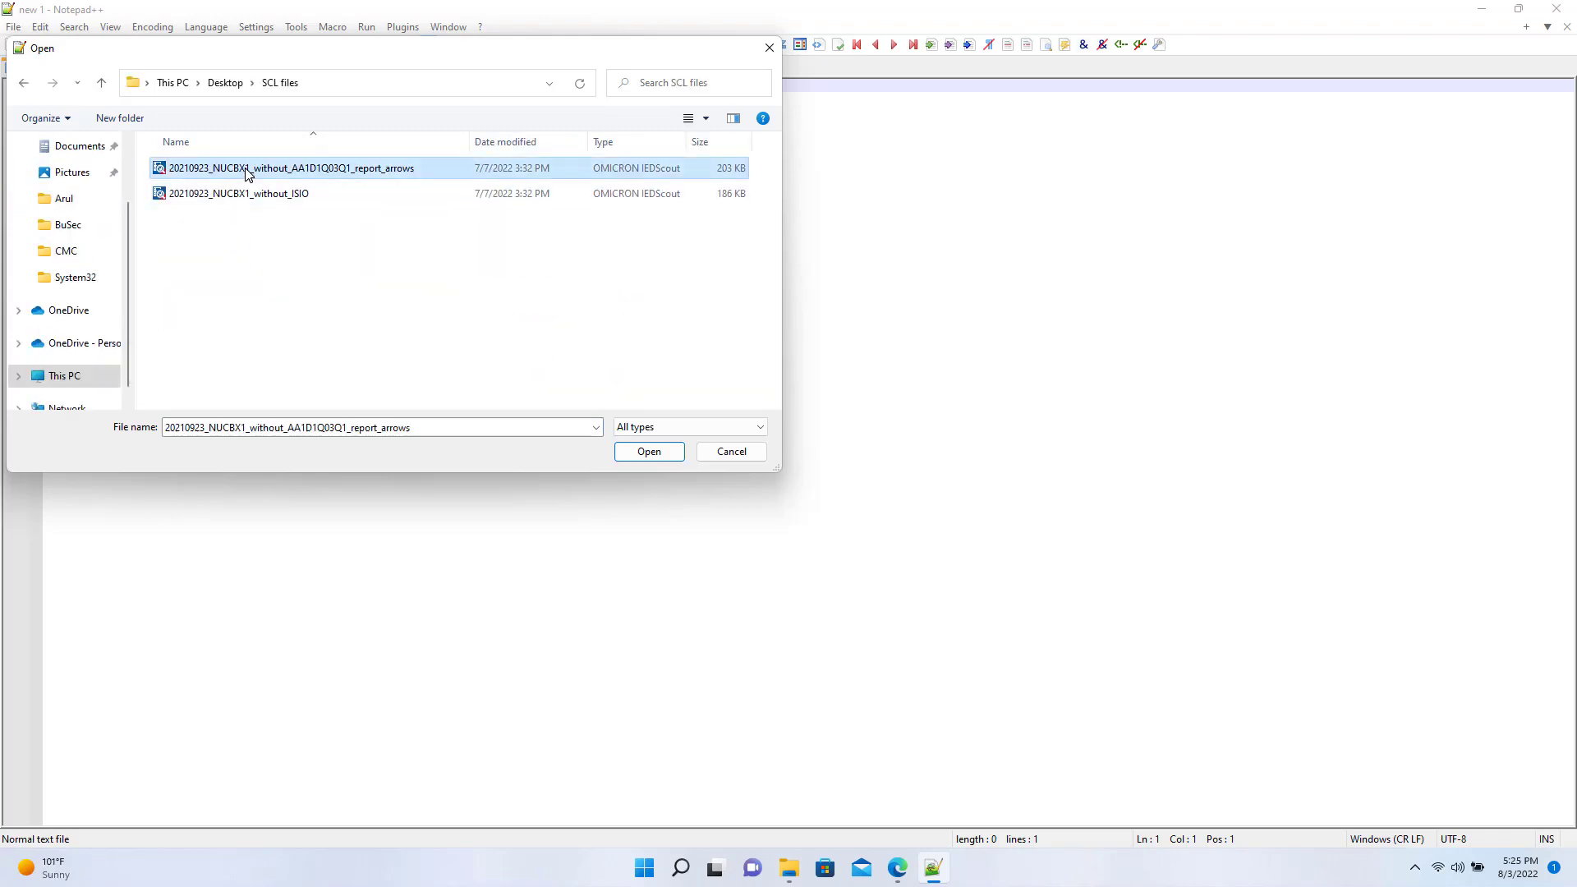
{"action": "left_click", "coordinate": [657, 453]}
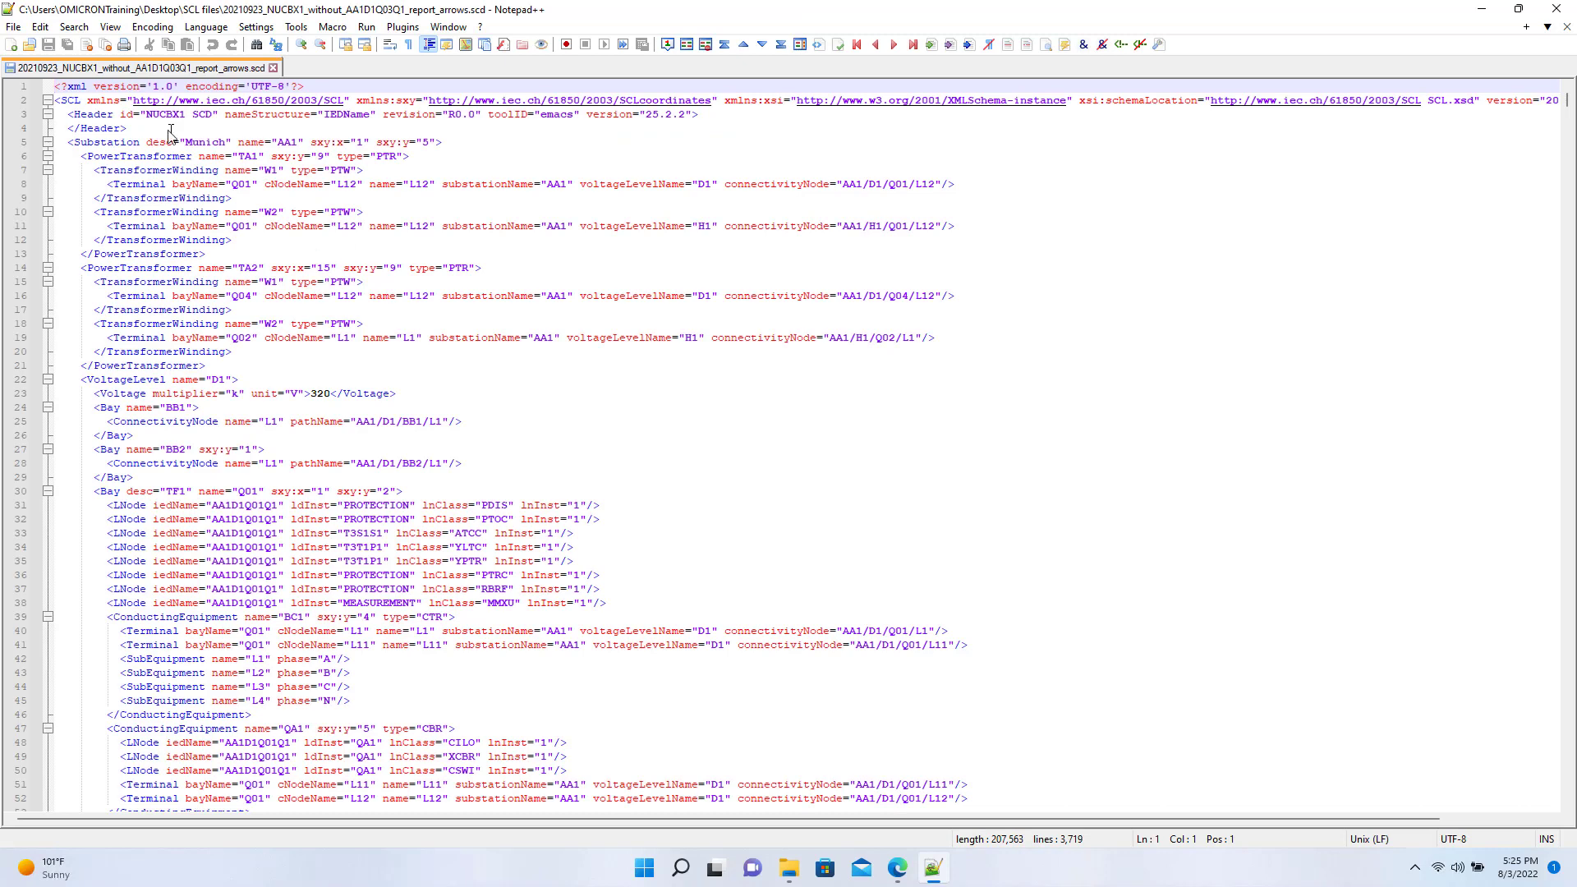
- Open the second SCD file, 20210923_NUCBX1_without_ISIO, from the SCL files folder
{"action": "left_click", "coordinate": [14, 26]}
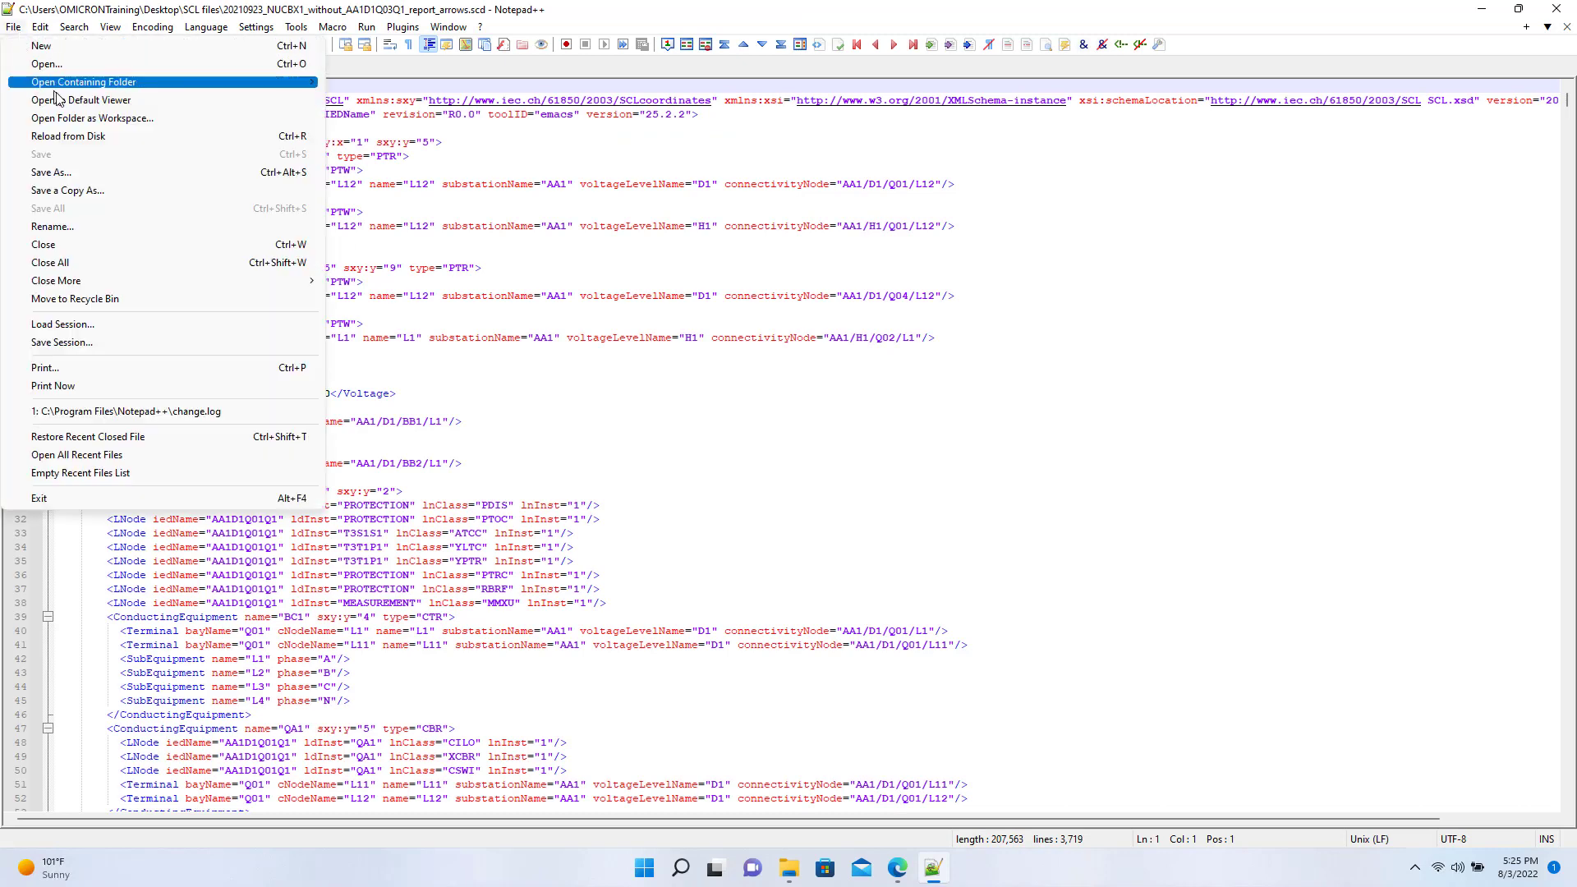
{"action": "left_click", "coordinate": [103, 72]}
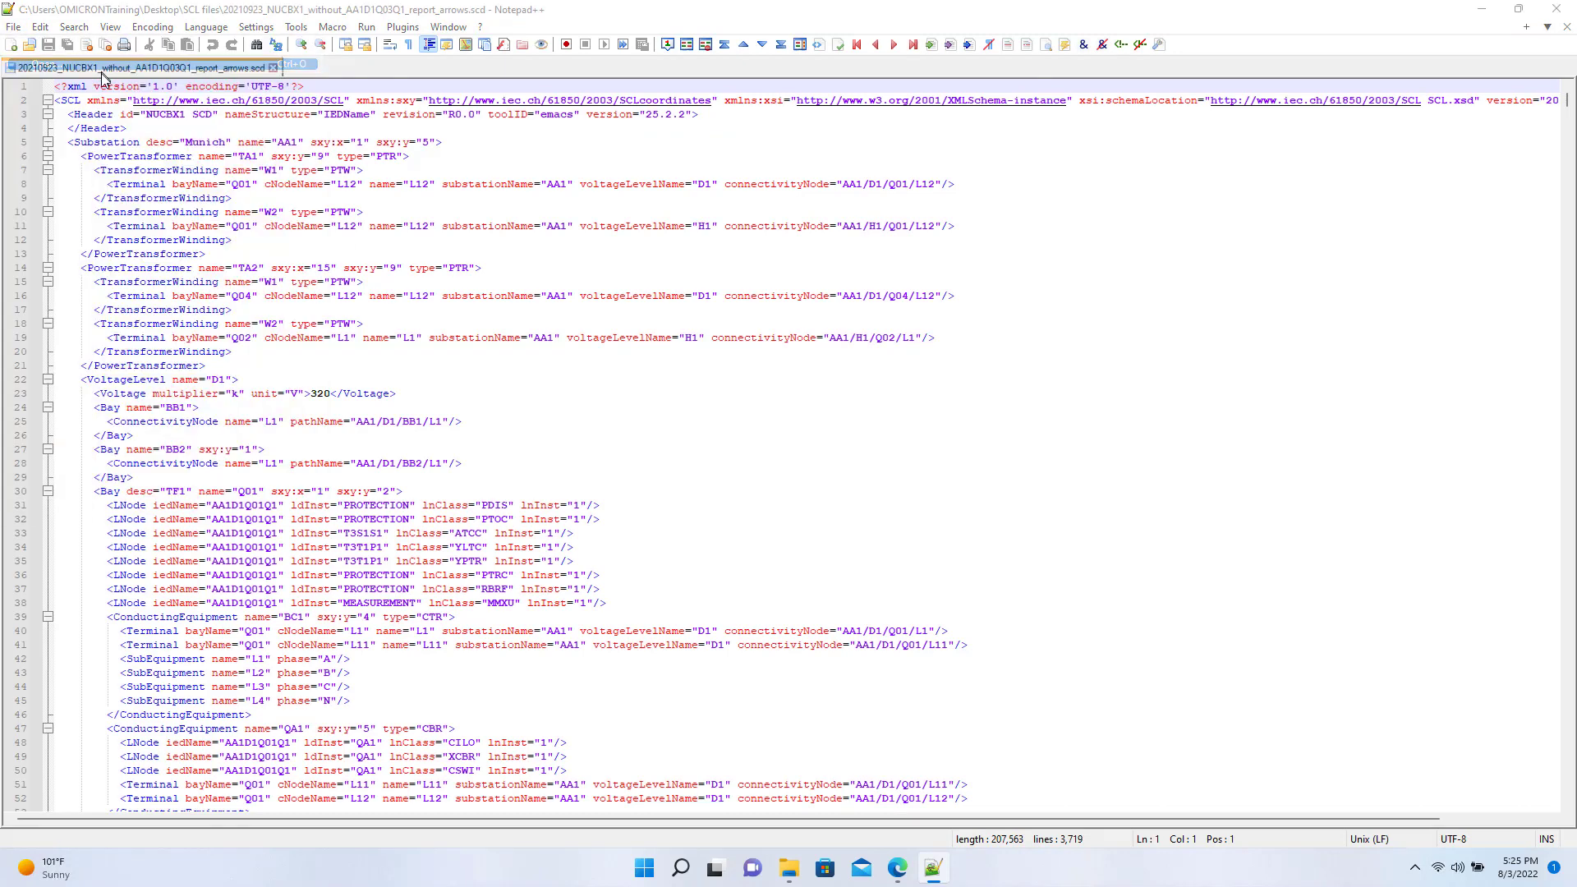
{"action": "left_click", "coordinate": [386, 195]}
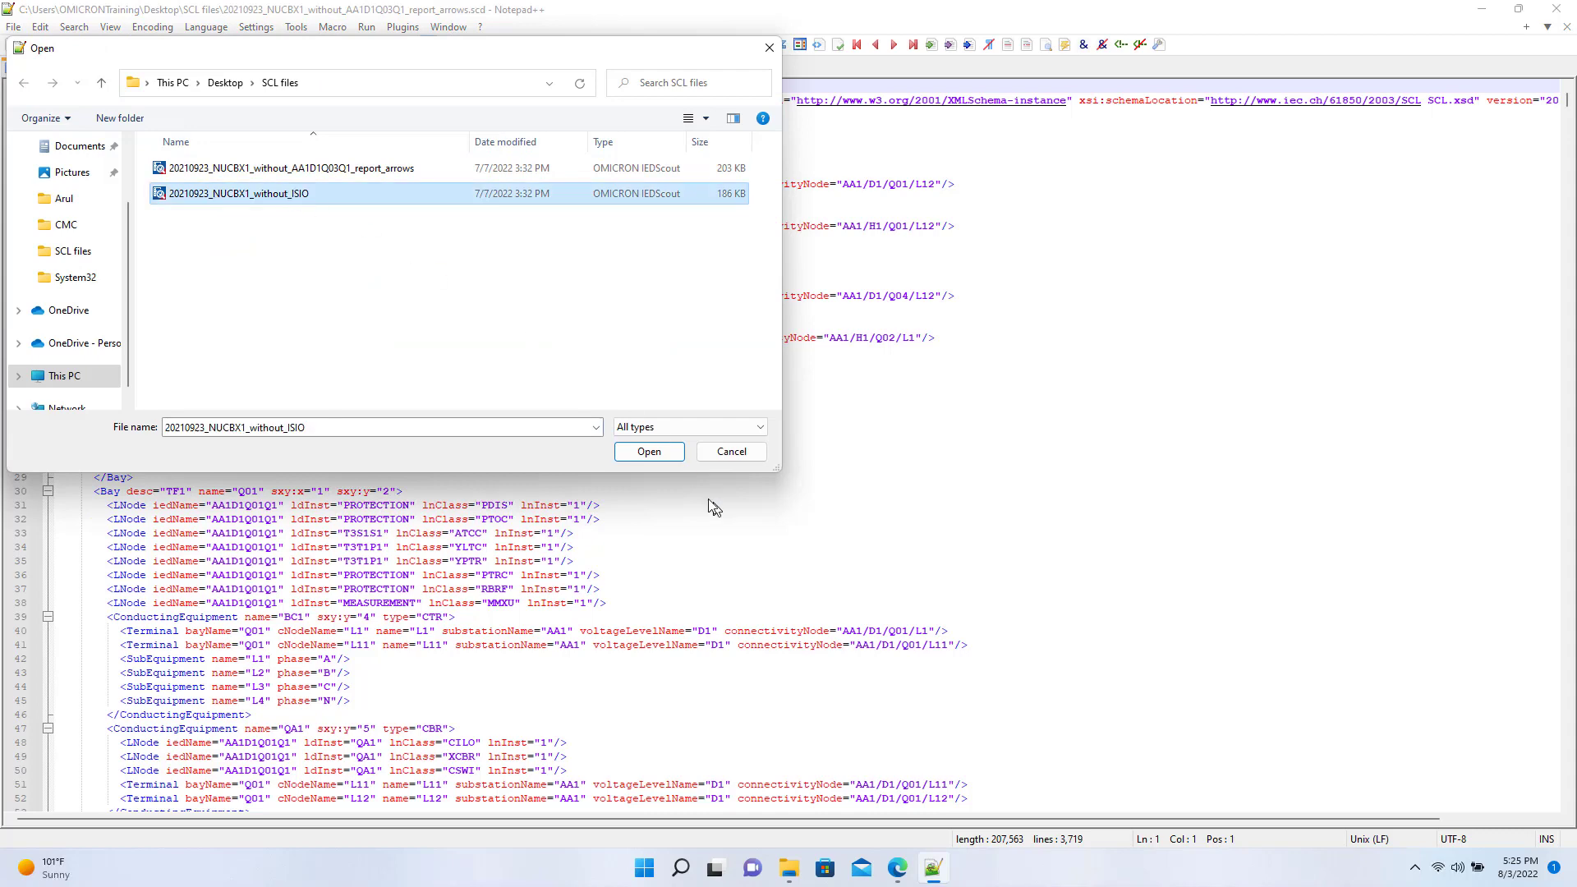
{"action": "left_click", "coordinate": [649, 452]}
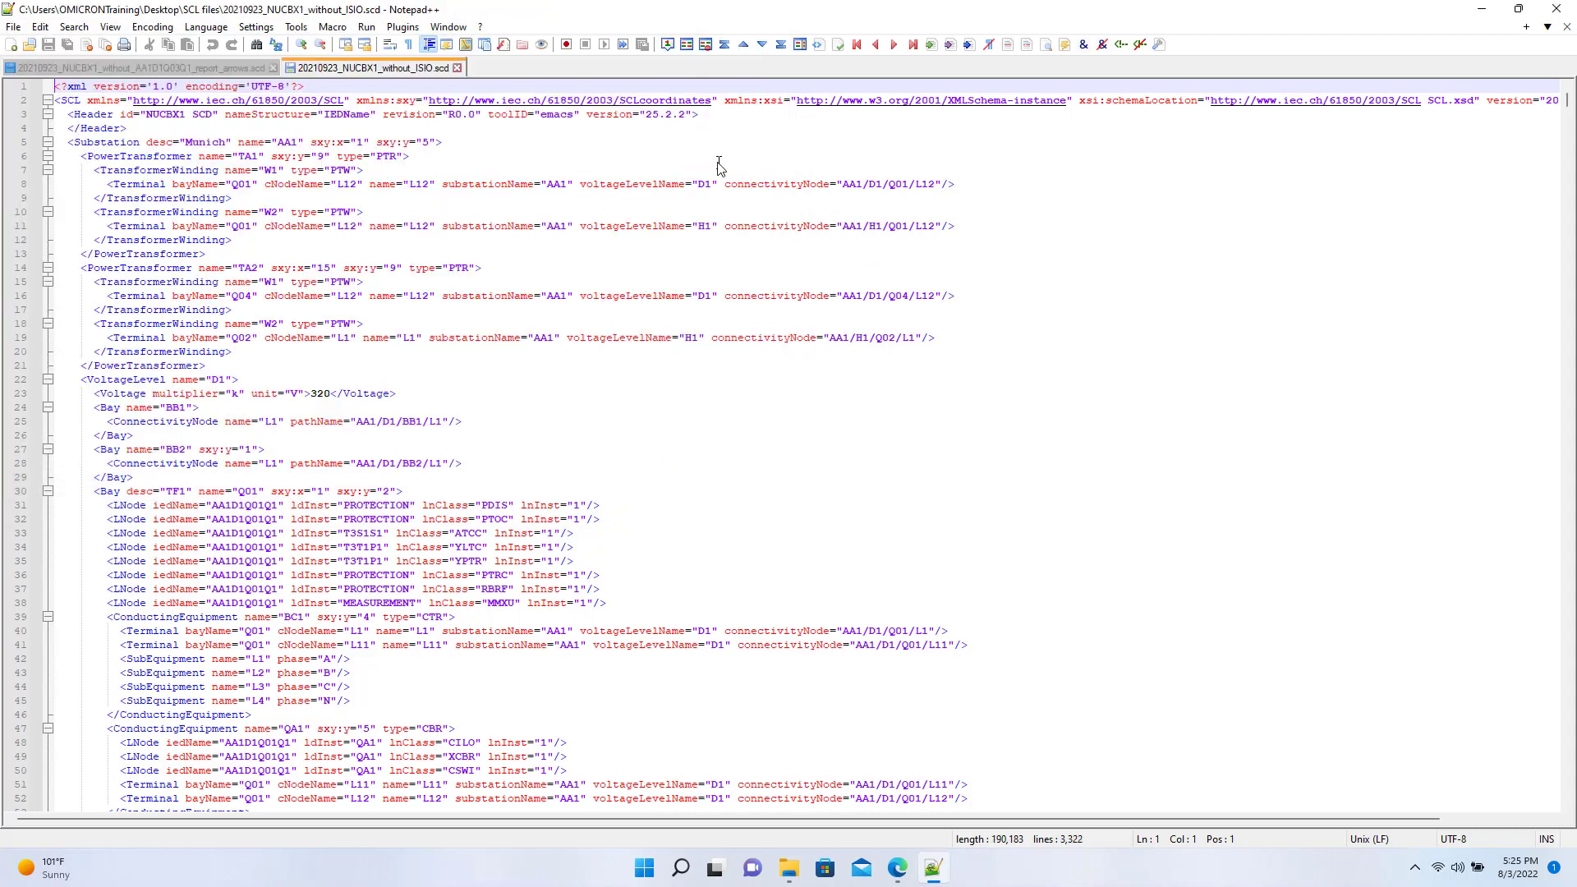
- Compare the two open SCD files side by side and widen the Compare NavBar
{"action": "left_click", "coordinate": [687, 46]}
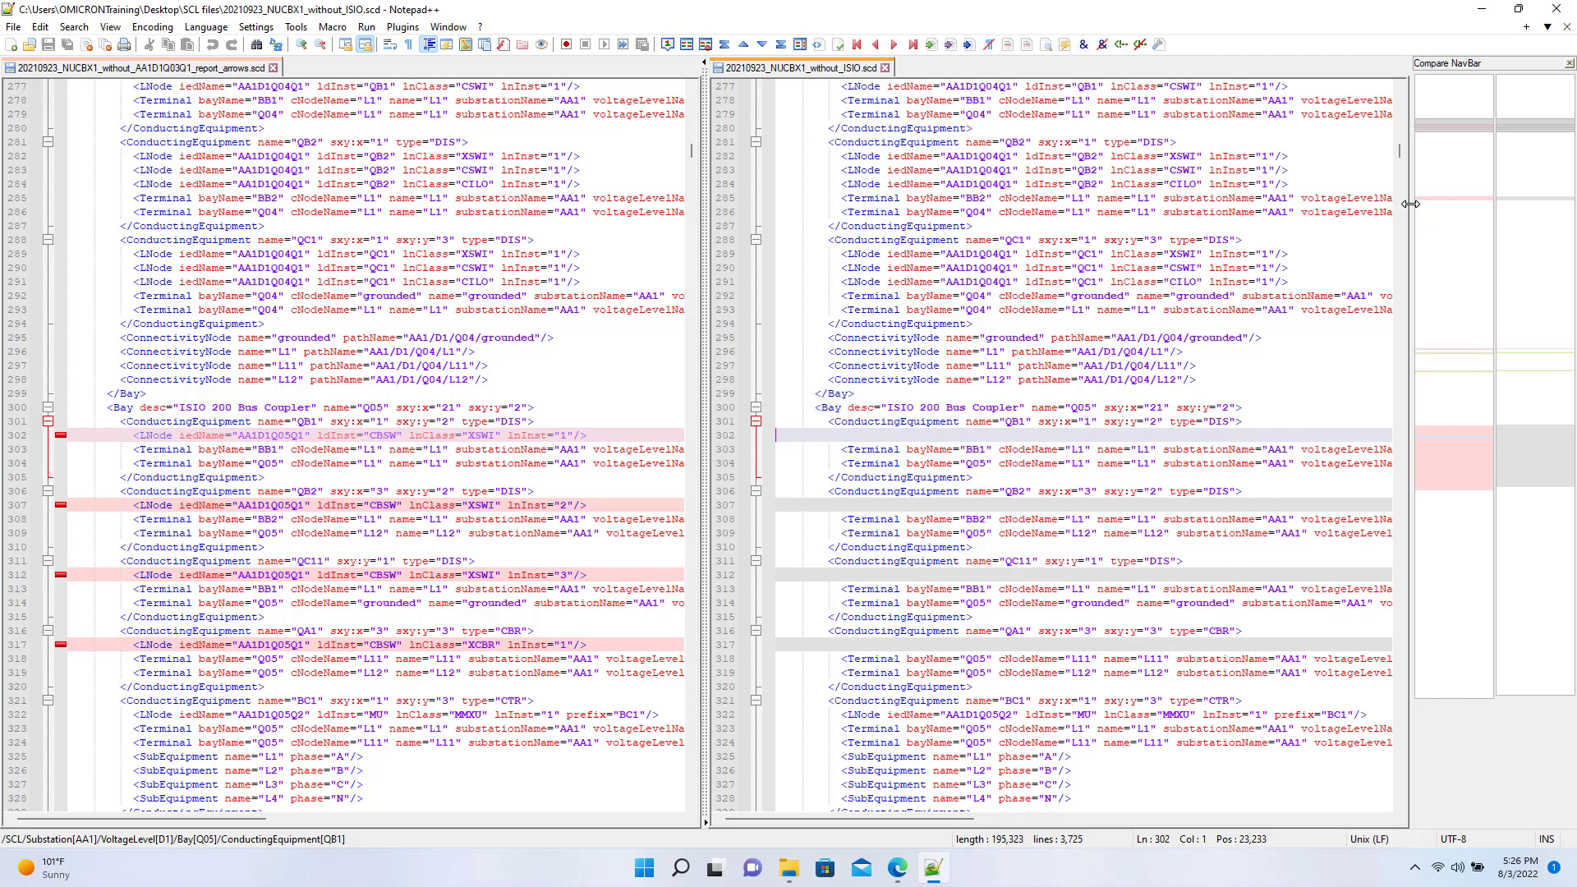
{"action": "left_click_drag", "start_coordinate": [1411, 204], "coordinate": [1220, 206]}
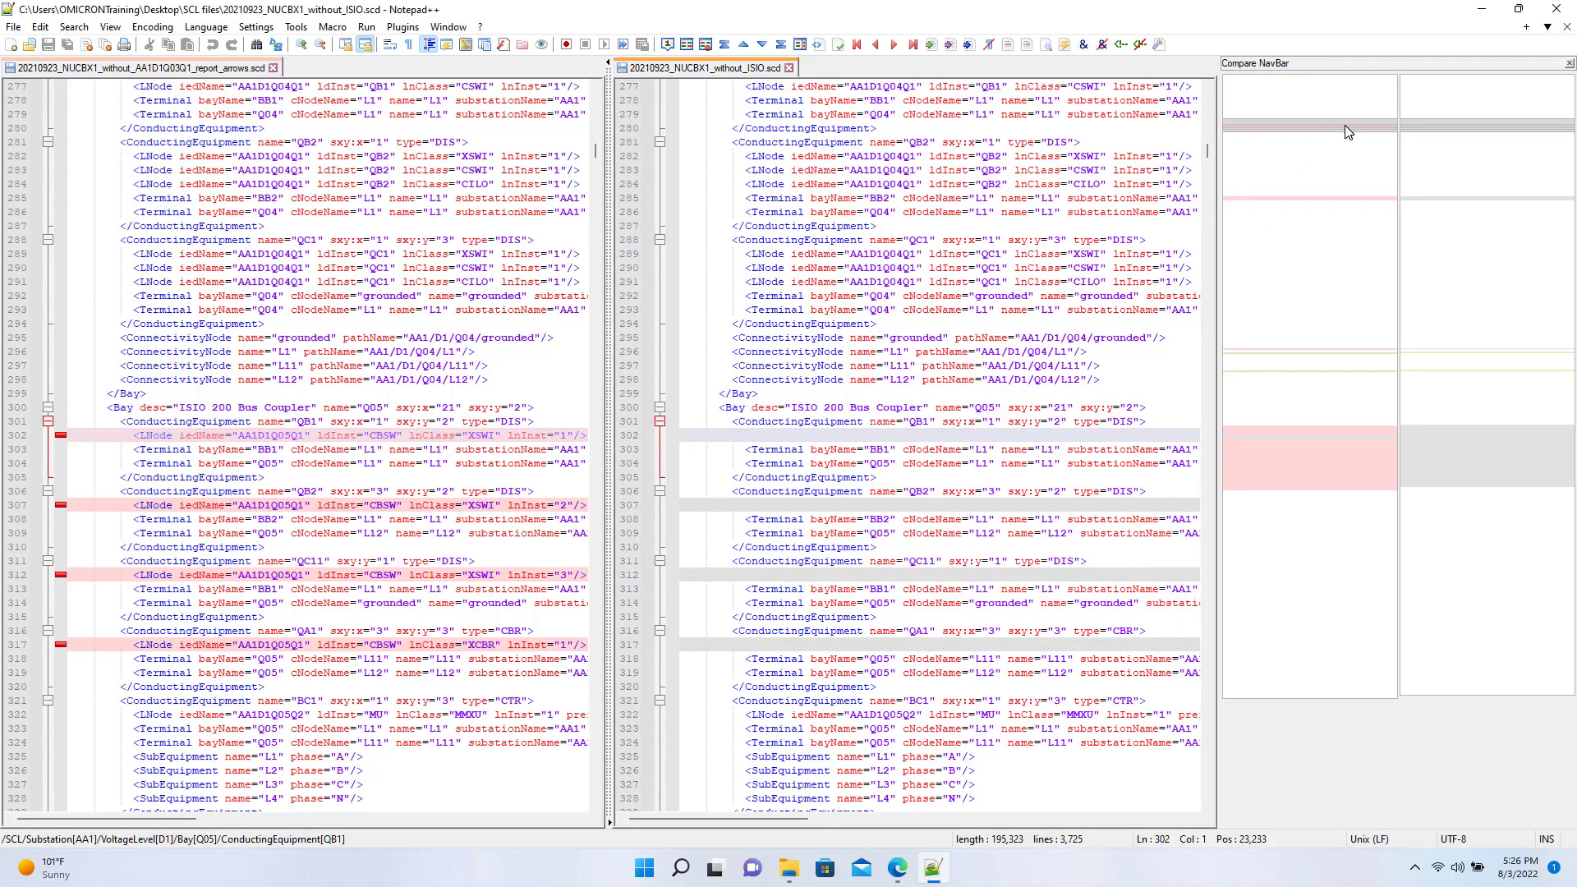
- Examine the marked differences between the SCD files: bay Q05, the connected access points, the AA1D1Q03Q1 report controls and IED AA1D1Q05Q1
{"action": "left_click", "coordinate": [1348, 132]}
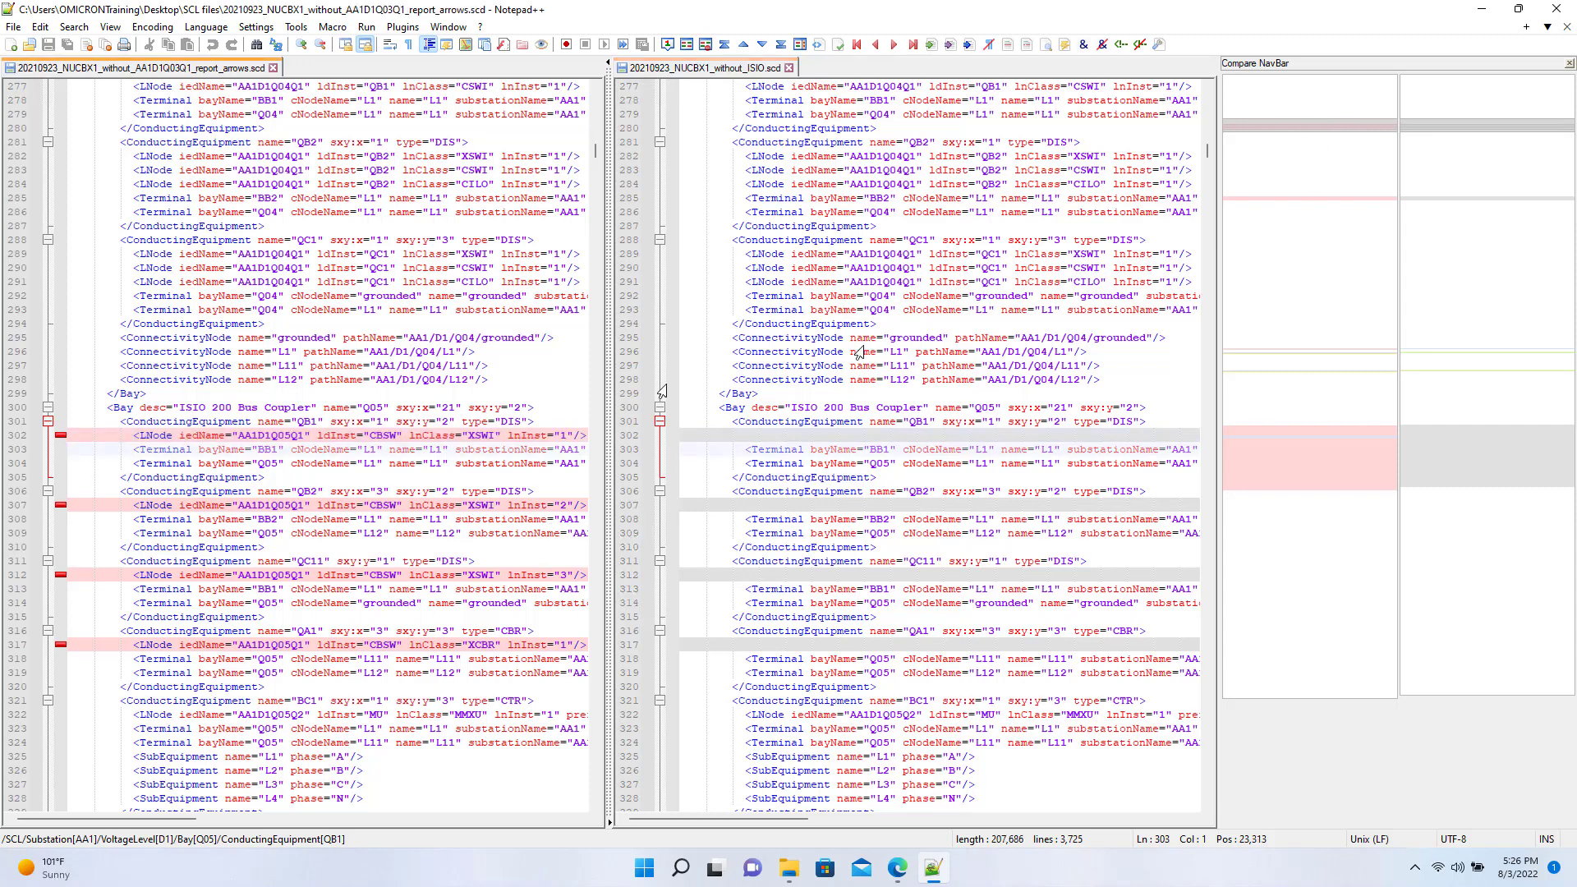
{"action": "left_click", "coordinate": [1295, 206]}
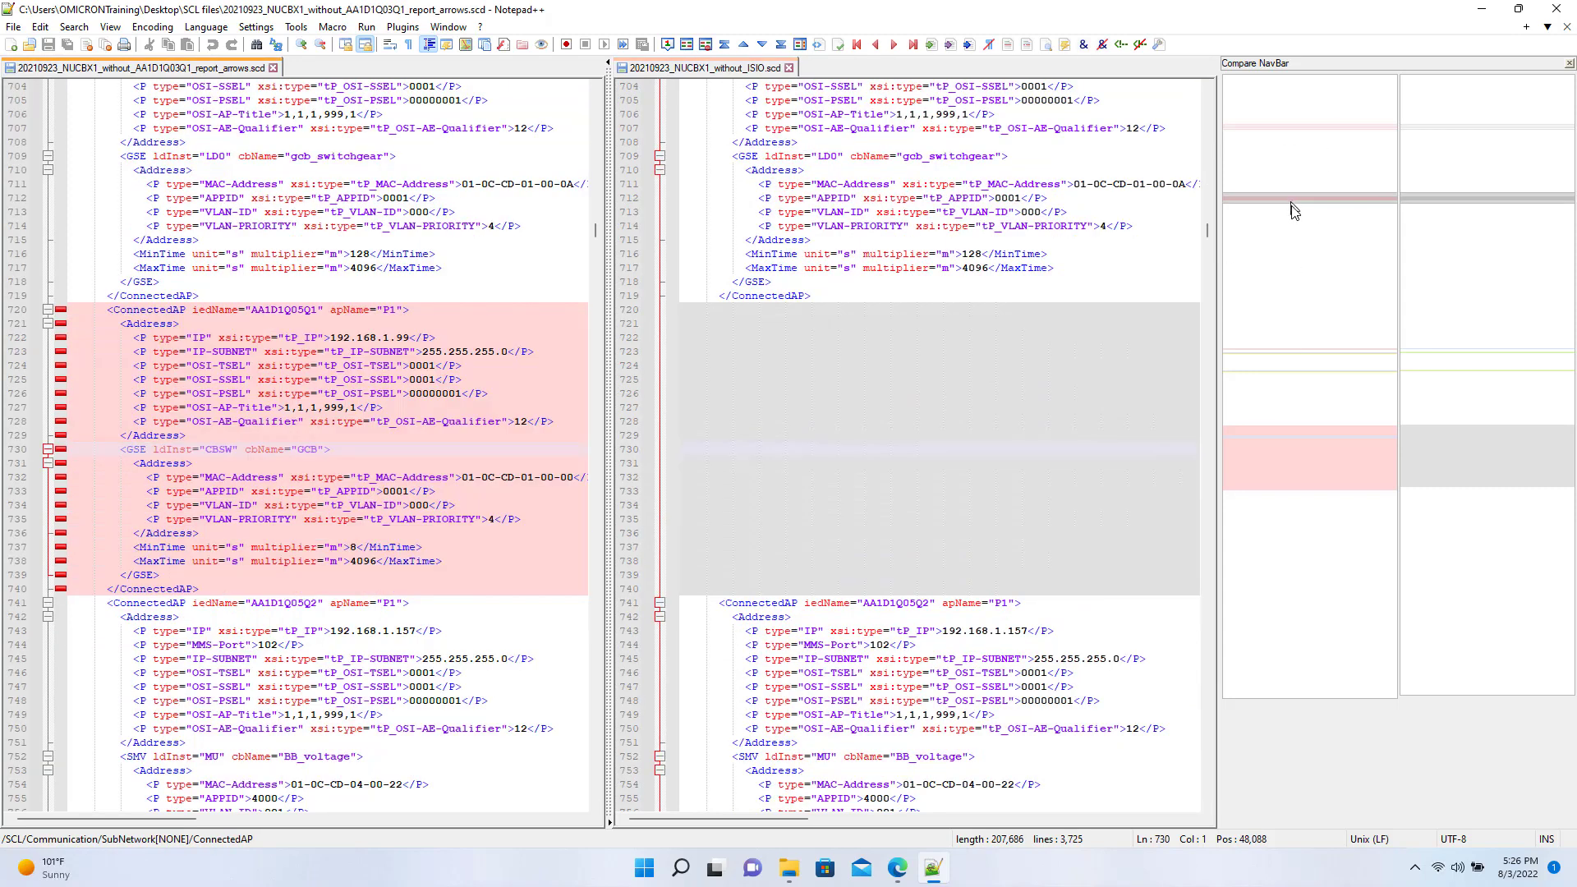
{"action": "left_click", "coordinate": [1339, 132]}
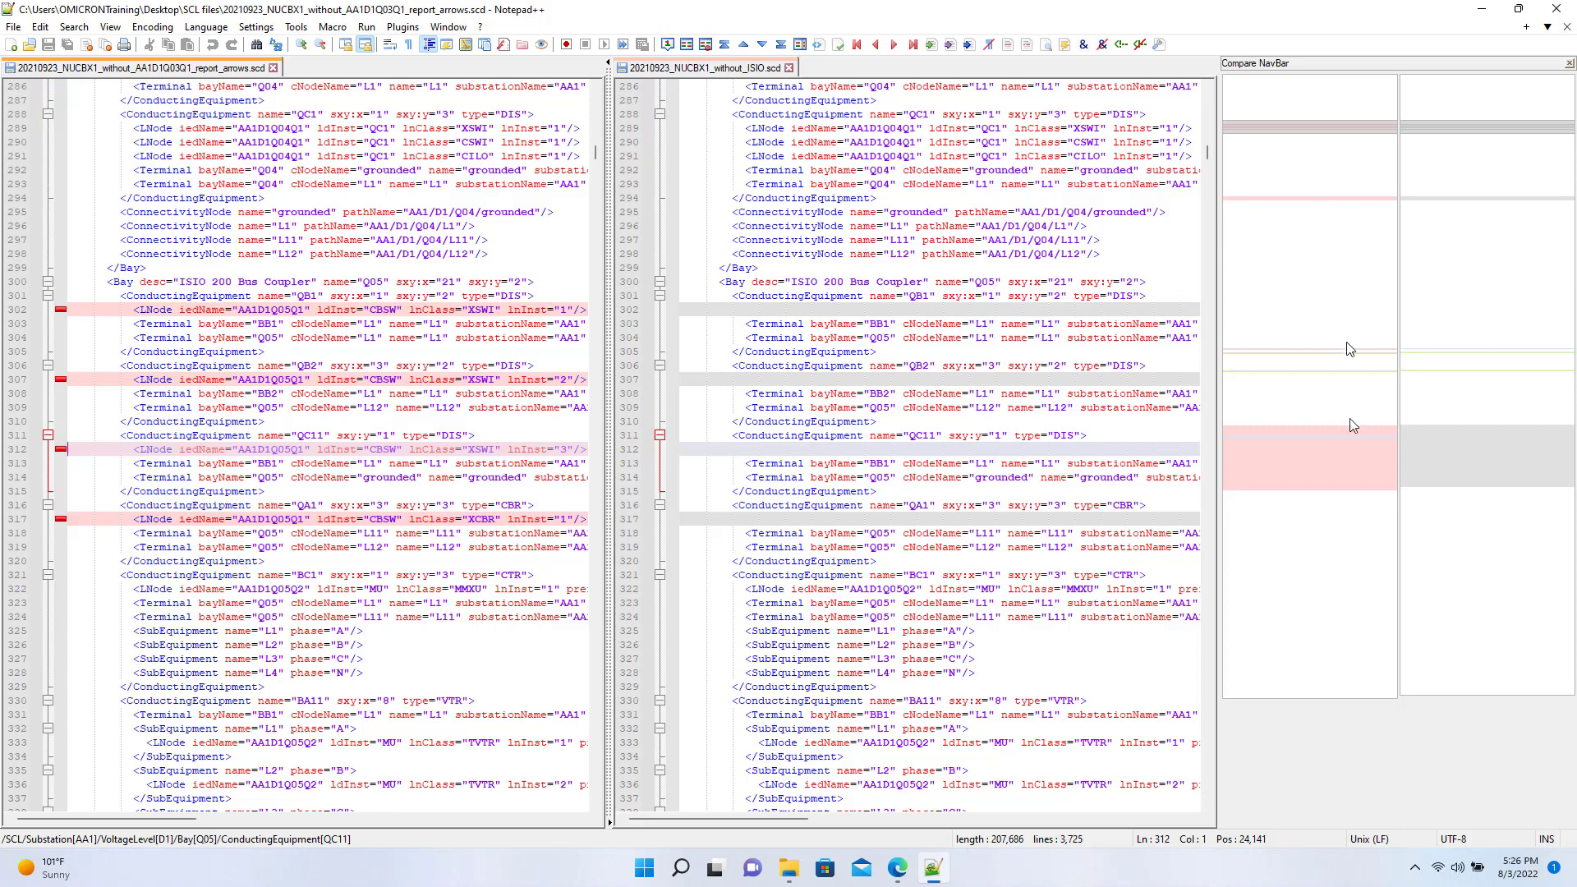
{"action": "left_click", "coordinate": [1300, 202]}
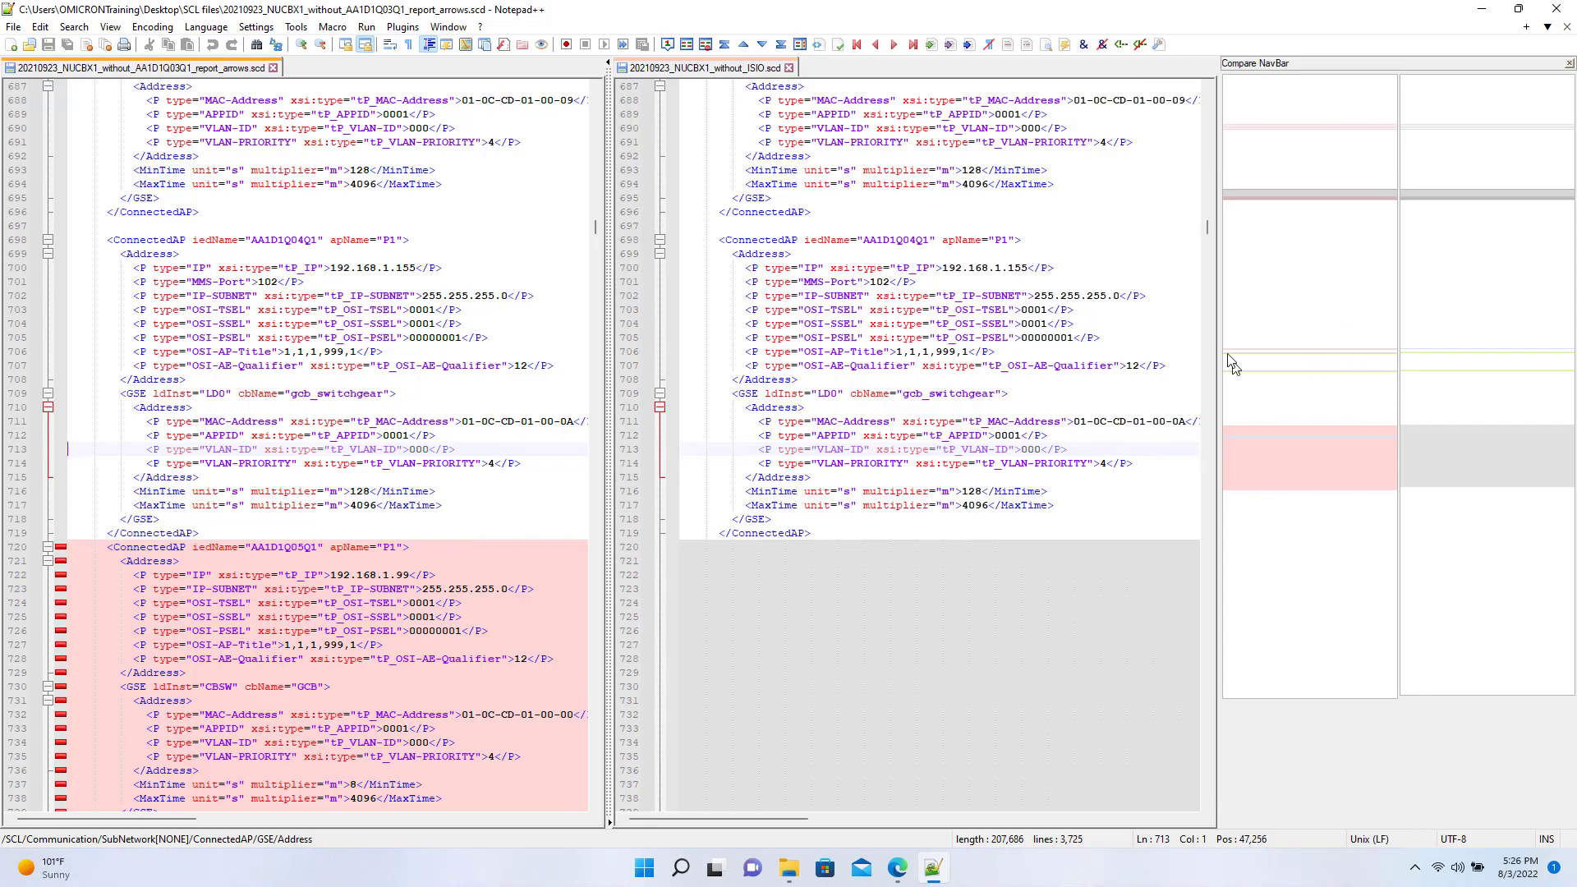
{"action": "left_click", "coordinate": [1325, 359]}
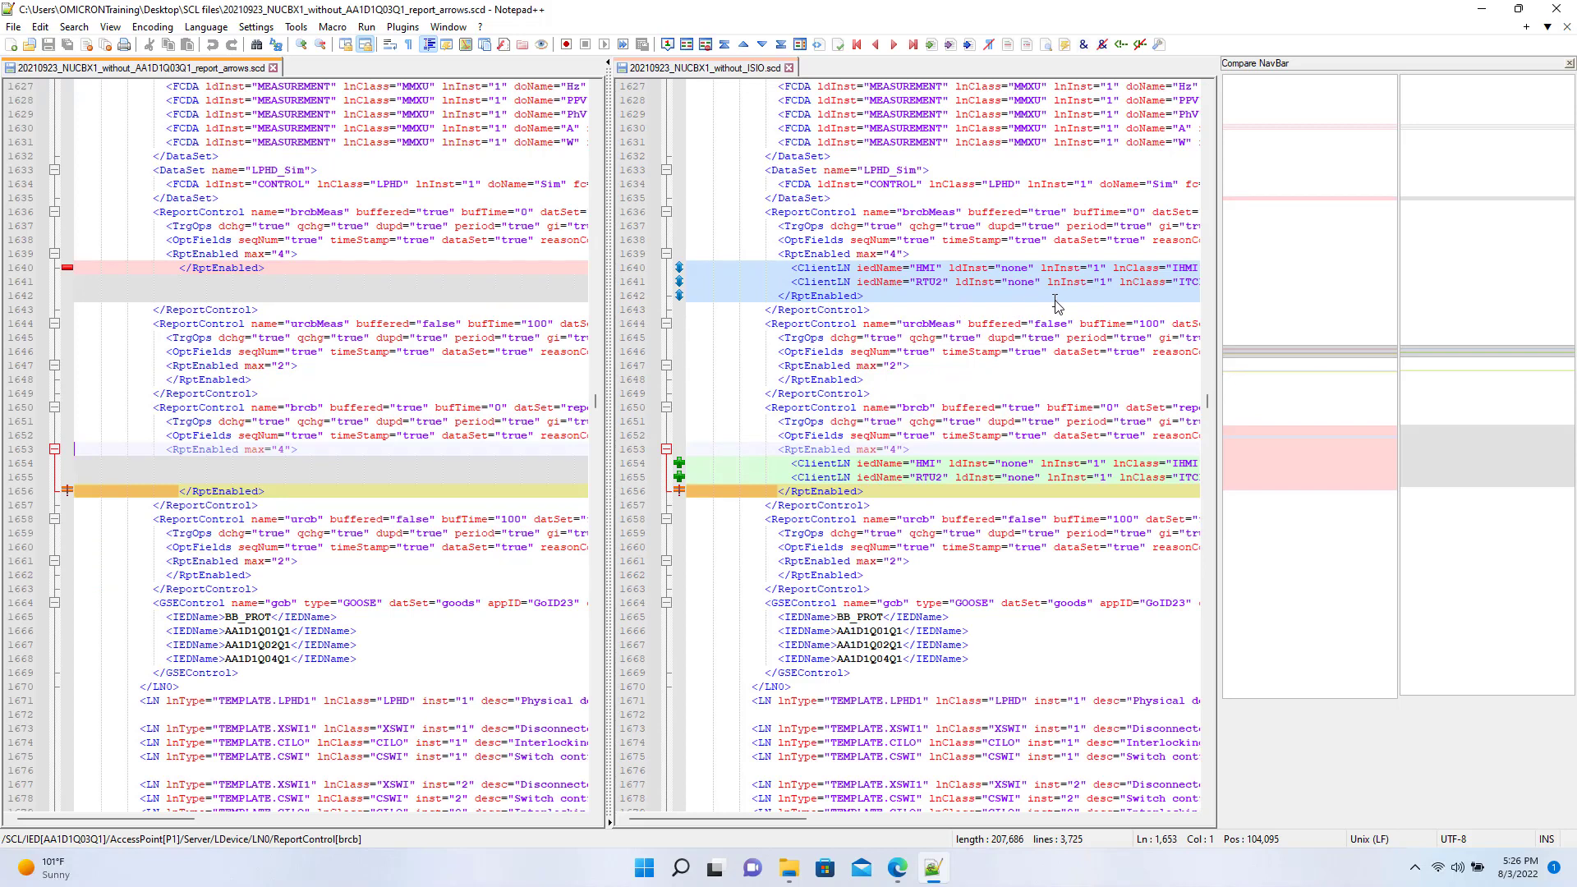
{"action": "left_click", "coordinate": [1315, 374]}
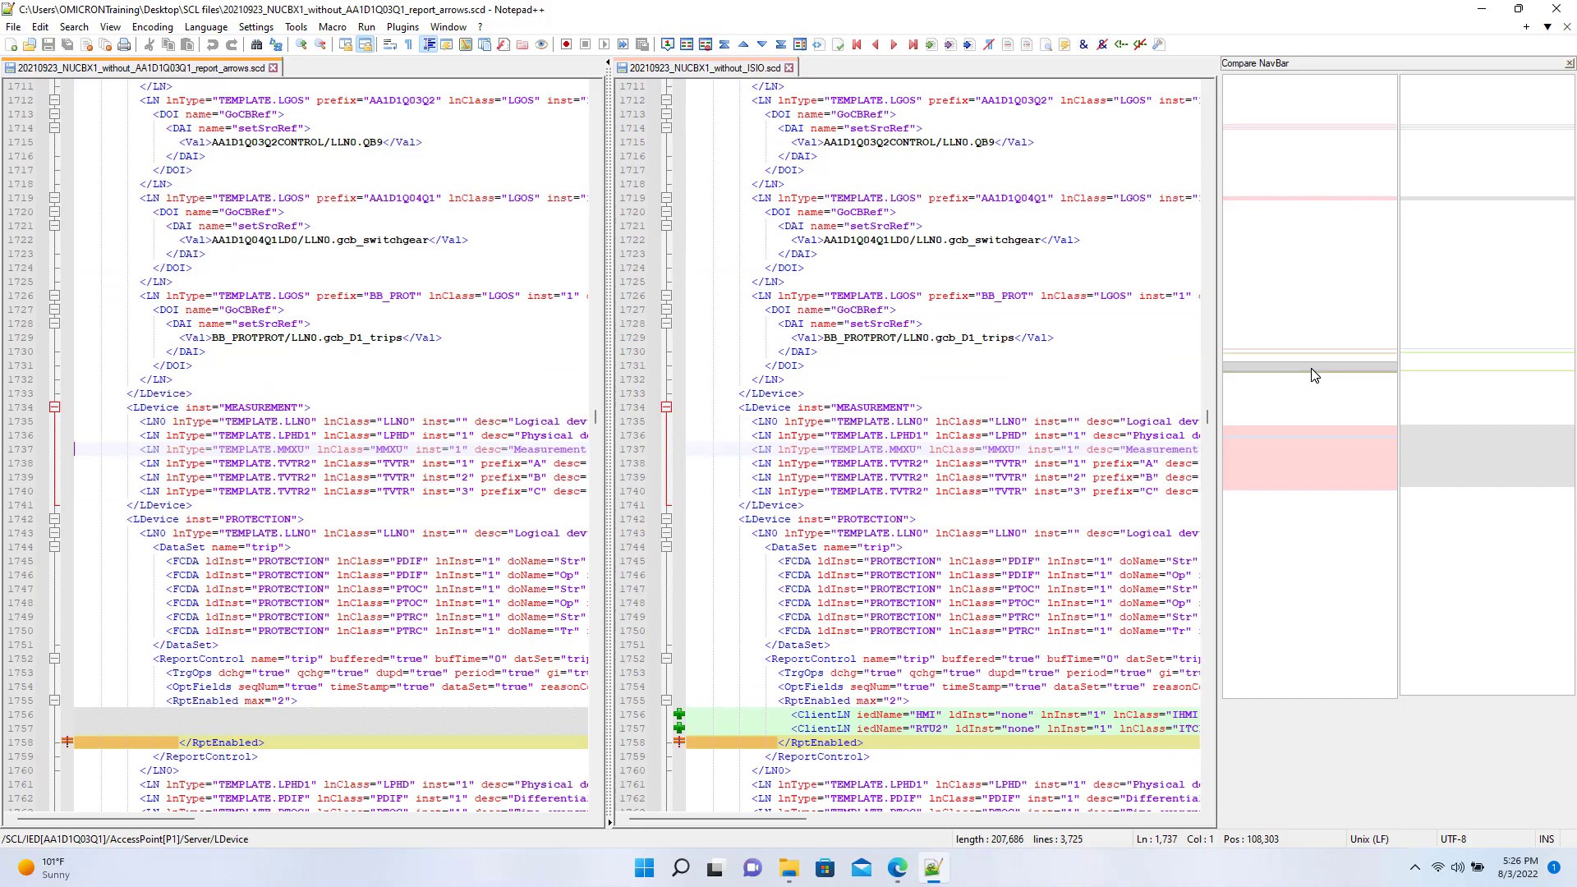
{"action": "left_click", "coordinate": [1316, 446]}
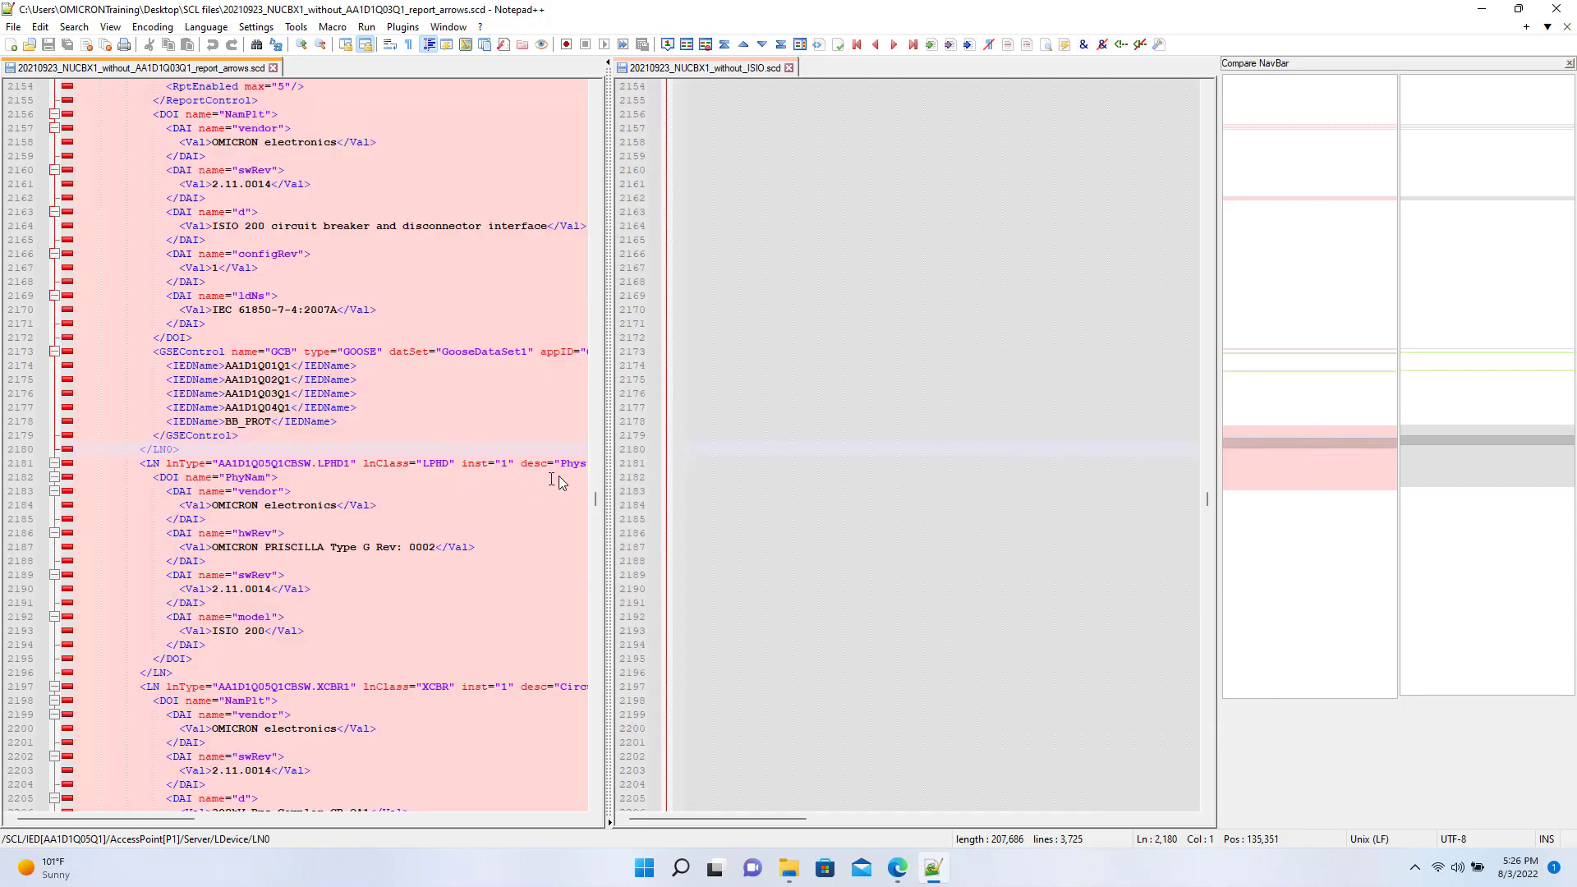
- Examine the IED AA1D1Q05Q1 block and its report controls, and the IED sections before it, in both SCD files
{"action": "scroll", "coordinate": [403, 386], "scroll_direction": "up", "scroll_amount": 20}
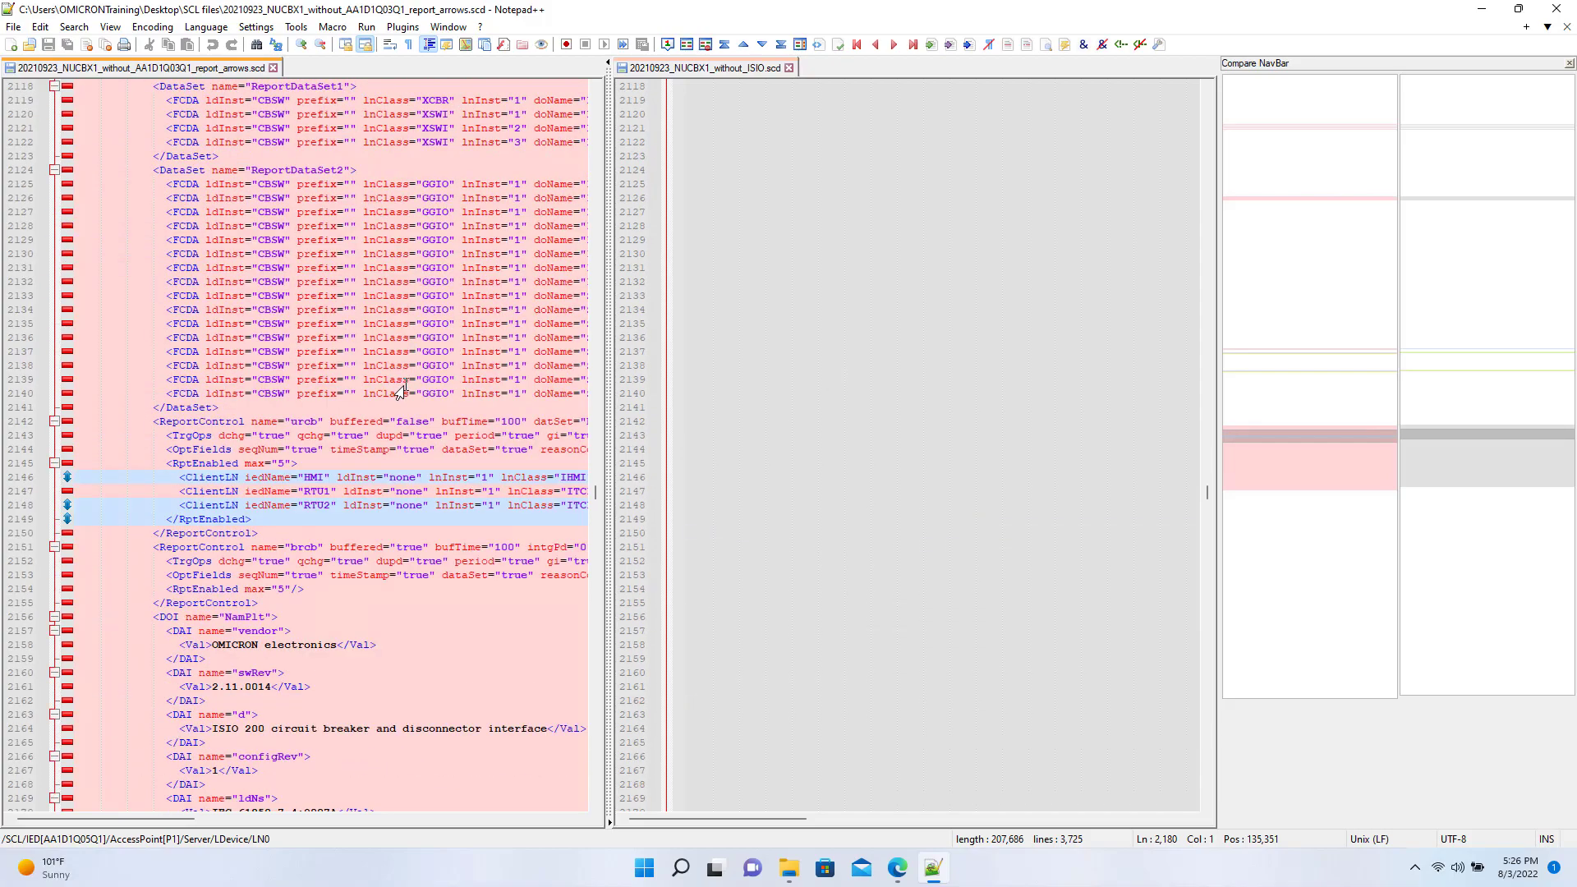
{"action": "scroll", "coordinate": [391, 460], "scroll_direction": "down", "scroll_amount": 14}
{"action": "scroll", "coordinate": [287, 427], "scroll_direction": "up", "scroll_amount": 7}
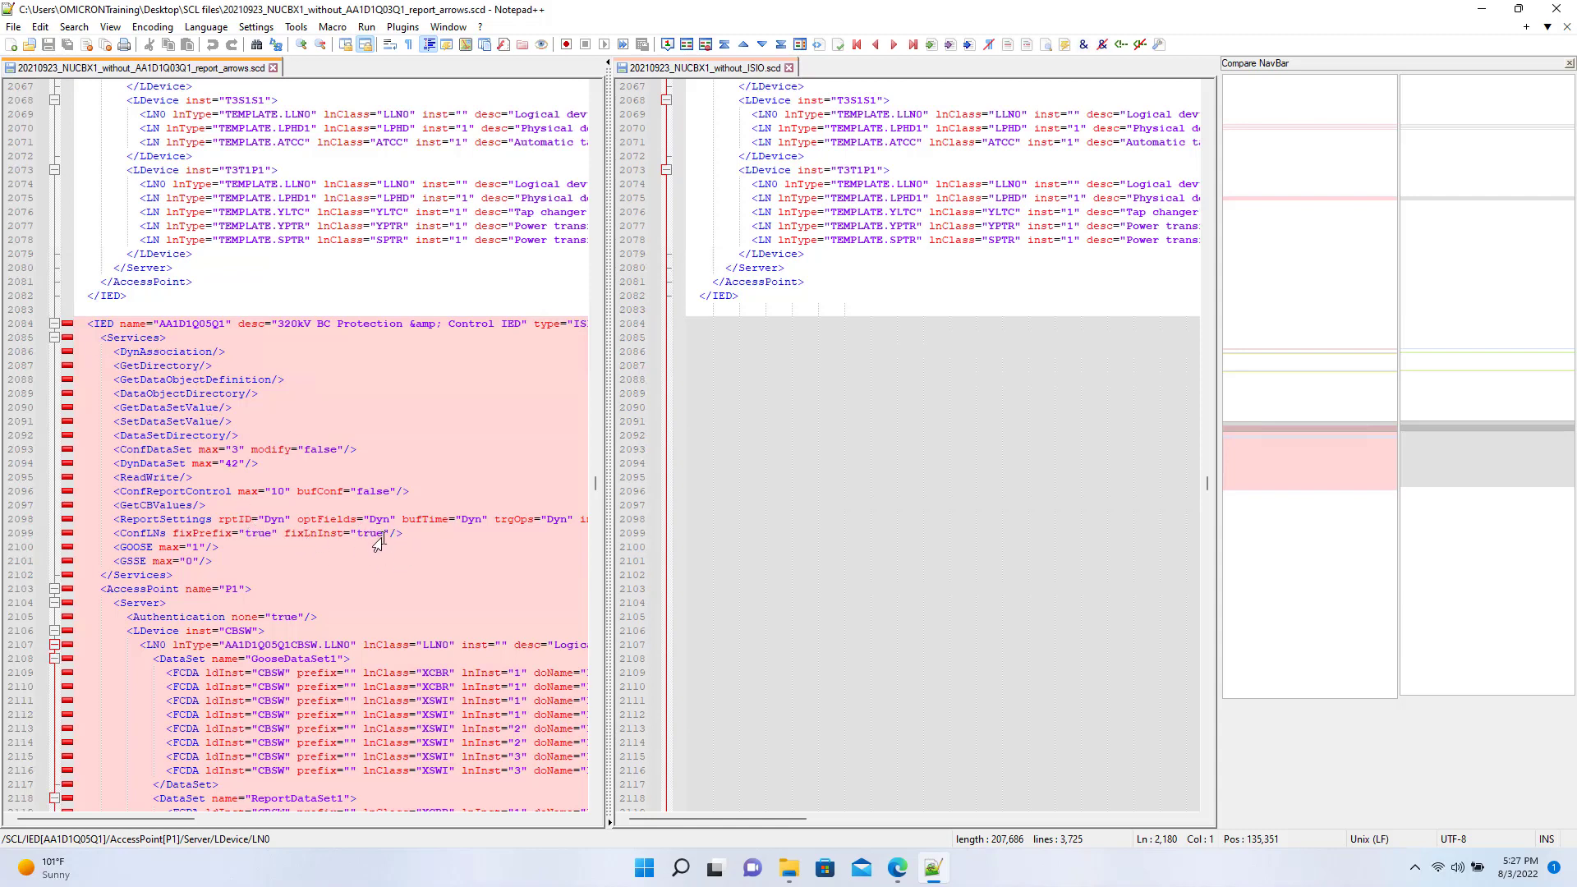
{"action": "scroll", "coordinate": [408, 489], "scroll_direction": "down", "scroll_amount": 5}
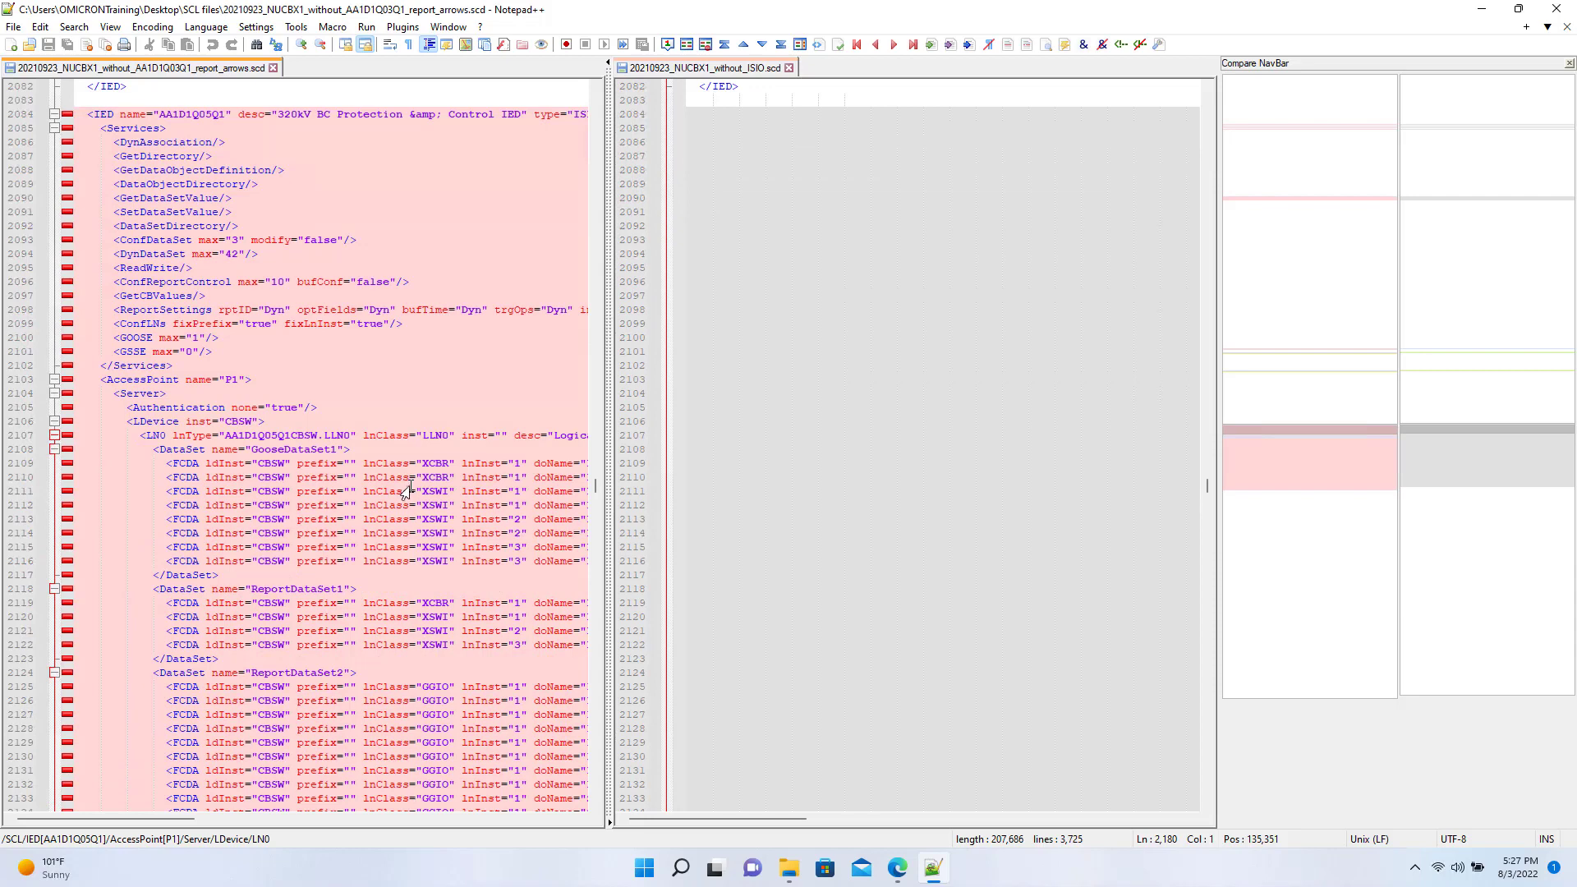
{"action": "scroll", "coordinate": [408, 489], "scroll_direction": "up", "scroll_amount": 5}
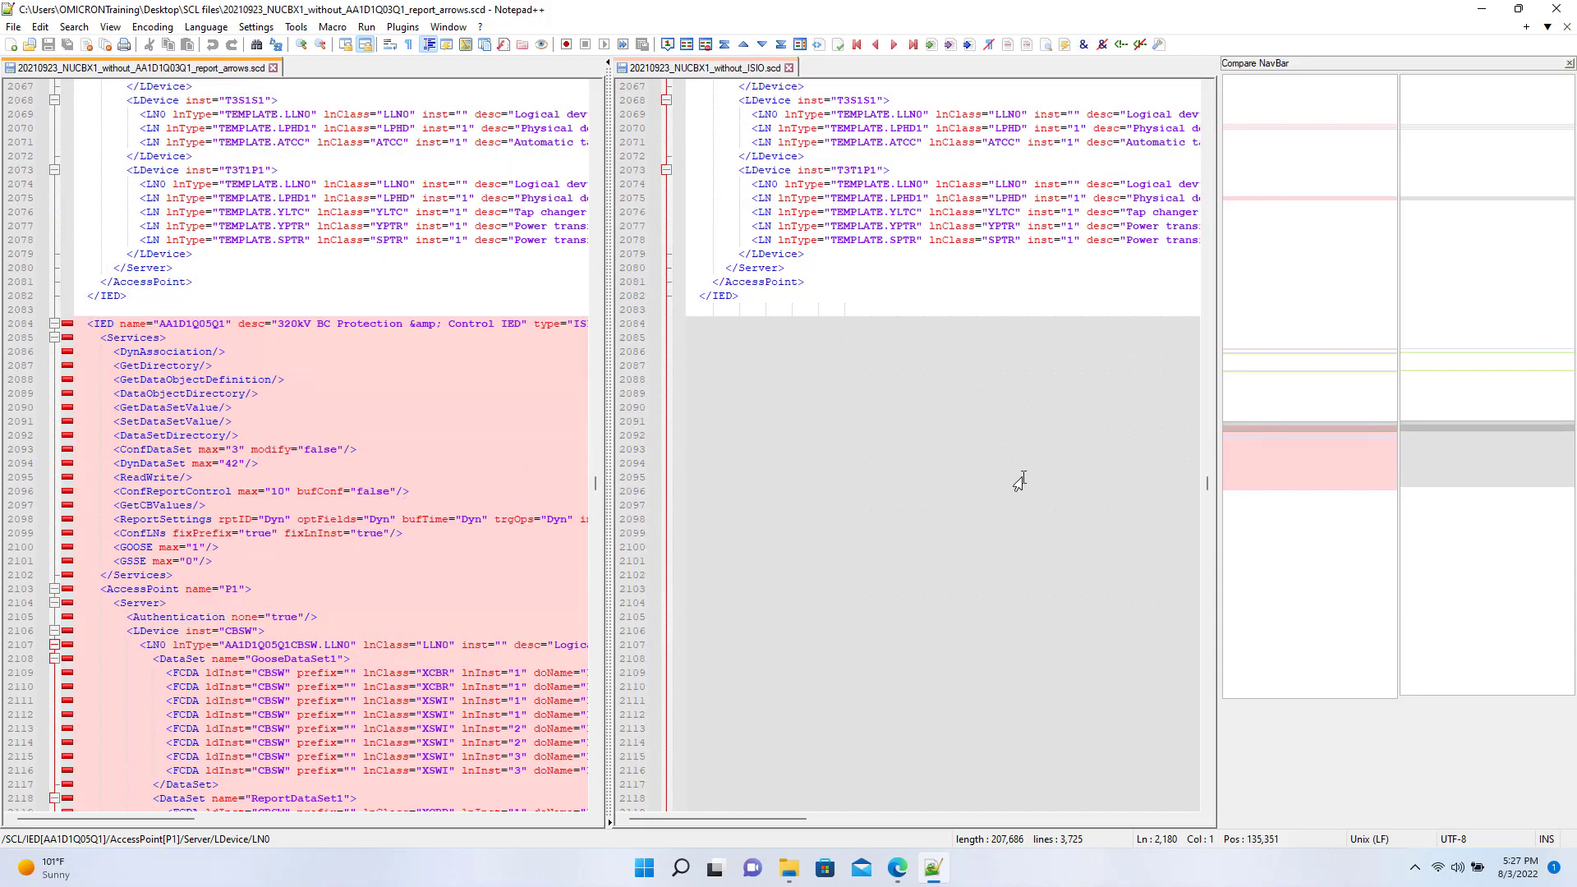
{"action": "scroll", "coordinate": [994, 409], "scroll_direction": "down", "scroll_amount": 7}
{"action": "scroll", "coordinate": [1025, 559], "scroll_direction": "up", "scroll_amount": 20}
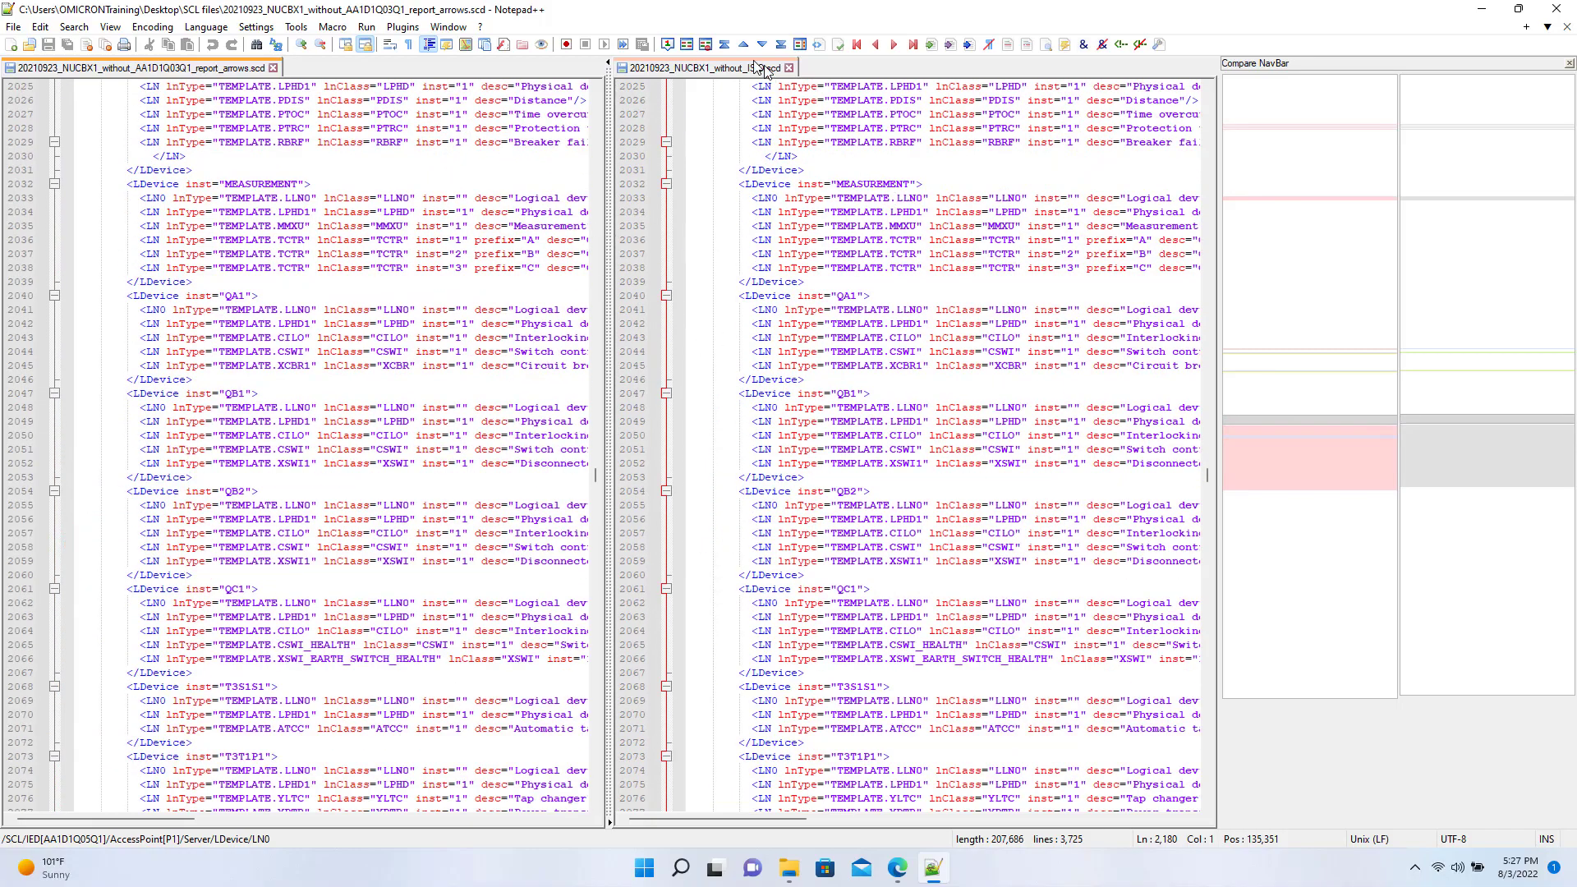
{"action": "scroll", "coordinate": [968, 359], "scroll_direction": "up", "scroll_amount": 20}
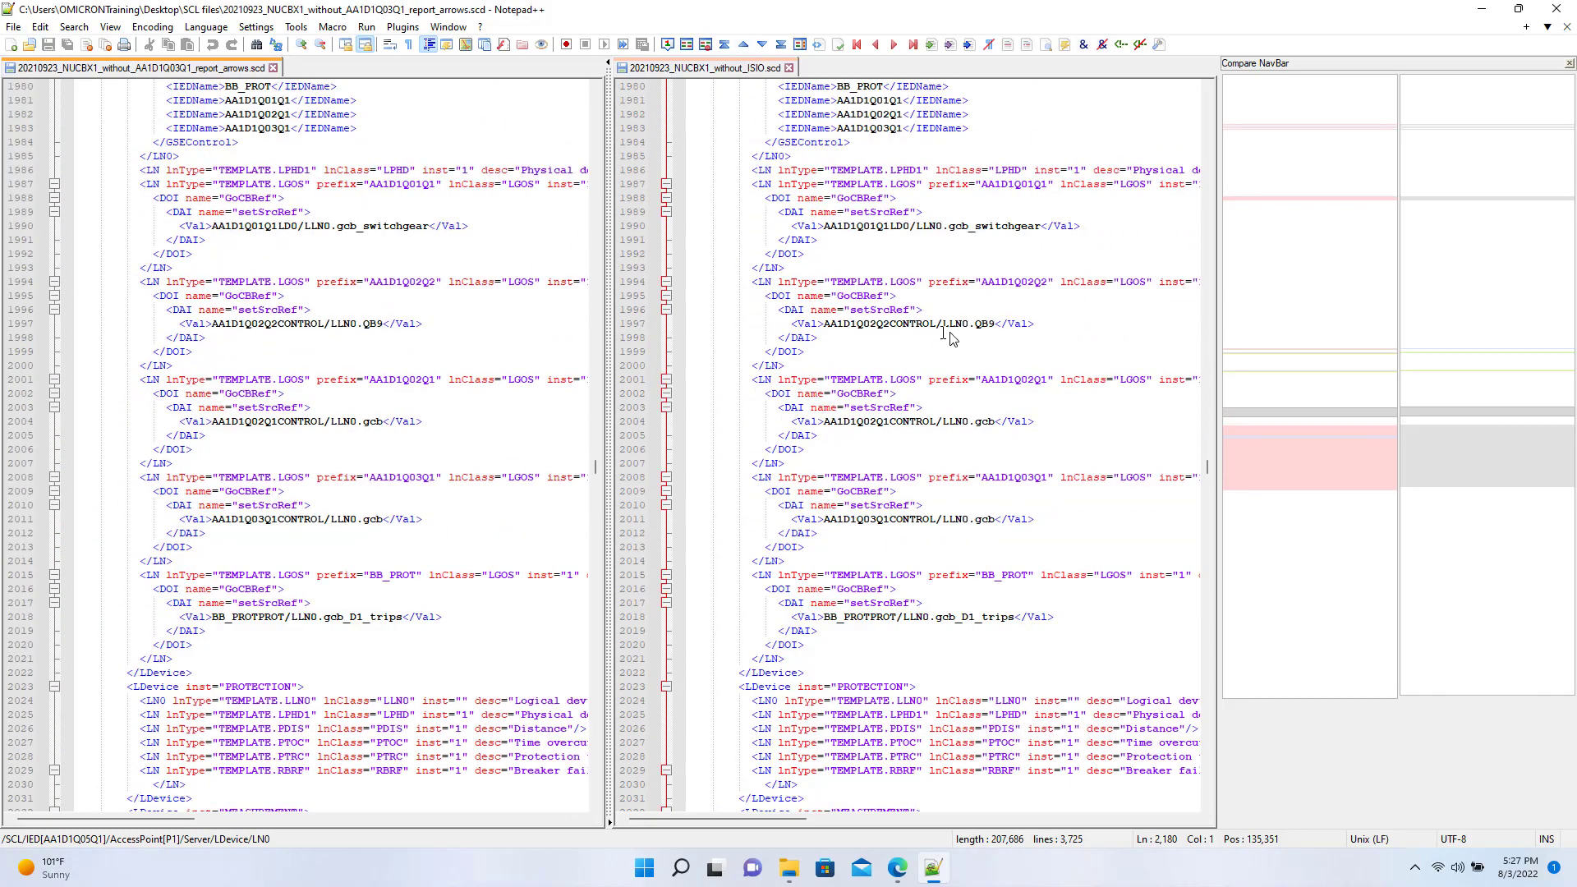
{"action": "scroll", "coordinate": [968, 359], "scroll_direction": "up", "scroll_amount": 20}
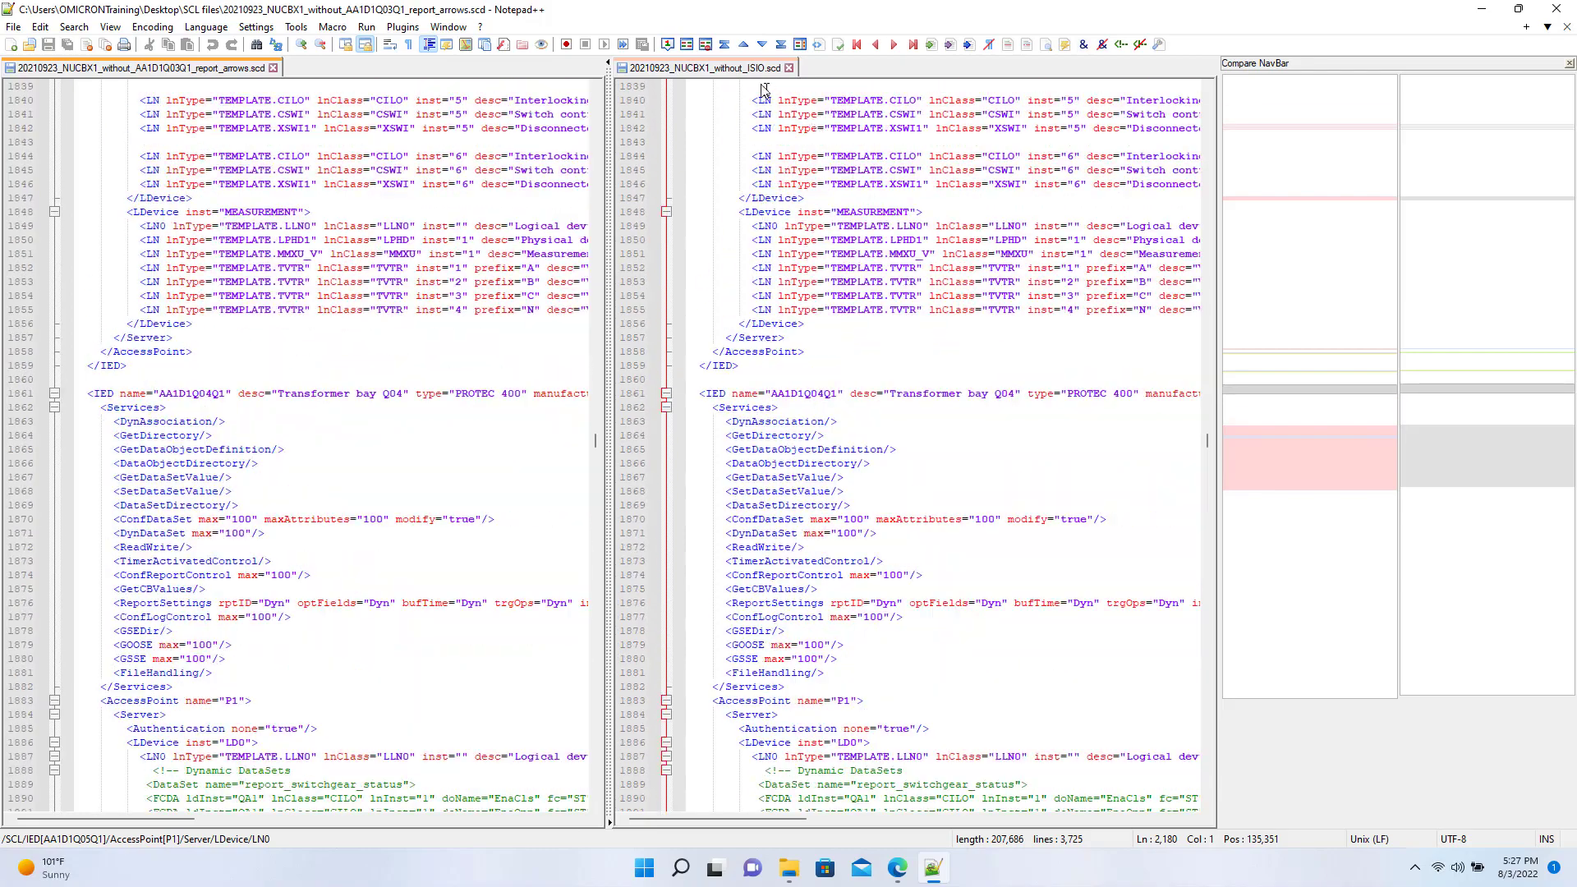
- Go to the first difference and step through the following ones to the AA1D1Q03Q1 report controls
{"action": "left_click", "coordinate": [724, 46]}
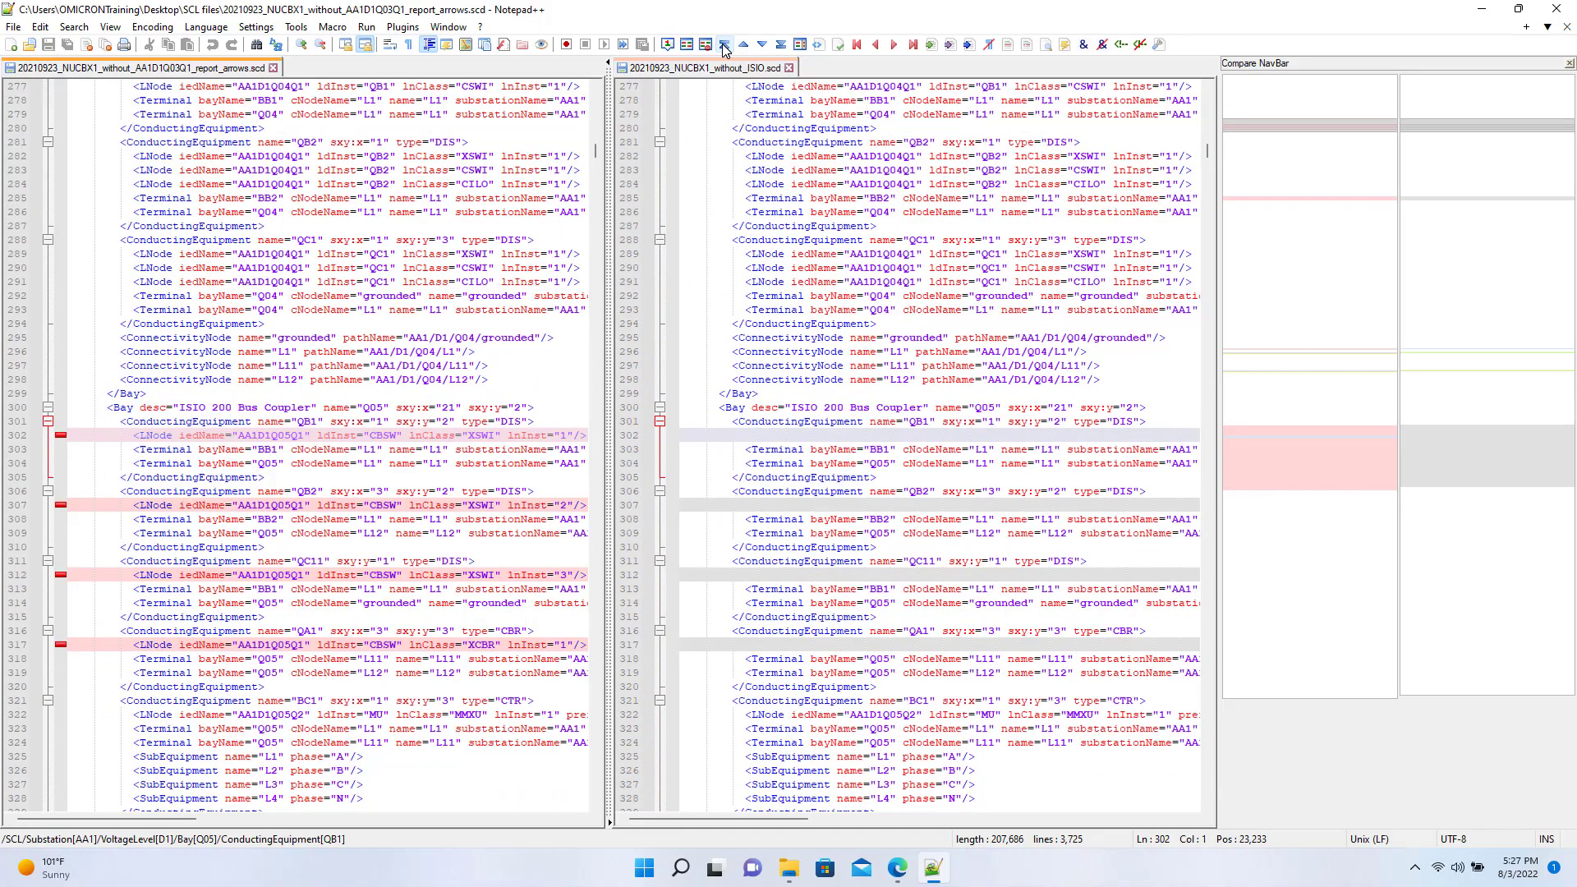
{"action": "left_click", "coordinate": [764, 46]}
{"action": "left_click", "coordinate": [764, 45]}
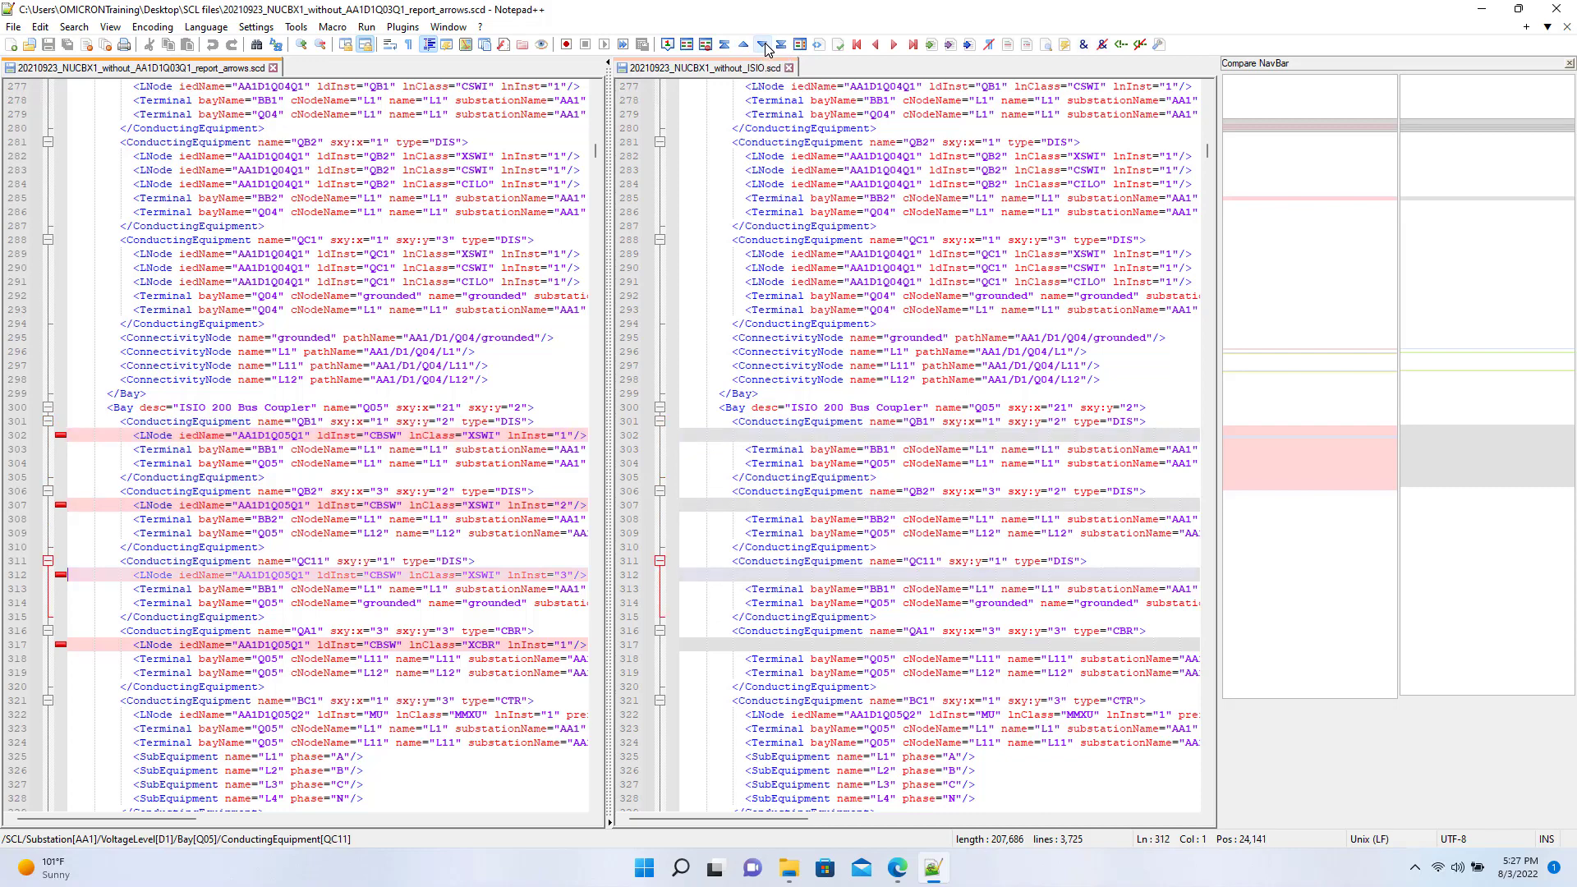
{"action": "left_click", "coordinate": [764, 45]}
{"action": "left_click", "coordinate": [764, 45]}
{"action": "left_click", "coordinate": [764, 45]}
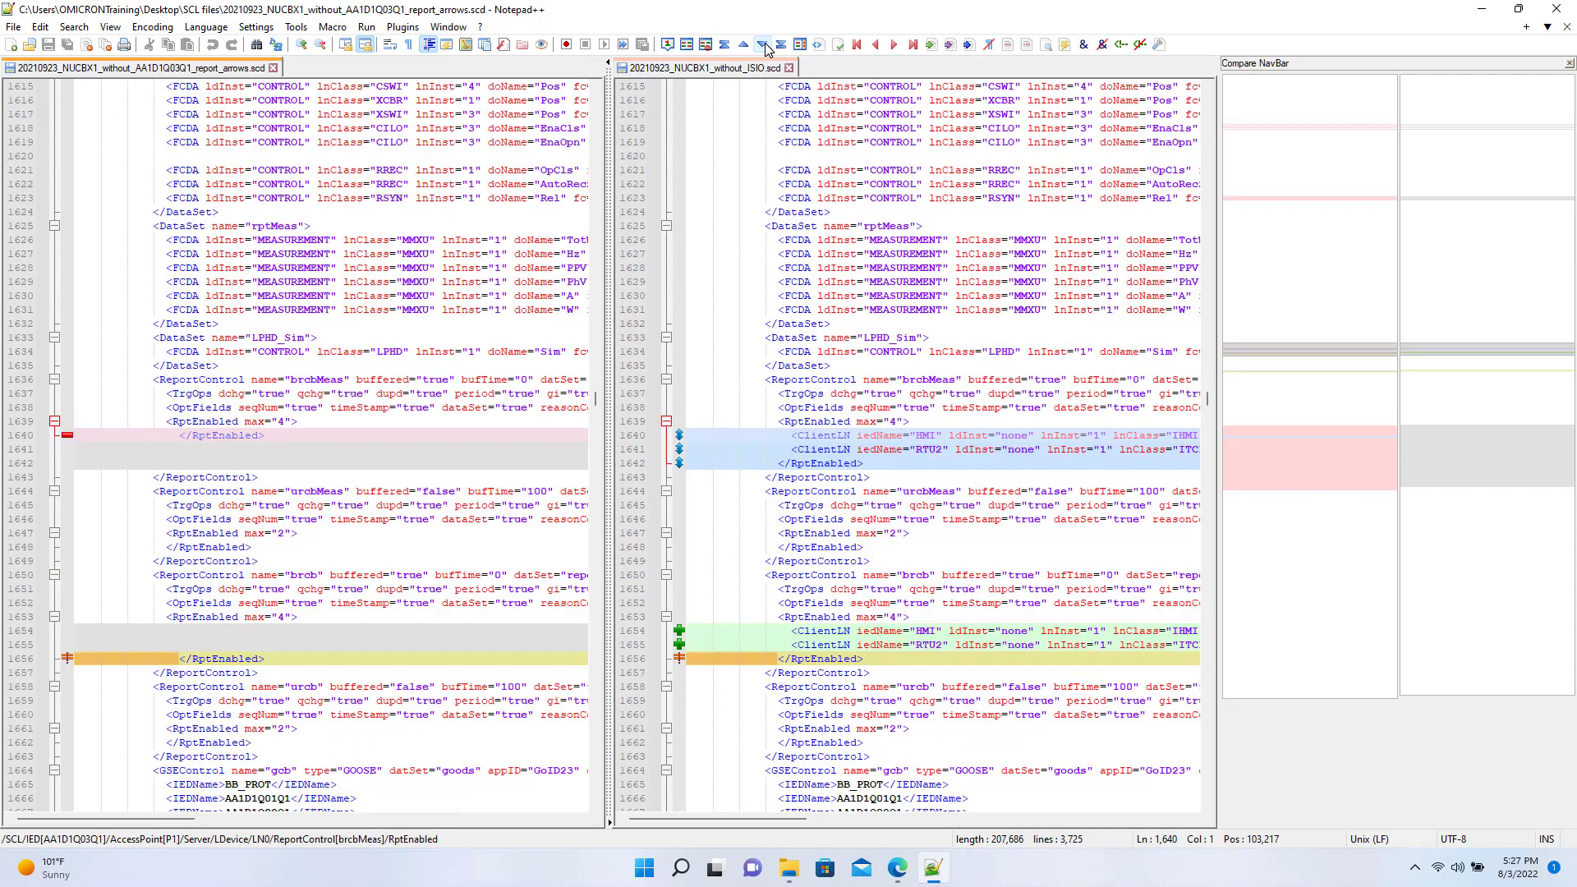
{"action": "left_click", "coordinate": [764, 45]}
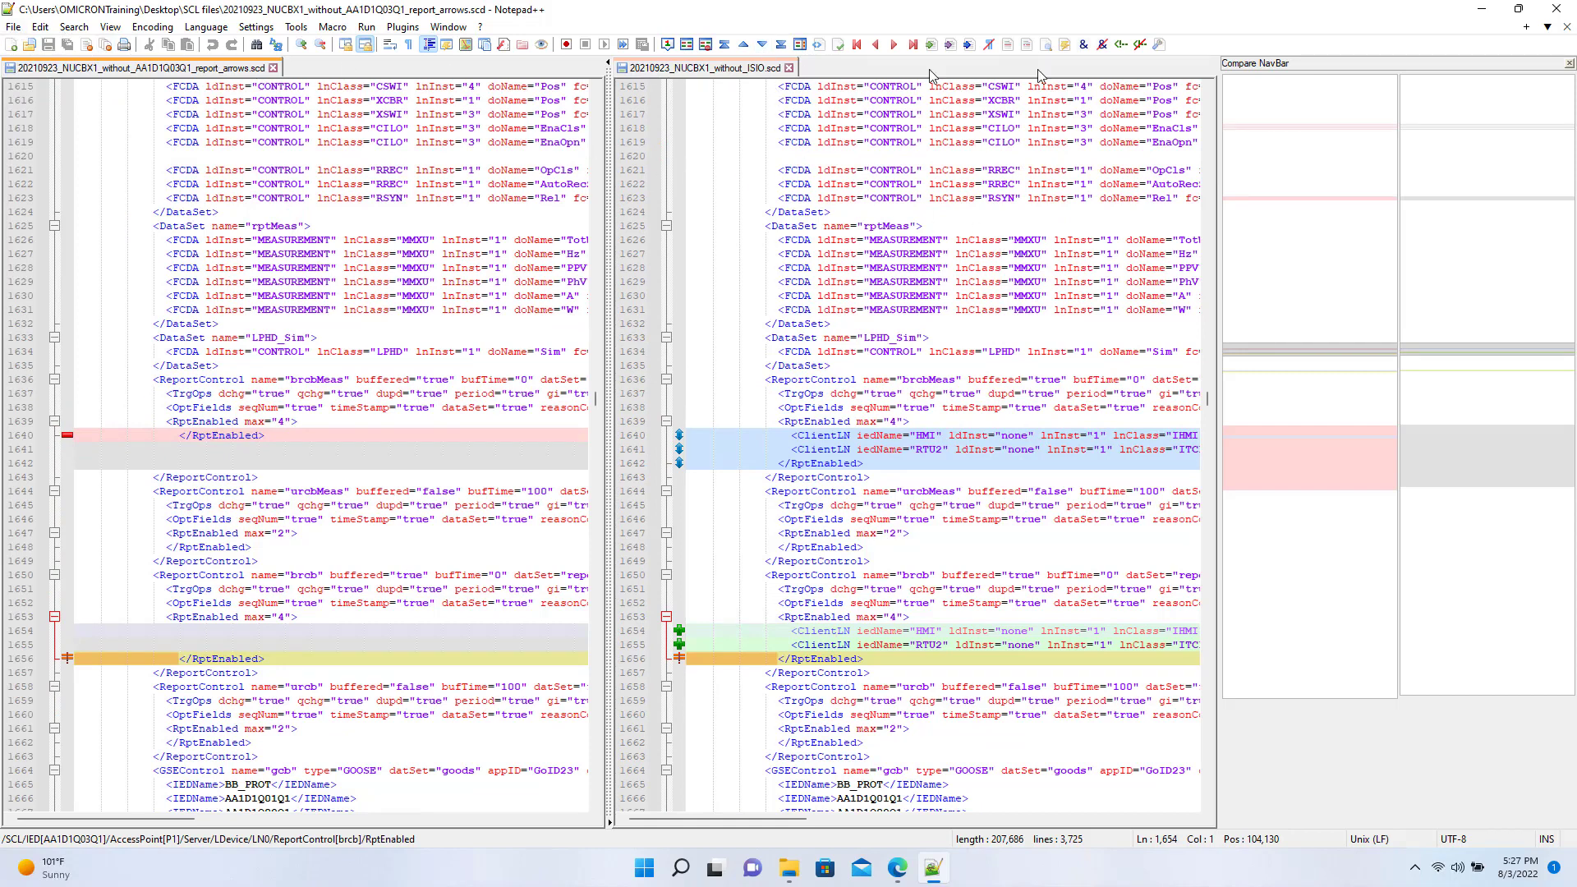
- Exit Notepad++ and search the web in a new Edge tab for winmerge download for windows 10 64 bit
{"action": "left_click", "coordinate": [14, 27]}
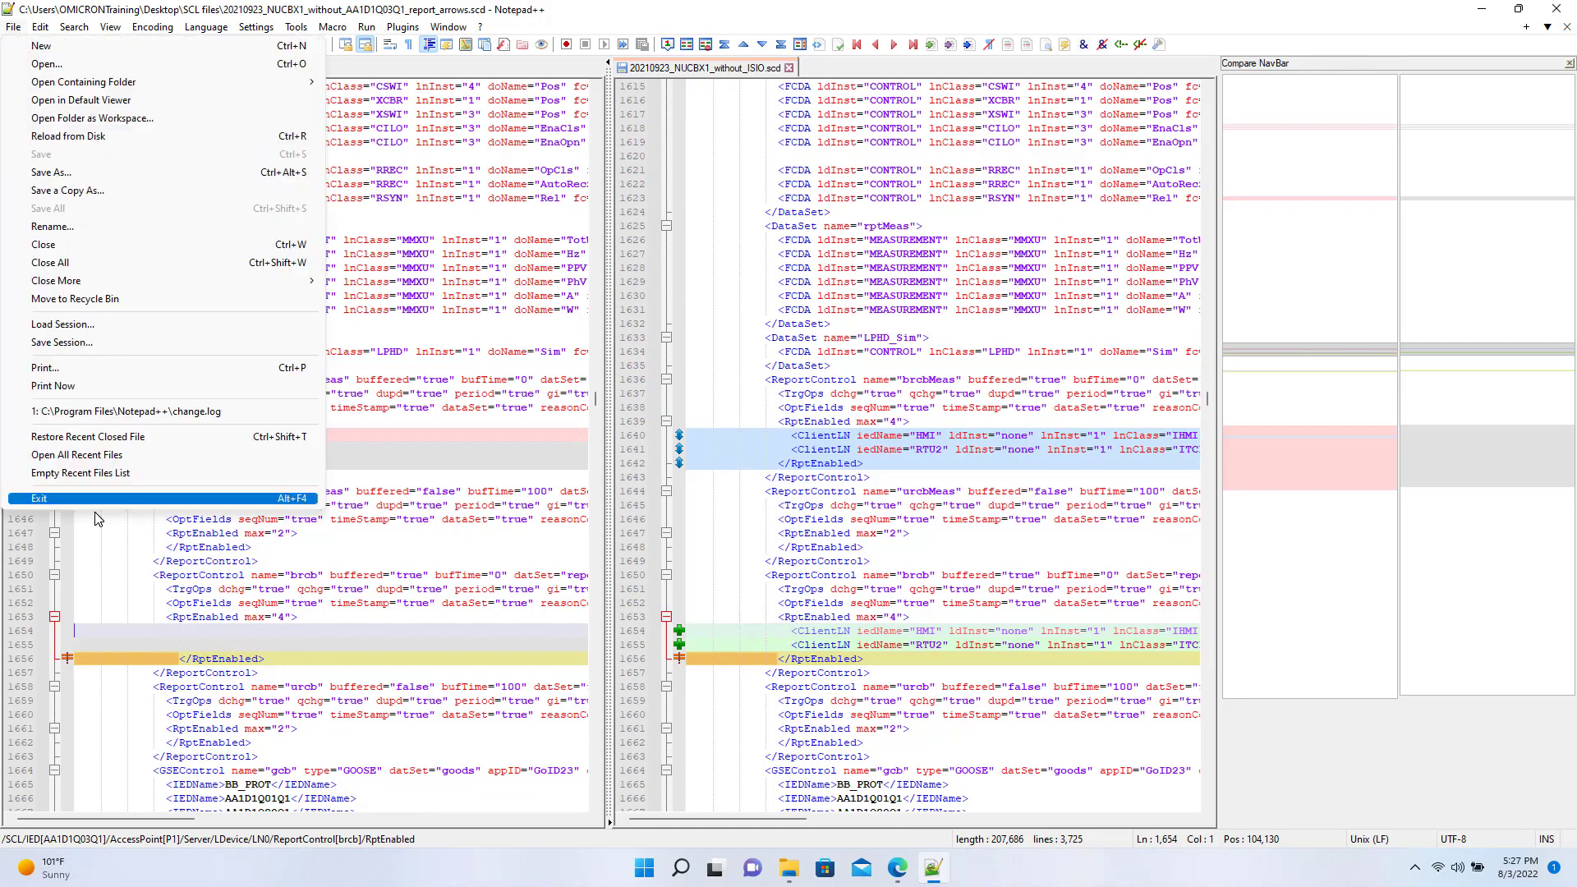
{"action": "left_click", "coordinate": [86, 499]}
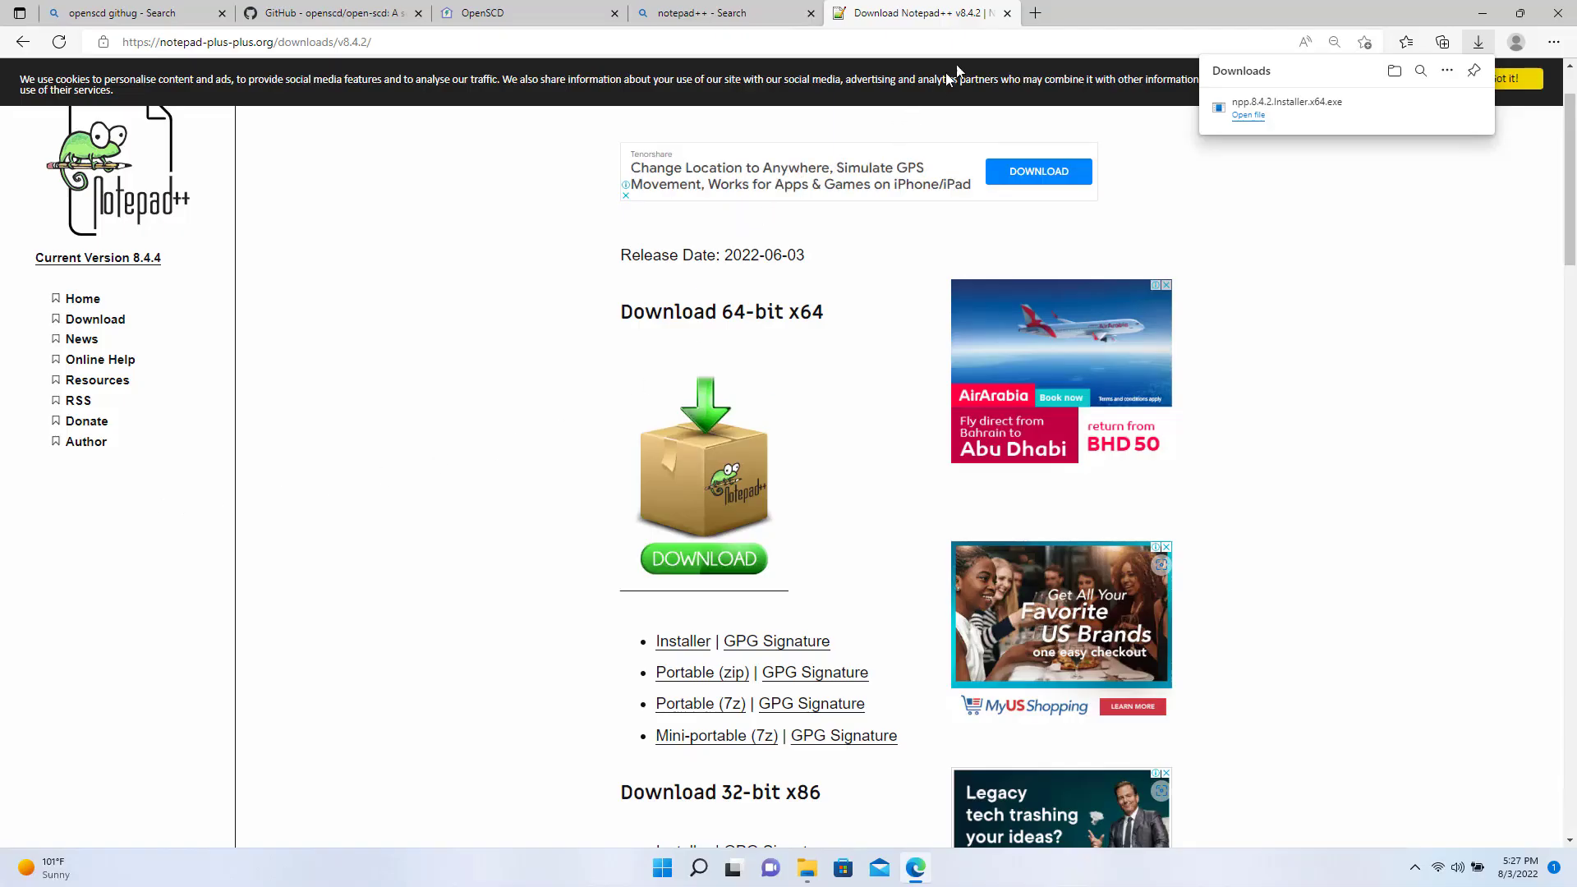
{"action": "left_click", "coordinate": [1038, 13]}
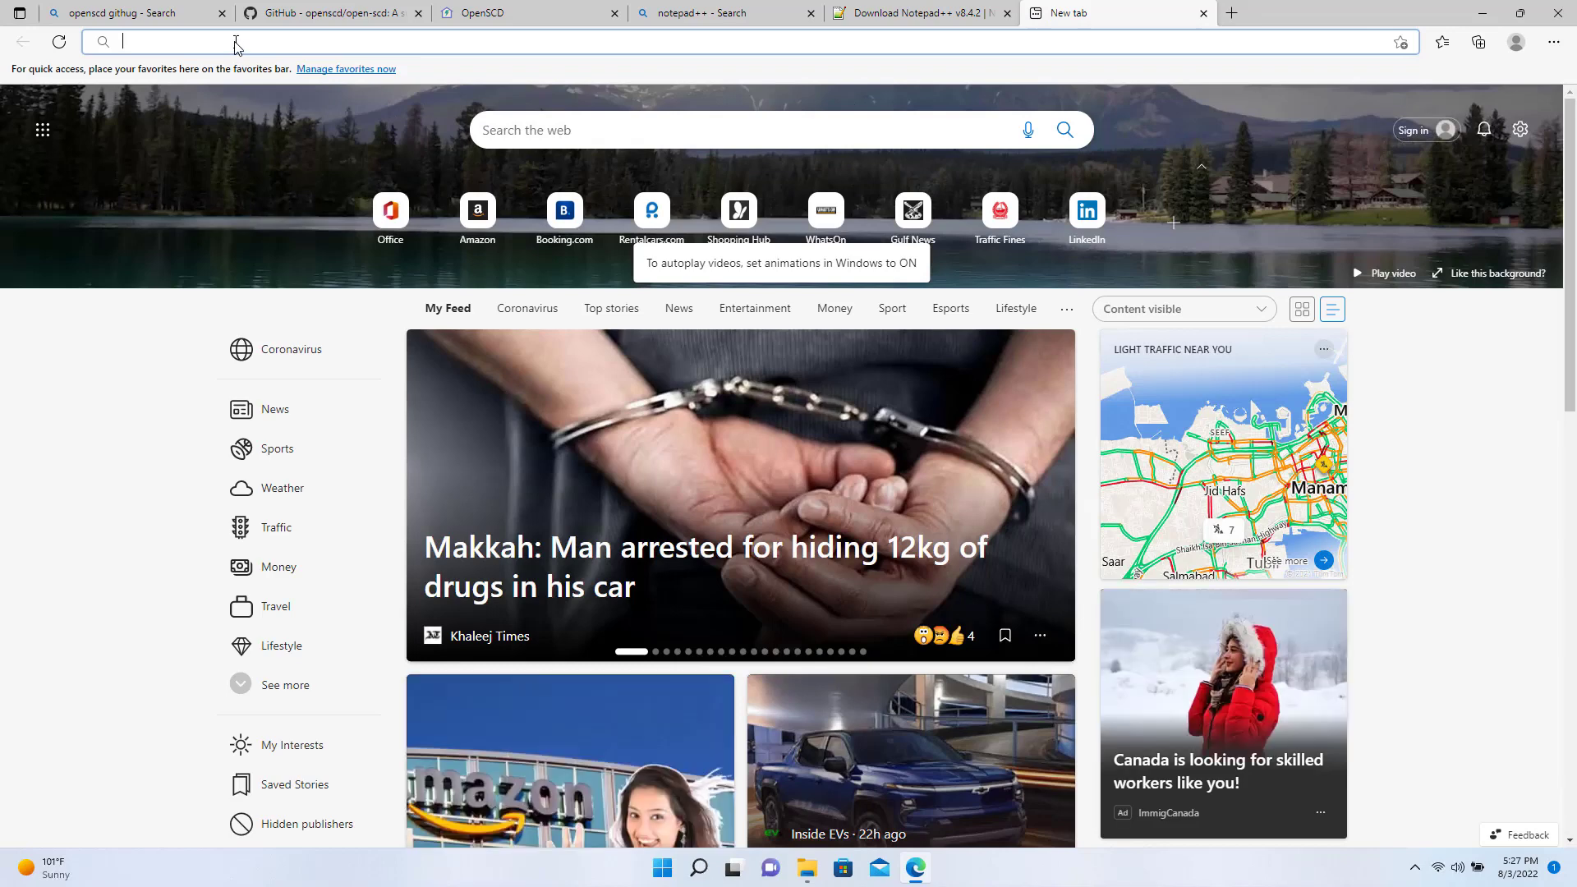
{"action": "type", "text": "winmerge"}
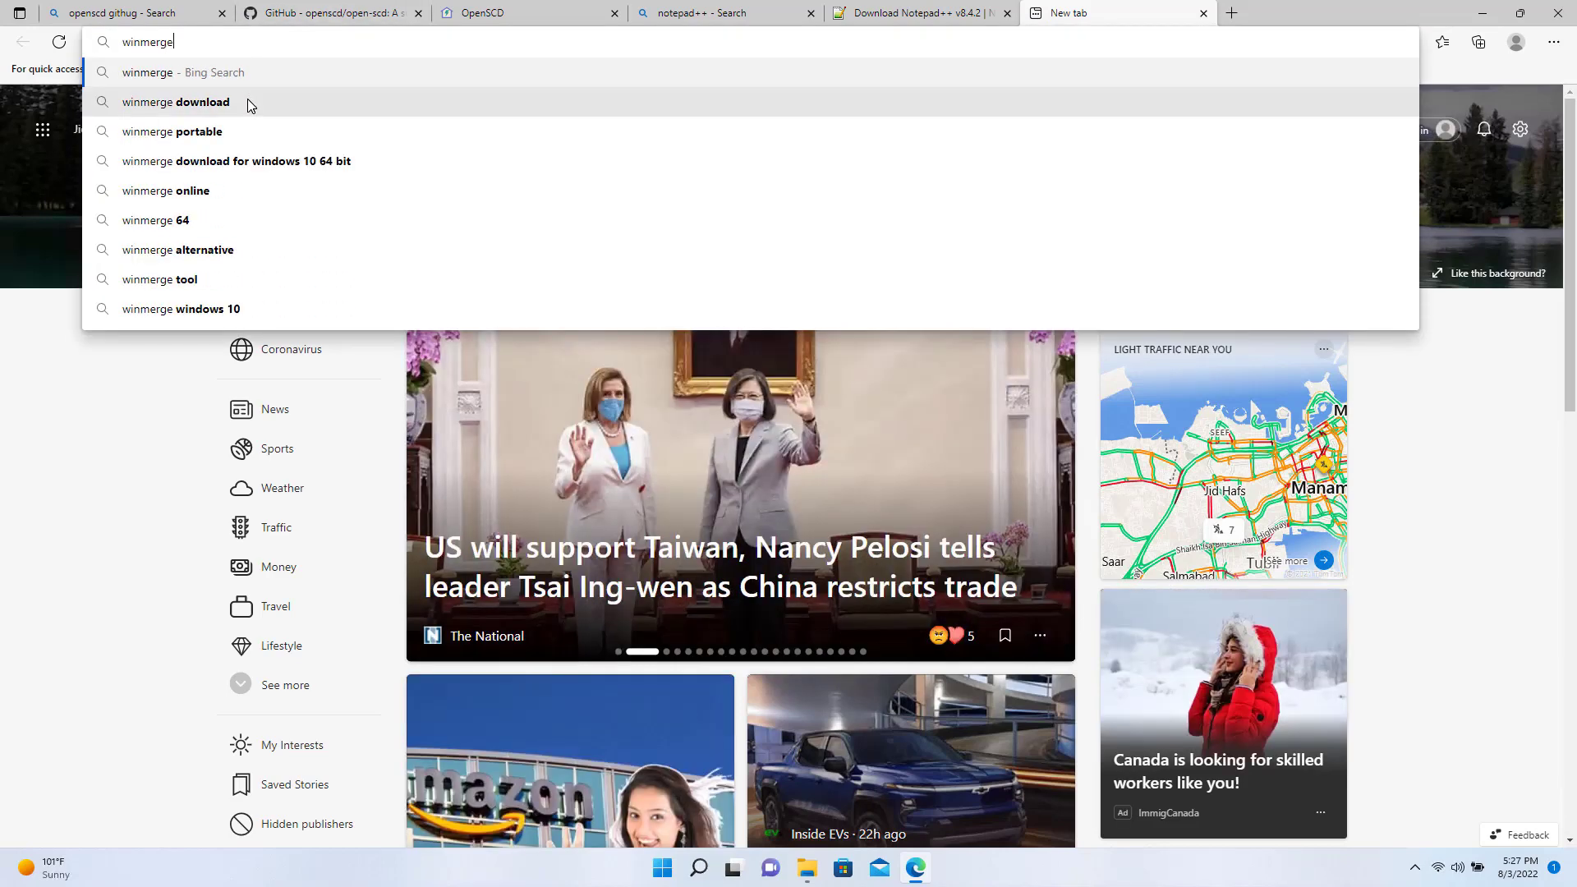
{"action": "left_click", "coordinate": [280, 161]}
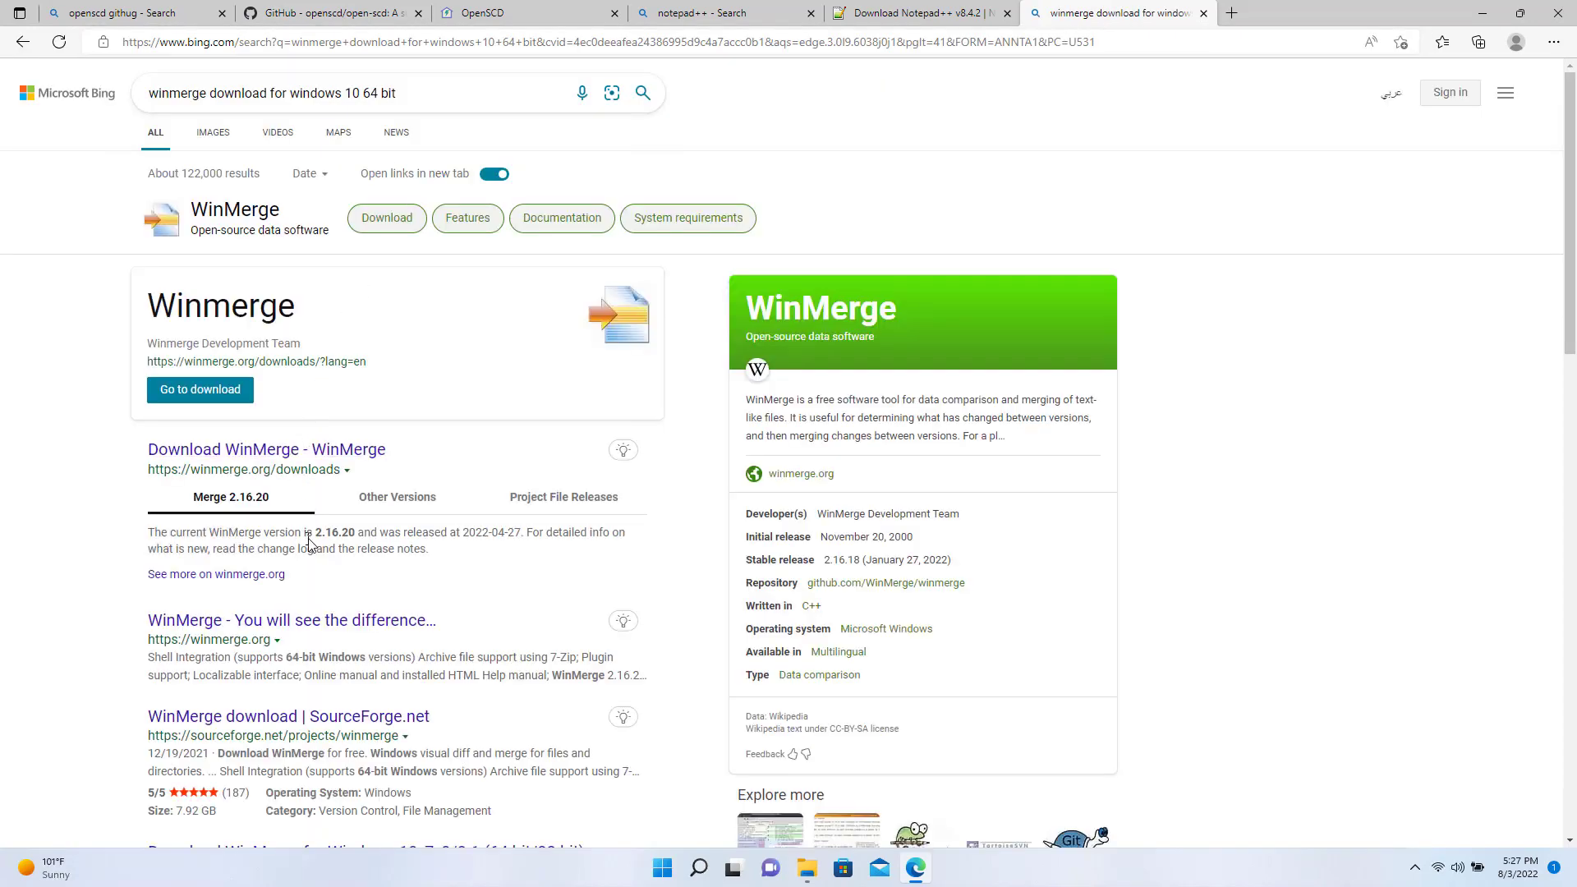
- Download WinMerge-2.16.22-x64-Setup.exe from the WinMerge downloads page and show it in its folder
{"action": "left_click", "coordinate": [275, 454]}
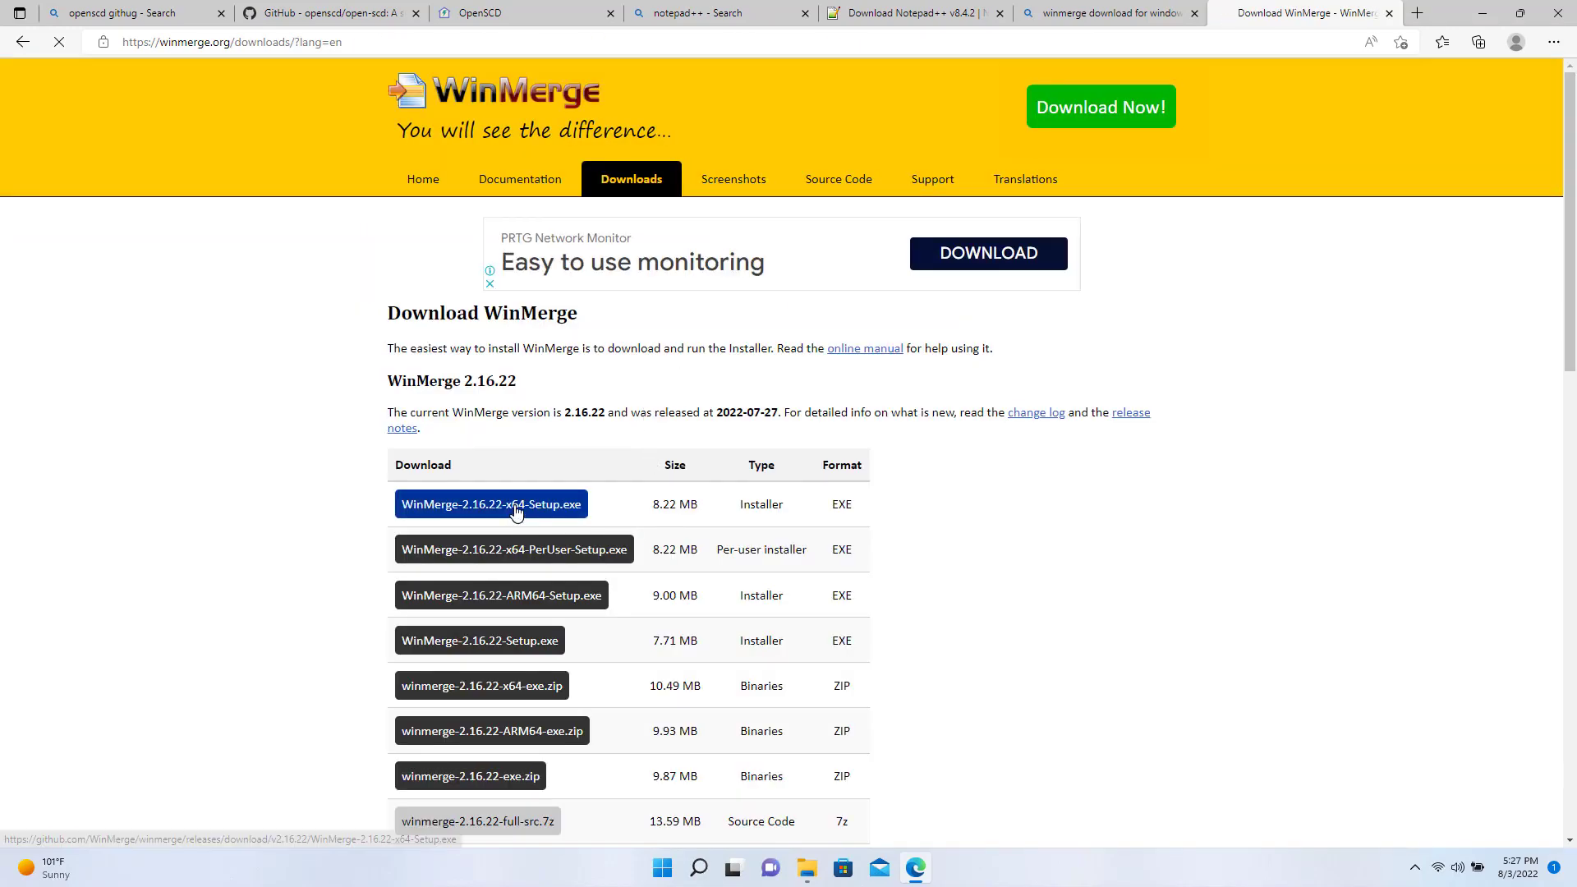
{"action": "left_click", "coordinate": [511, 506]}
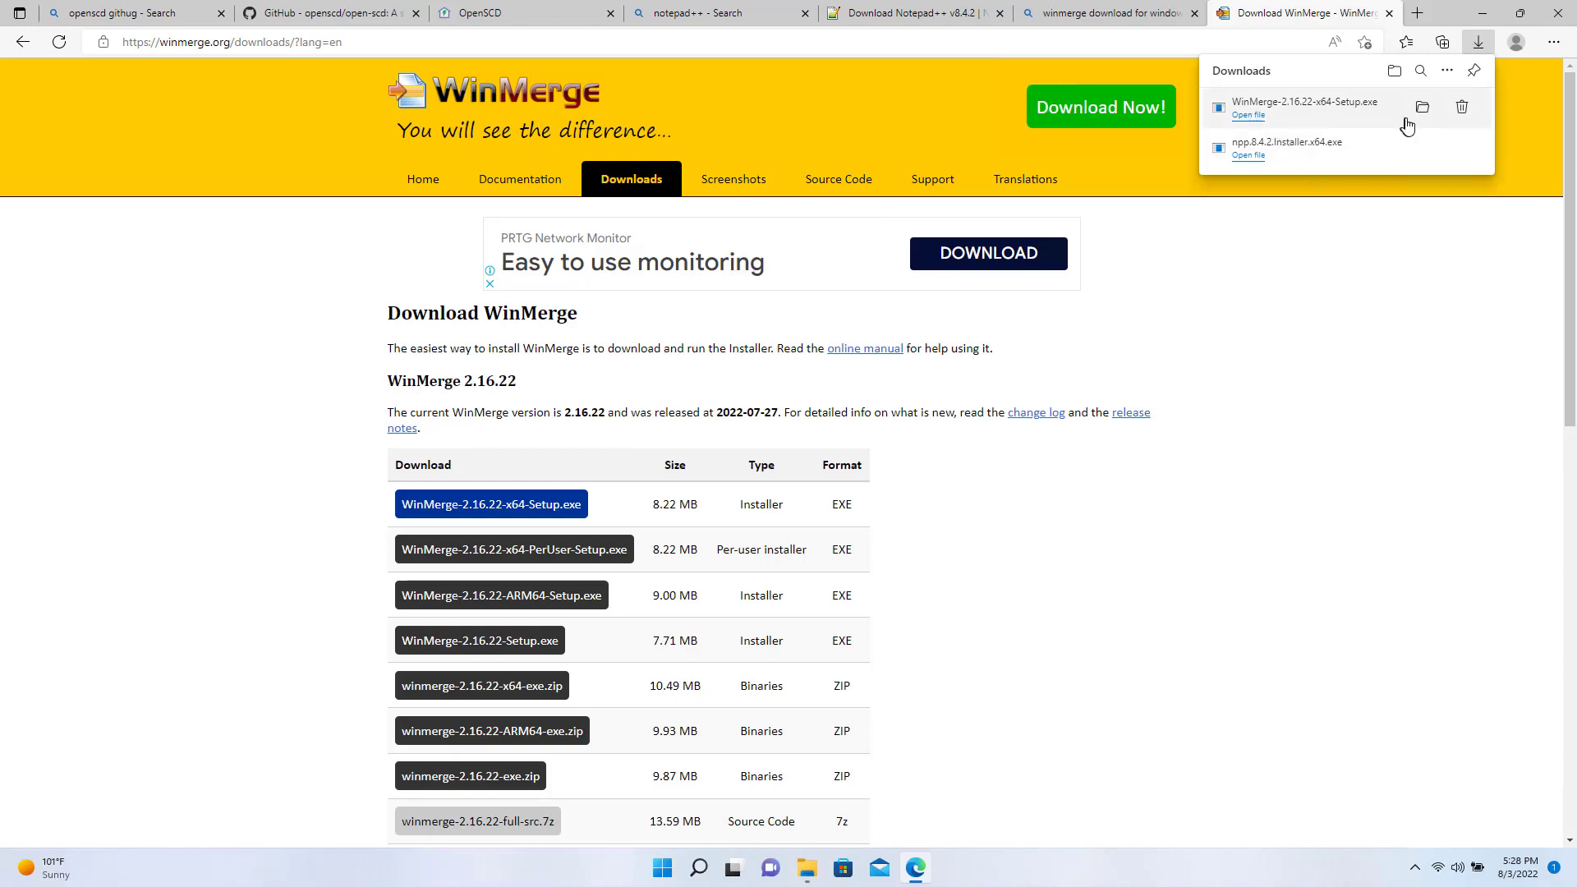
{"action": "left_click", "coordinate": [1421, 110]}
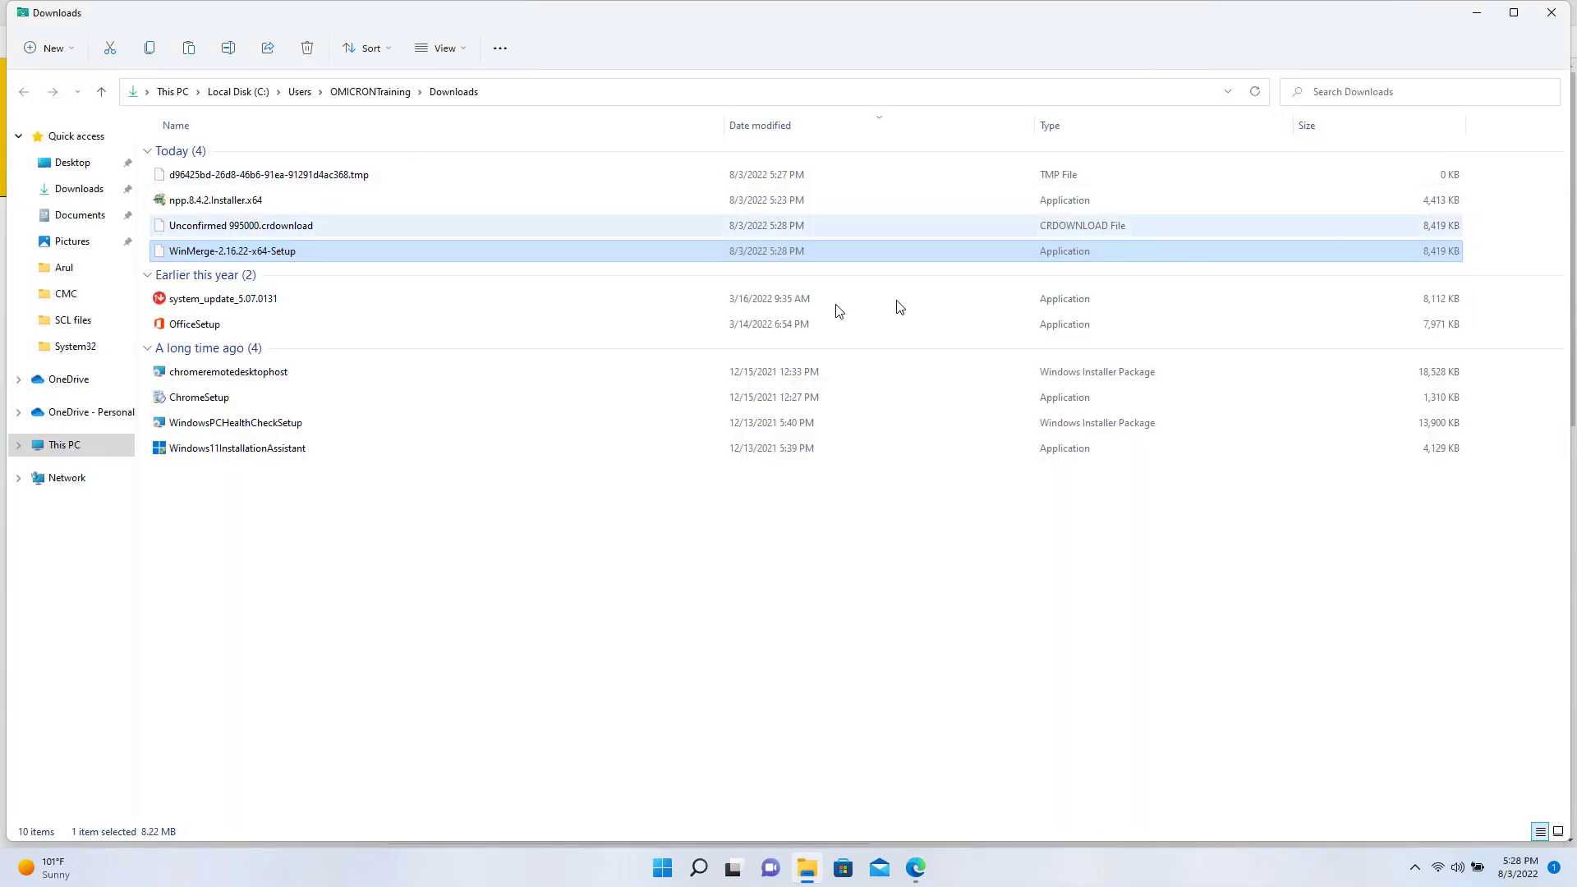
- Run the WinMerge-2.16.22-x64-Setup installer and allow it to make changes to the device
{"action": "right_click", "coordinate": [397, 260]}
{"action": "left_click", "coordinate": [472, 333]}
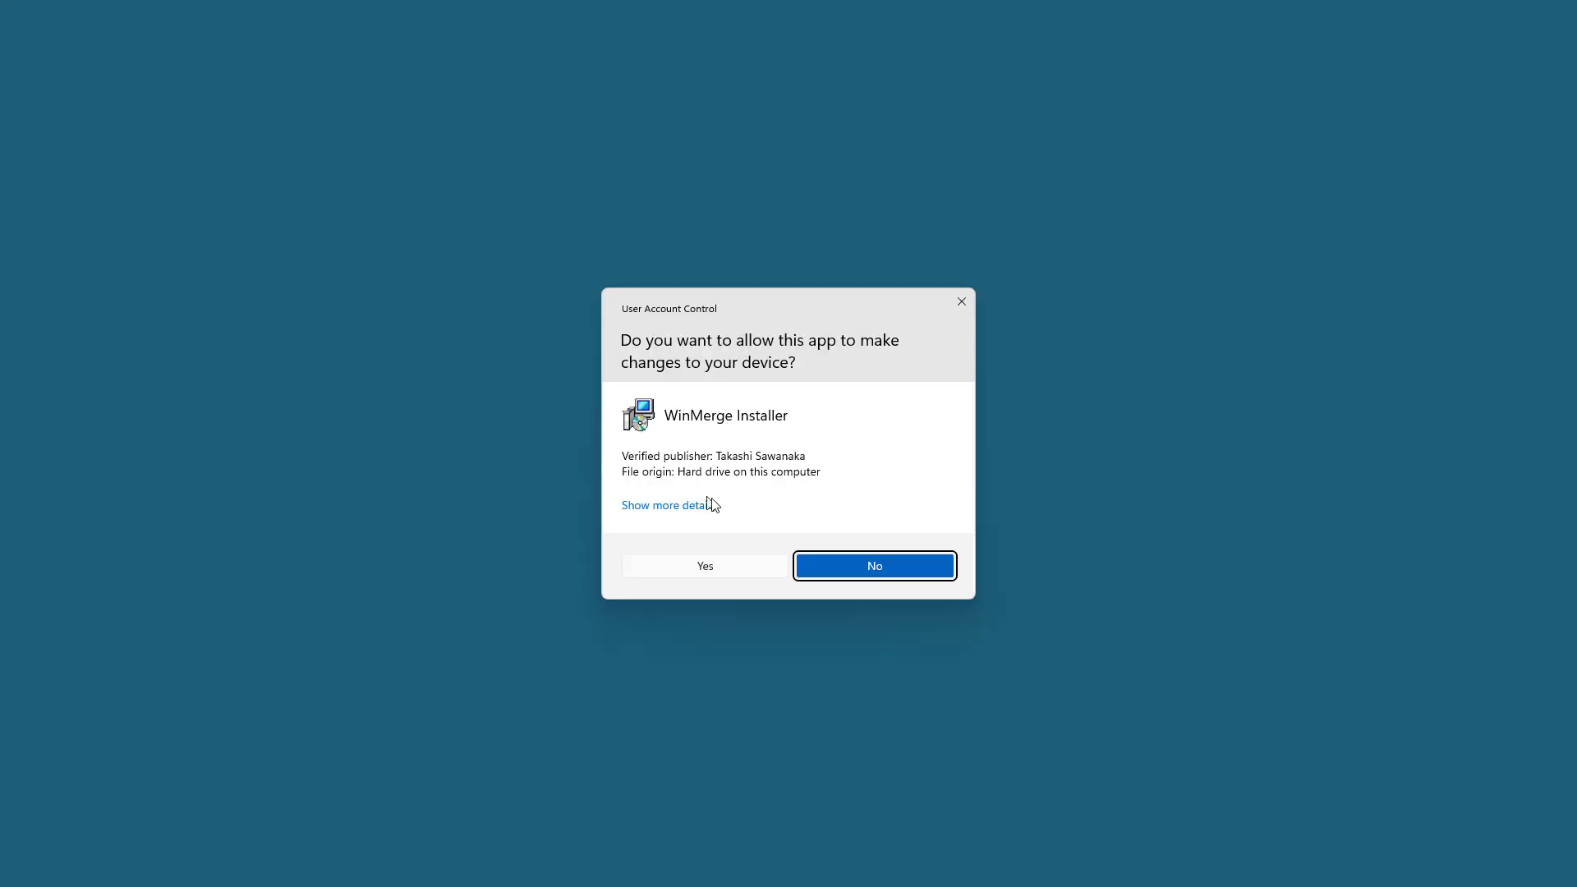
{"action": "left_click", "coordinate": [721, 568]}
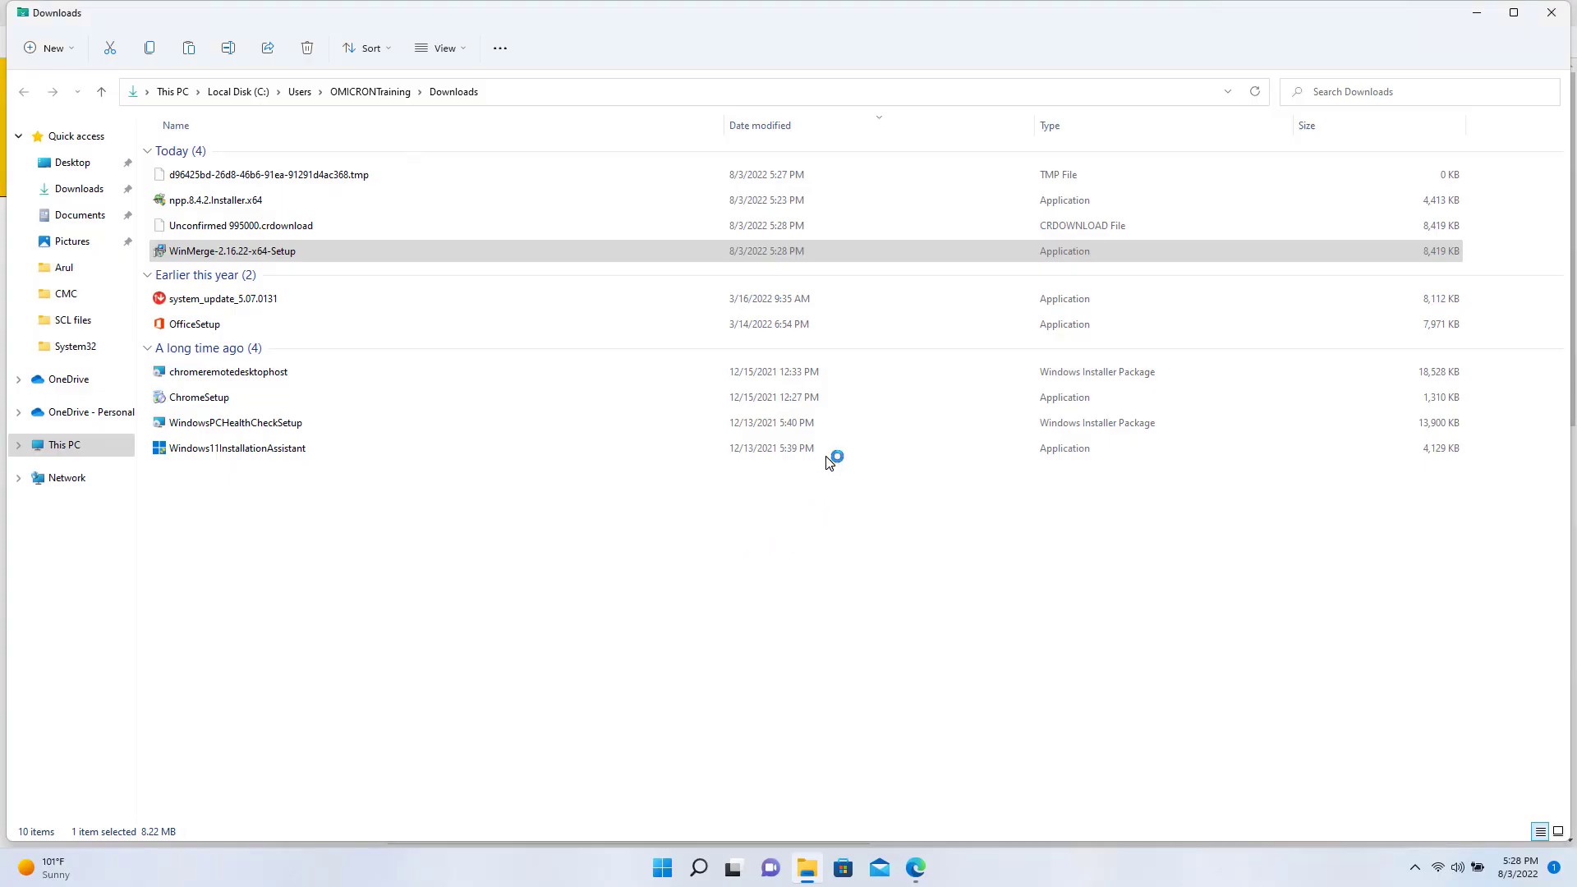
- Install WinMerge with the default settings in C:\Program Files\WinMerge and launch it on finishing
{"action": "left_click", "coordinate": [887, 563]}
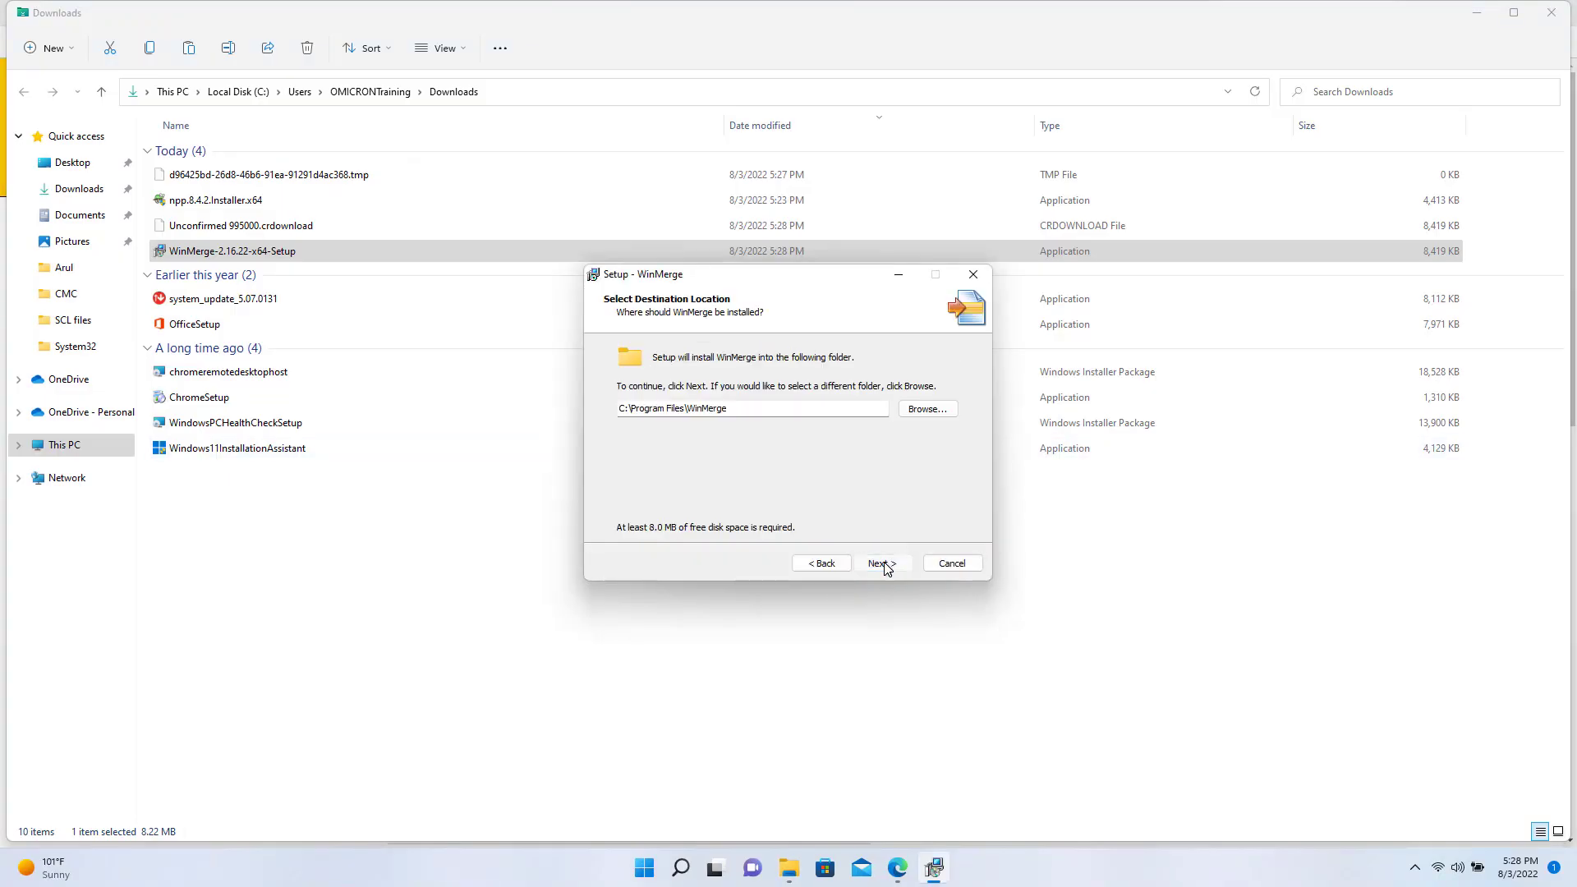
{"action": "left_click", "coordinate": [887, 564]}
{"action": "left_click", "coordinate": [886, 565]}
{"action": "left_click", "coordinate": [885, 565]}
{"action": "left_click", "coordinate": [886, 565]}
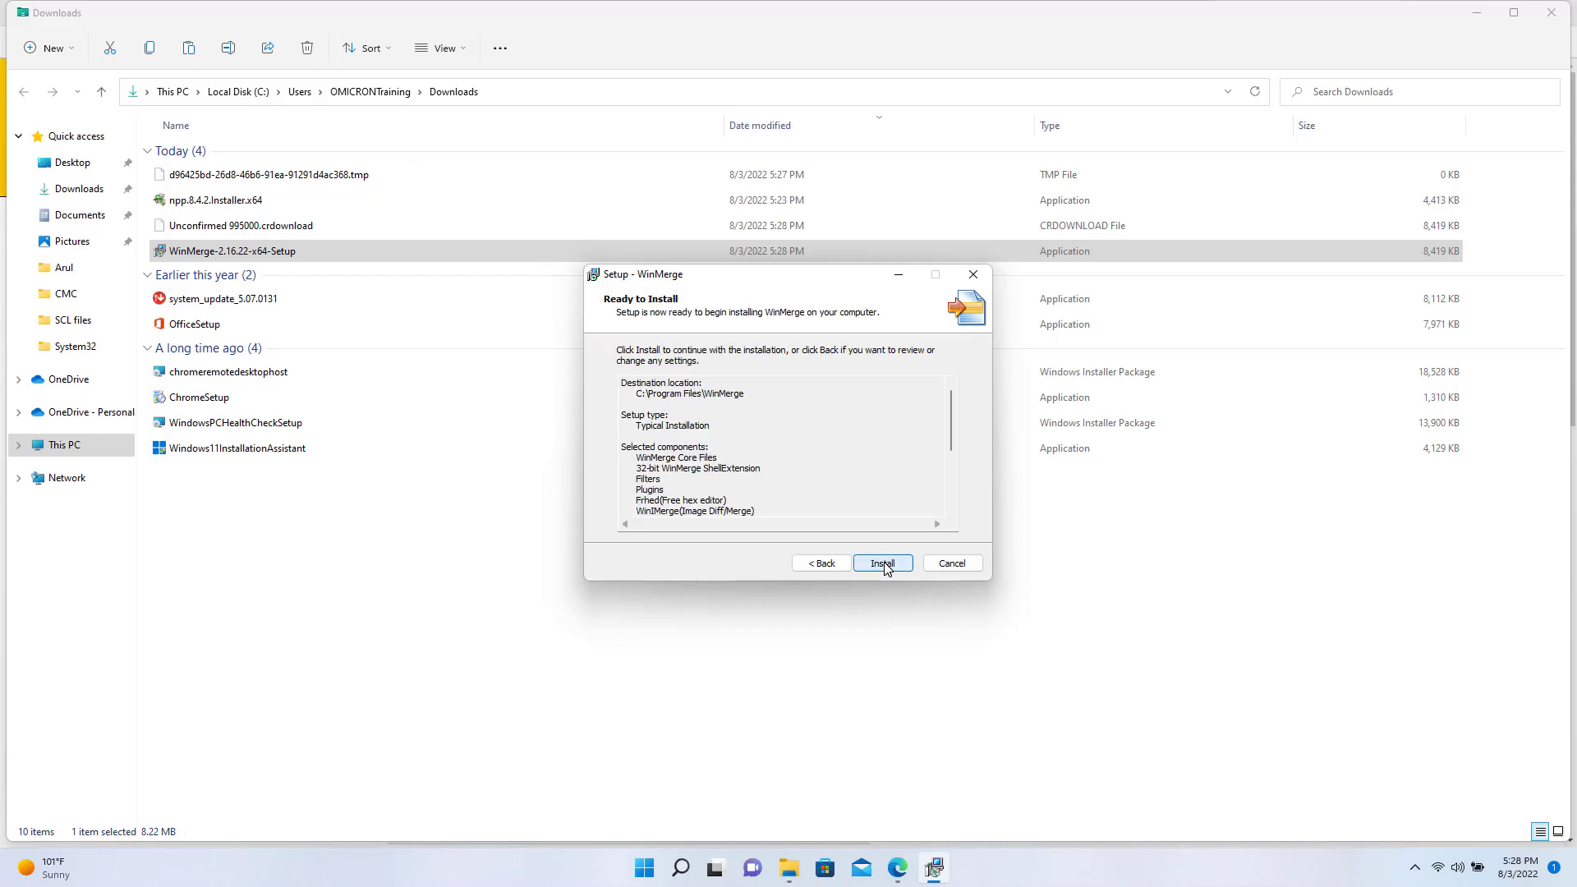
{"action": "left_click", "coordinate": [886, 565]}
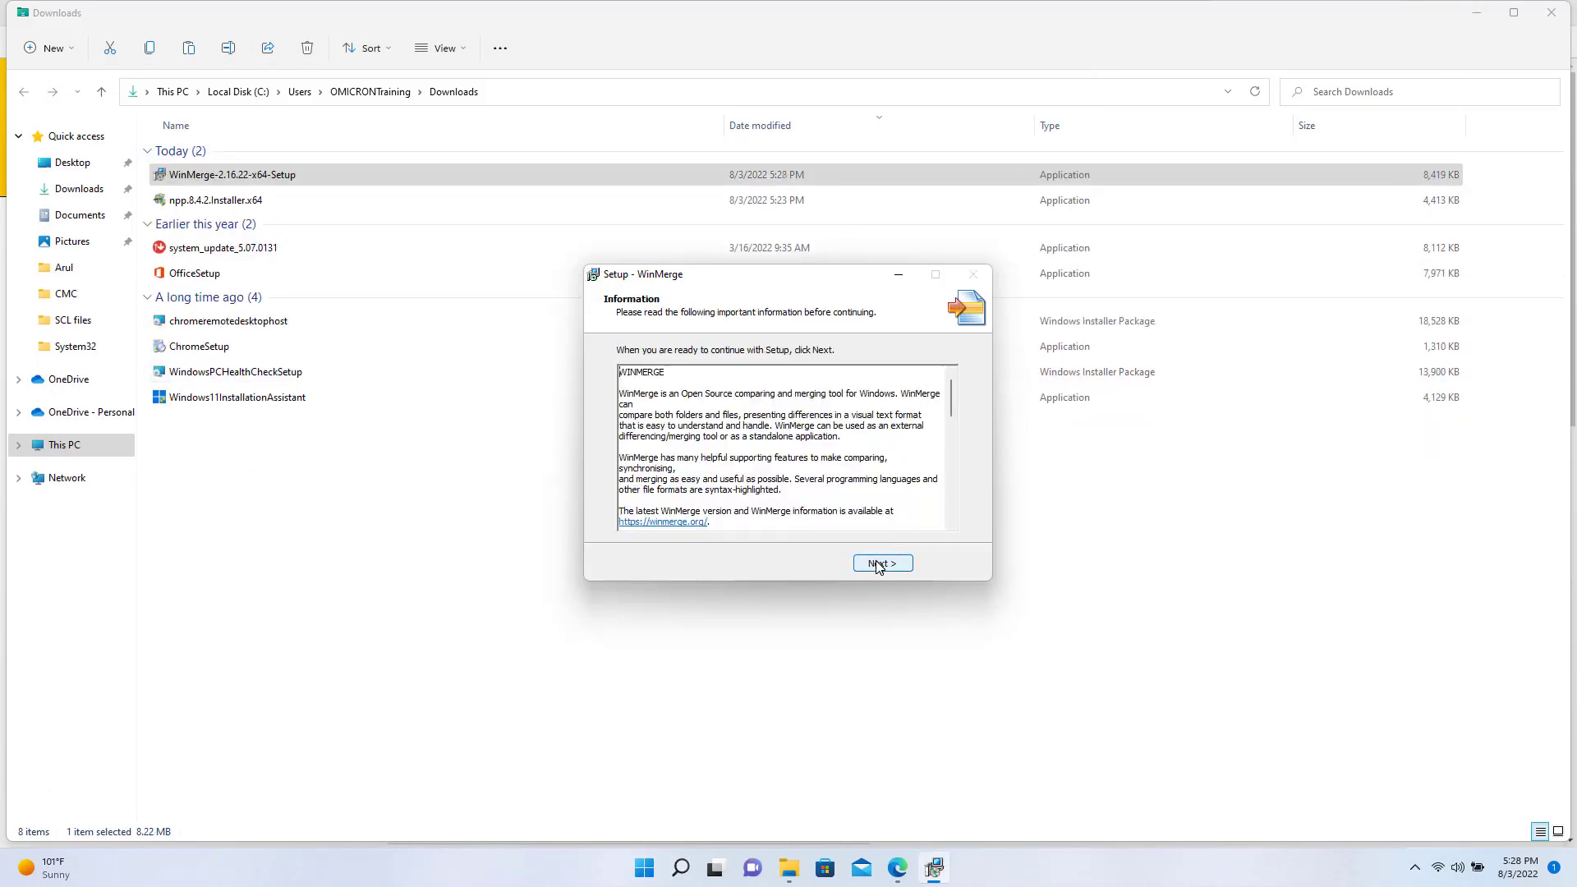
{"action": "left_click", "coordinate": [878, 565]}
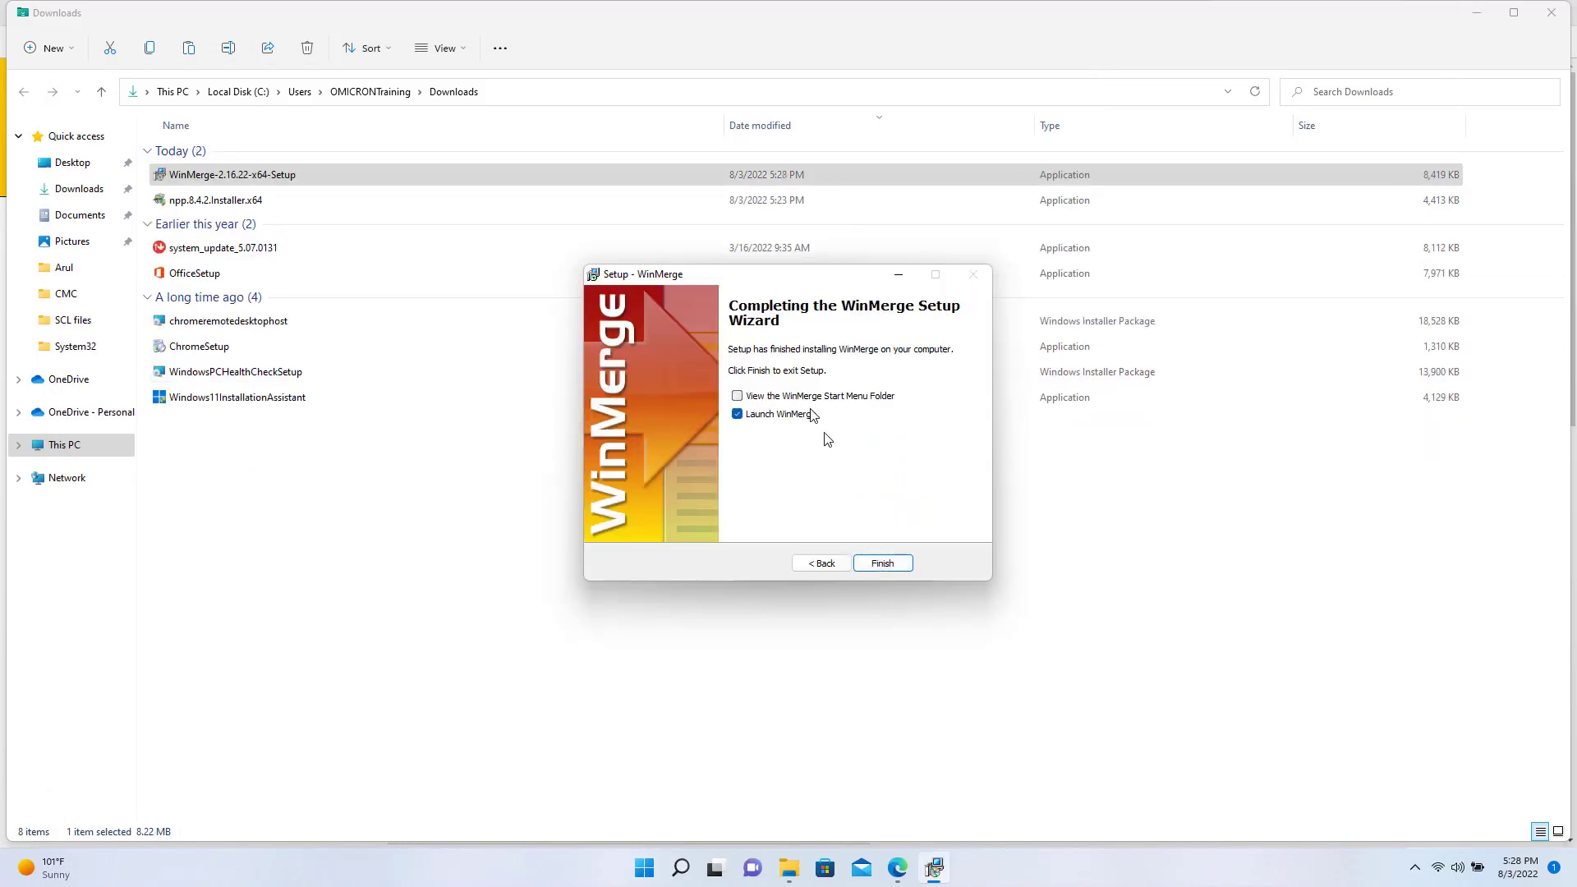
{"action": "left_click", "coordinate": [882, 564]}
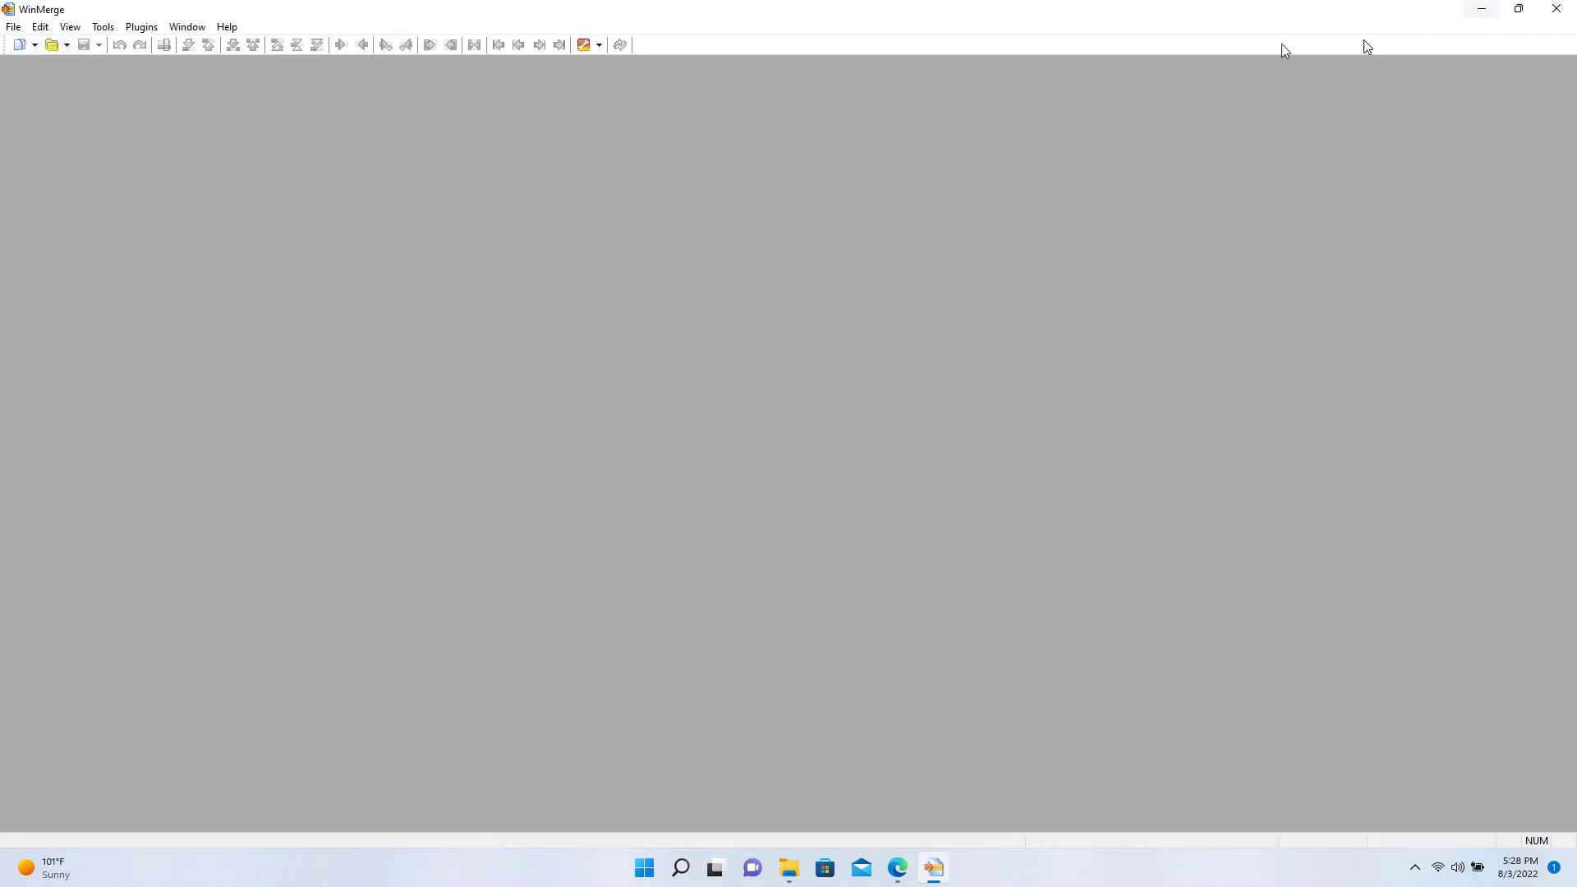
- Minimize WinMerge and open the SCL files folder on the Desktop in File Explorer
{"action": "left_click", "coordinate": [15, 26]}
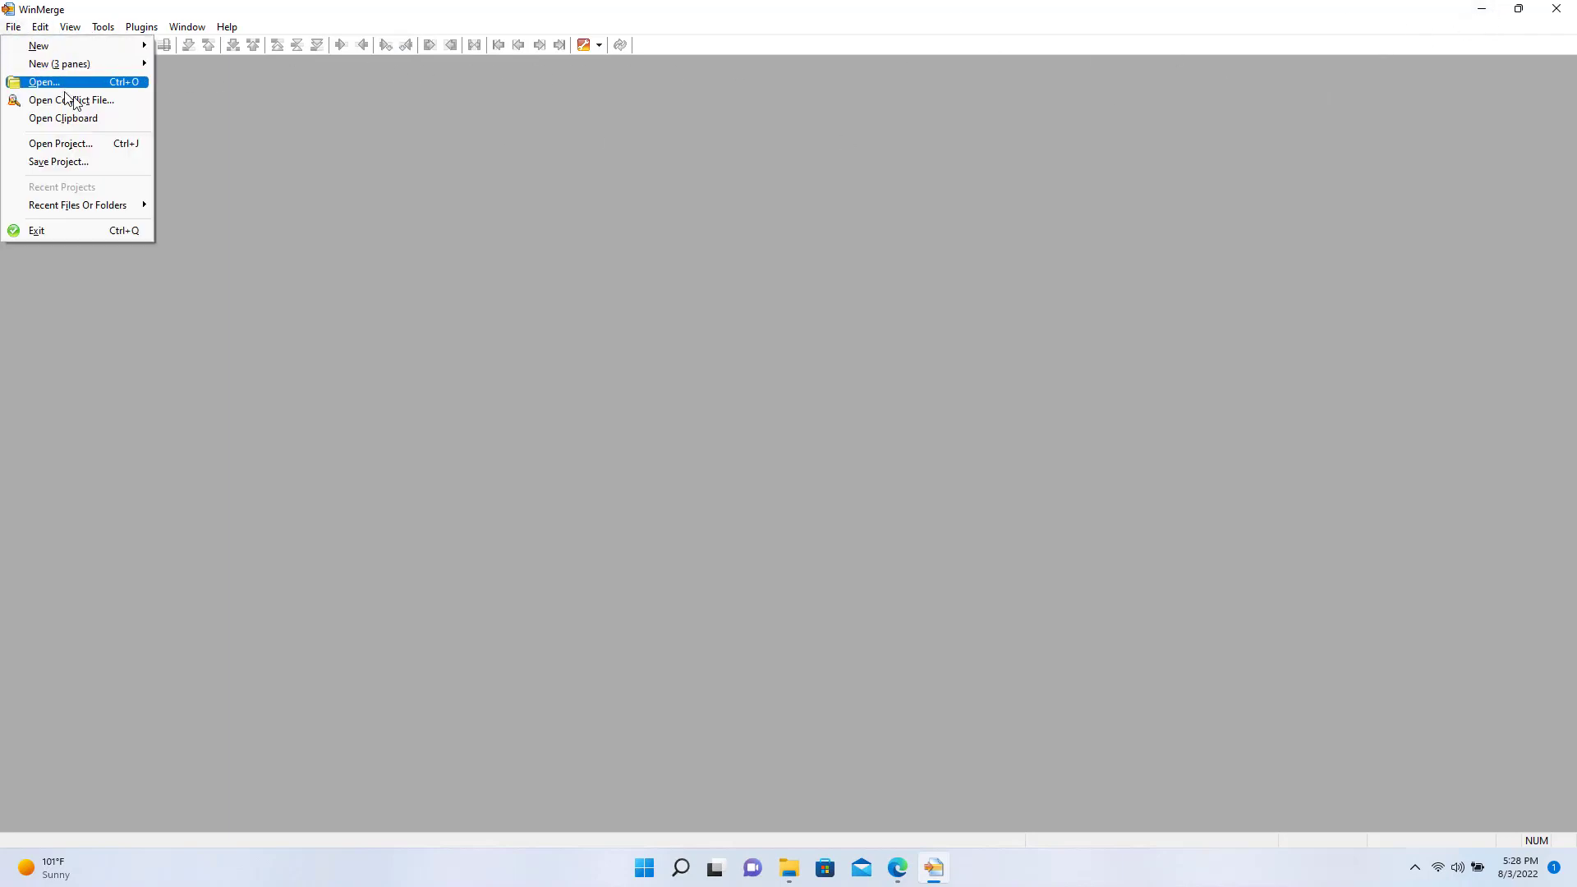
{"action": "left_click", "coordinate": [1483, 11]}
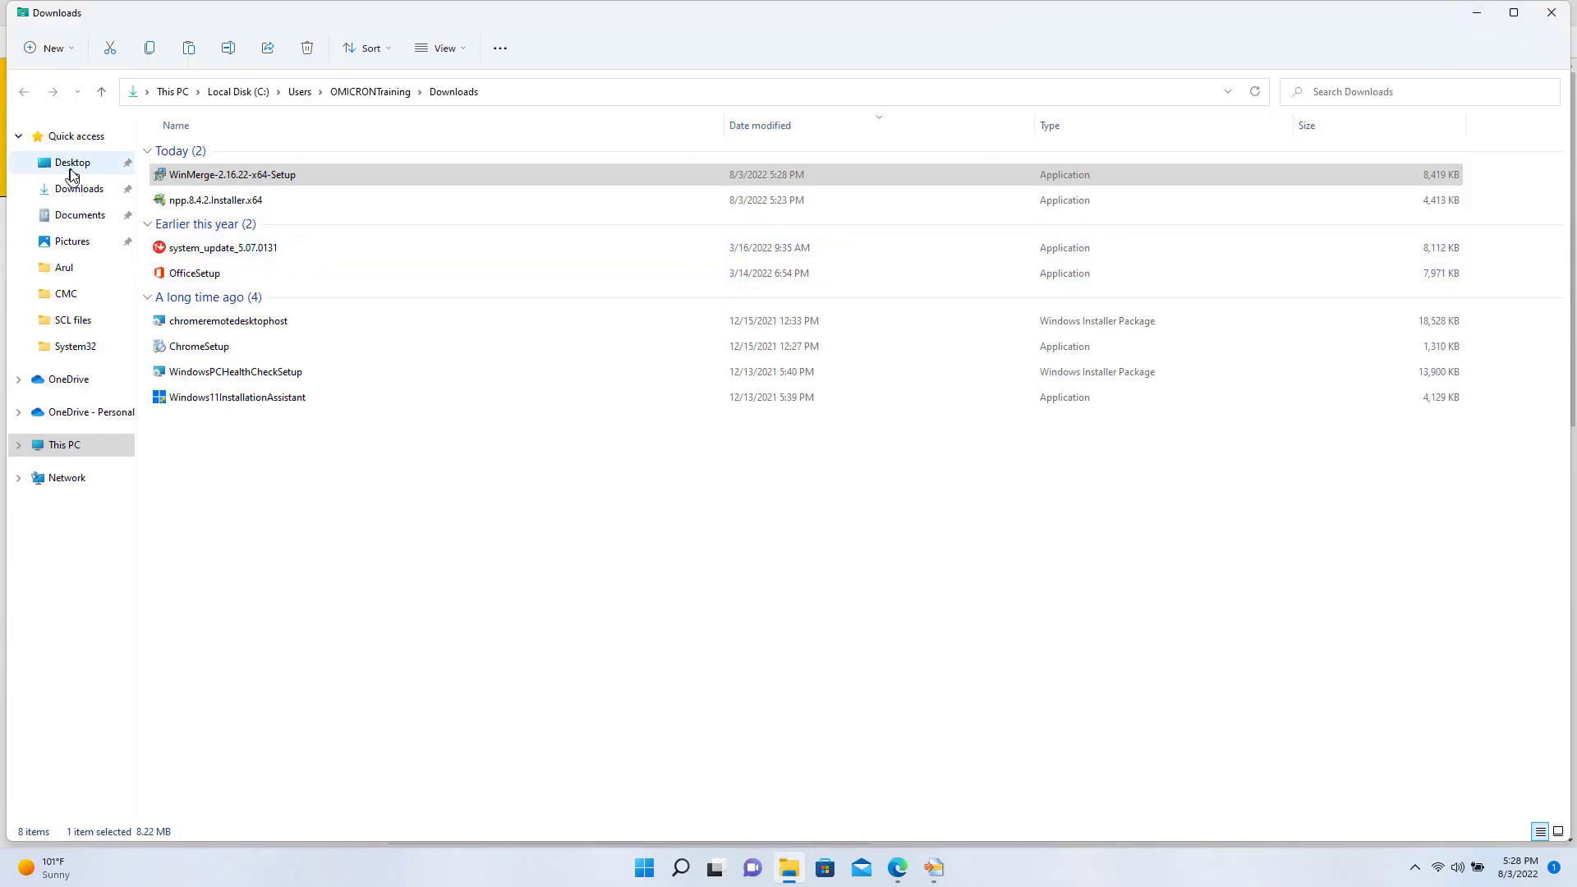
{"action": "left_click", "coordinate": [69, 164]}
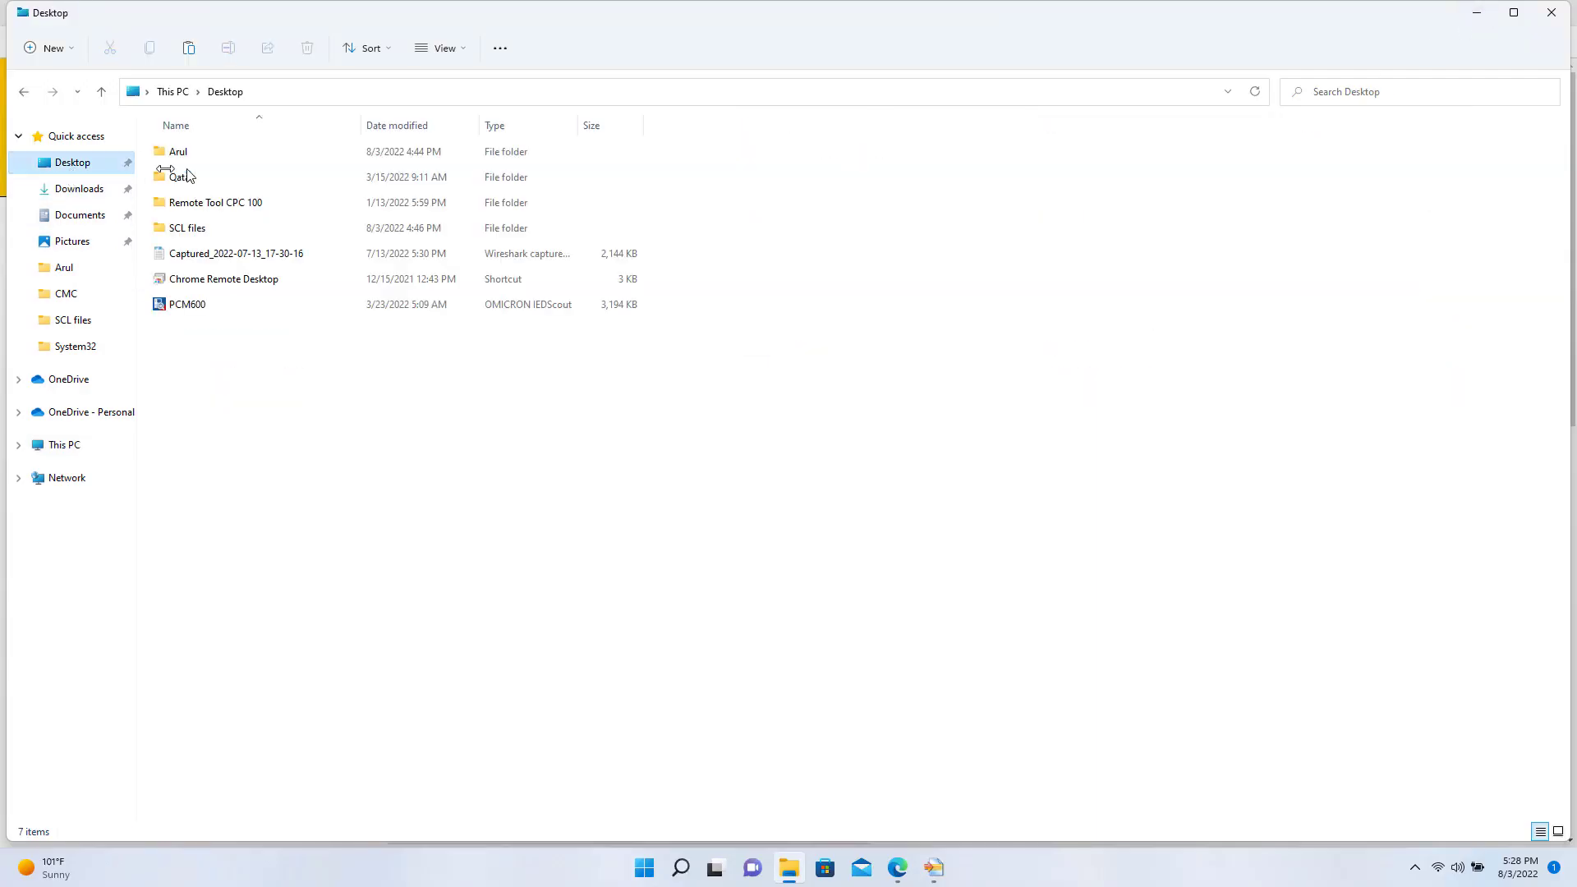
{"action": "double_click", "coordinate": [237, 227]}
{"action": "left_click", "coordinate": [298, 156]}
{"action": "right_click", "coordinate": [297, 156]}
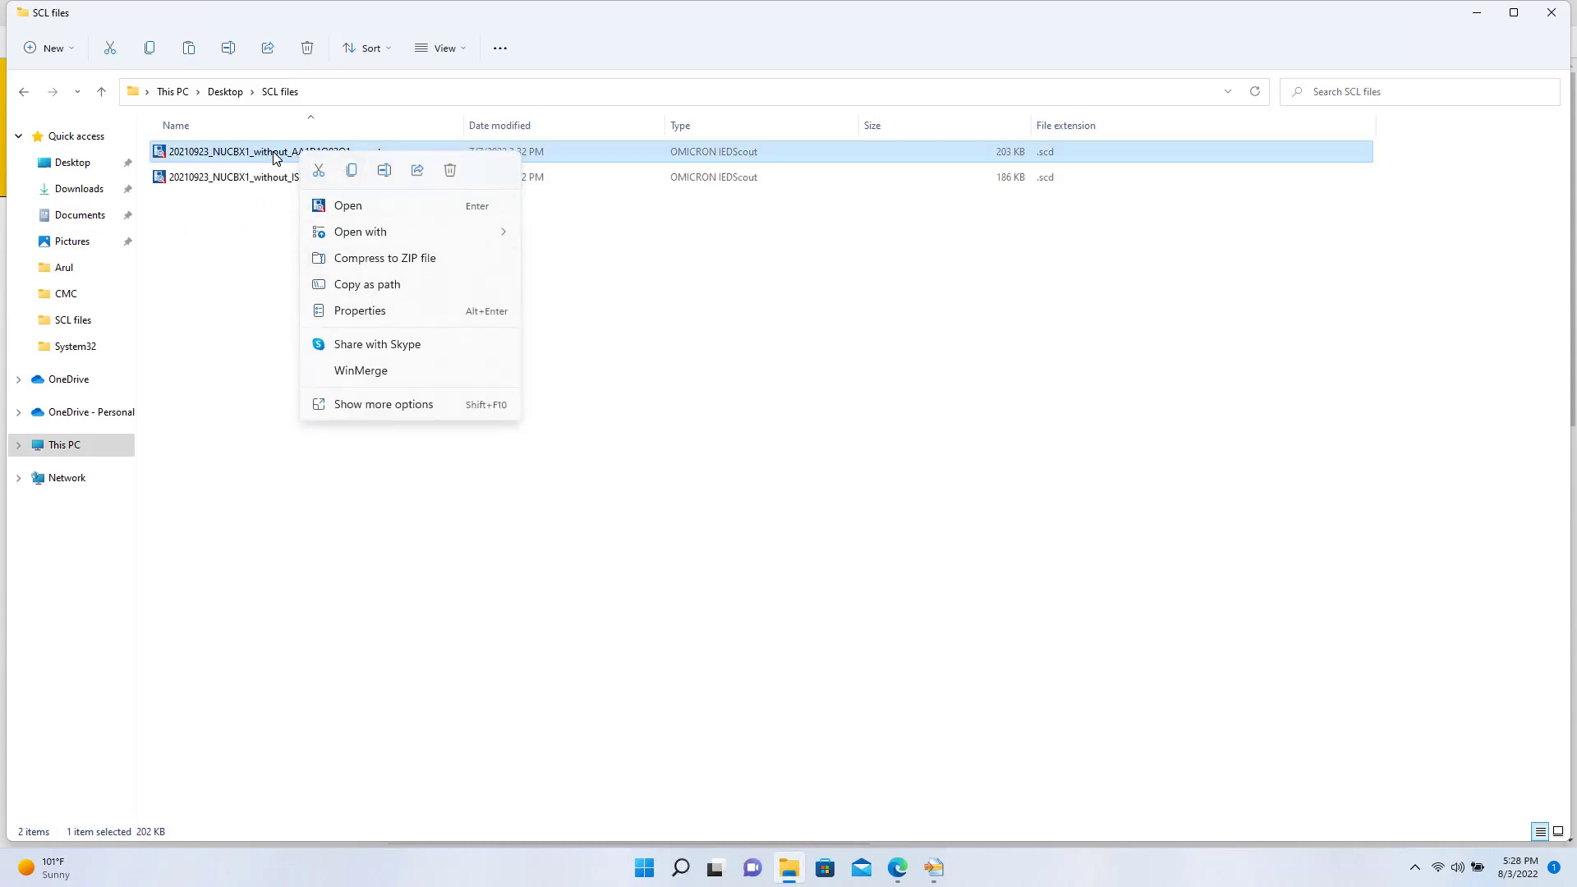
{"action": "left_click", "coordinate": [261, 250]}
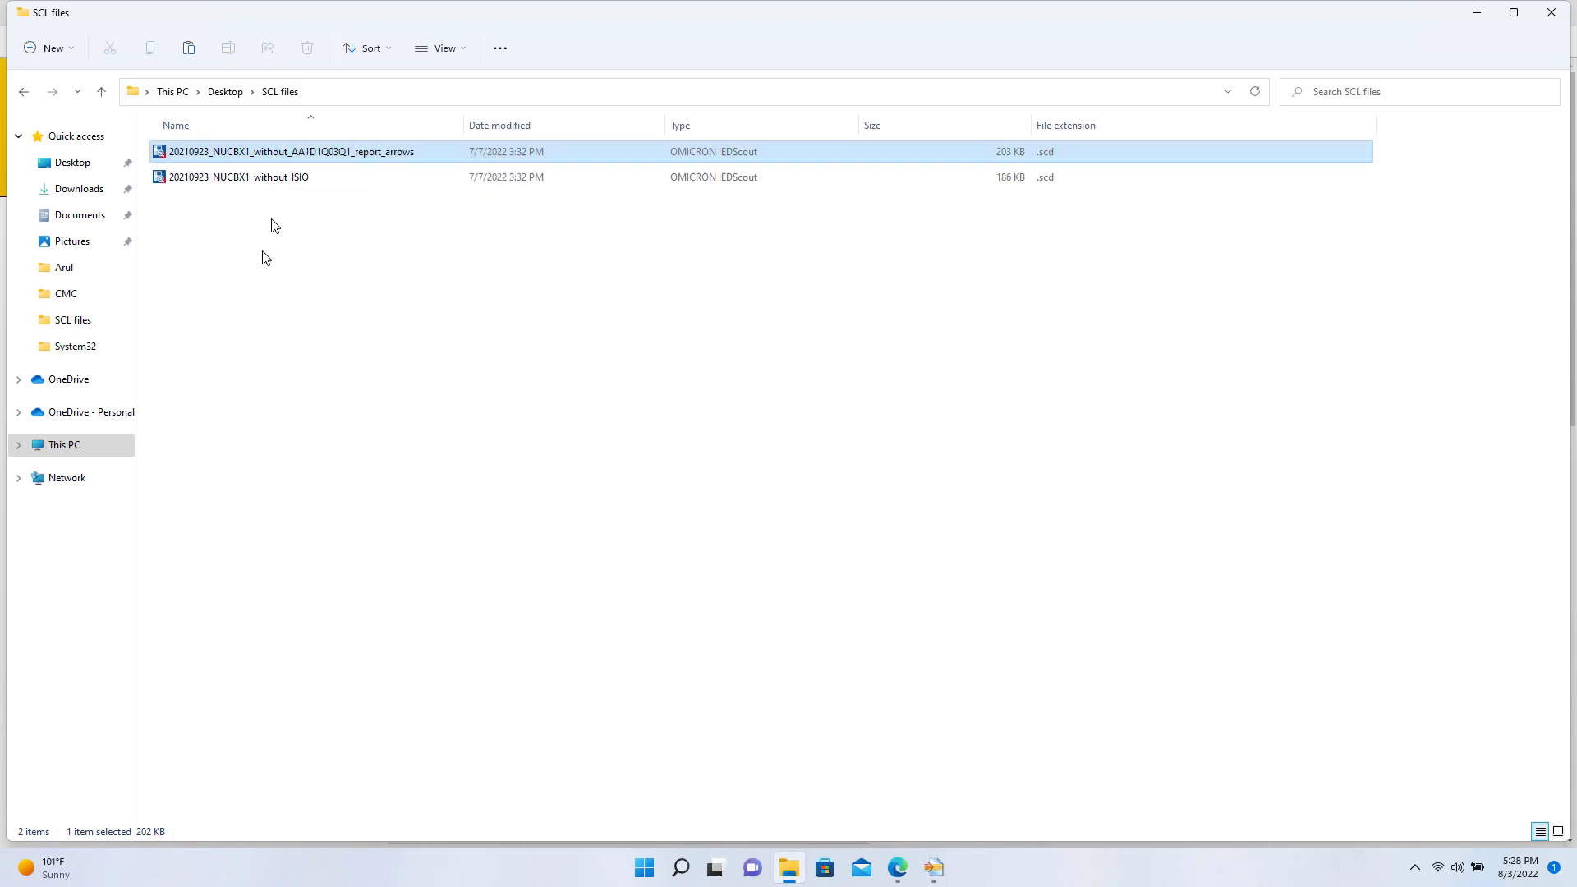
- Send 20210923_NUCBX1_without_AA1D1Q03Q1_report_arrows to WinMerge as the first file to compare
{"action": "left_click", "coordinate": [359, 152]}
{"action": "right_click", "coordinate": [414, 152]}
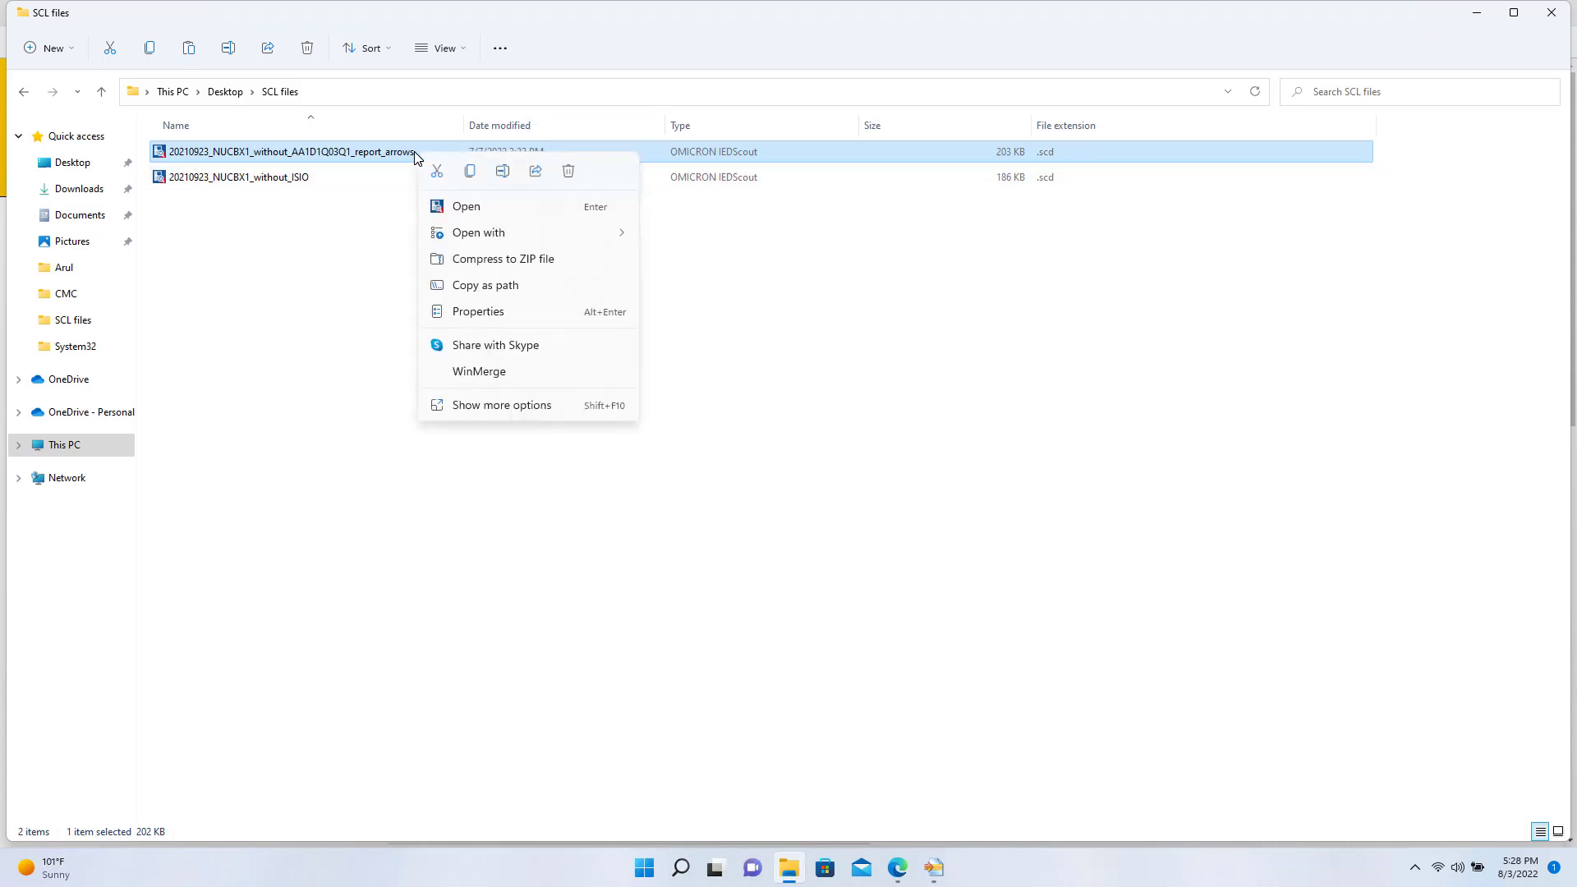
{"action": "left_click", "coordinate": [491, 372]}
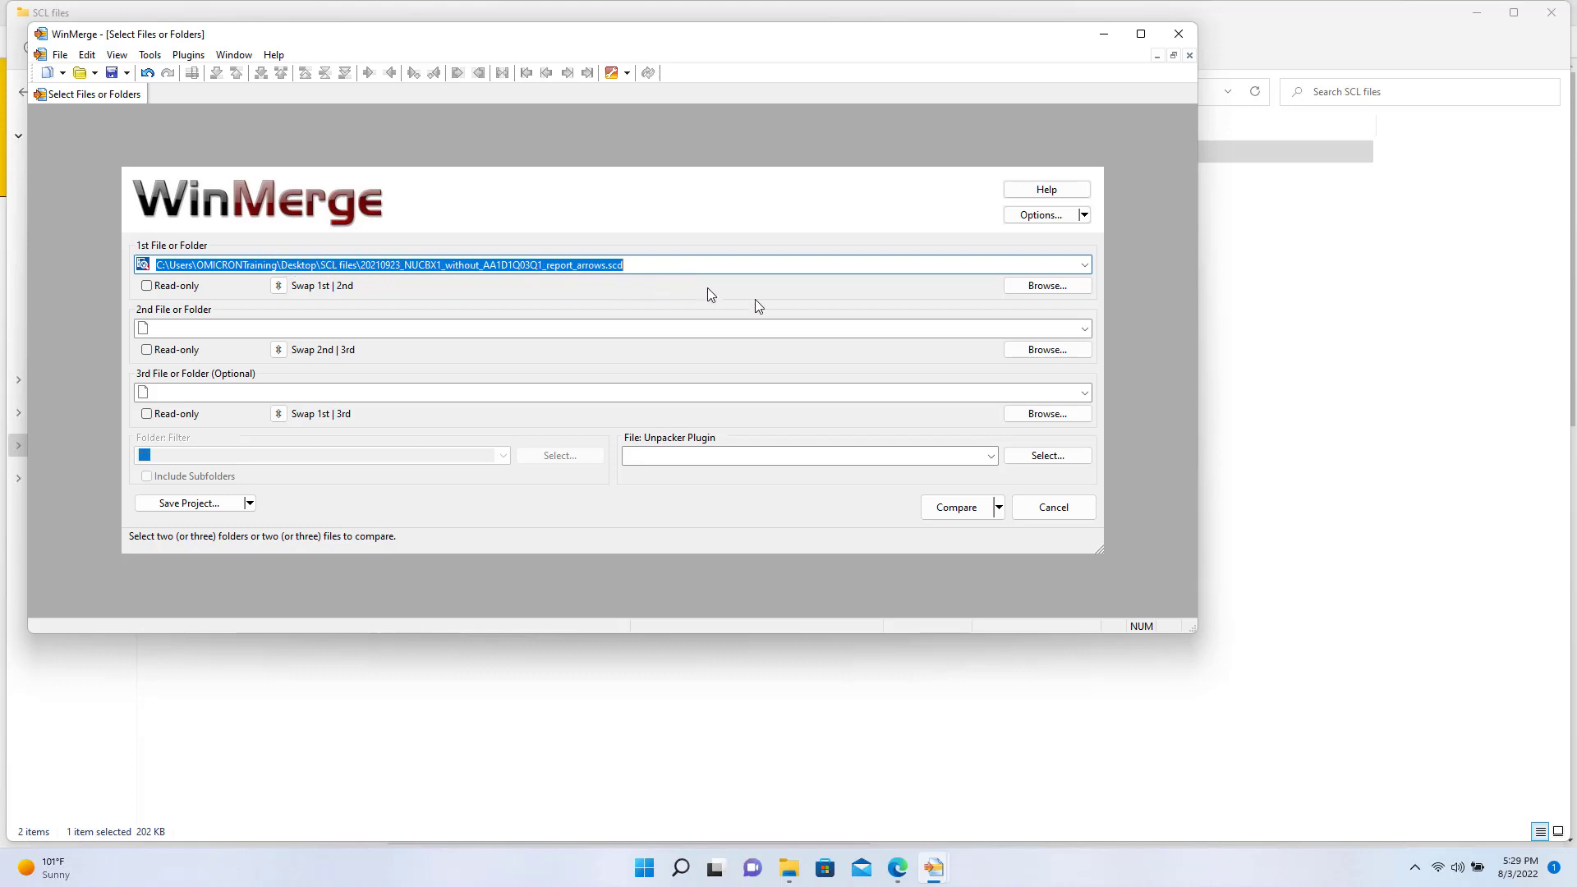
- Choose 20210923_NUCBX1_without_ISIO from the SCL files folder as the second file, run the comparison and maximize the window
{"action": "left_click", "coordinate": [1037, 352]}
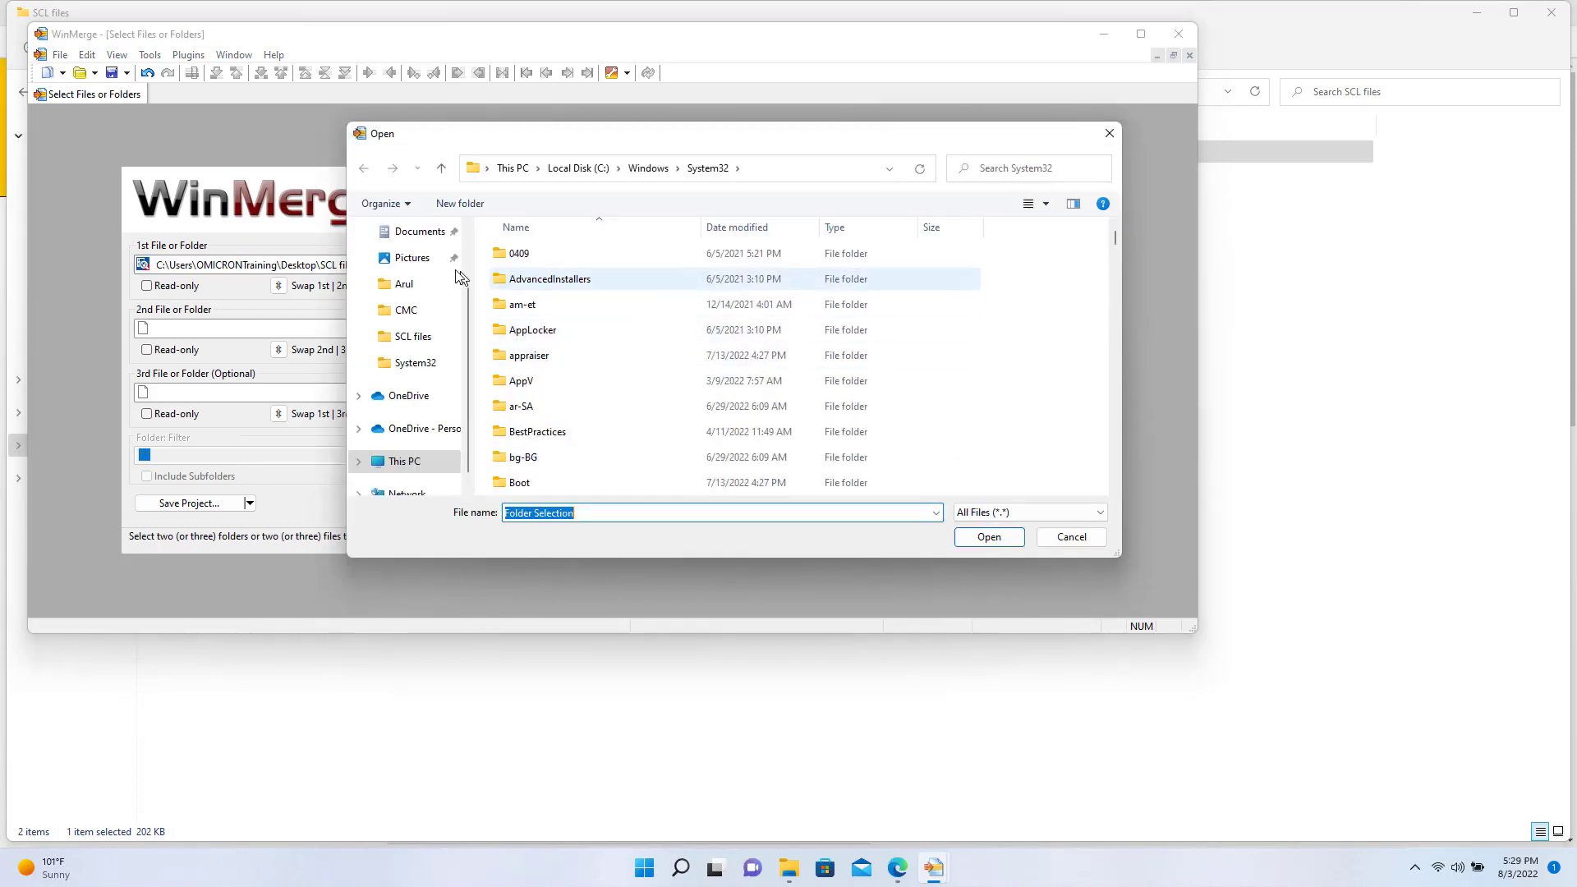
{"action": "left_click", "coordinate": [424, 338]}
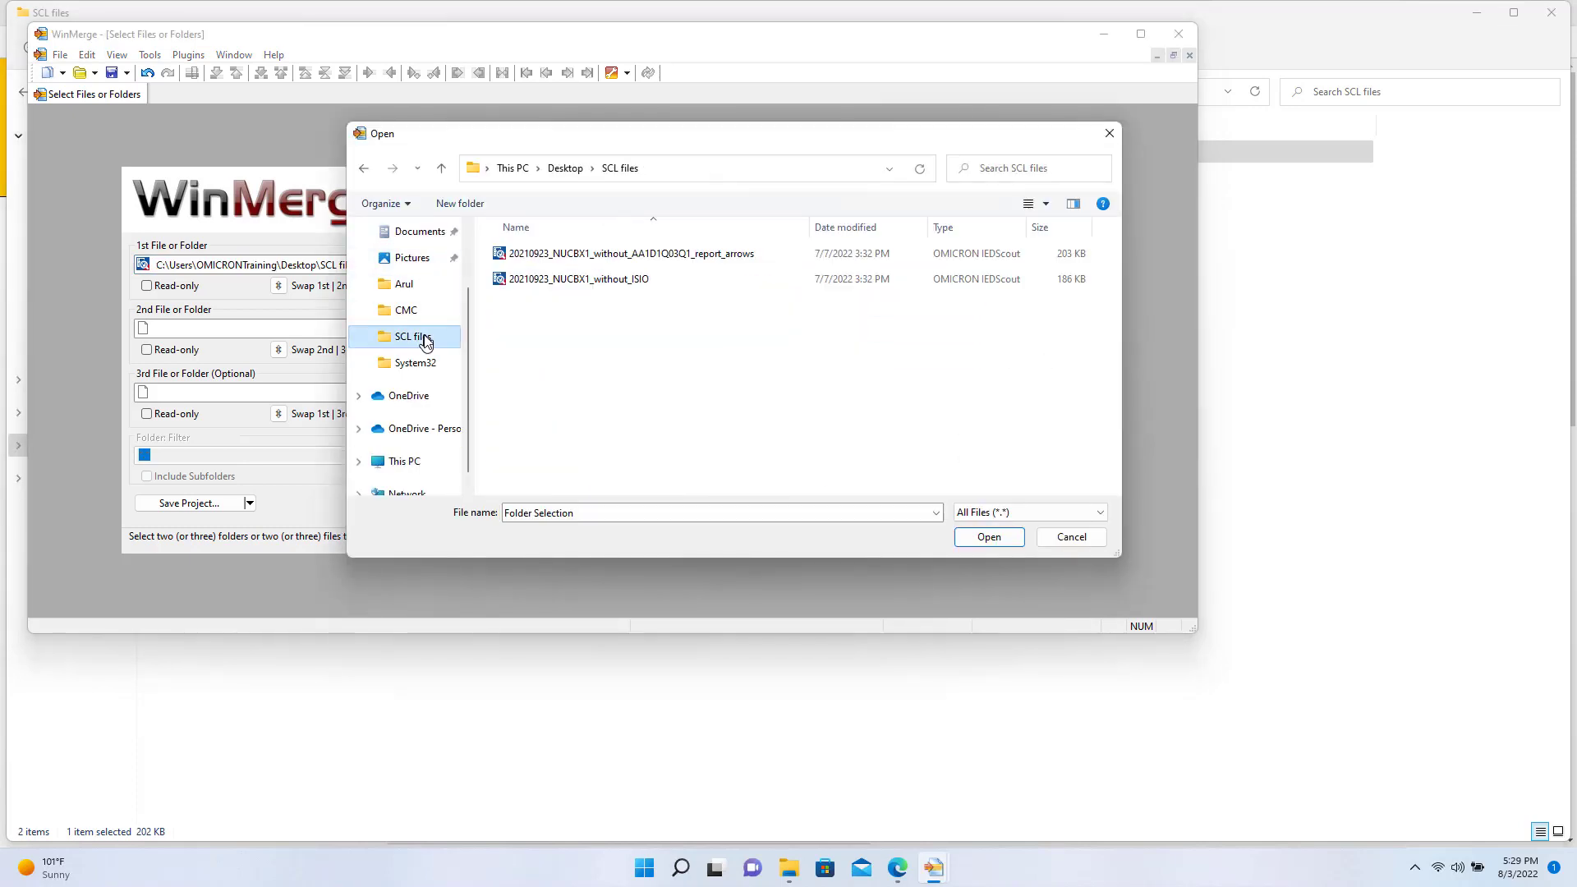
{"action": "left_click", "coordinate": [567, 280]}
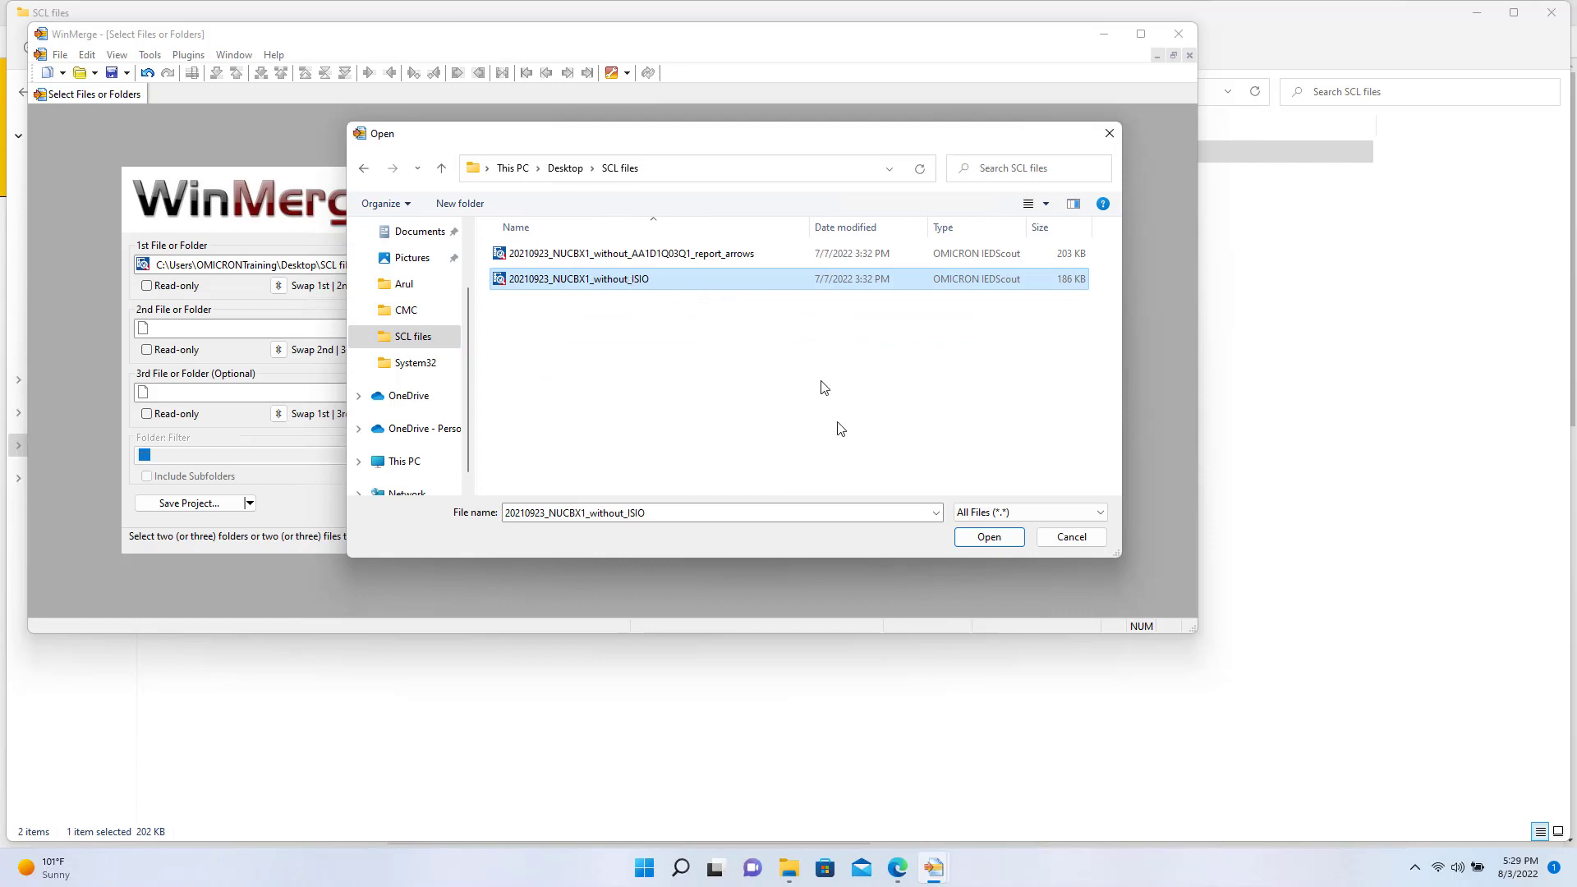
{"action": "left_click", "coordinate": [986, 539]}
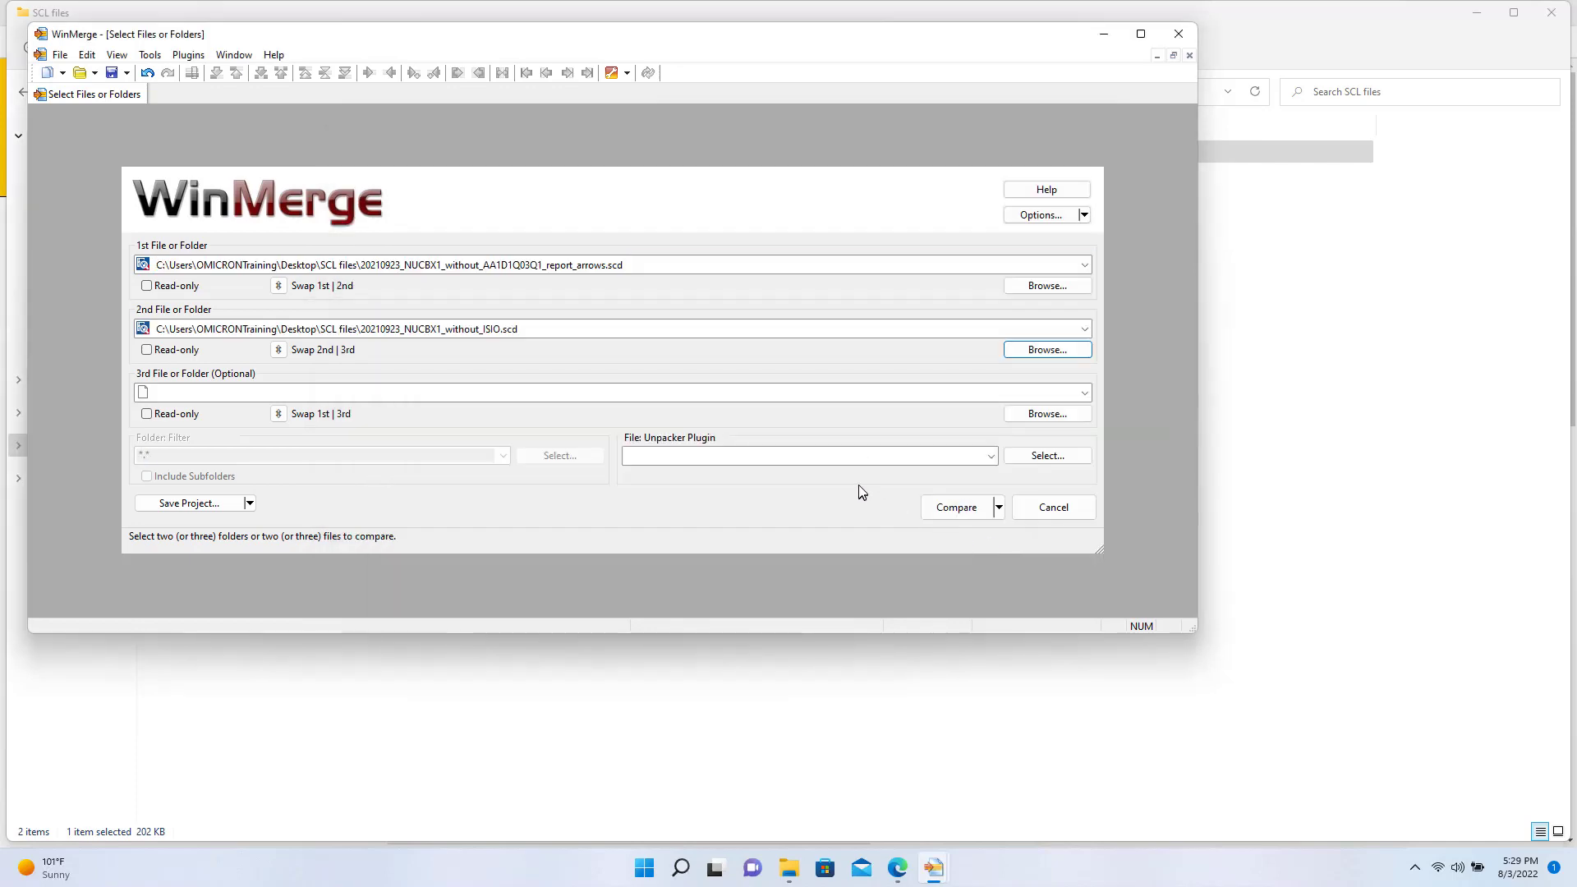
{"action": "left_click", "coordinate": [958, 509]}
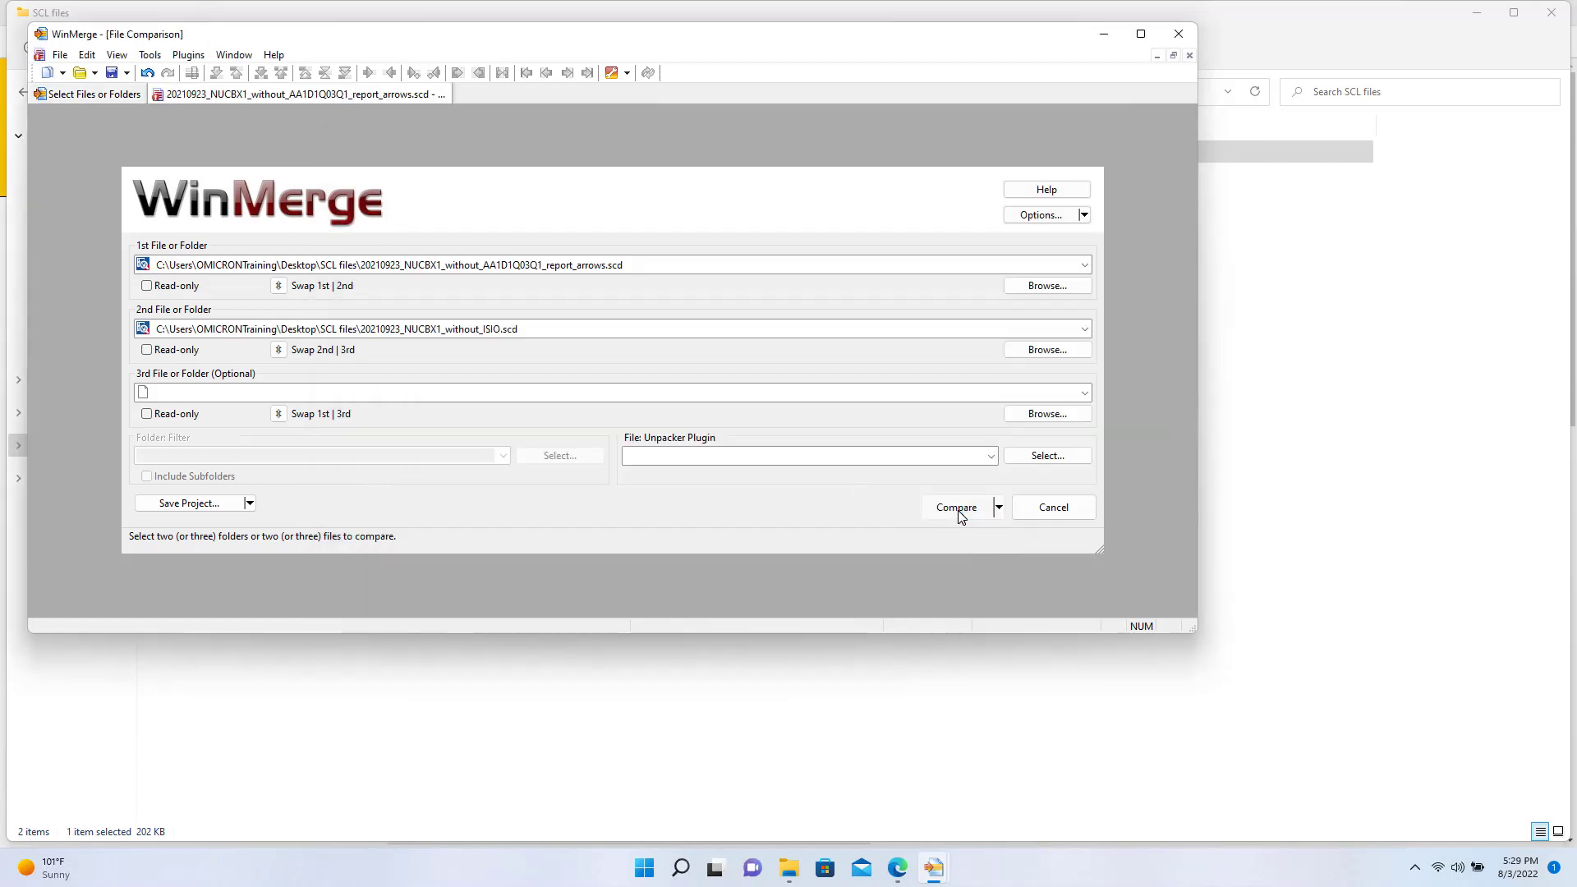
{"action": "left_click", "coordinate": [1141, 34]}
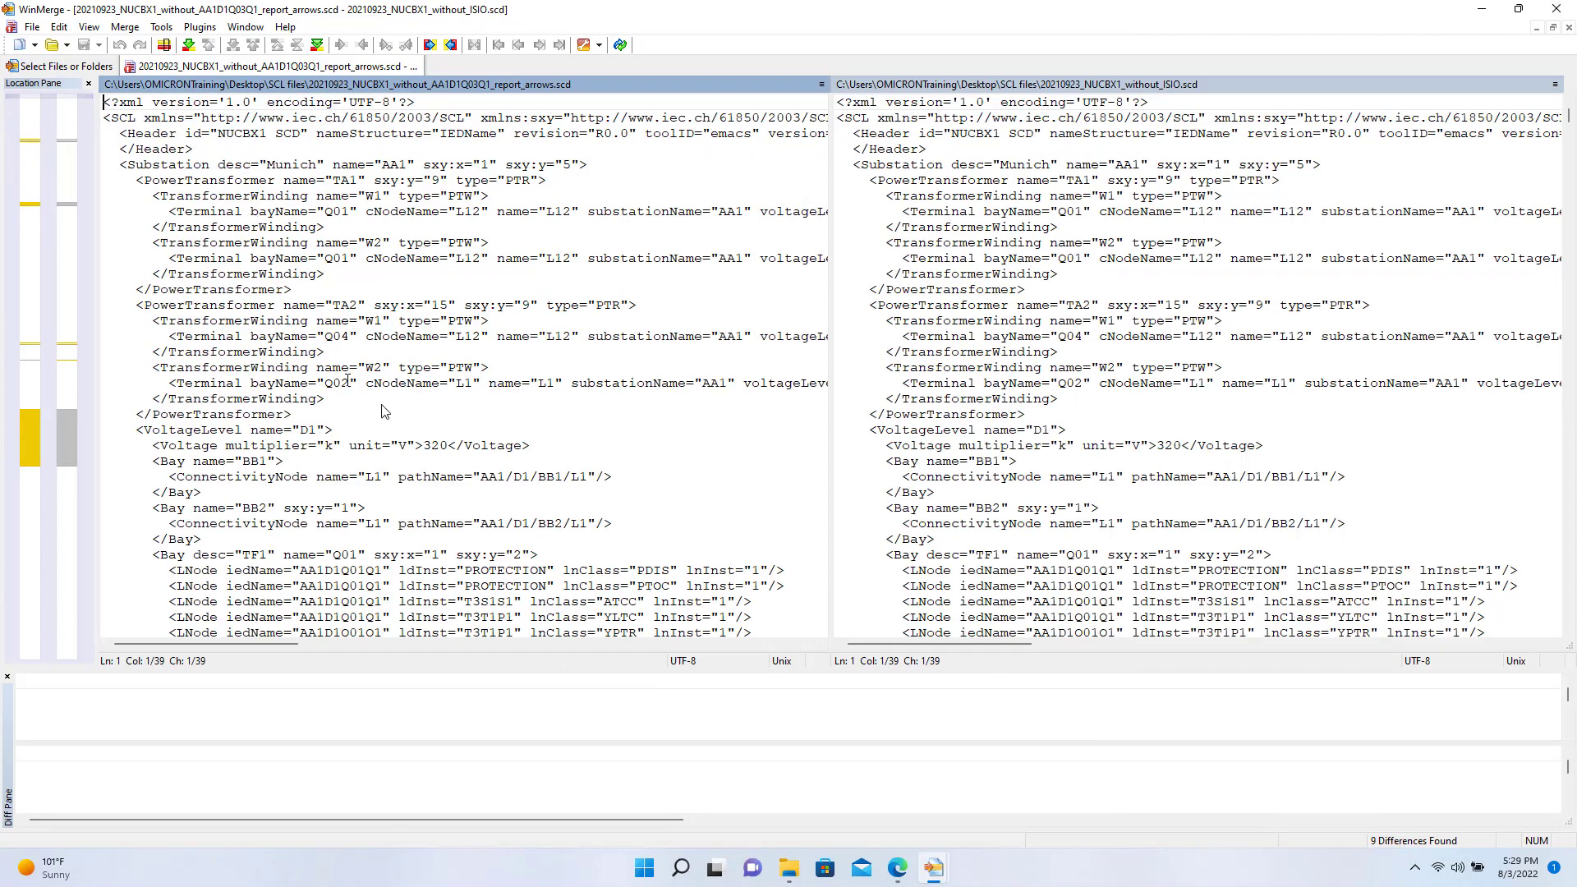
- Jump to the last difference between the two SCD files, return to the first, and step forward through all of them
{"action": "left_click", "coordinate": [319, 46]}
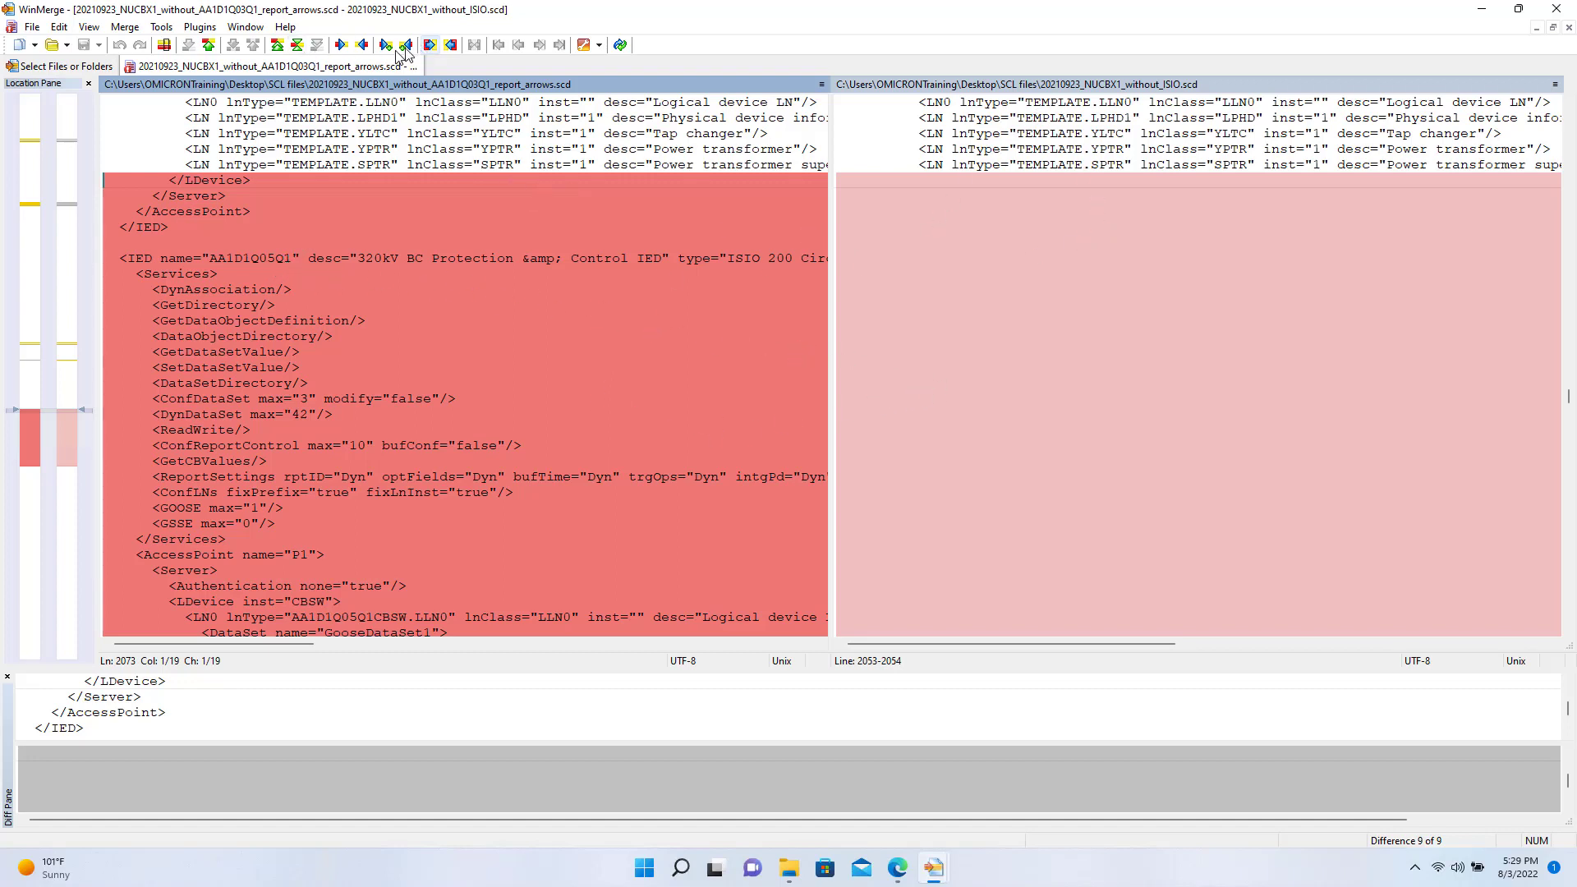
{"action": "left_click", "coordinate": [276, 51]}
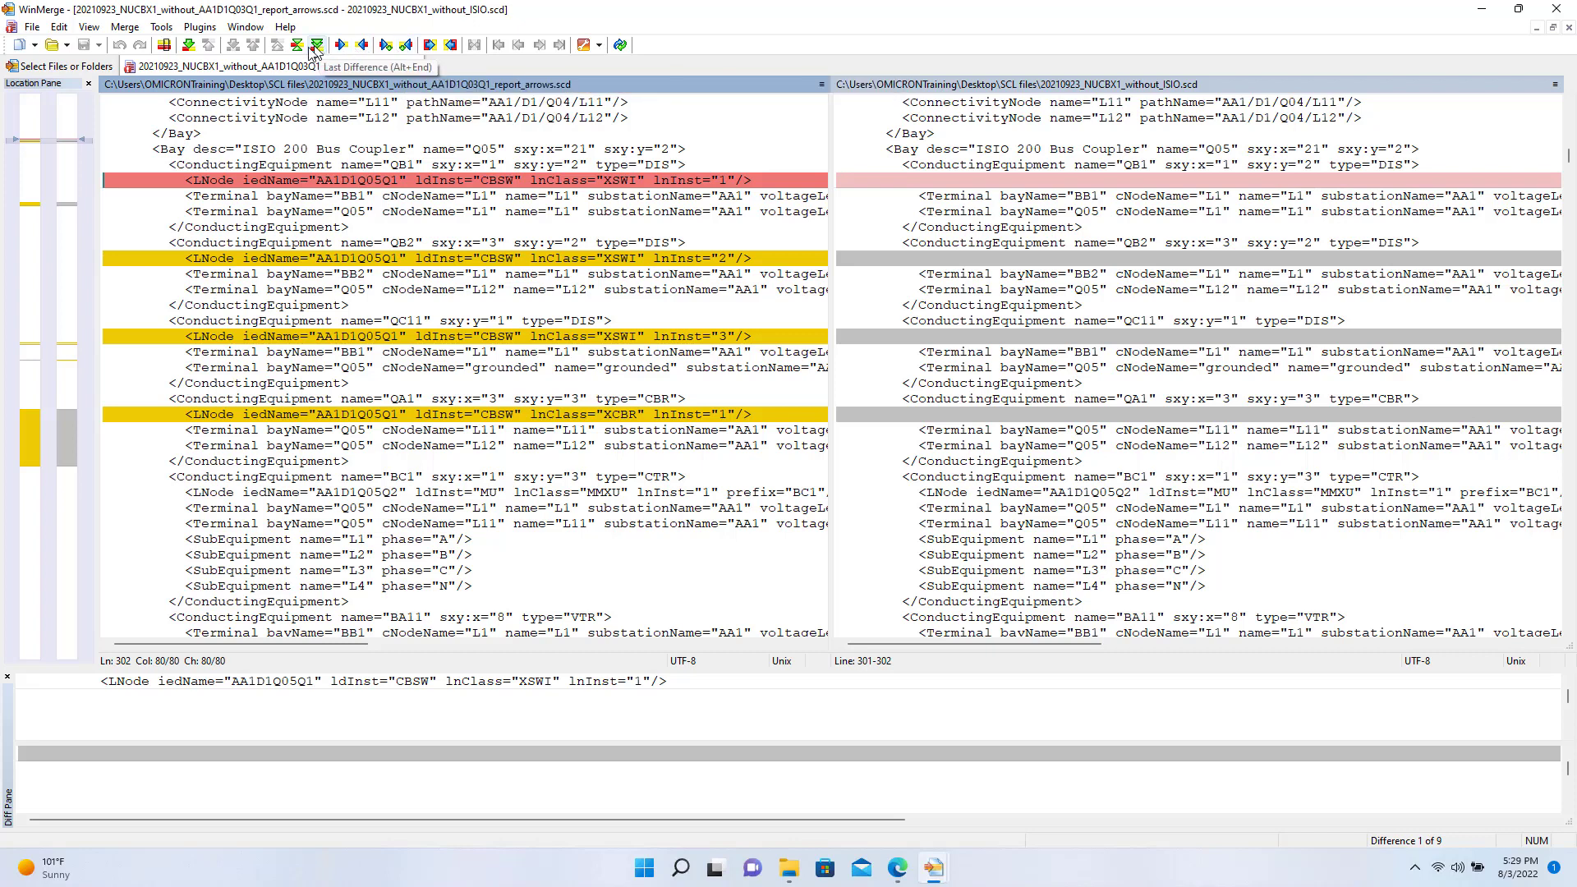
{"action": "left_click", "coordinate": [189, 47]}
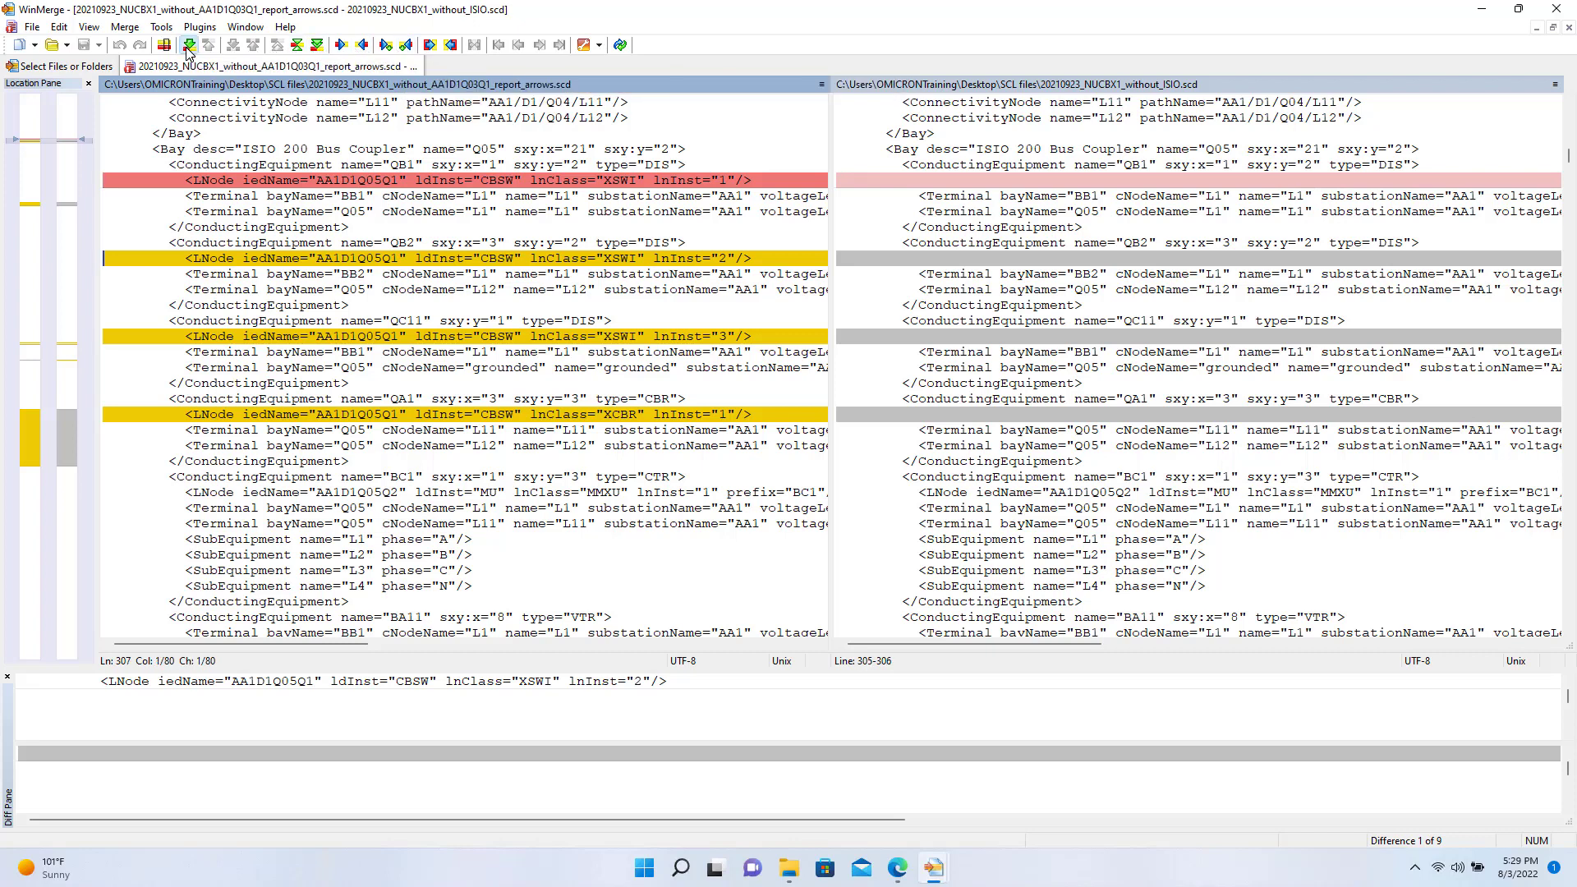
{"action": "left_click", "coordinate": [189, 47]}
{"action": "left_click", "coordinate": [189, 47]}
{"action": "left_click", "coordinate": [189, 47]}
{"action": "left_click", "coordinate": [189, 47]}
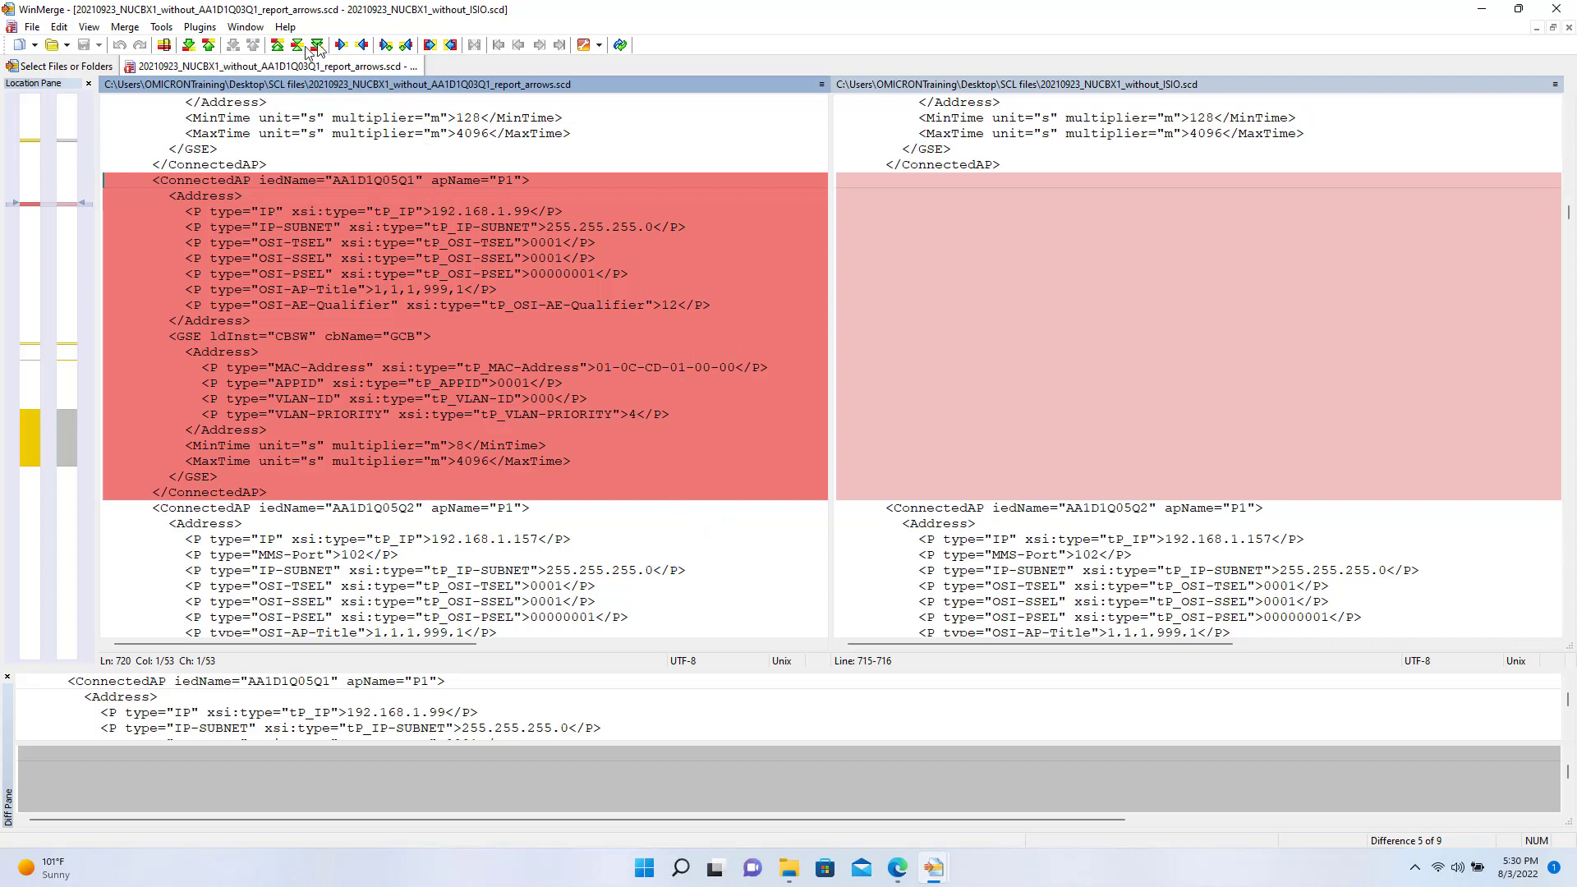
{"action": "left_click", "coordinate": [190, 47]}
{"action": "left_click", "coordinate": [189, 47]}
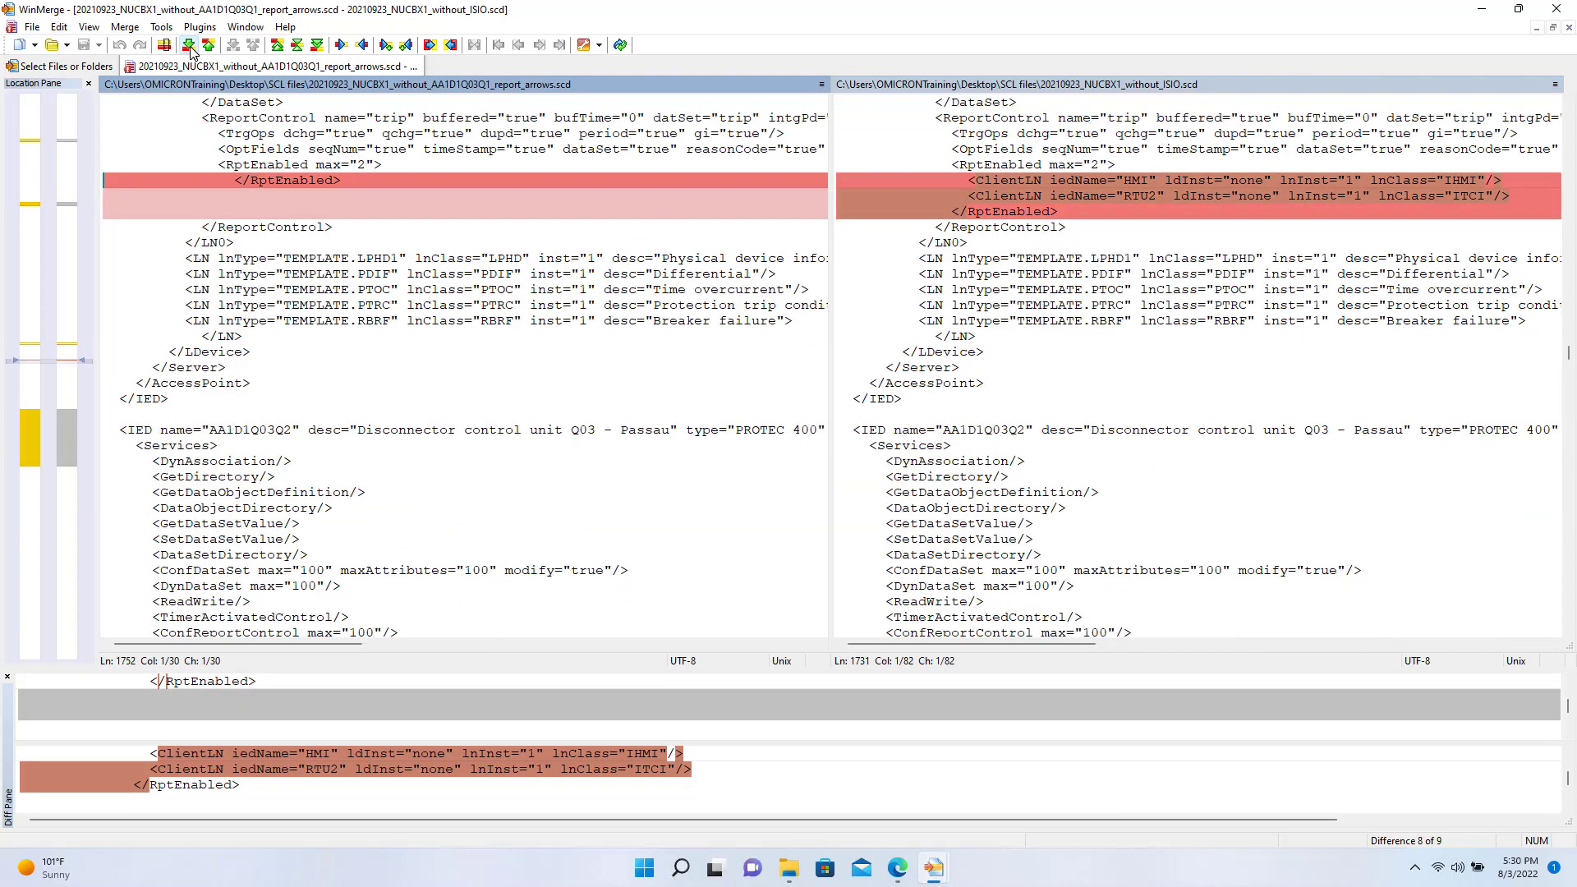
{"action": "left_click", "coordinate": [190, 47]}
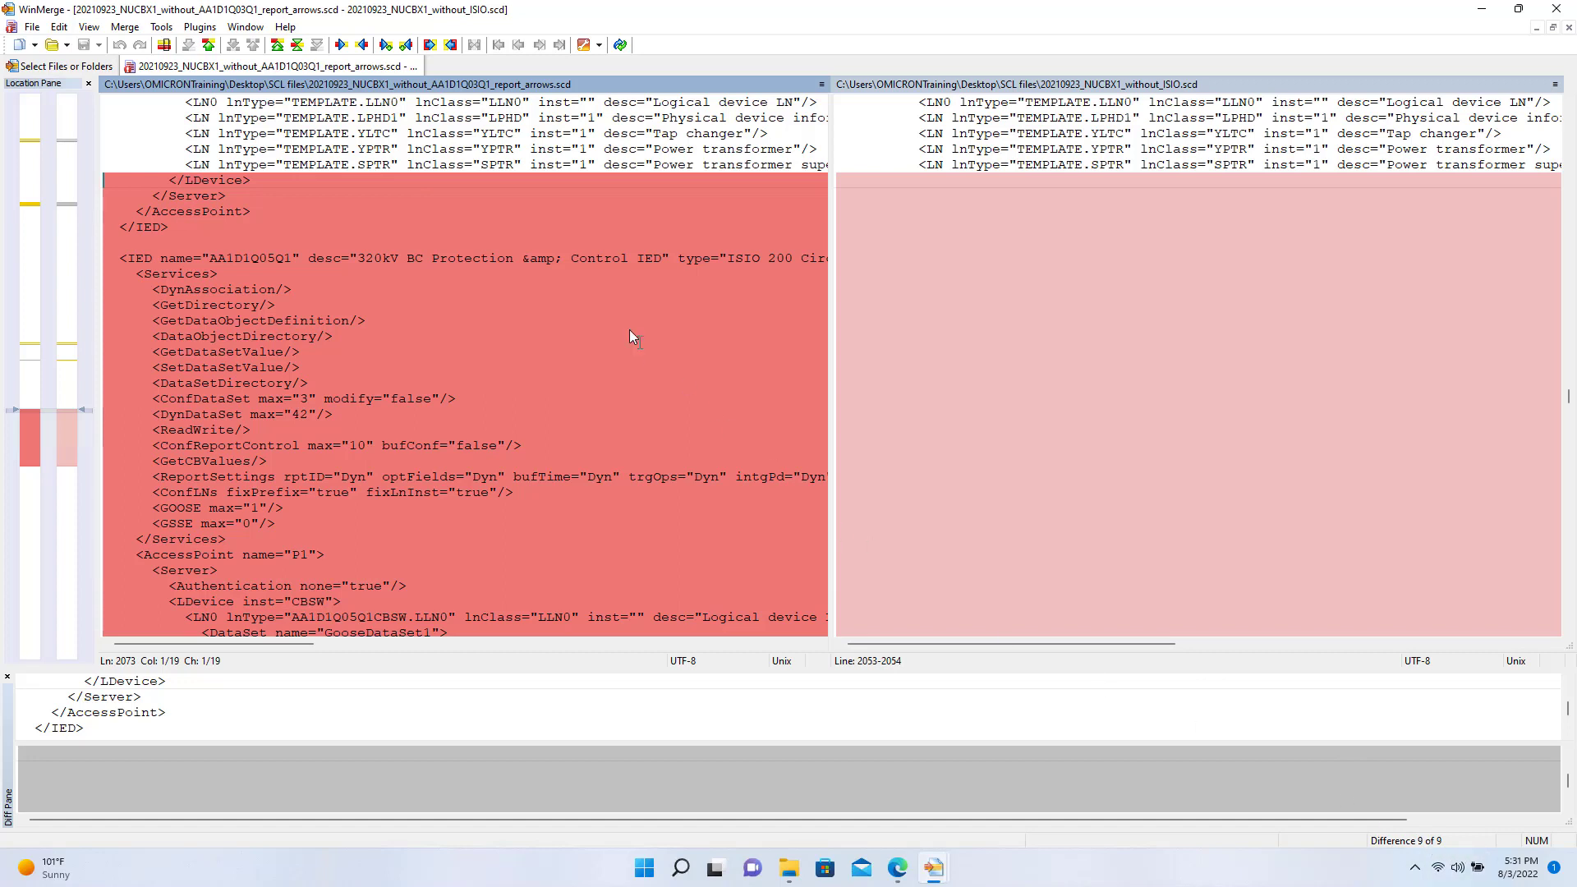
- Exit WinMerge, switch to the Edge browser and search the web for "ximple" in a new tab
{"action": "left_click", "coordinate": [32, 28]}
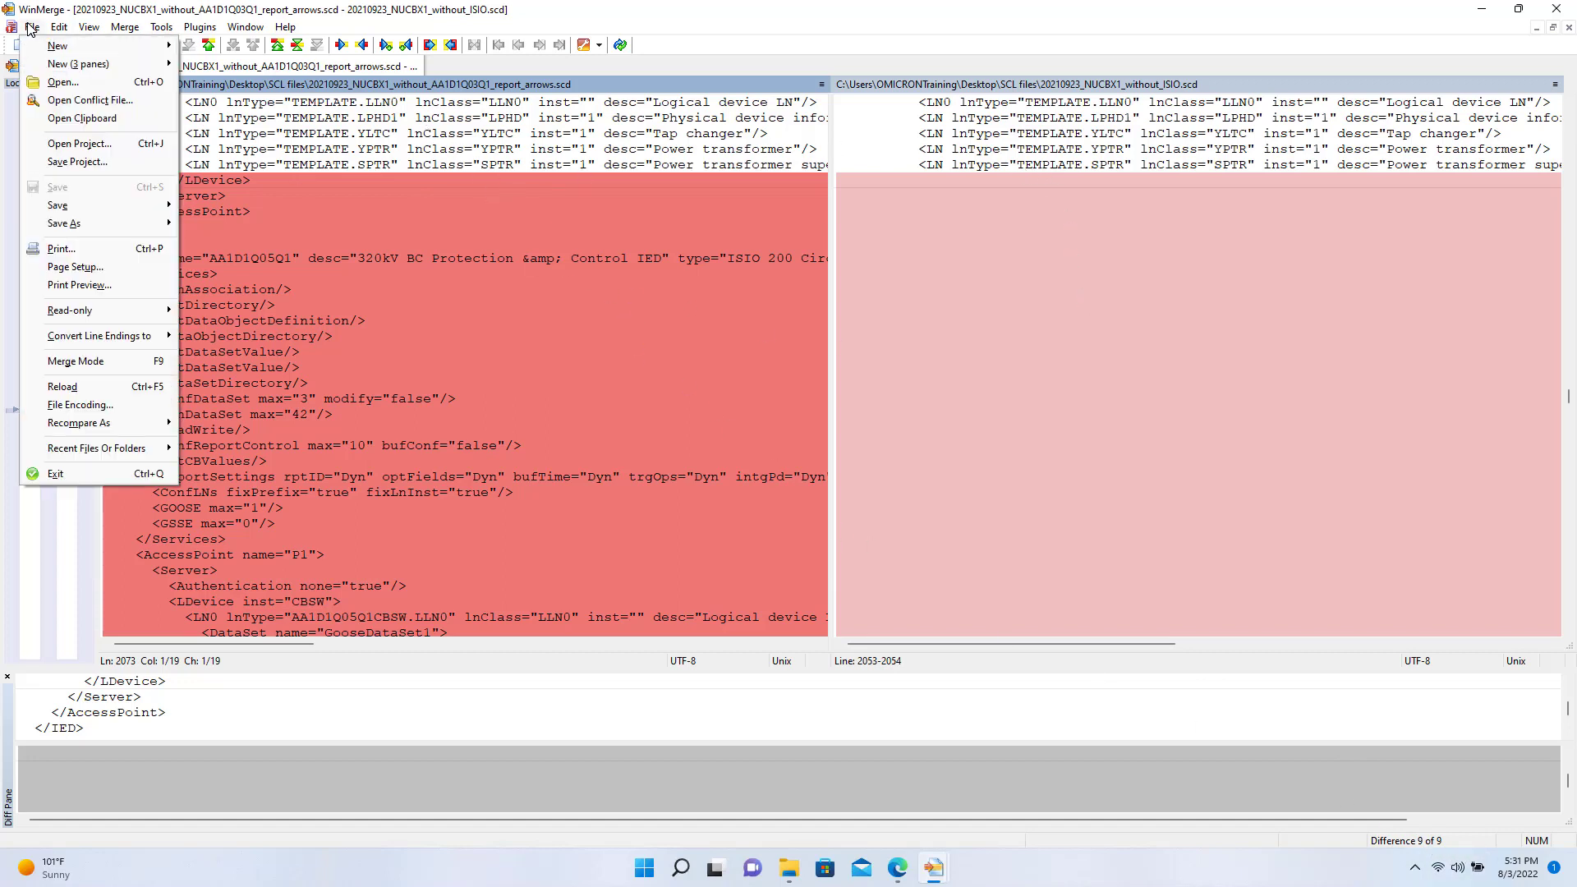
{"action": "left_click", "coordinate": [79, 474]}
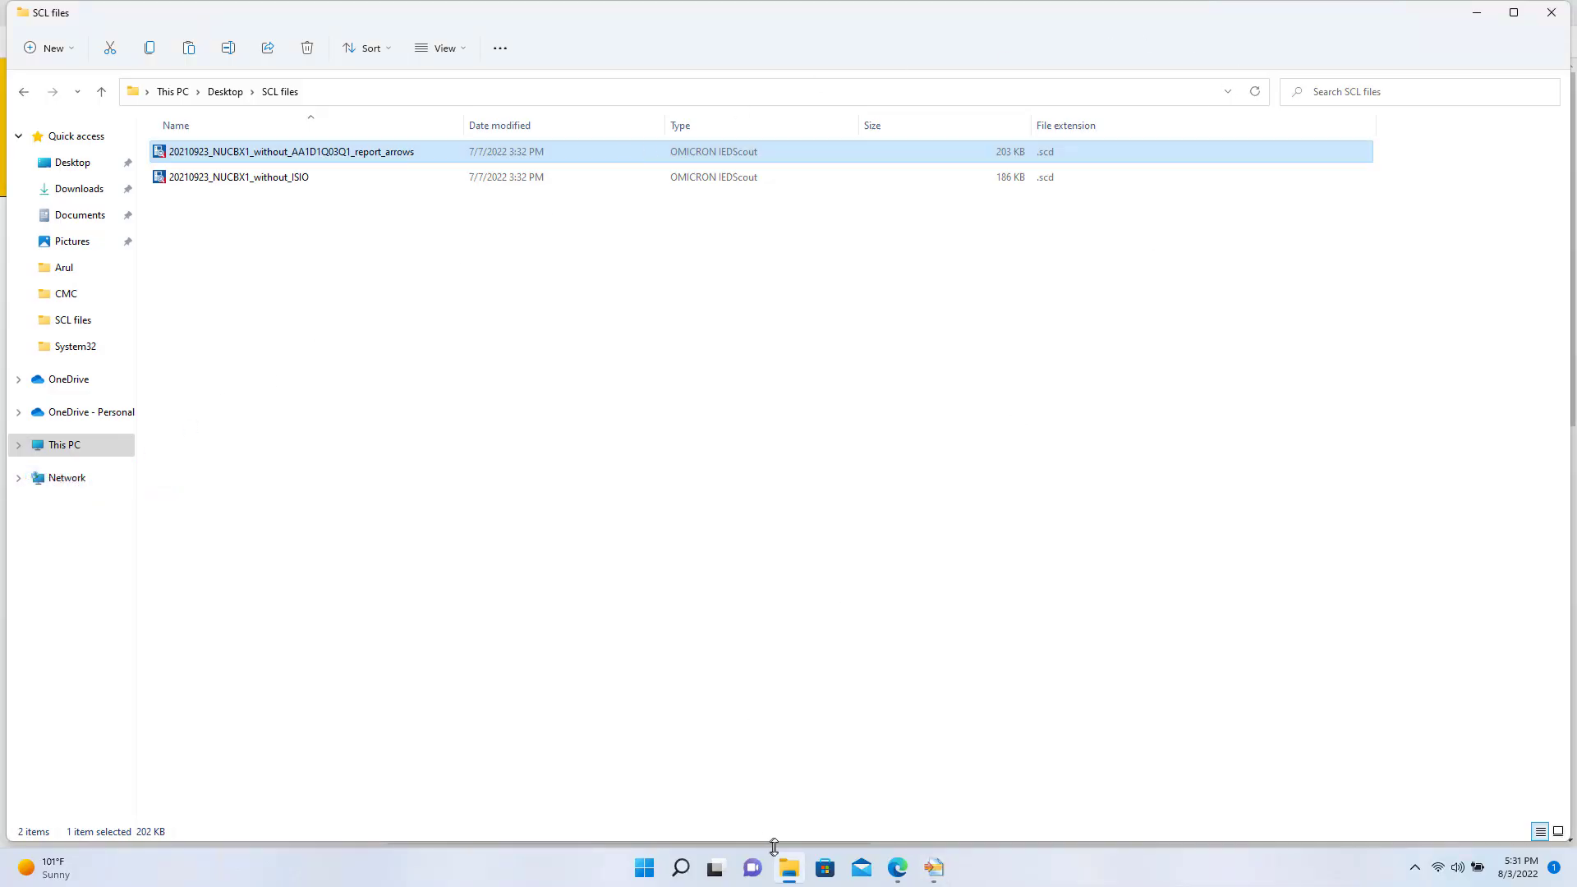
{"action": "left_click", "coordinate": [897, 868]}
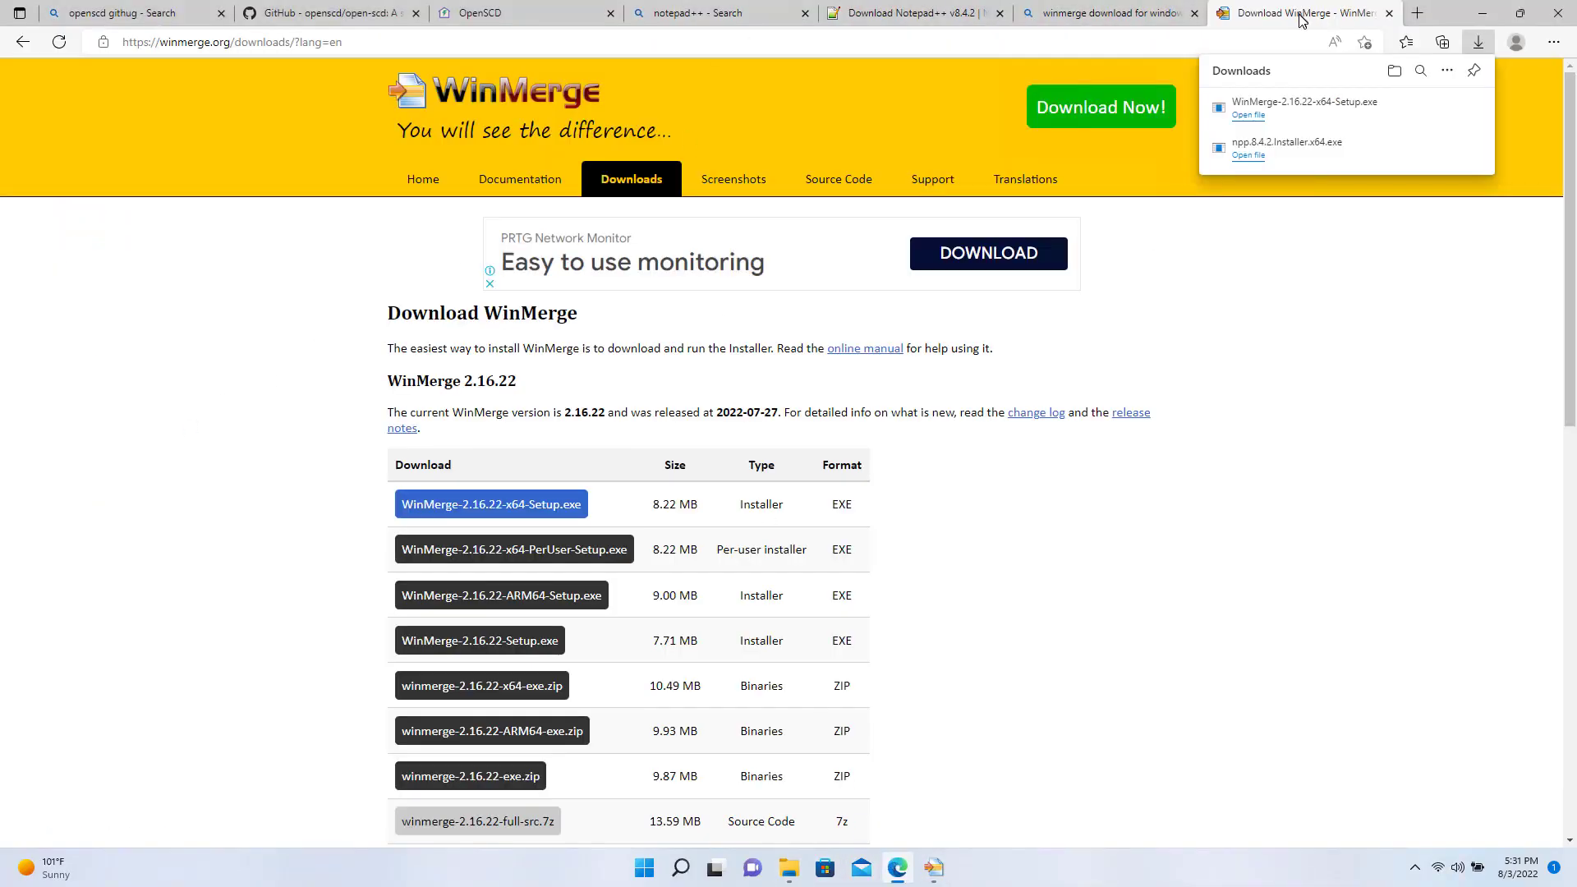
{"action": "left_click", "coordinate": [1417, 14]}
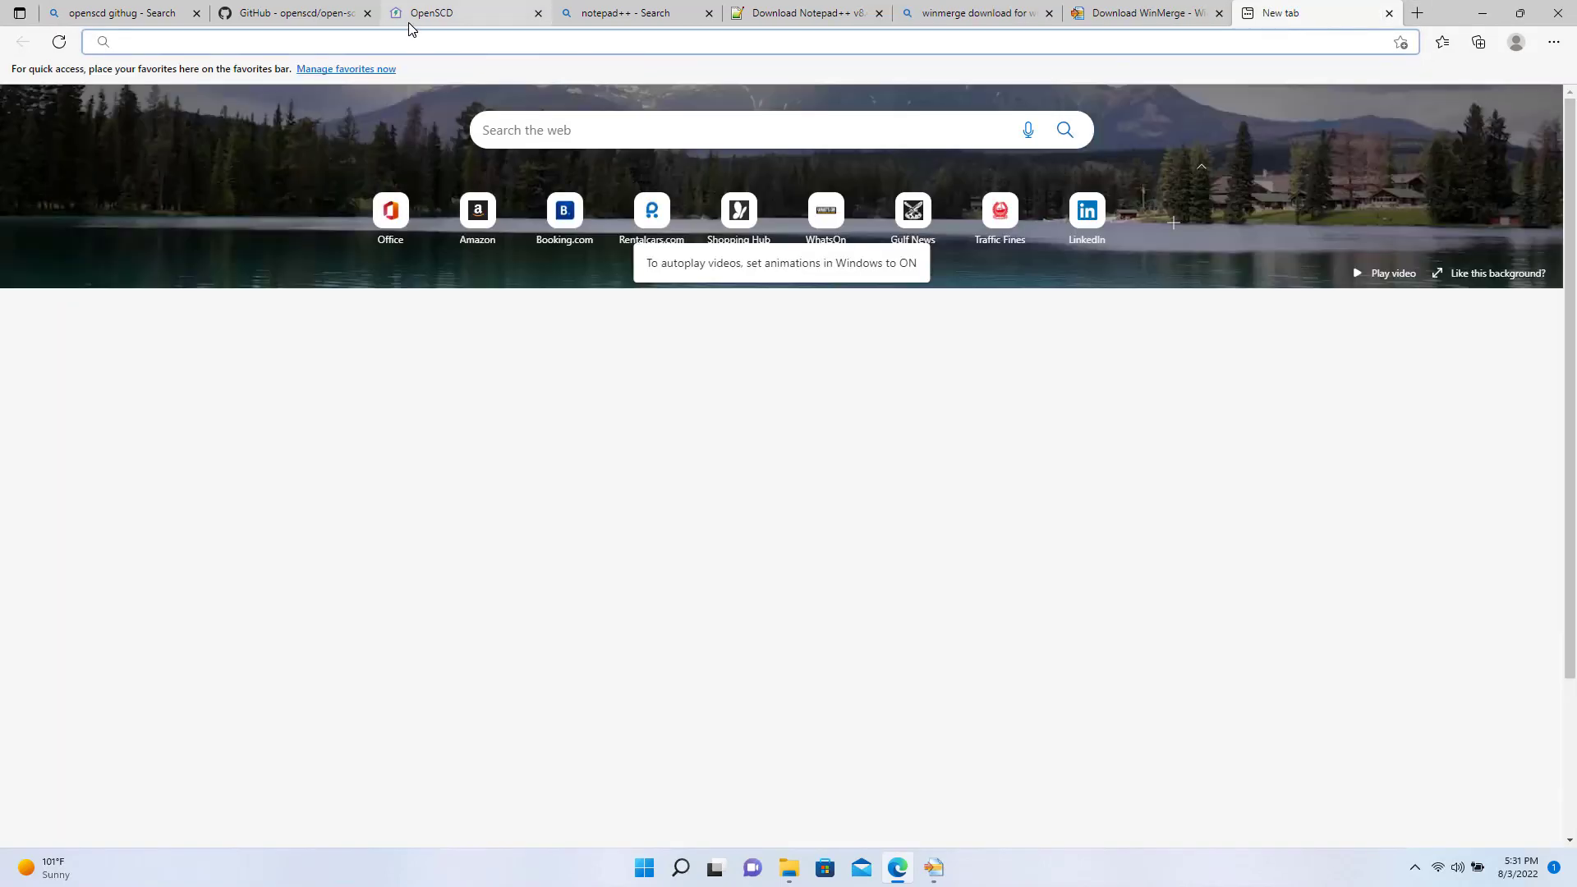
{"action": "type", "text": "x"}
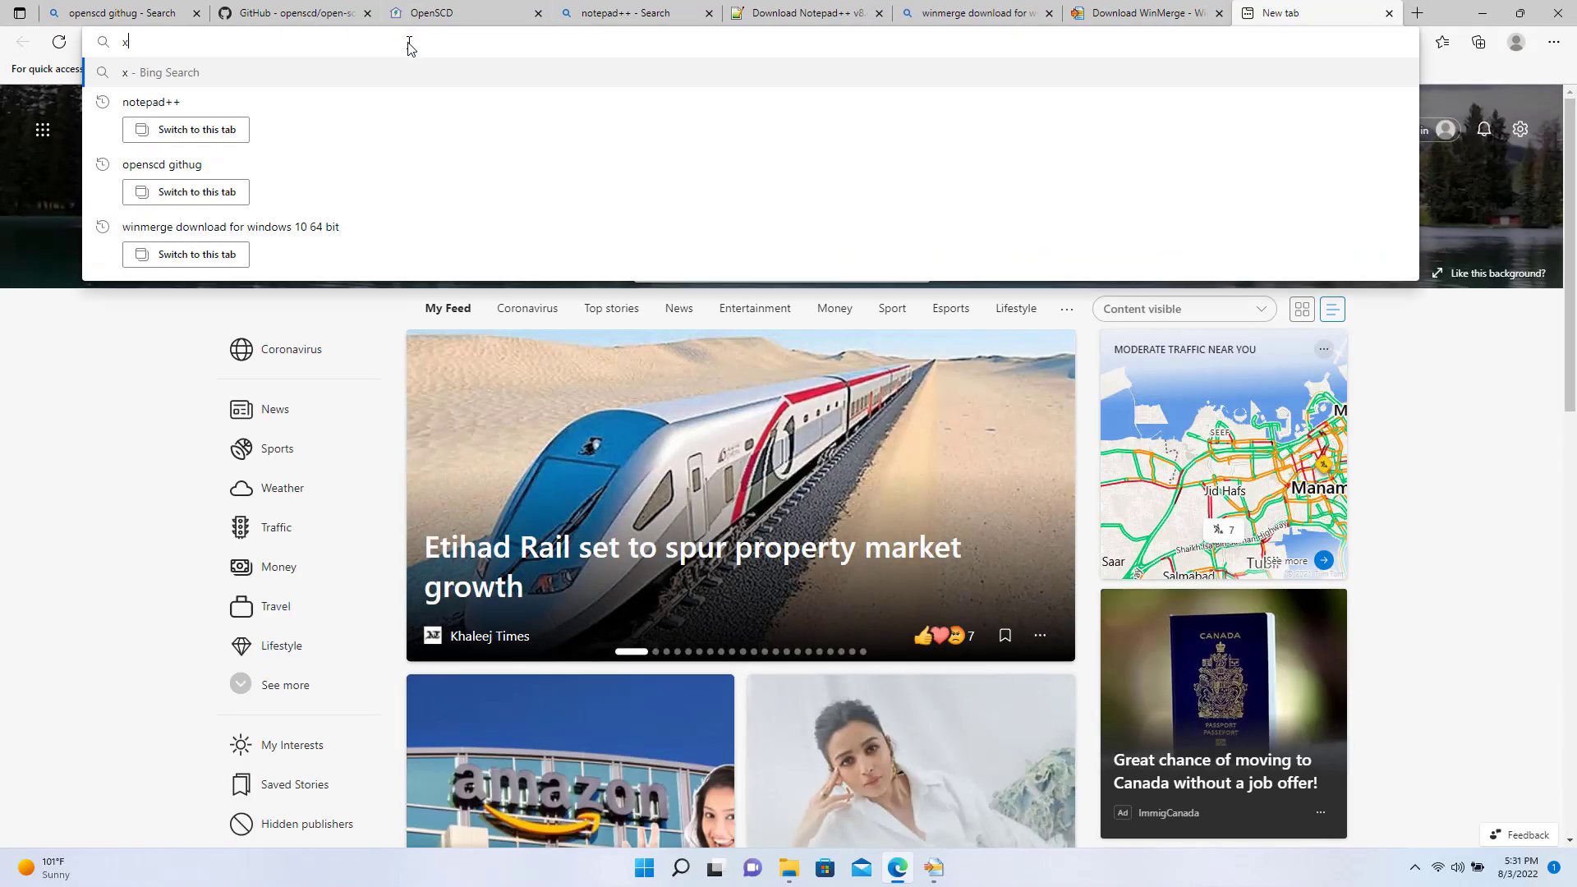
{"action": "type", "text": "imple"}
{"action": "key", "text": "Return"}
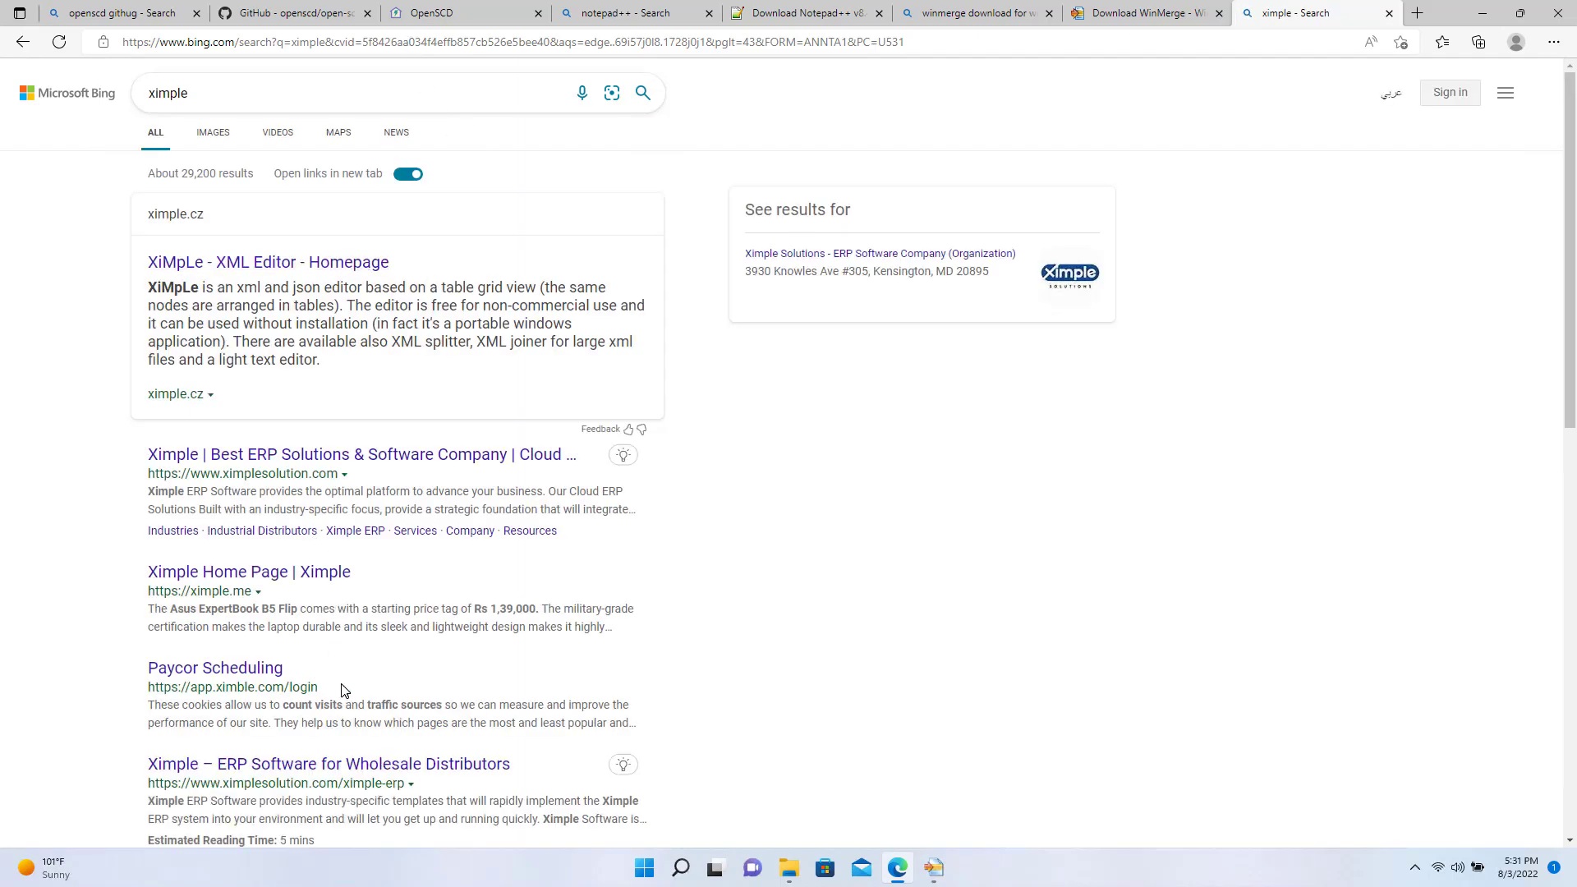
- Open the XiMpLe XML Editor homepage from the search results and go to its download page
{"action": "scroll", "coordinate": [338, 674], "scroll_direction": "down", "scroll_amount": 8}
{"action": "scroll", "coordinate": [337, 655], "scroll_direction": "down", "scroll_amount": 2}
{"action": "scroll", "coordinate": [335, 556], "scroll_direction": "up", "scroll_amount": 10}
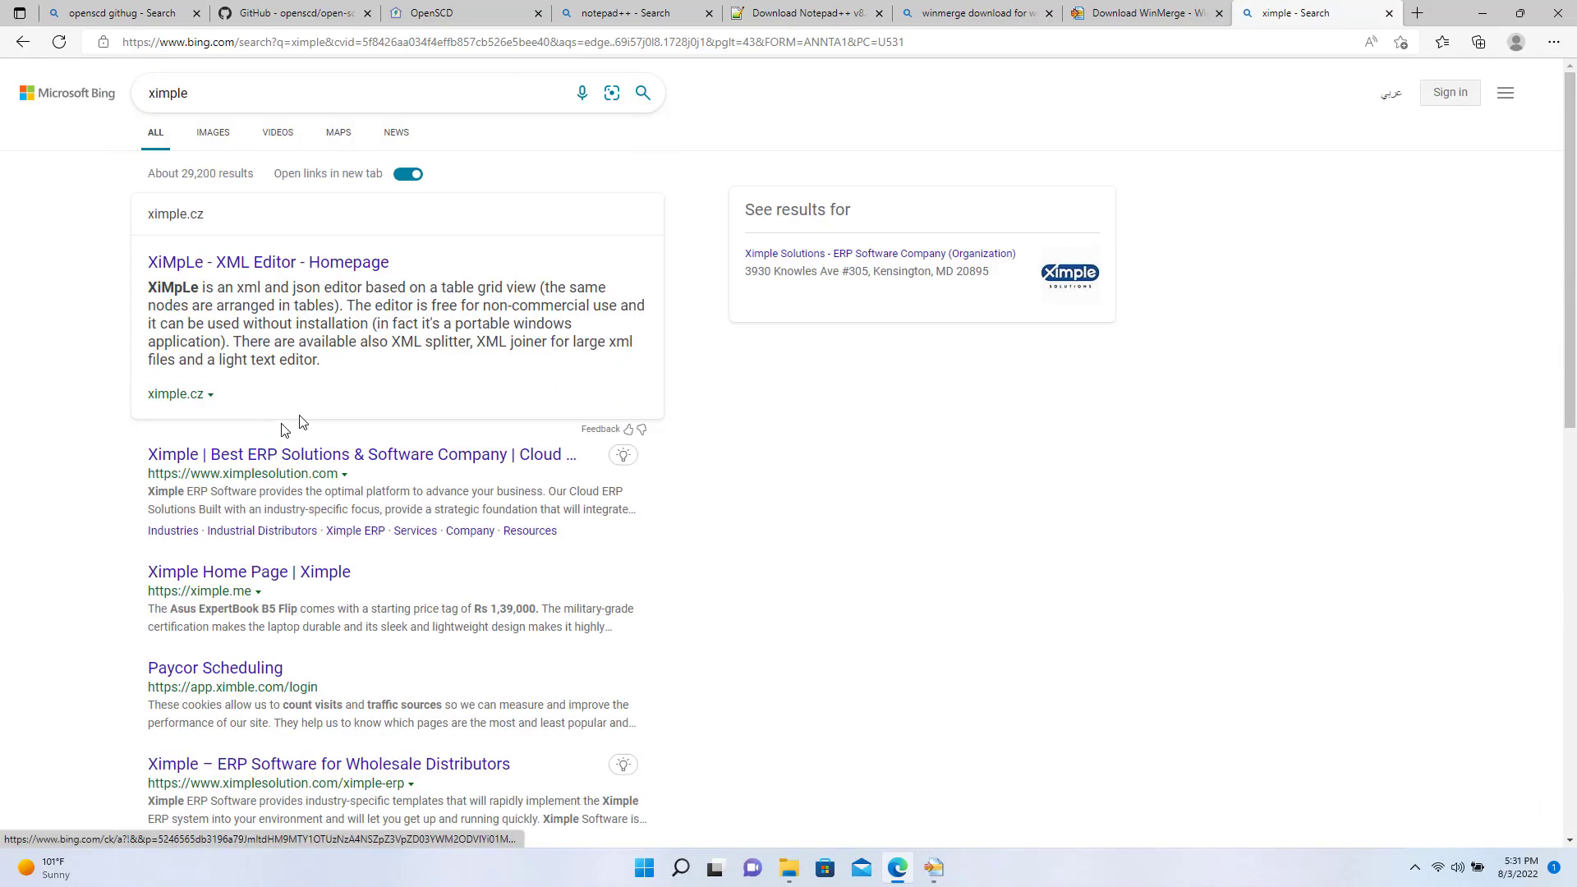
{"action": "left_click", "coordinate": [265, 267]}
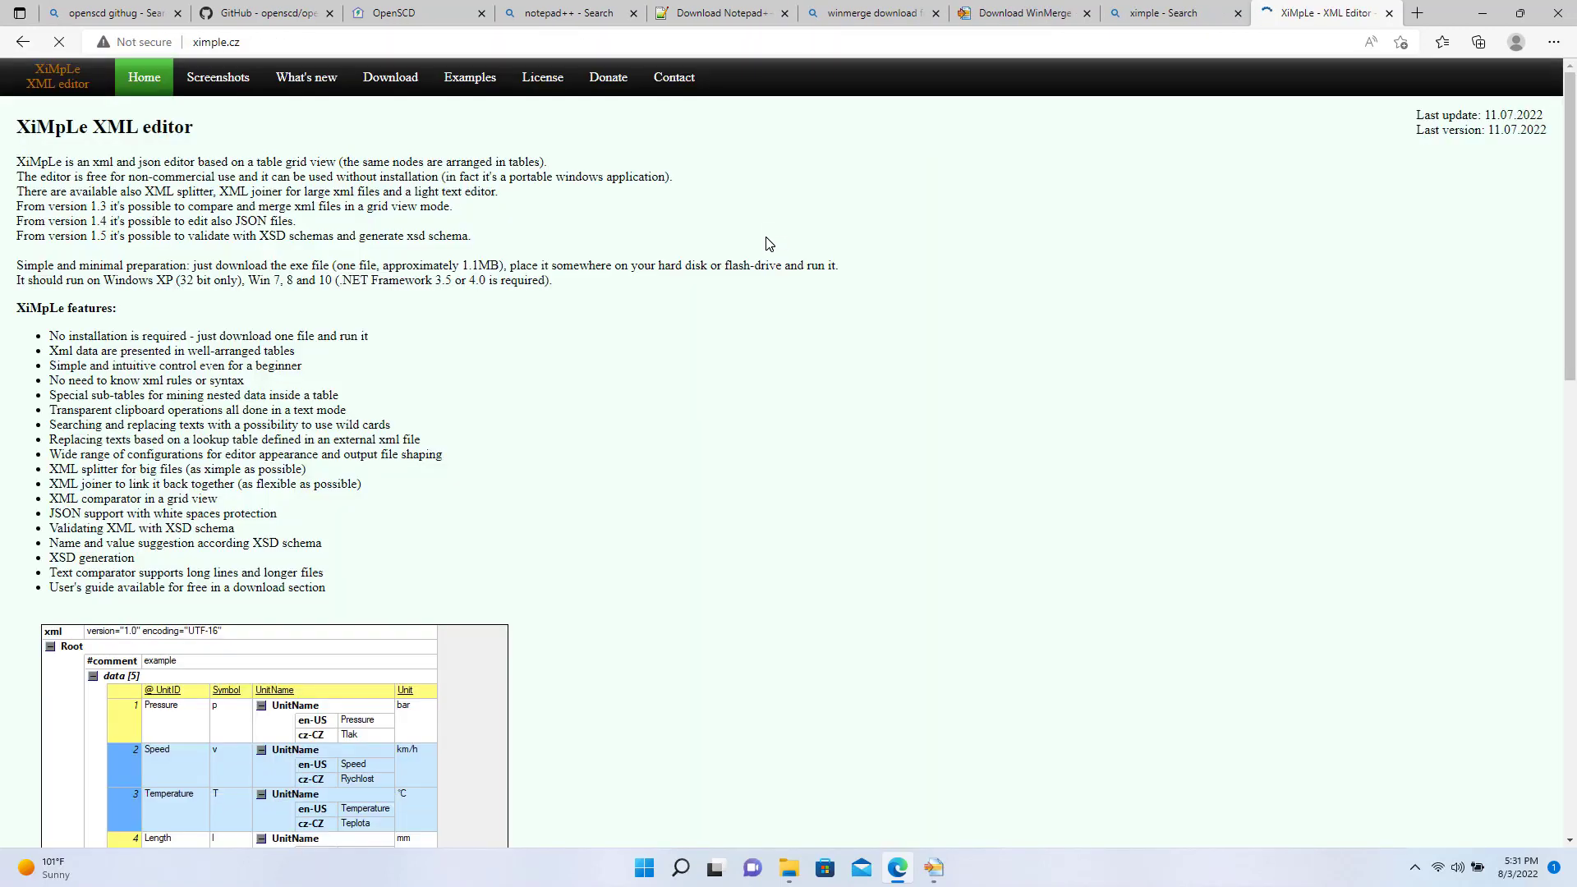
{"action": "left_click", "coordinate": [390, 78]}
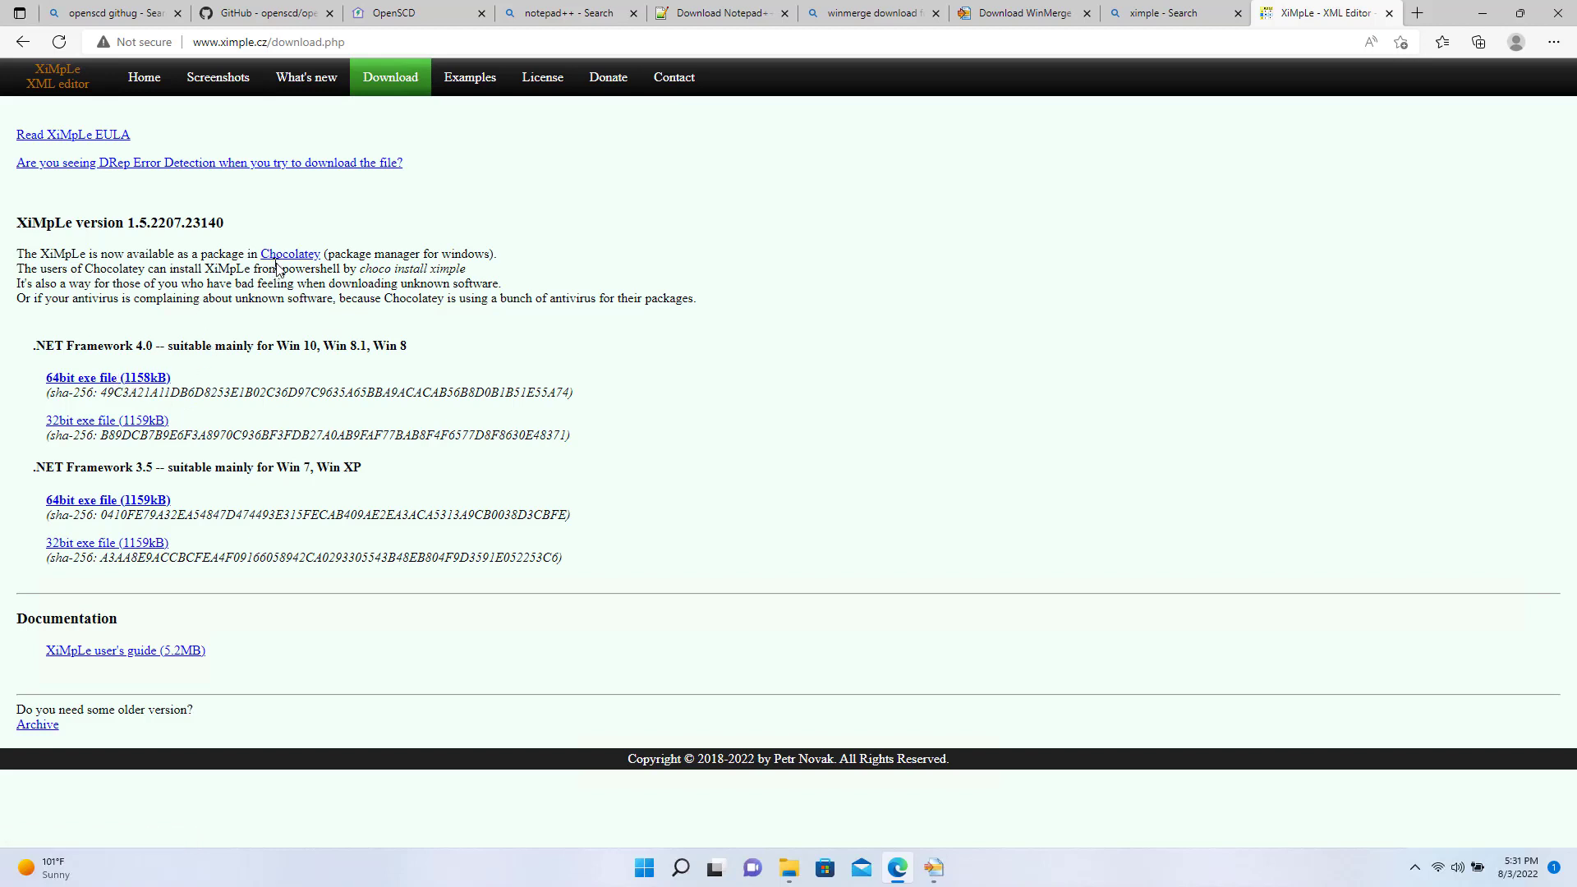
- Download the 64bit XiMpLe exe file for .NET Framework 4.0 and keep XiMpLe.exe despite the SmartScreen warning
{"action": "left_click", "coordinate": [148, 381]}
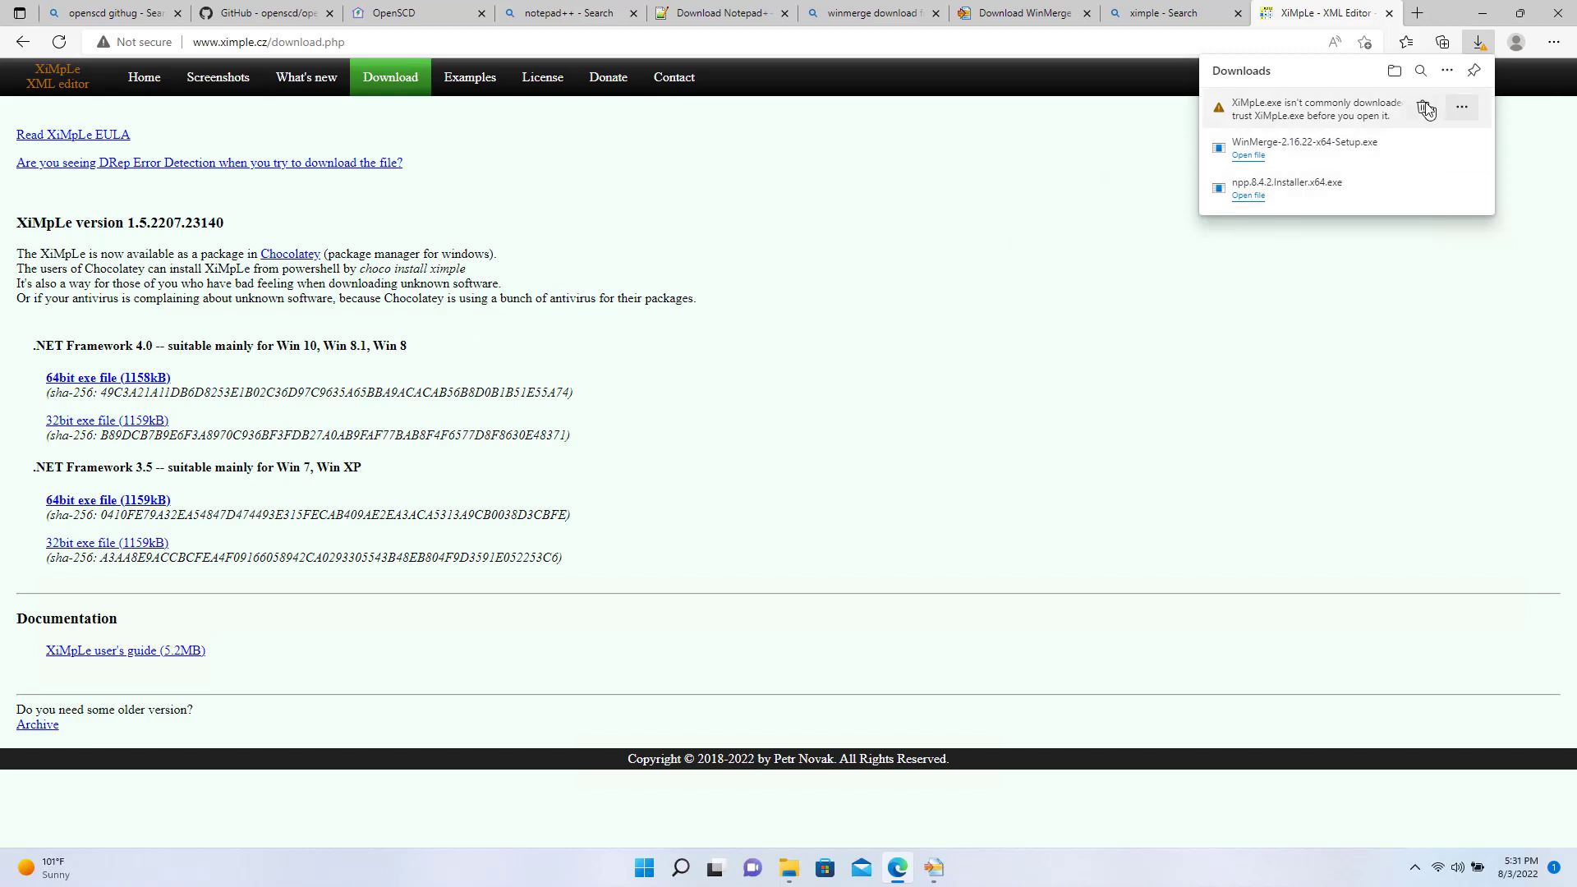
{"action": "mouse_move", "coordinate": [1302, 116]}
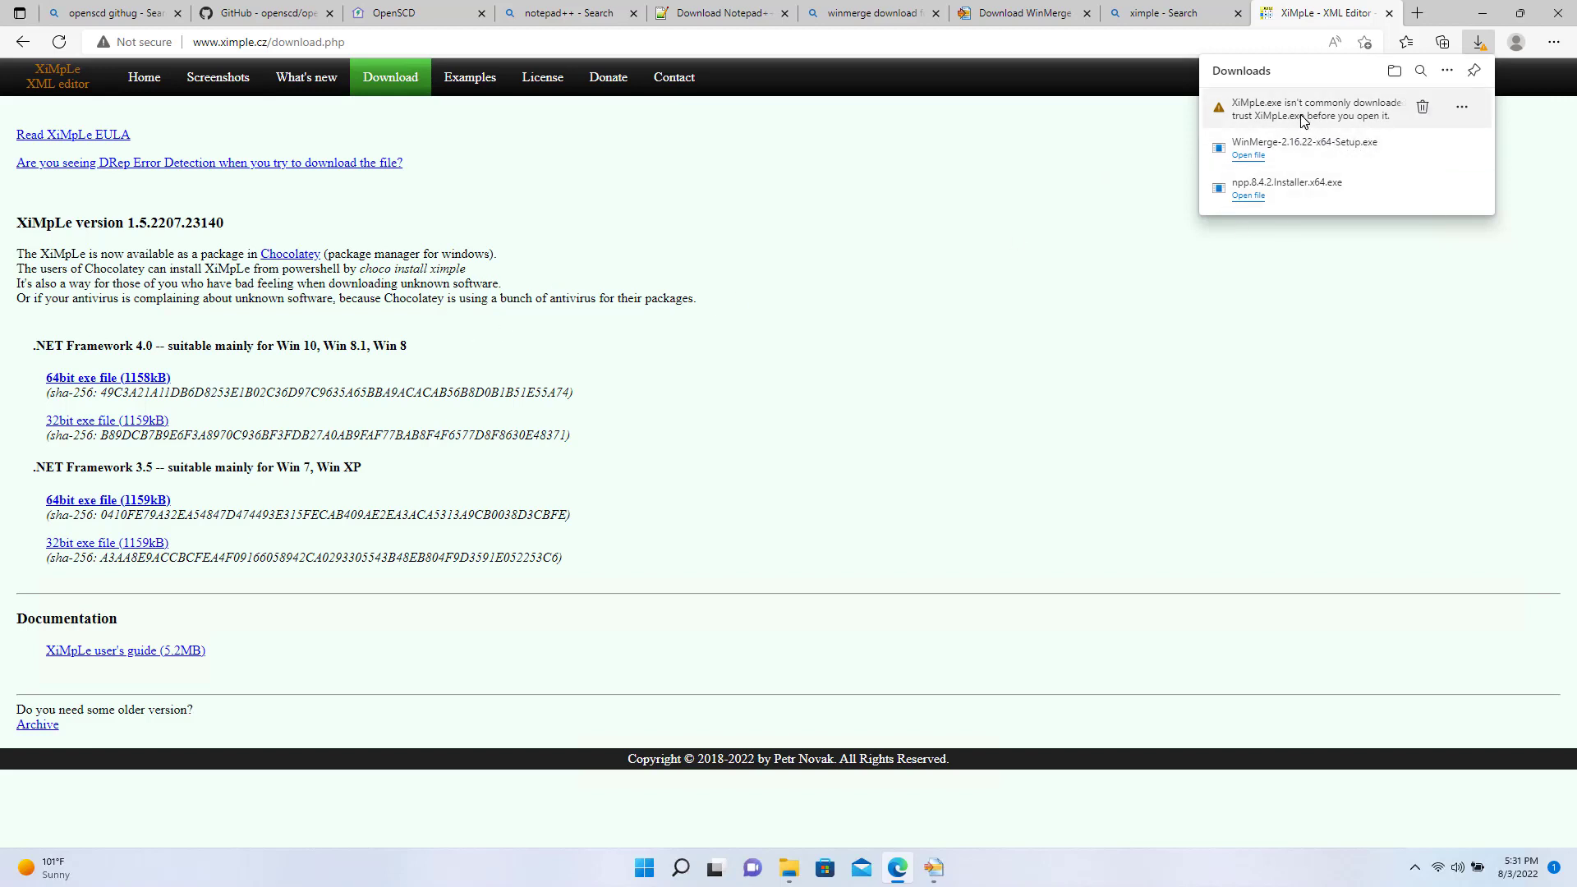
{"action": "left_click", "coordinate": [1463, 109]}
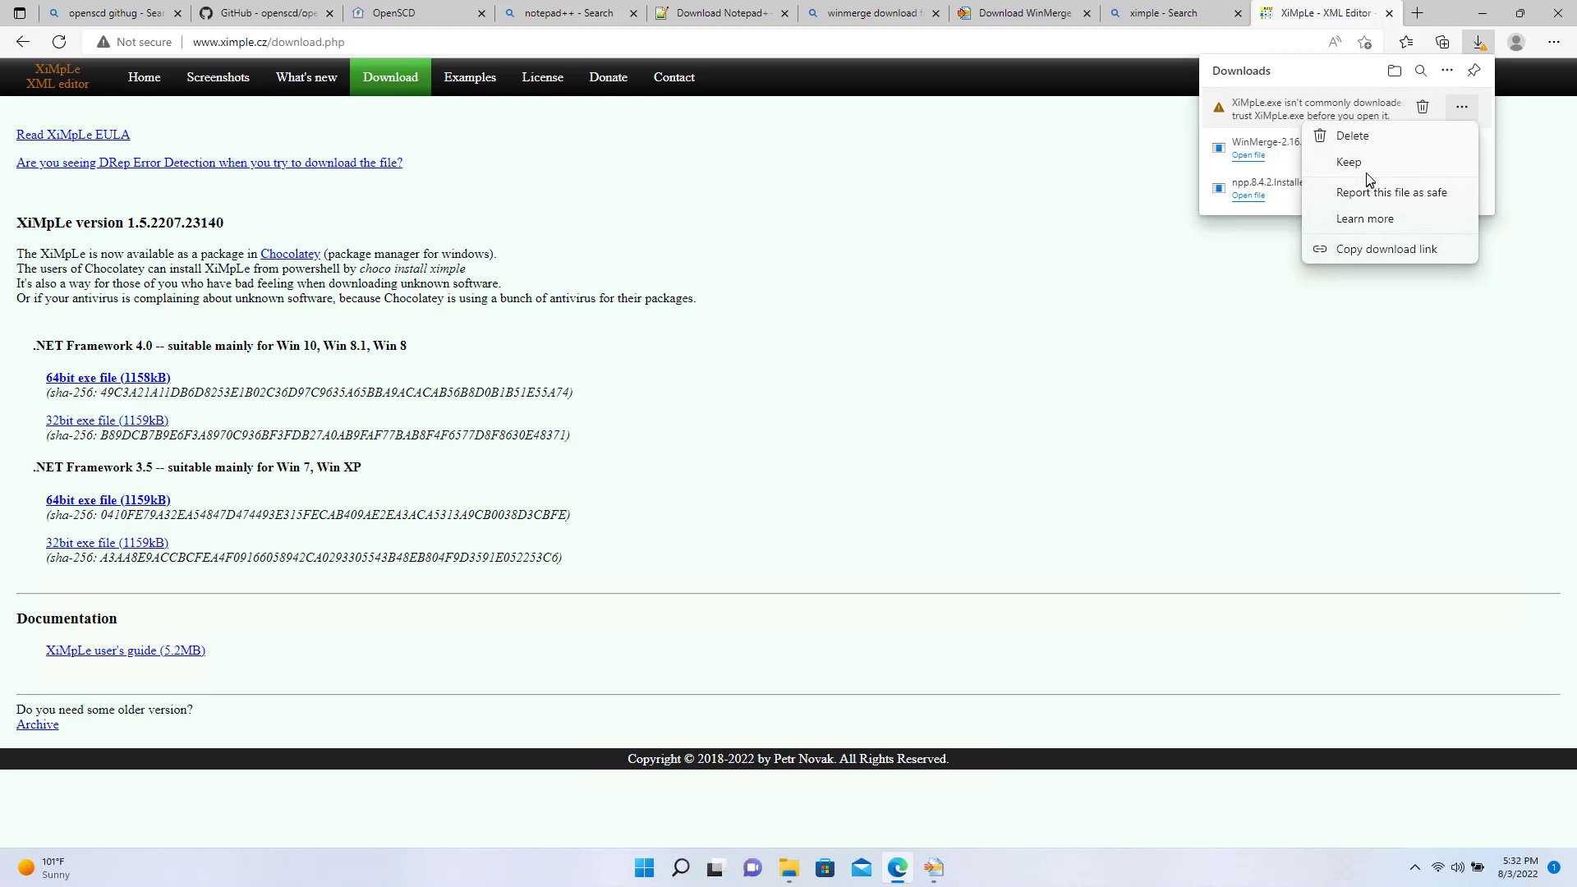
{"action": "left_click", "coordinate": [1152, 214]}
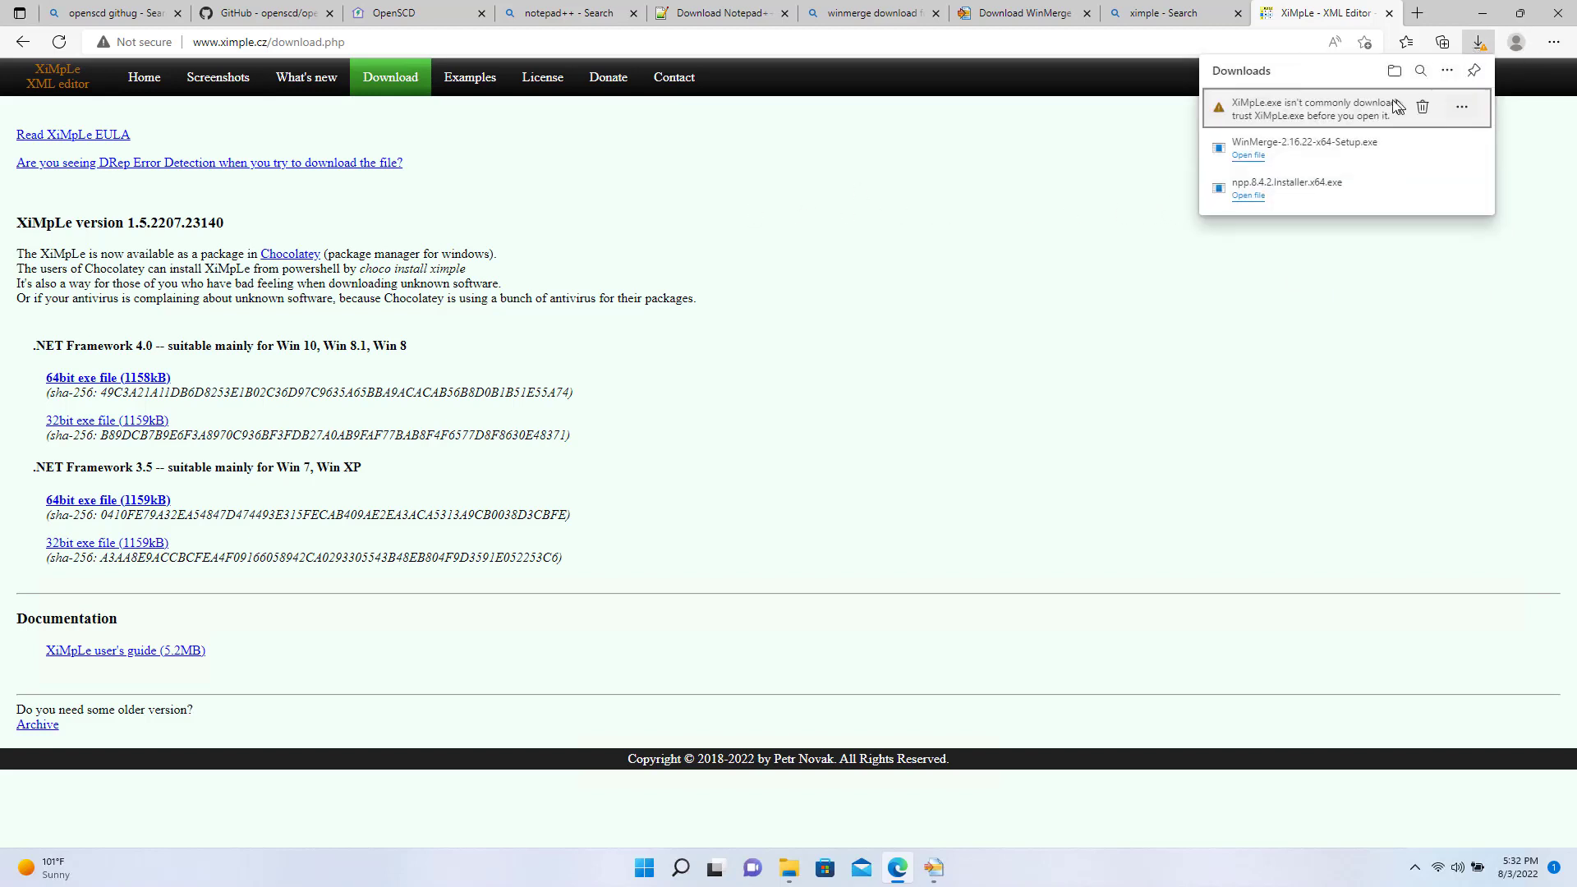
{"action": "left_click", "coordinate": [1462, 106]}
{"action": "left_click", "coordinate": [1388, 161]}
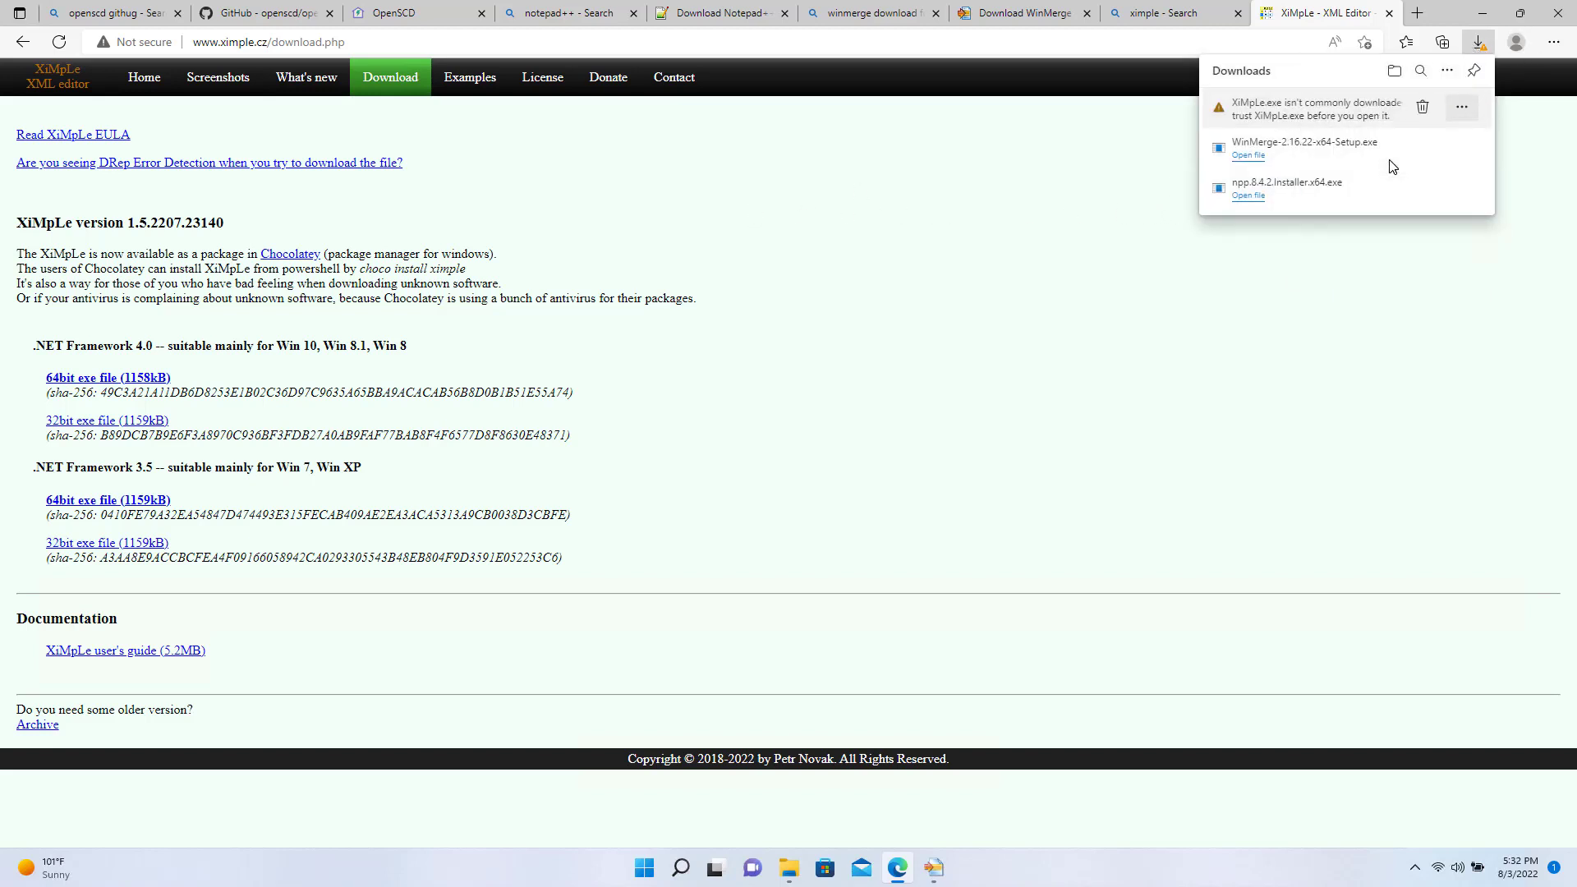
{"action": "left_click", "coordinate": [1337, 319]}
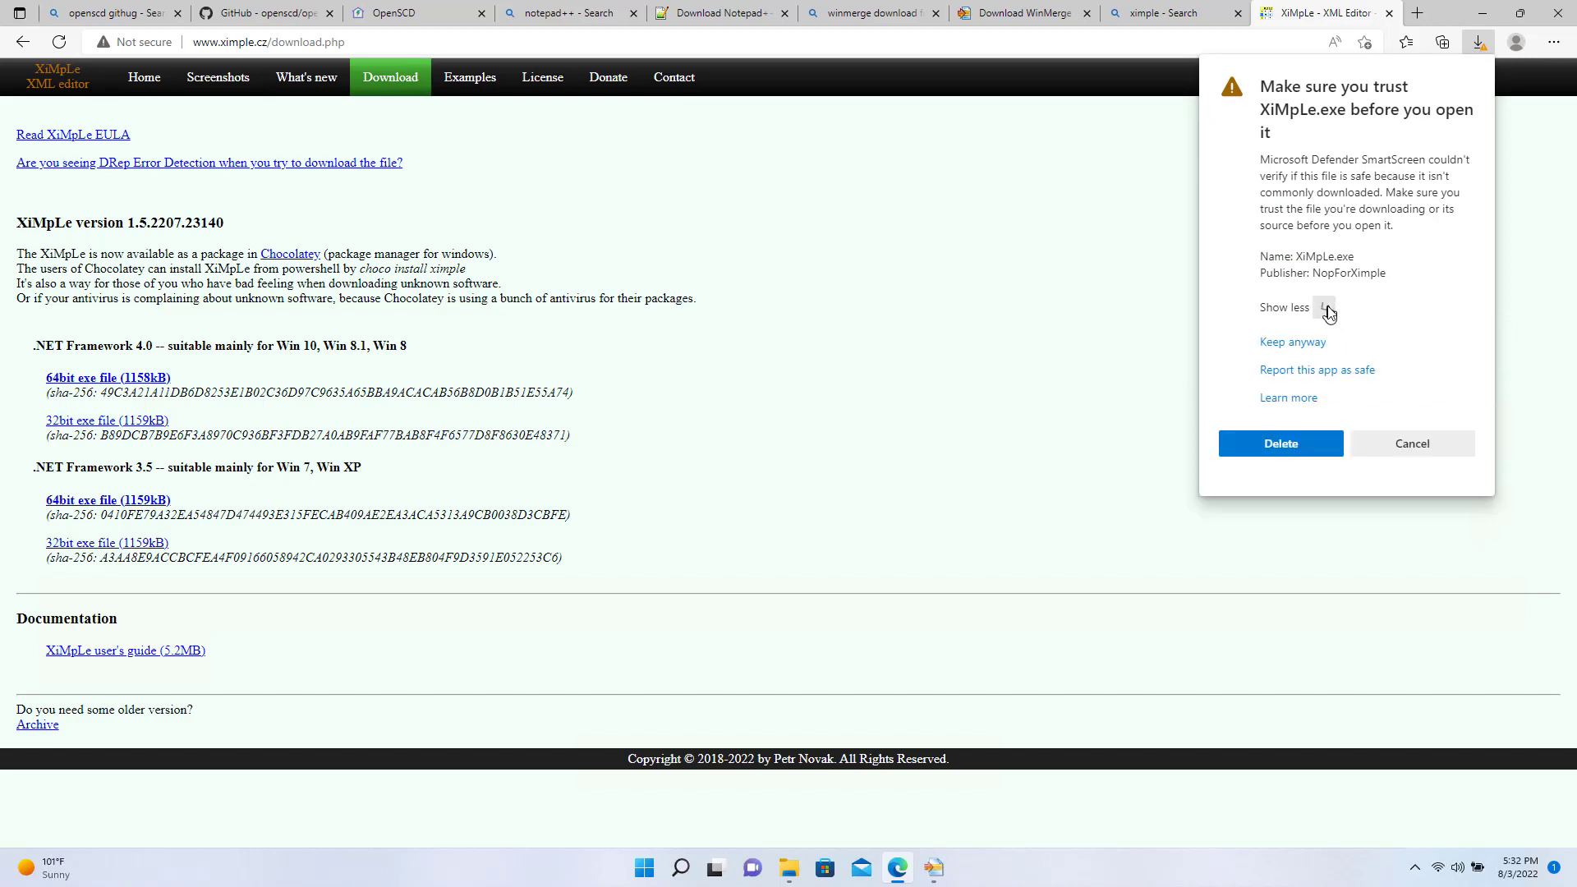
{"action": "left_click", "coordinate": [1308, 345]}
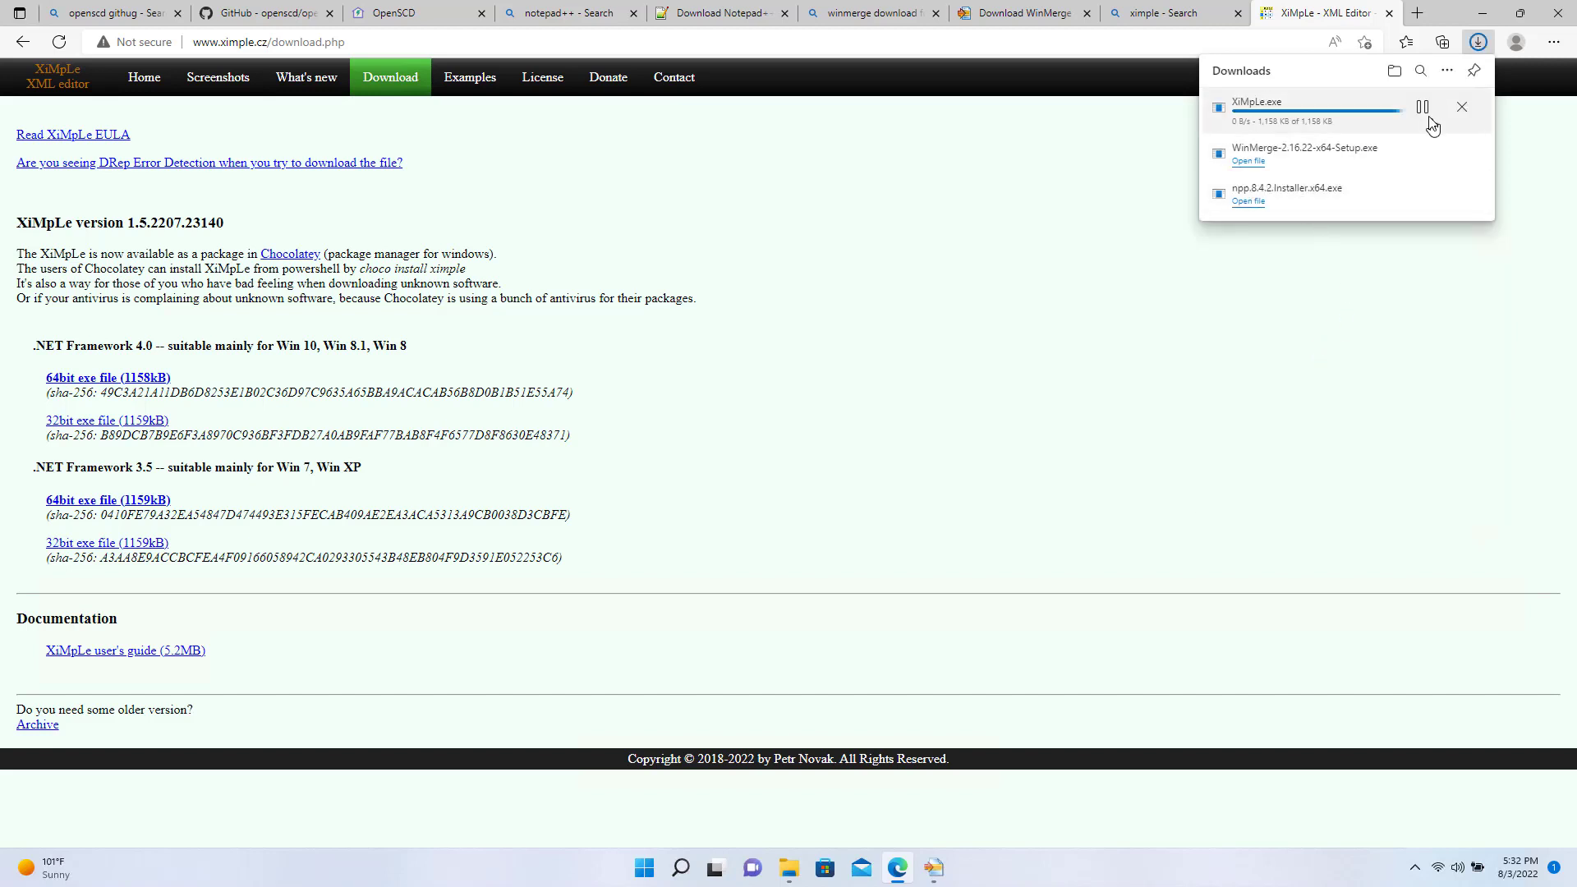
- Show the downloaded file in the Downloads folder, launch XiMpLe and move its window toward the centre of the desktop
{"action": "left_click", "coordinate": [1420, 108]}
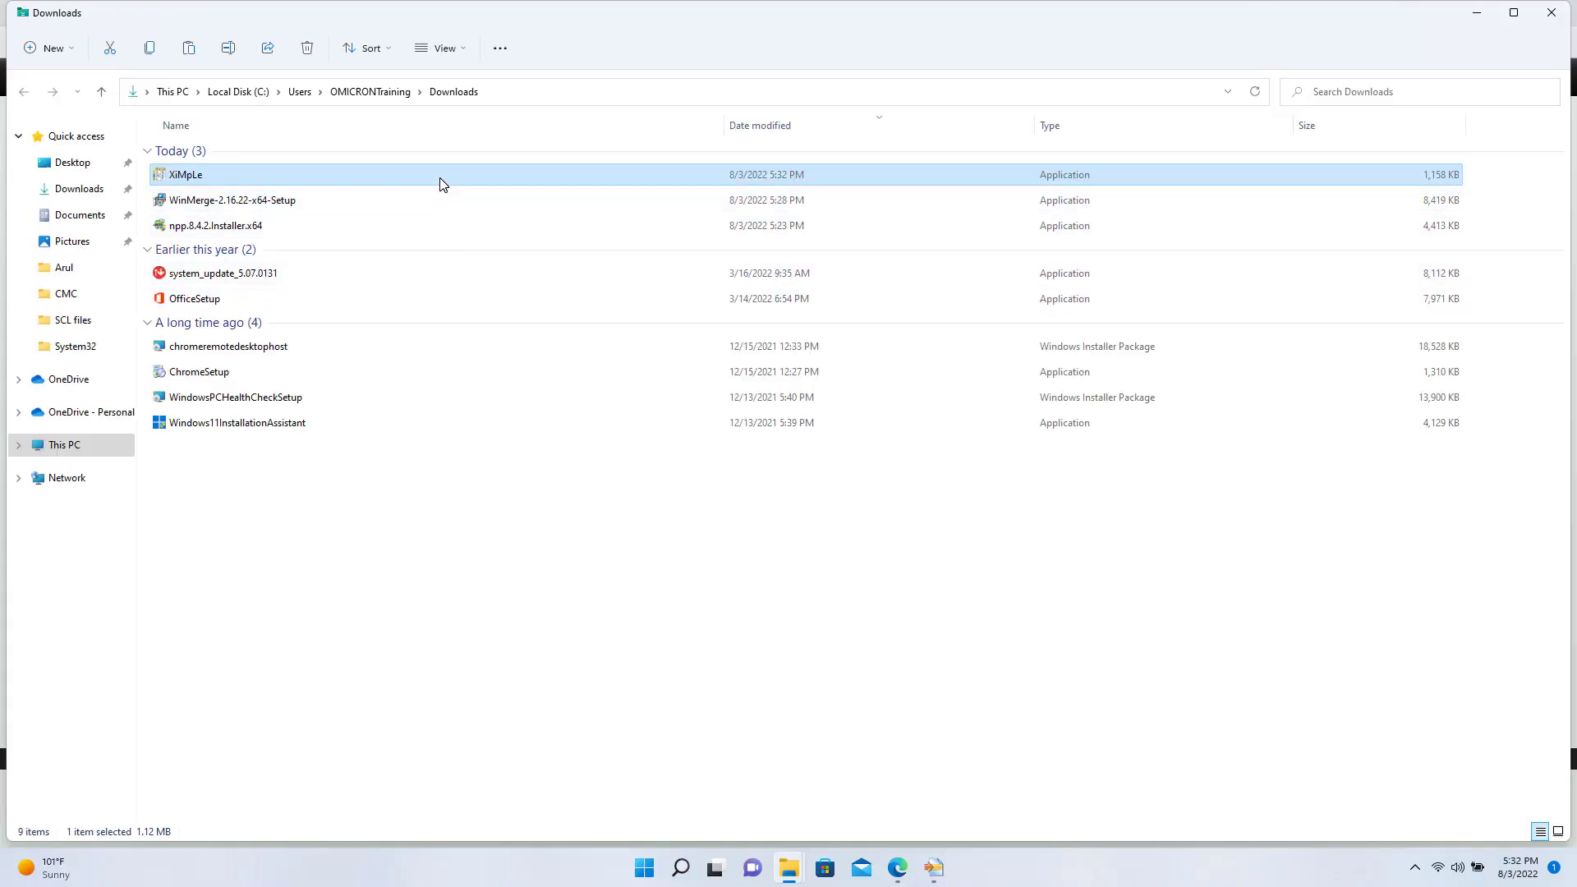
{"action": "double_click", "coordinate": [441, 176]}
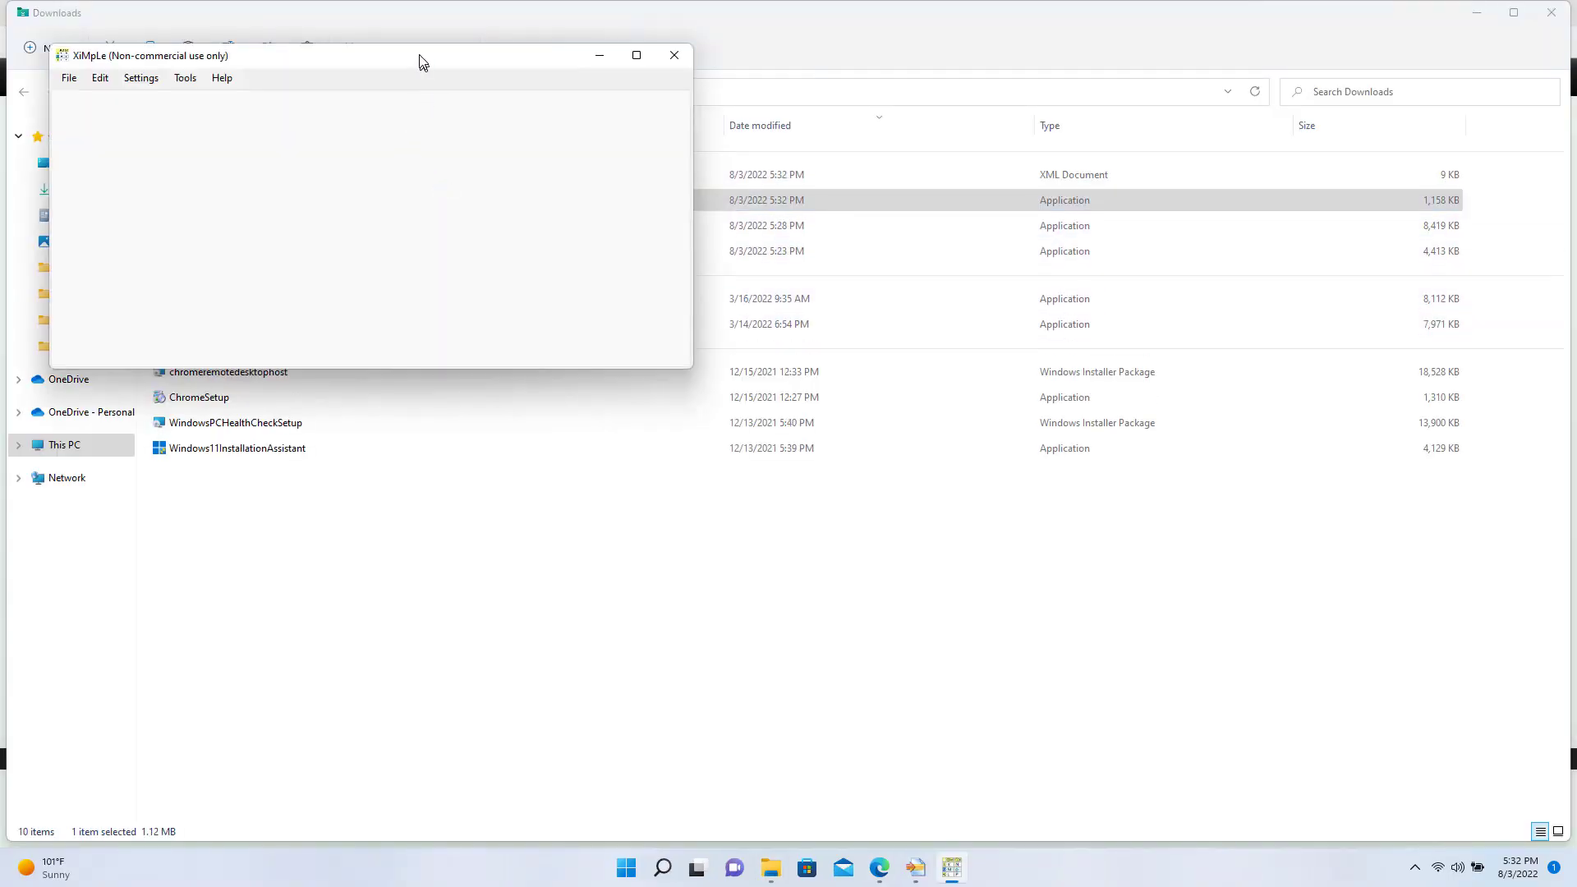
{"action": "left_click_drag", "start_coordinate": [420, 54], "coordinate": [741, 255]}
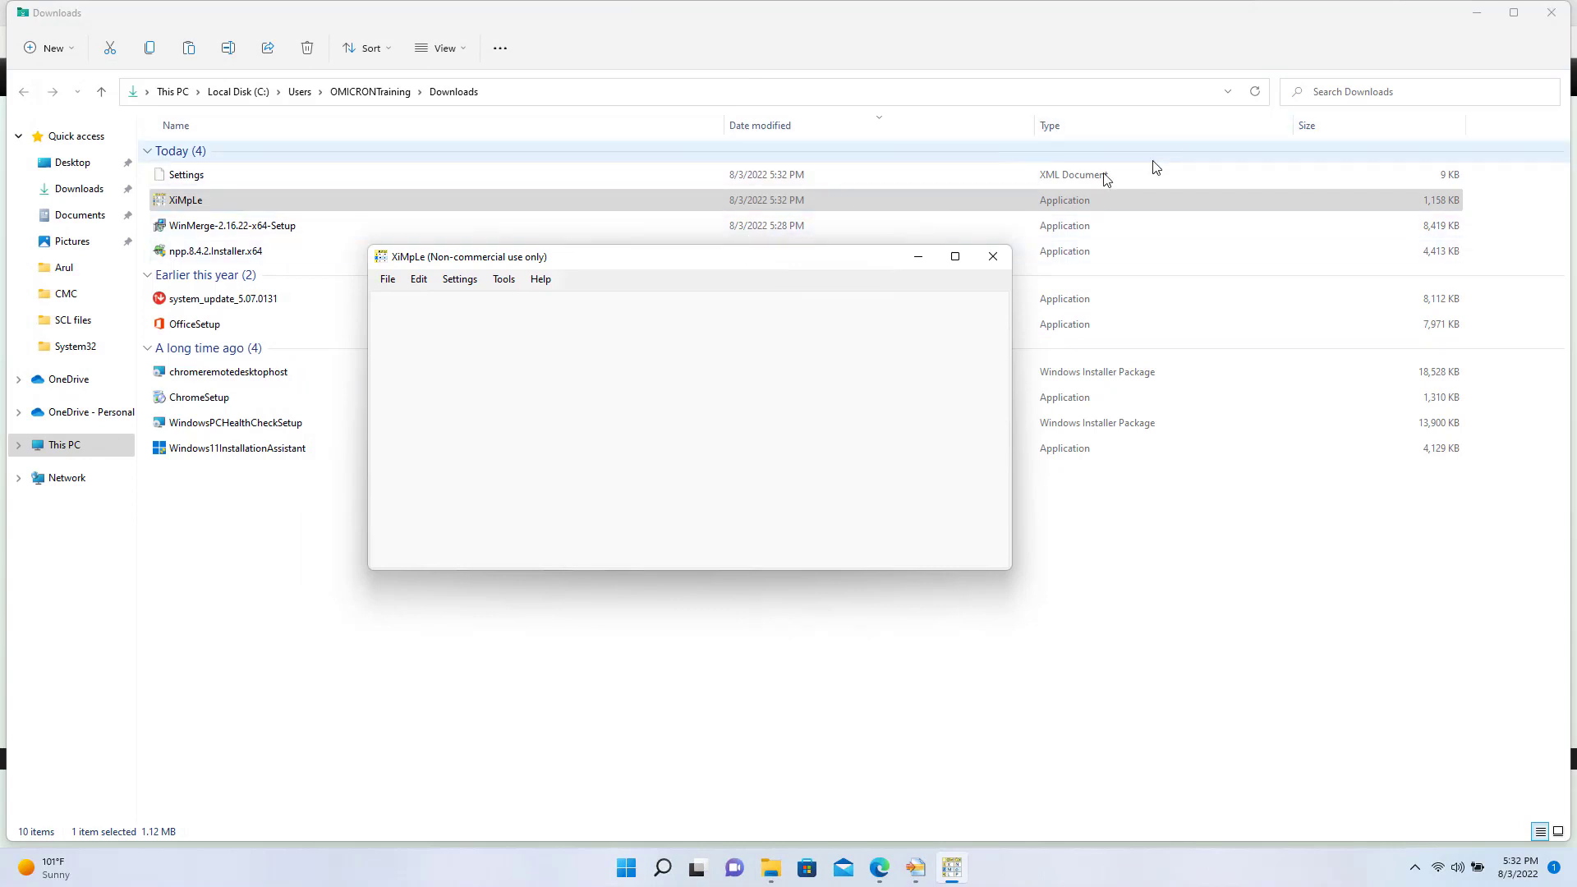
- Start opening a file in XiMpLe and browse to the SCL files folder on the Desktop
{"action": "left_click", "coordinate": [388, 280]}
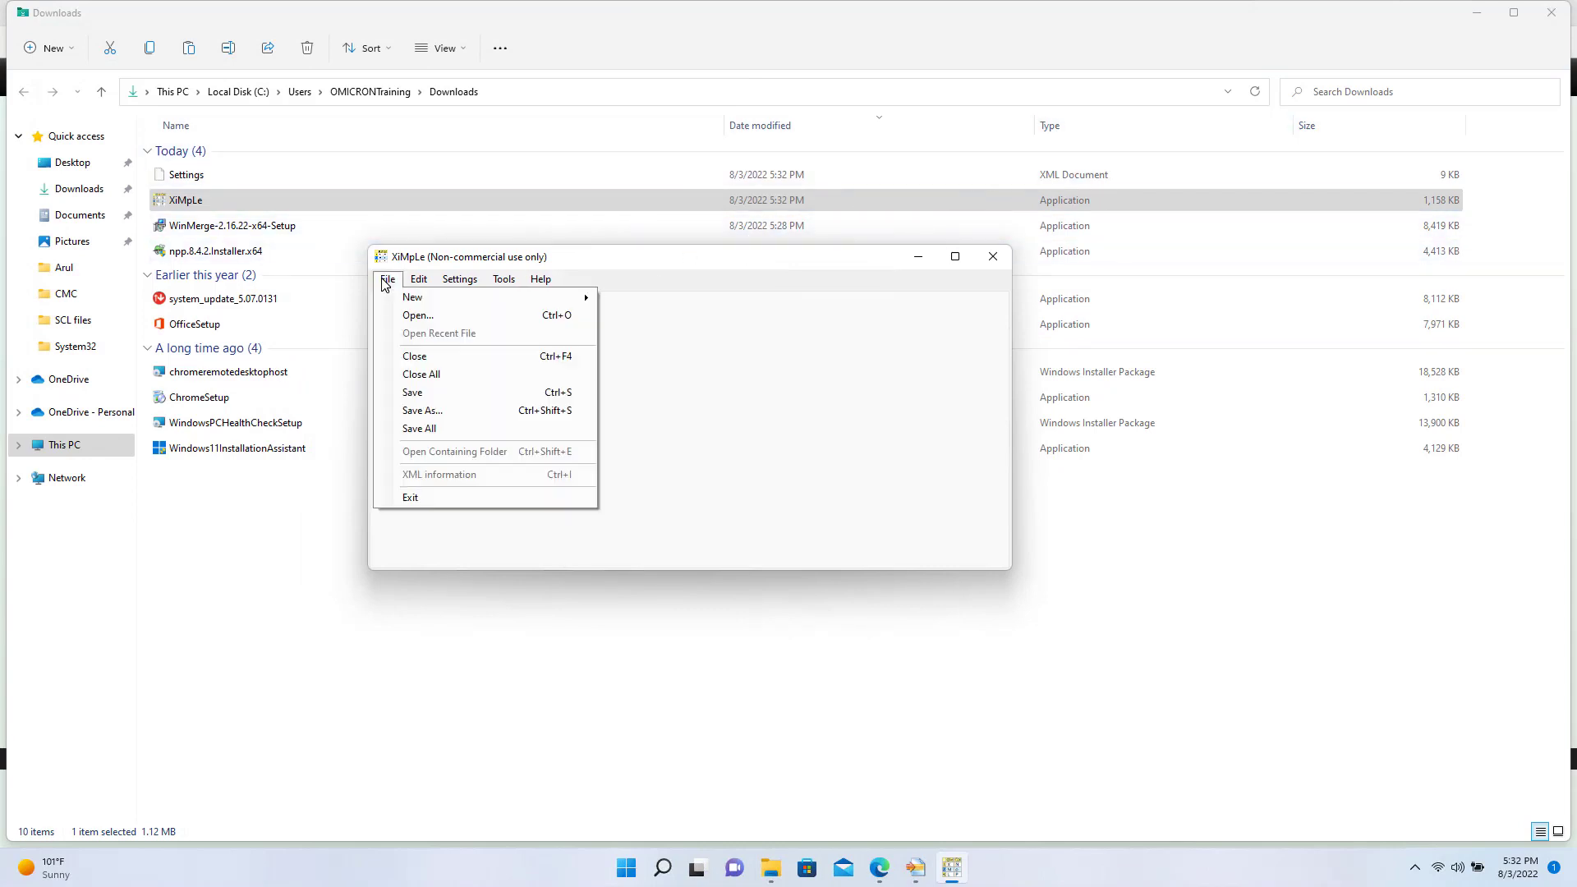
{"action": "left_click", "coordinate": [431, 317]}
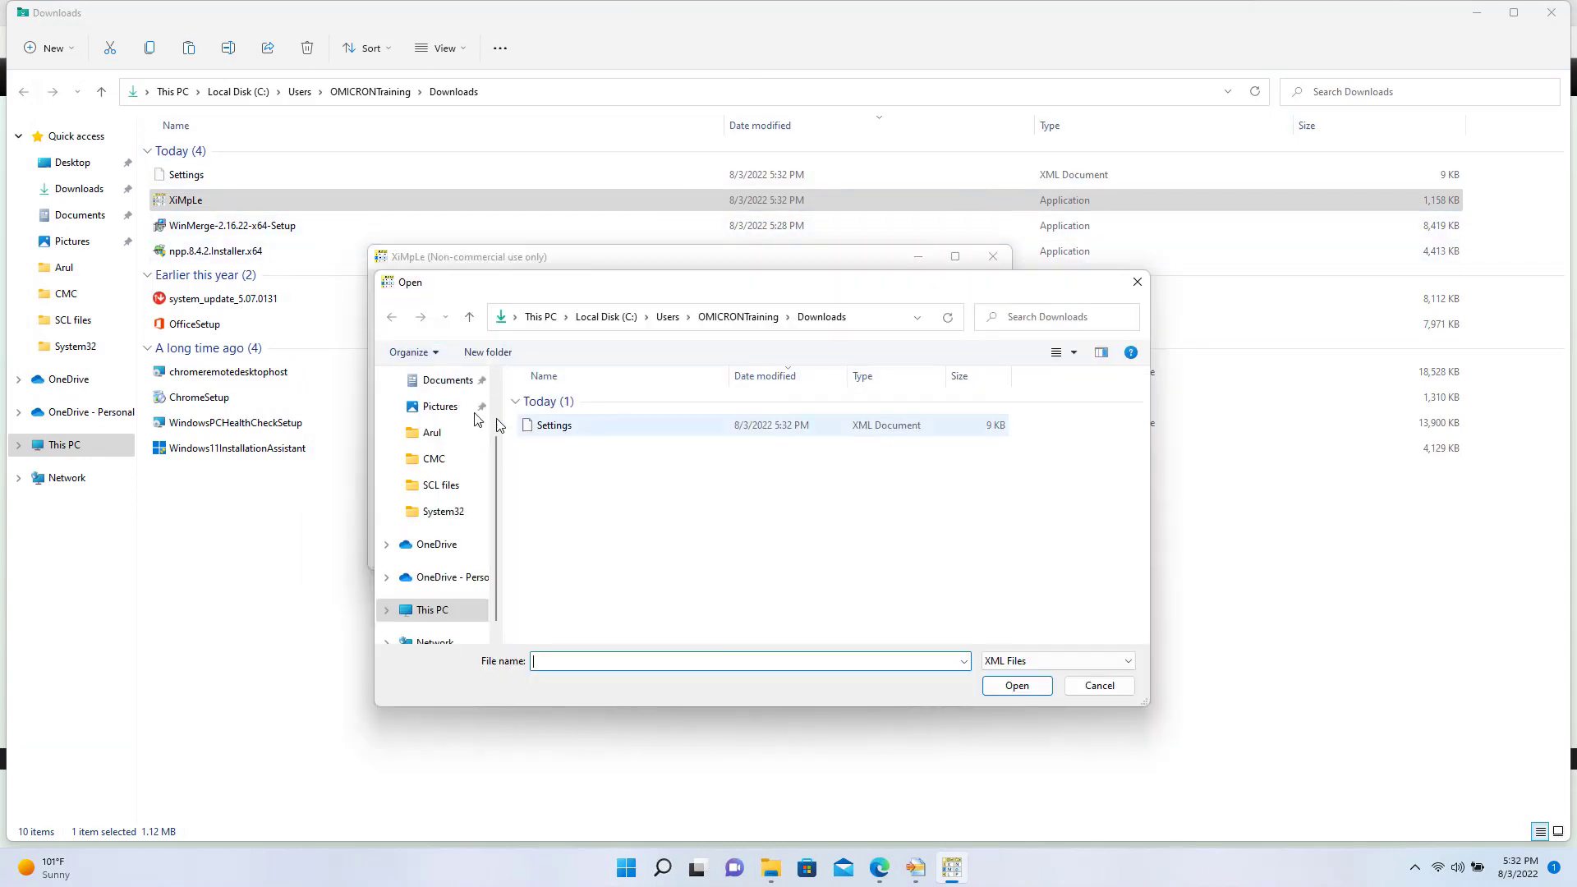
{"action": "left_click", "coordinate": [444, 434]}
{"action": "left_click", "coordinate": [584, 402]}
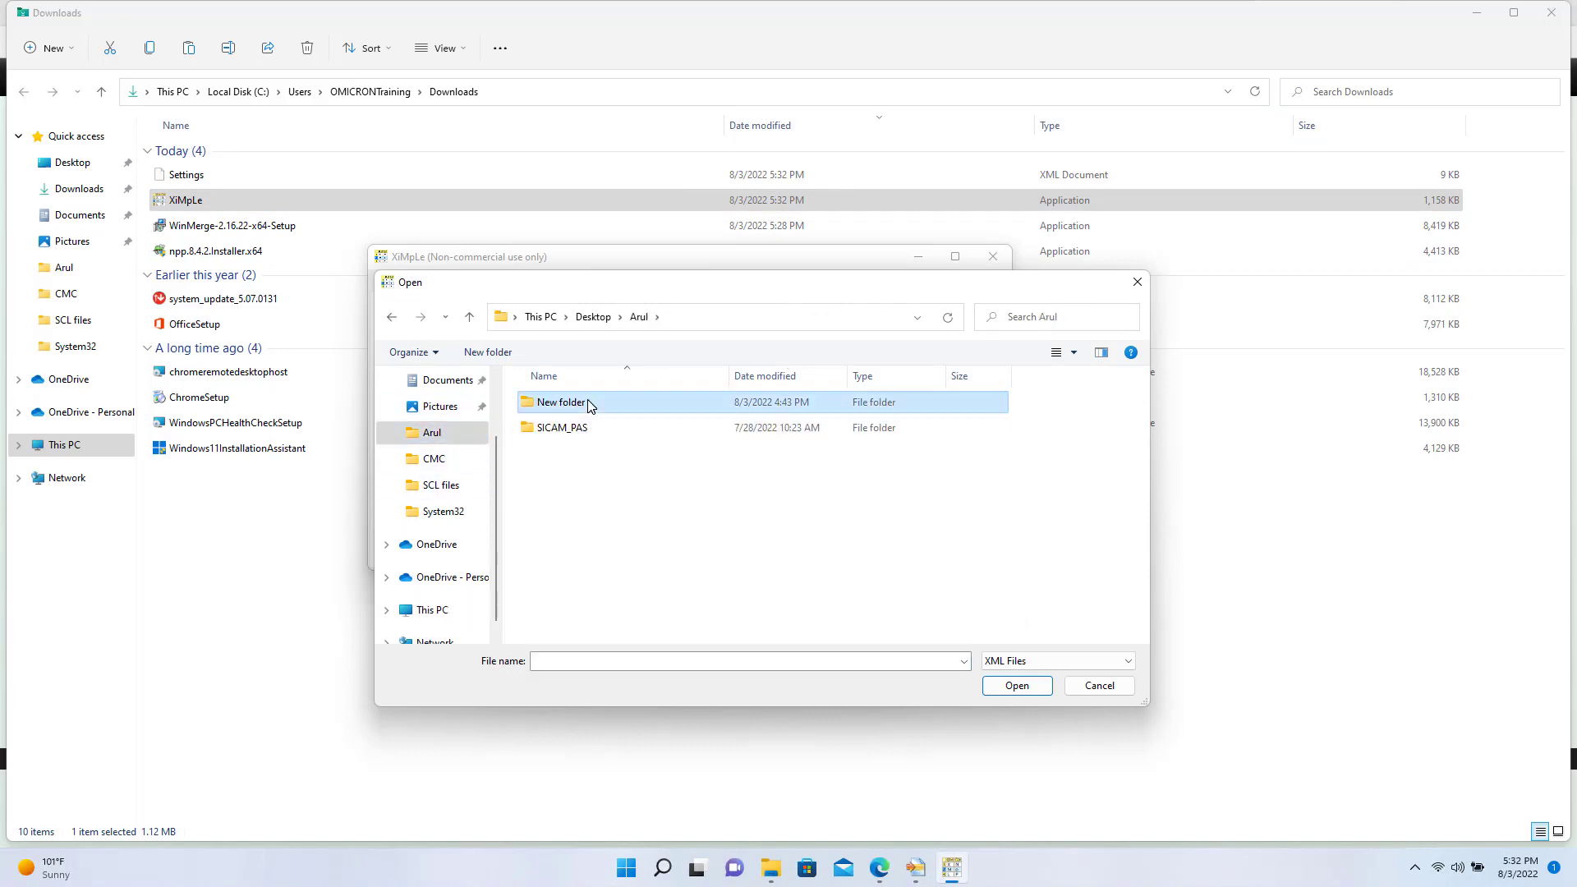
{"action": "scroll", "coordinate": [470, 469], "scroll_direction": "up", "scroll_amount": 1}
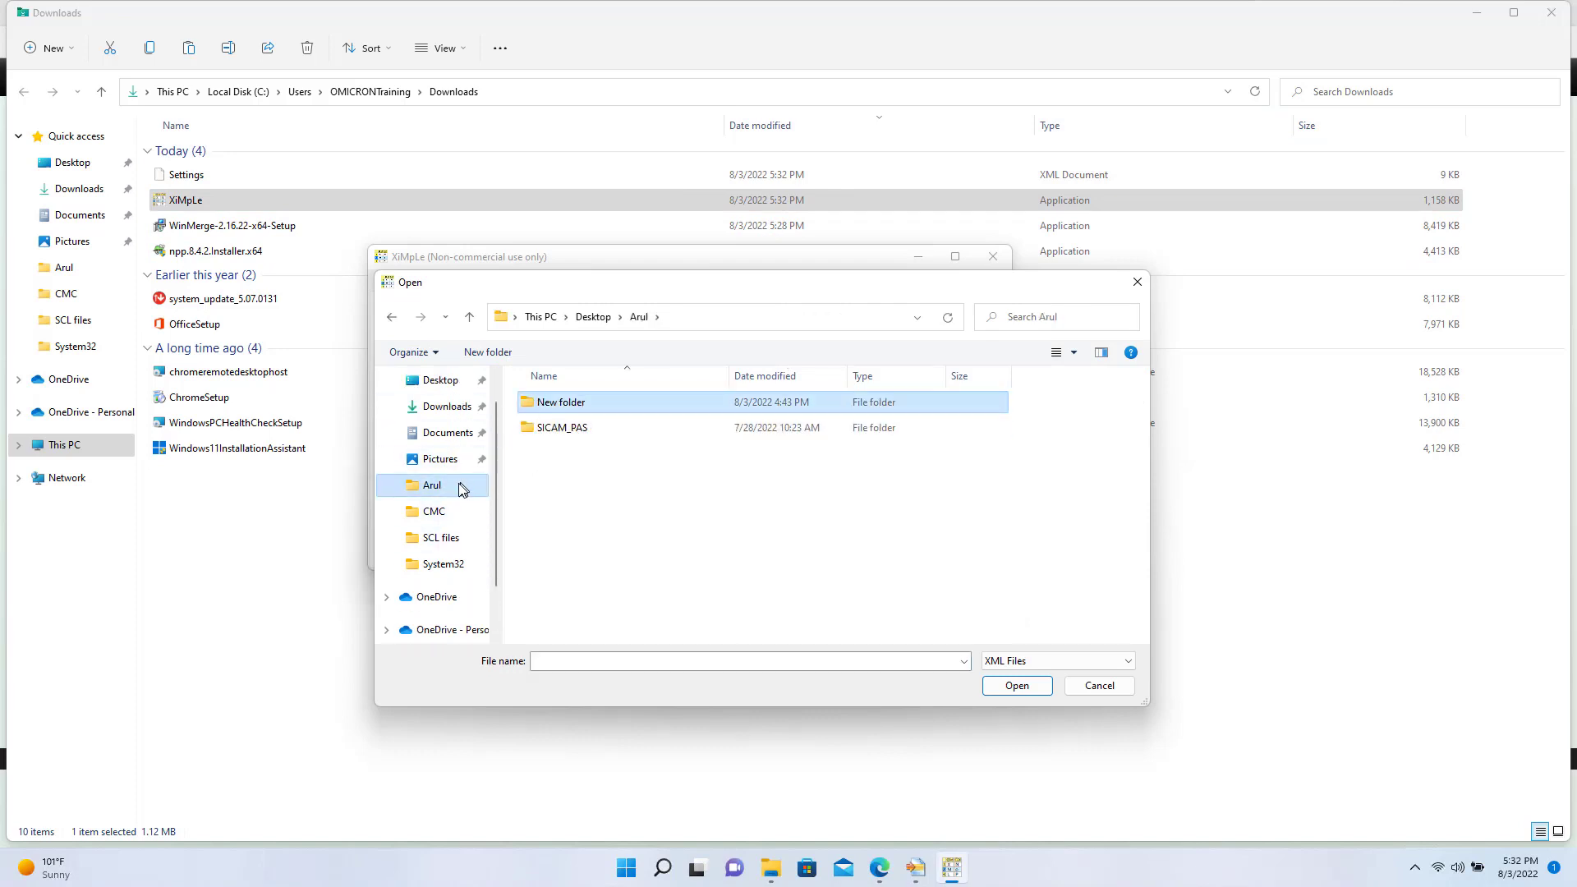
{"action": "left_click", "coordinate": [453, 536]}
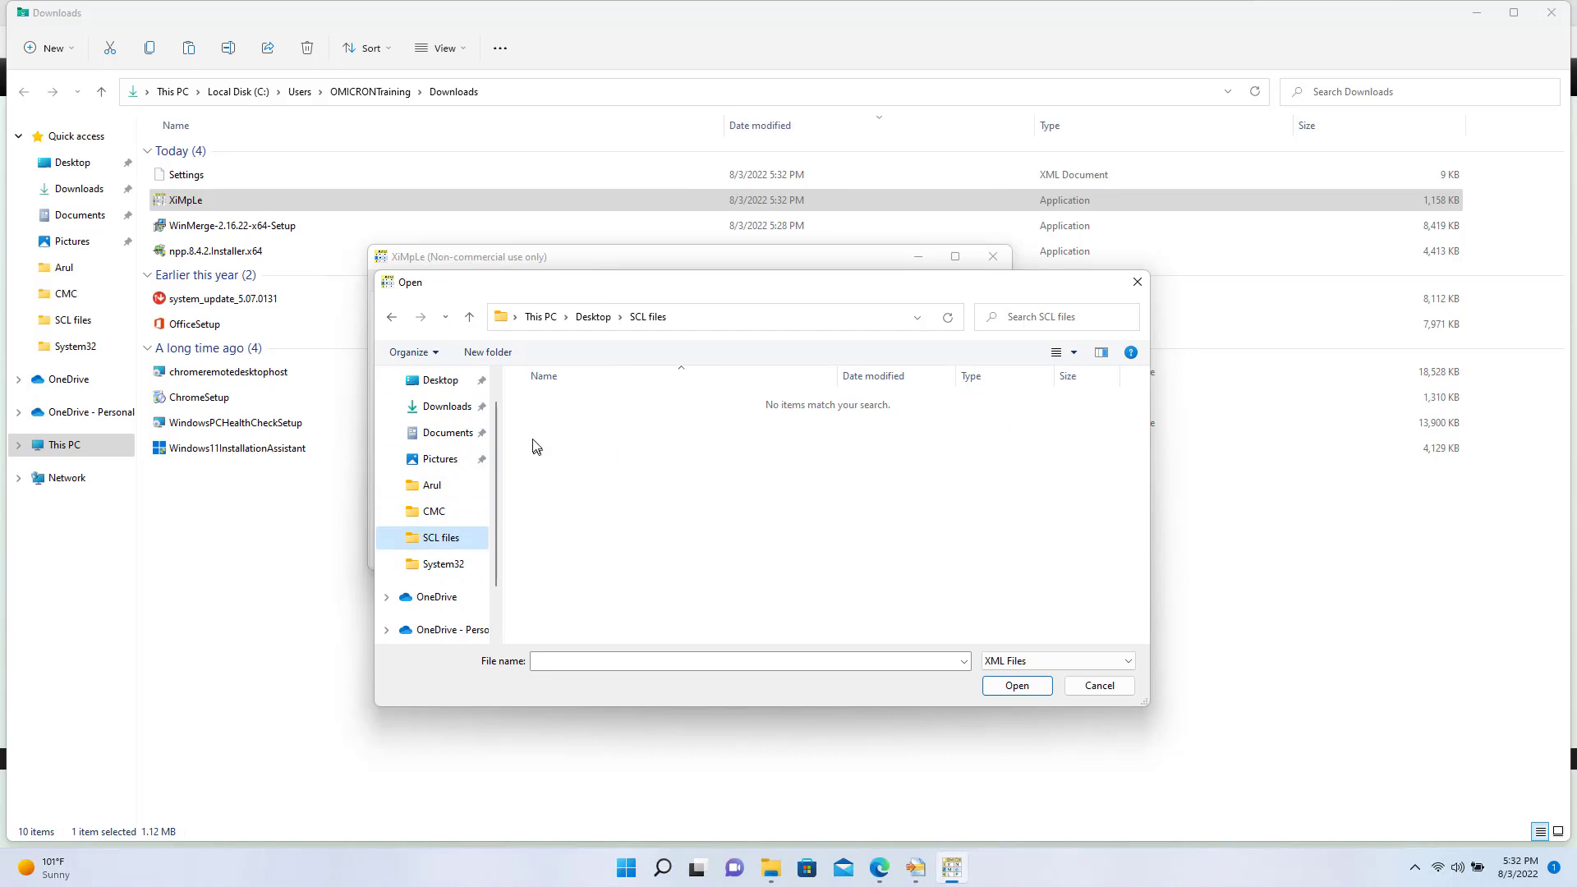
- Show all file types, open 20210923_NUCBX1_without_AA1D1Q03Q1_report_arrows.scd and maximize the XiMpLe window
{"action": "left_click", "coordinate": [1007, 663]}
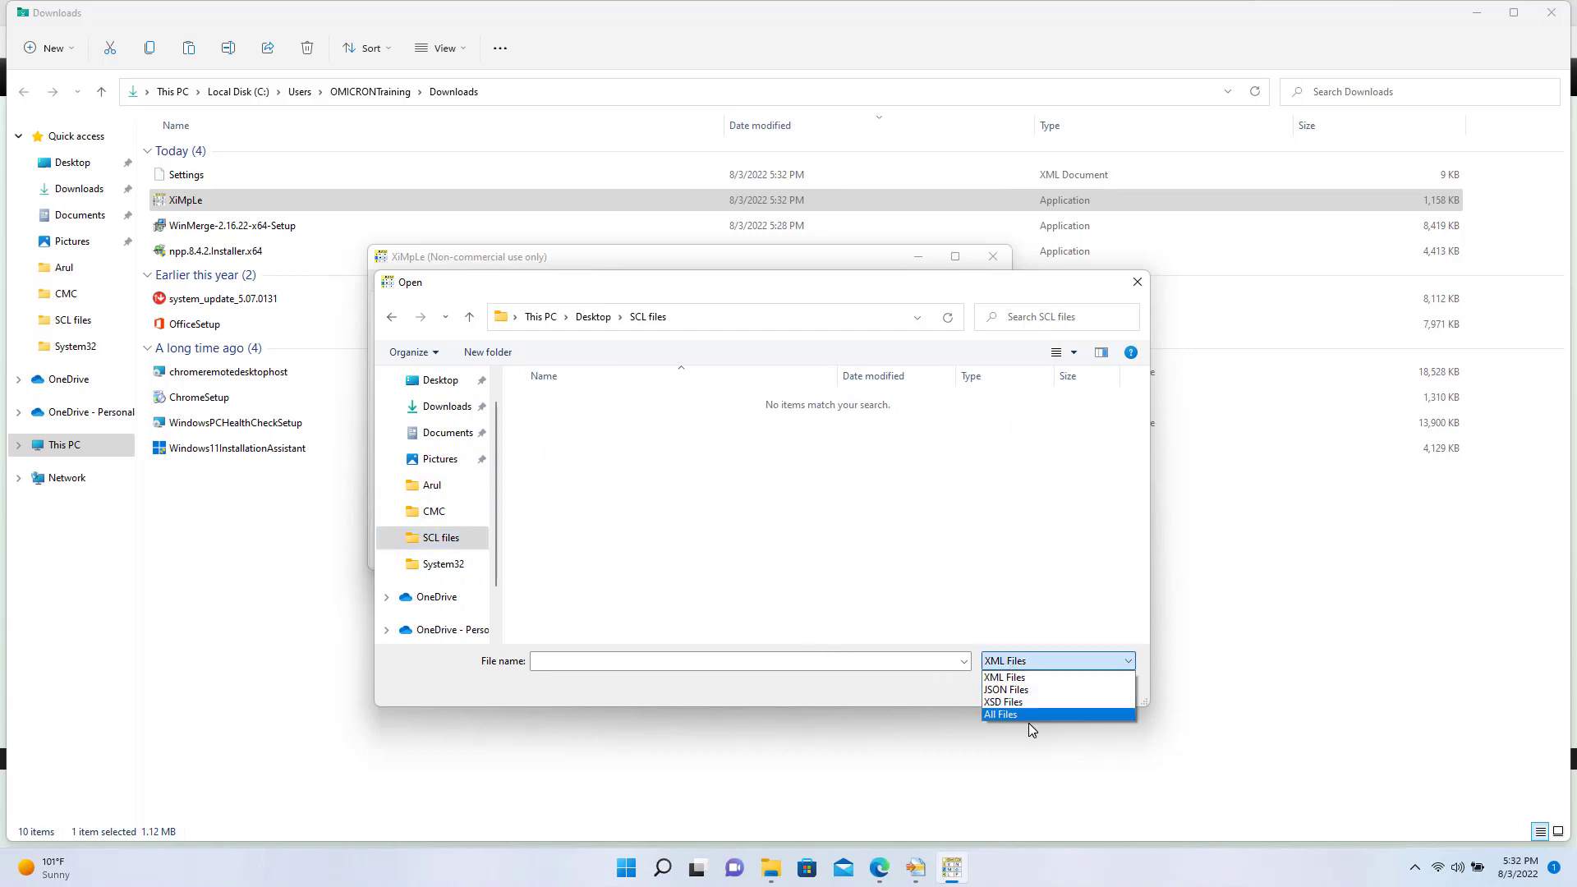
{"action": "left_click", "coordinate": [1023, 715]}
{"action": "left_click", "coordinate": [629, 405]}
{"action": "left_click", "coordinate": [1023, 688]}
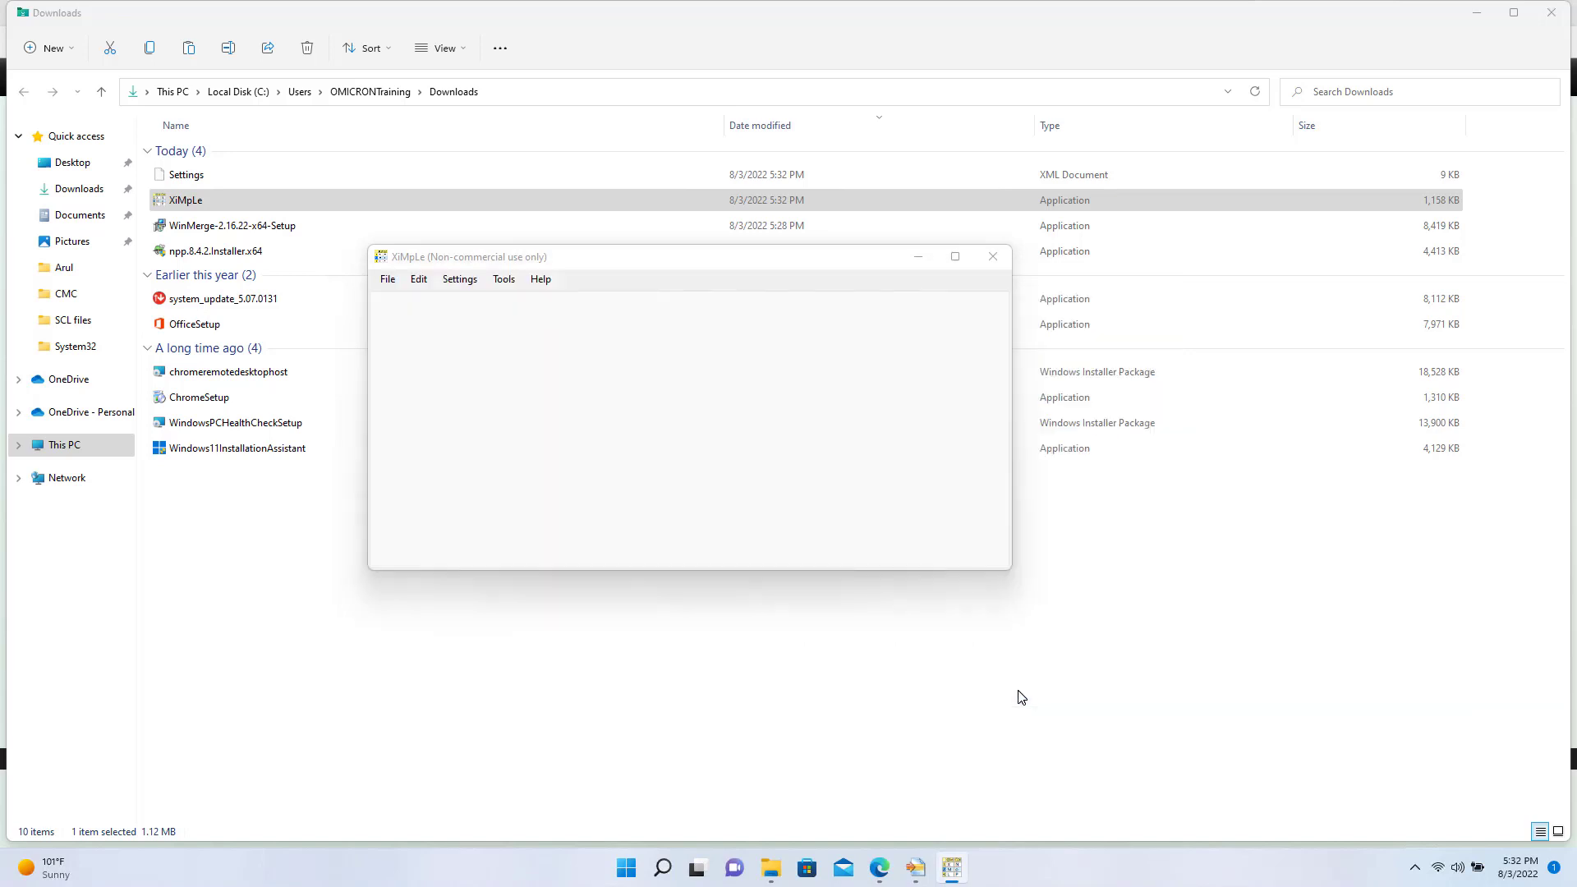
{"action": "left_click", "coordinate": [955, 256]}
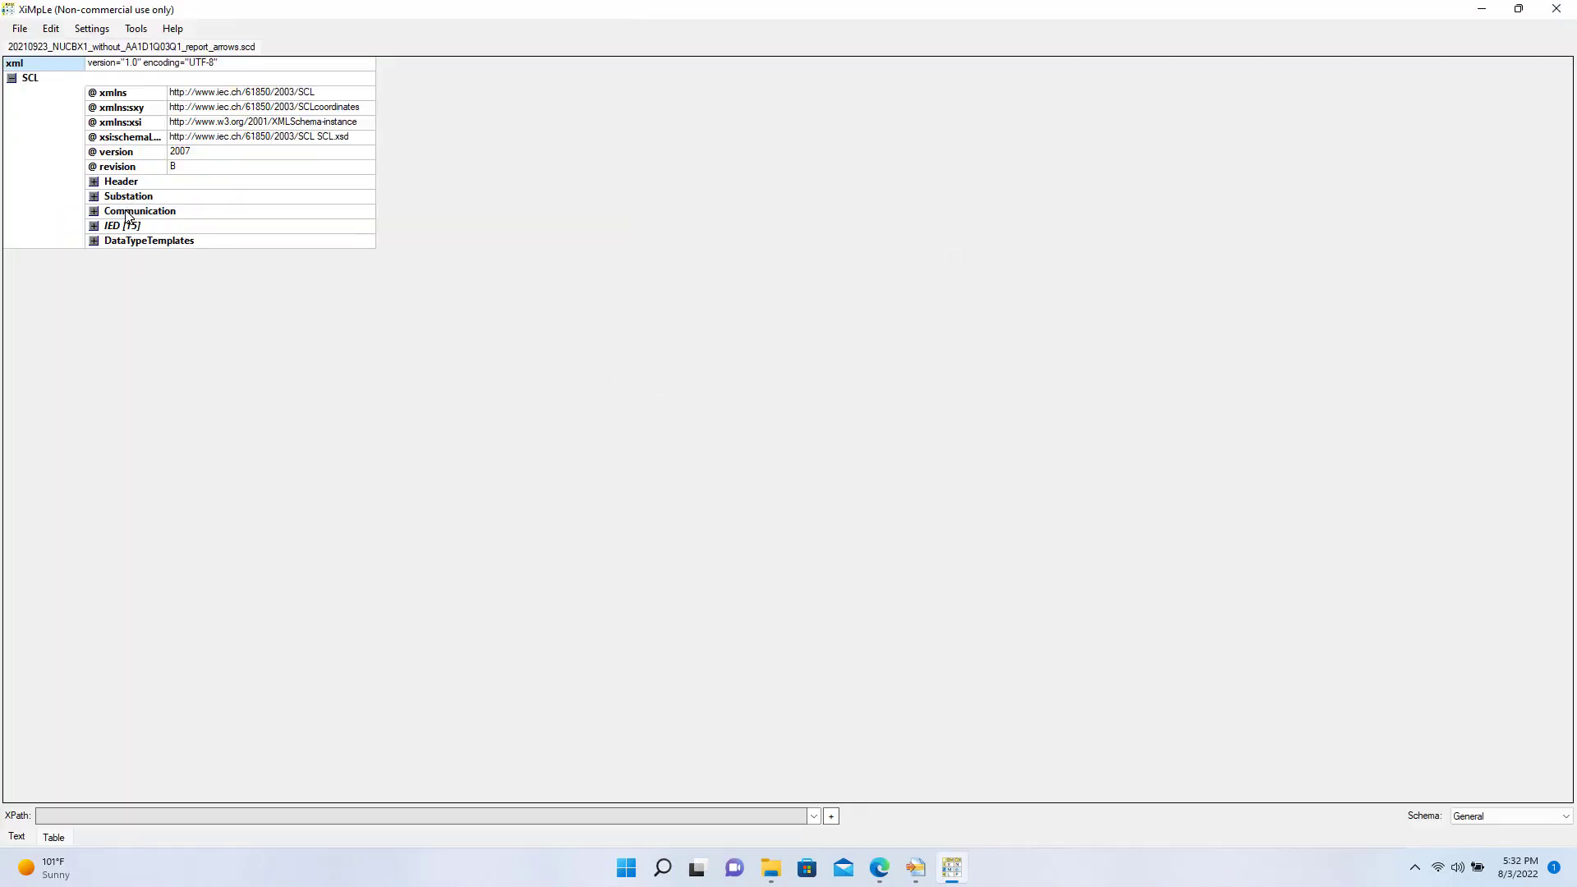
- Expand the SCL Header section and examine its toolID and version attributes
{"action": "left_click", "coordinate": [93, 182]}
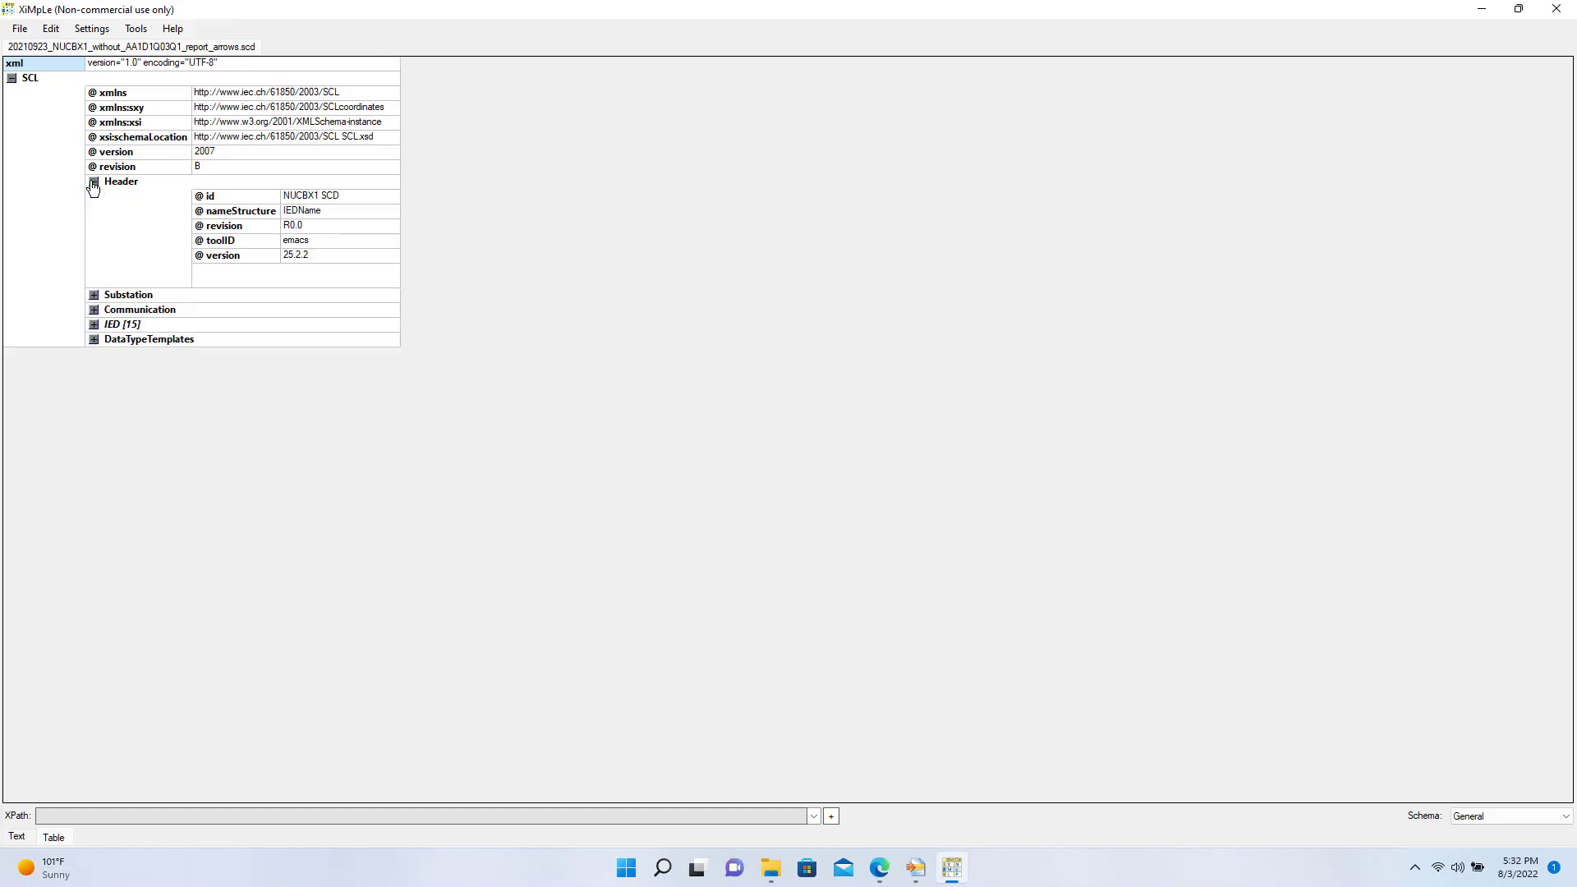
{"action": "left_click", "coordinate": [259, 238]}
{"action": "left_click", "coordinate": [258, 257]}
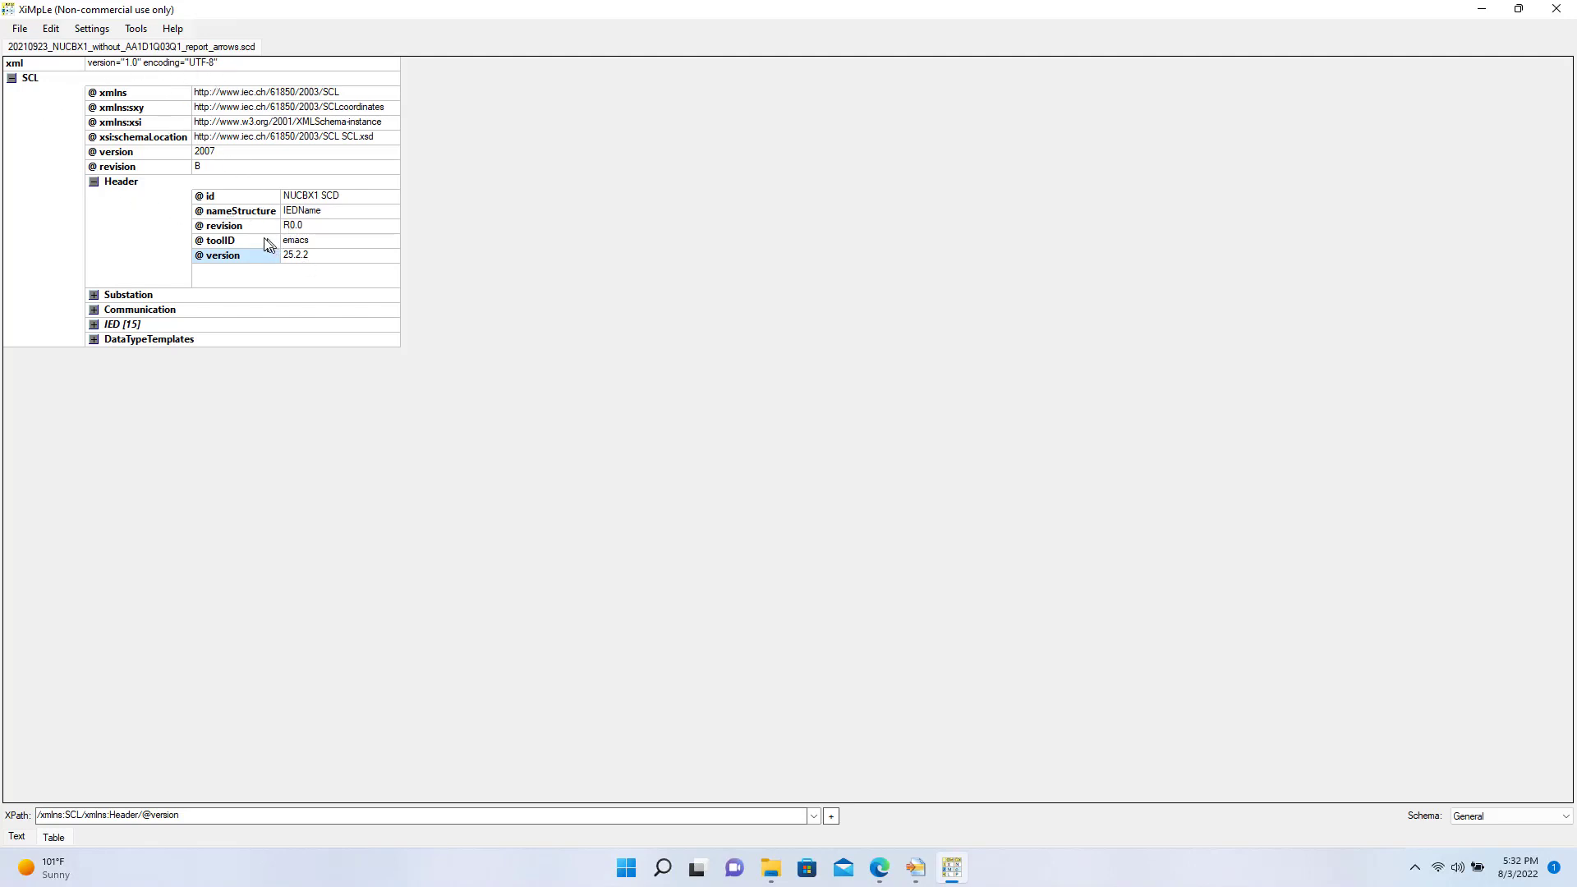
- Expand the Substation section to examine its power transformers and the voltages and bays of voltage levels D1 and H1
{"action": "left_click", "coordinate": [94, 296]}
{"action": "left_click", "coordinate": [201, 370]}
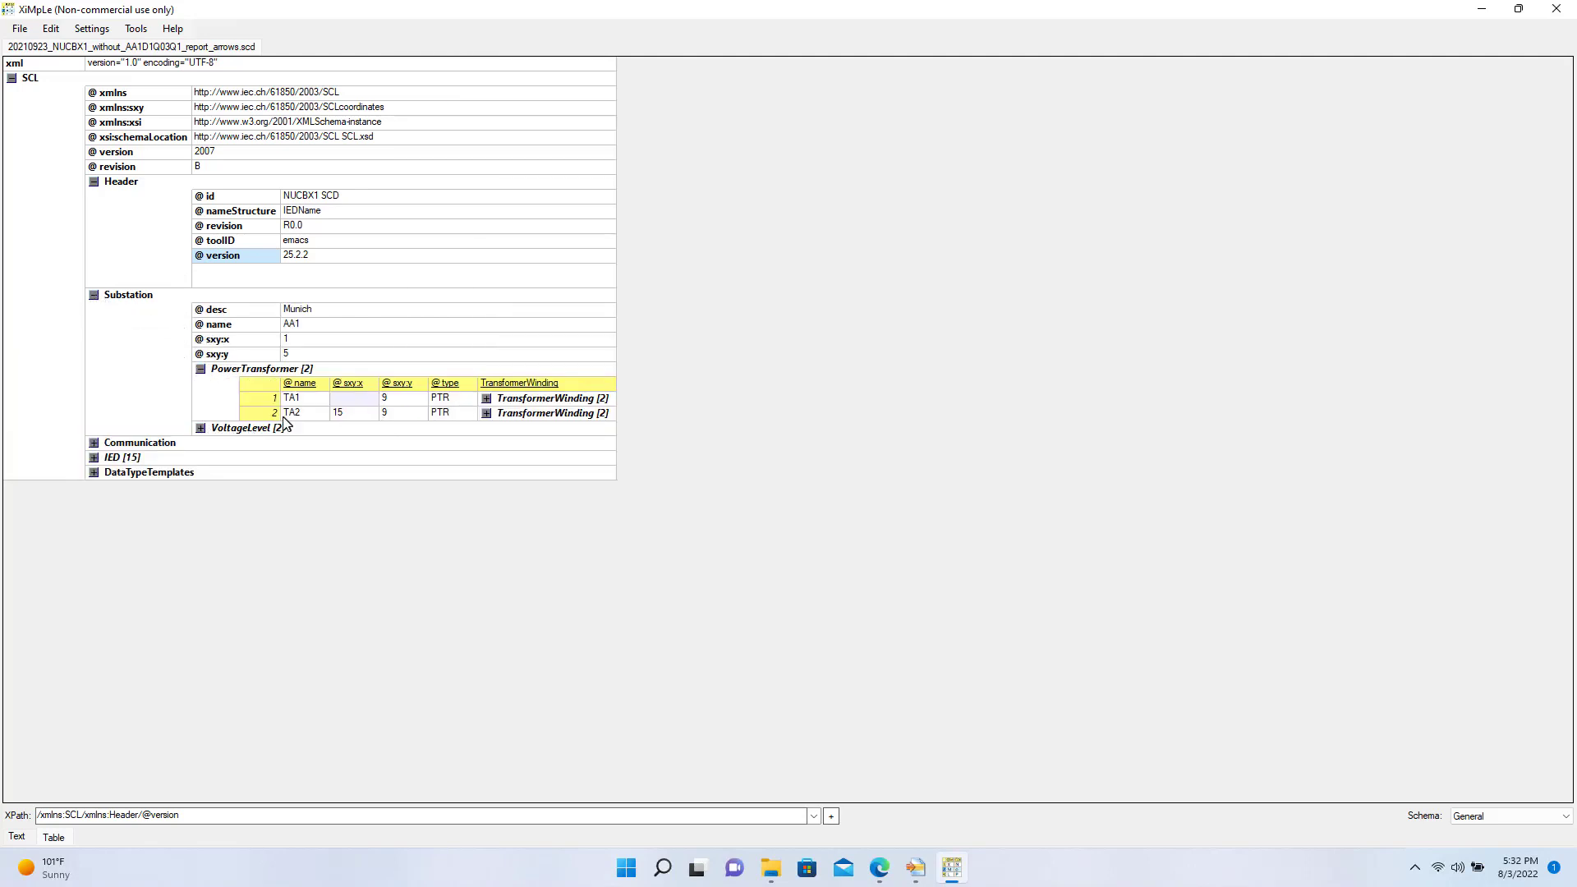
{"action": "left_click", "coordinate": [202, 428]}
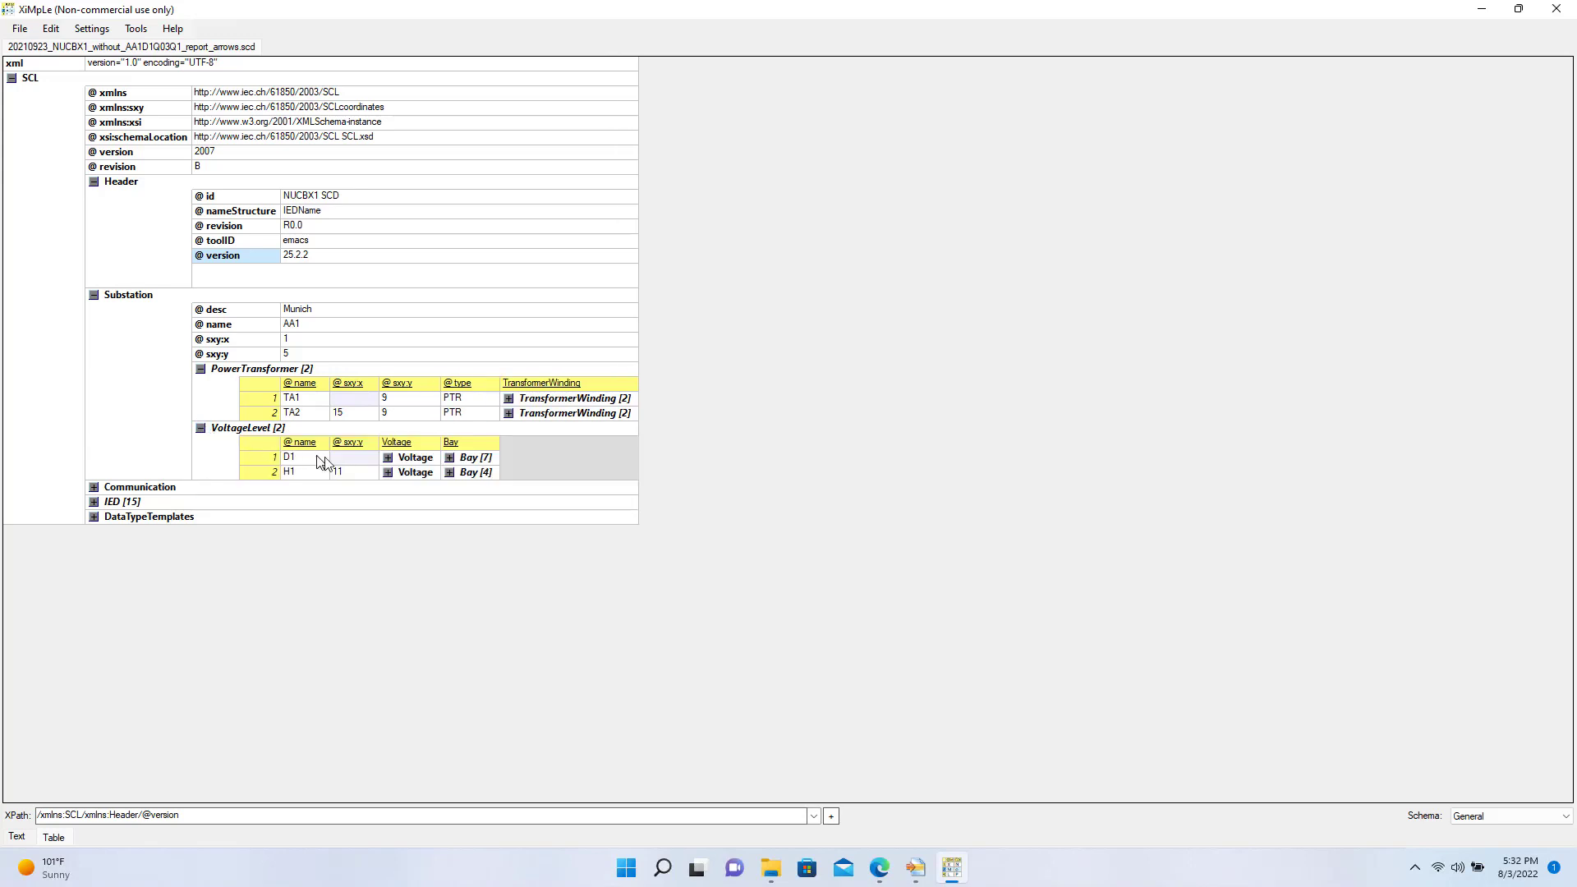
{"action": "left_click", "coordinate": [388, 458]}
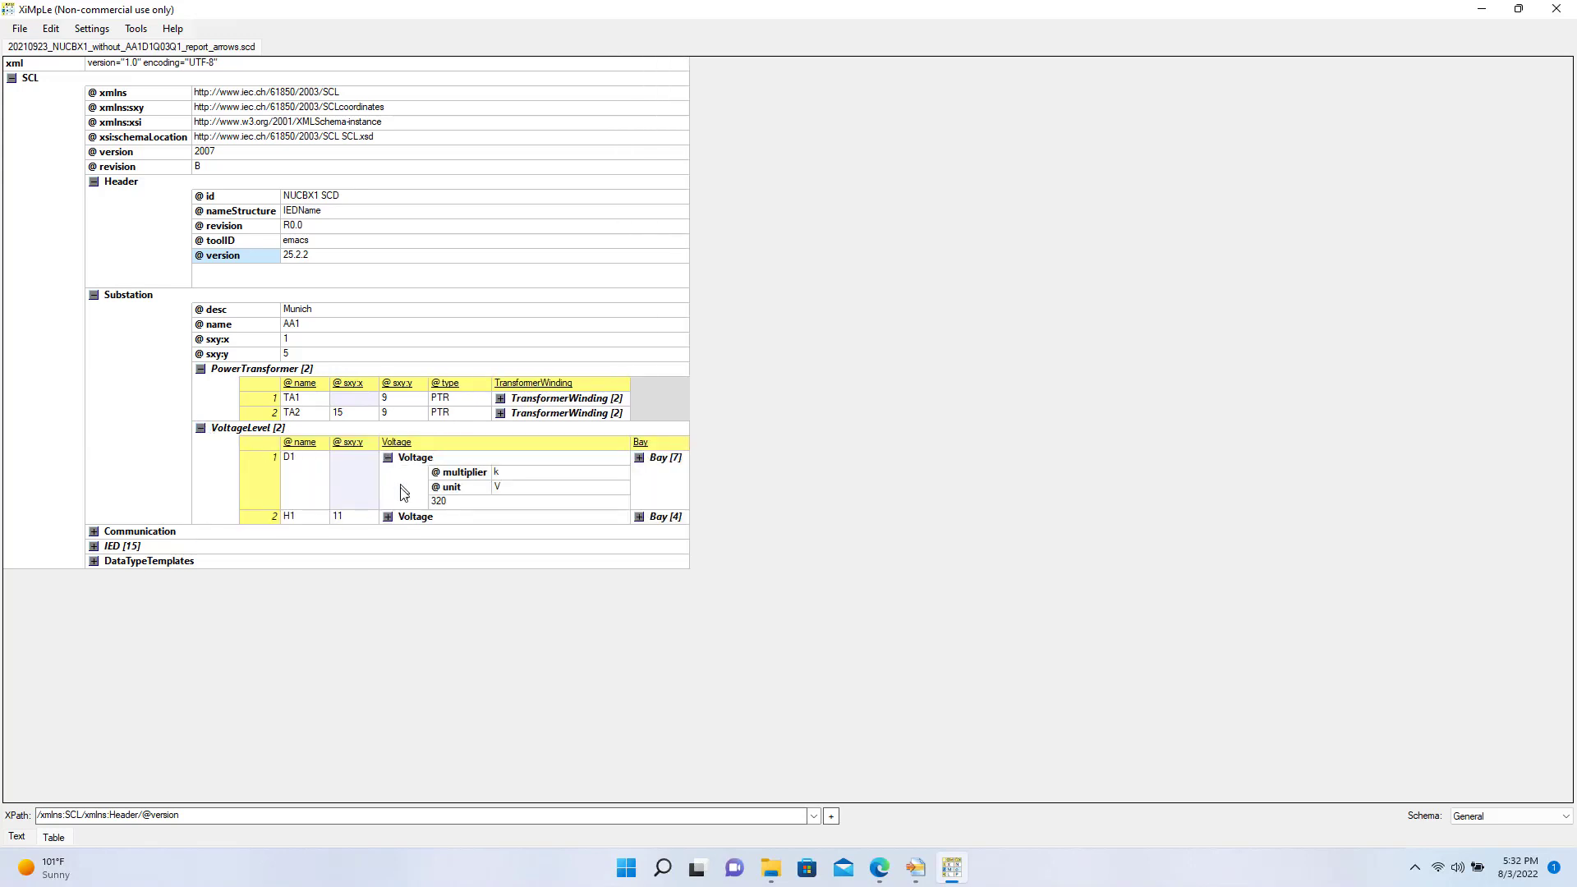
{"action": "left_click", "coordinate": [388, 517]}
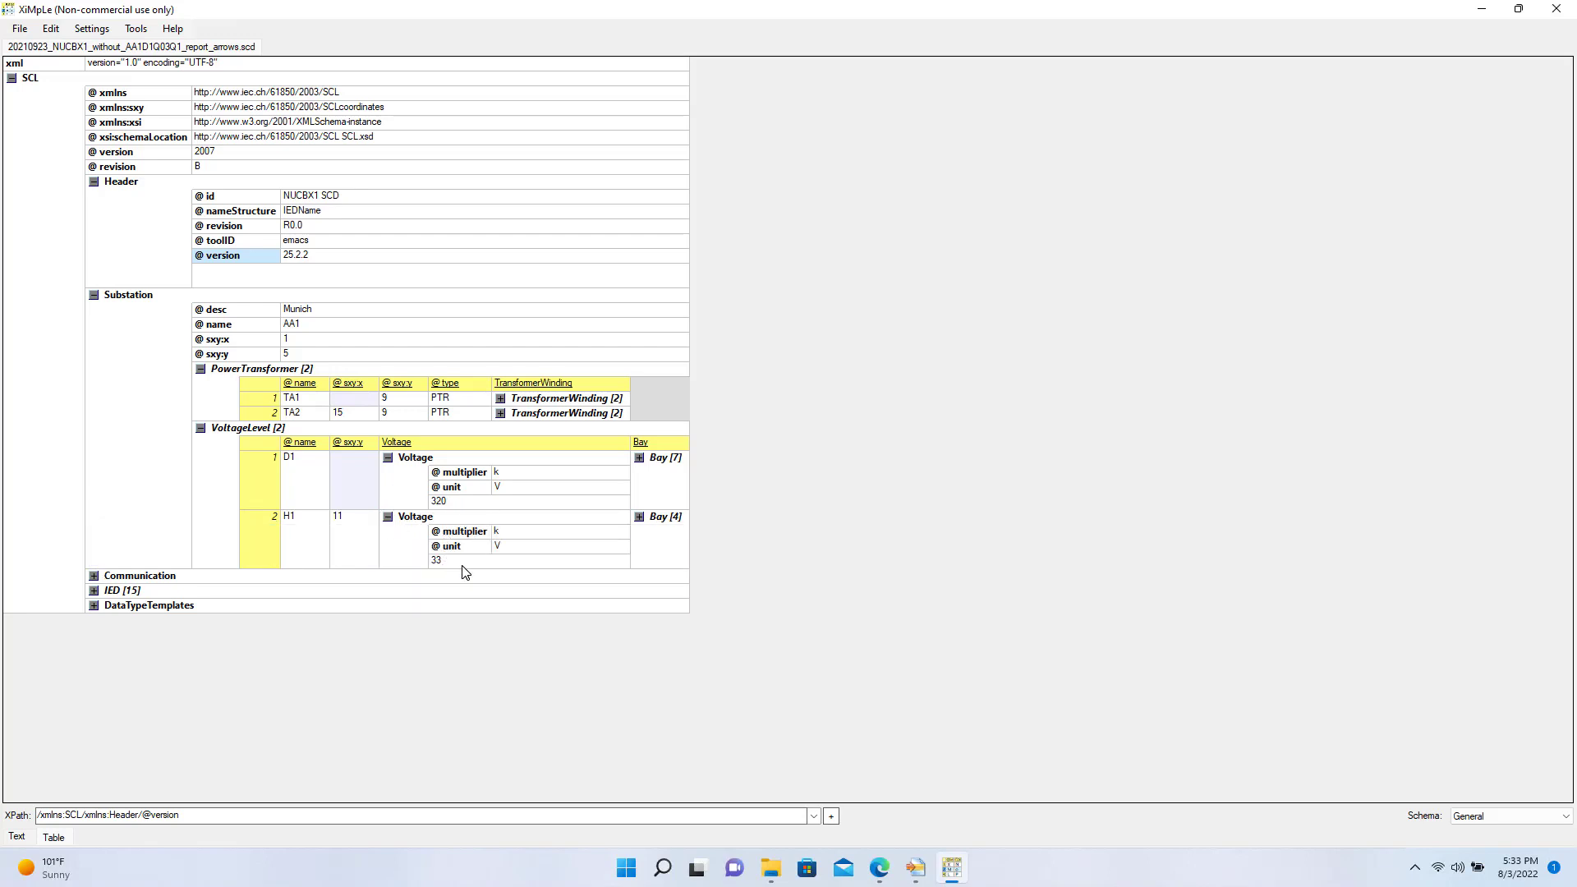
{"action": "left_click", "coordinate": [639, 458]}
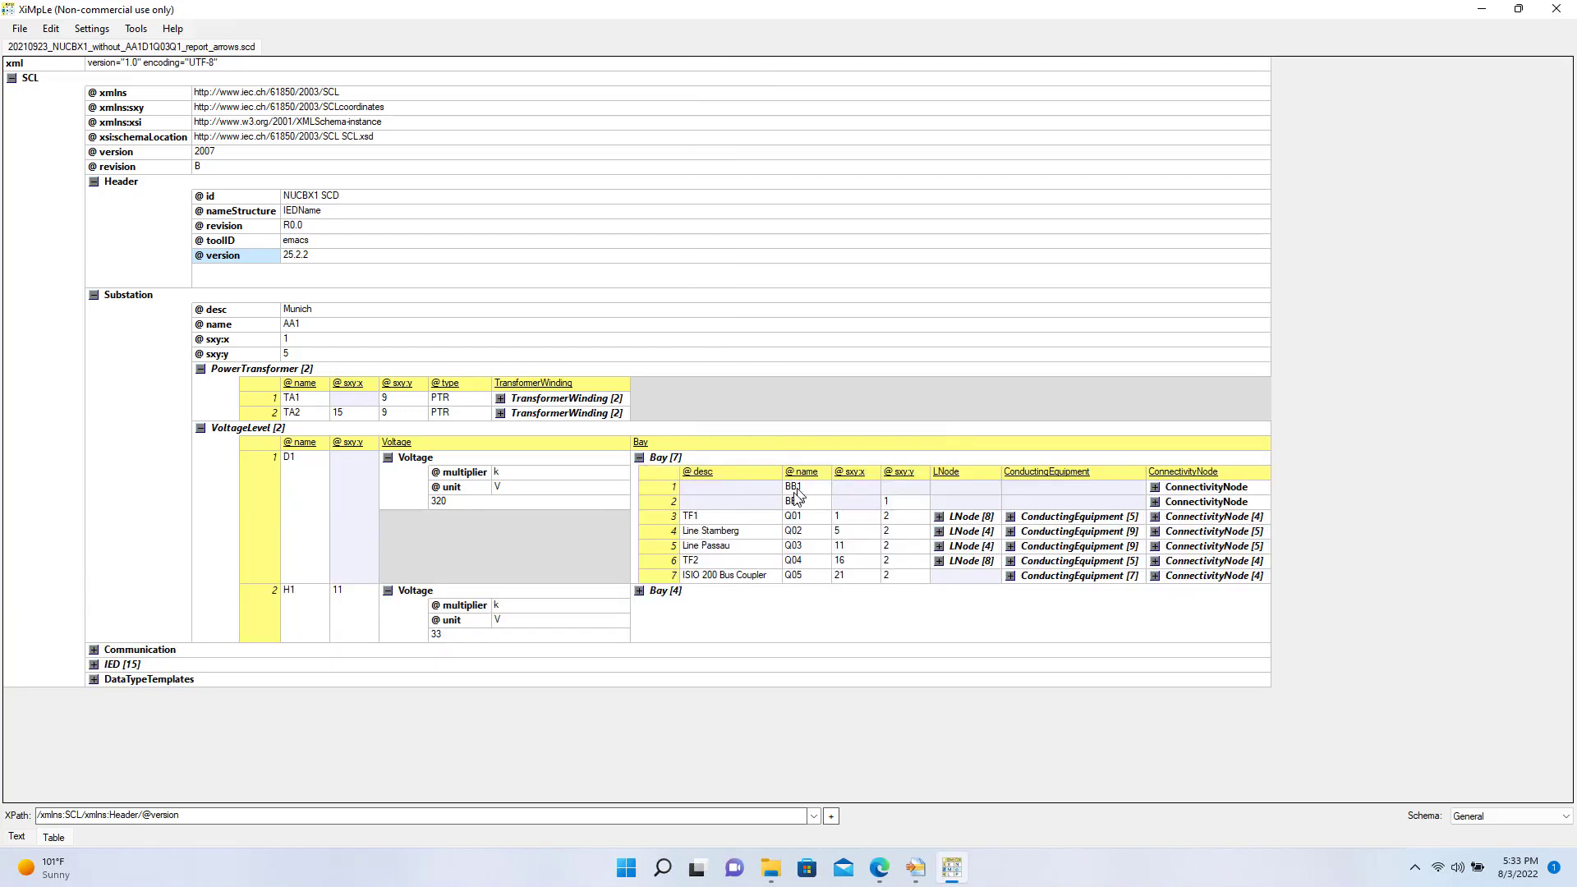
{"action": "left_click", "coordinate": [639, 591]}
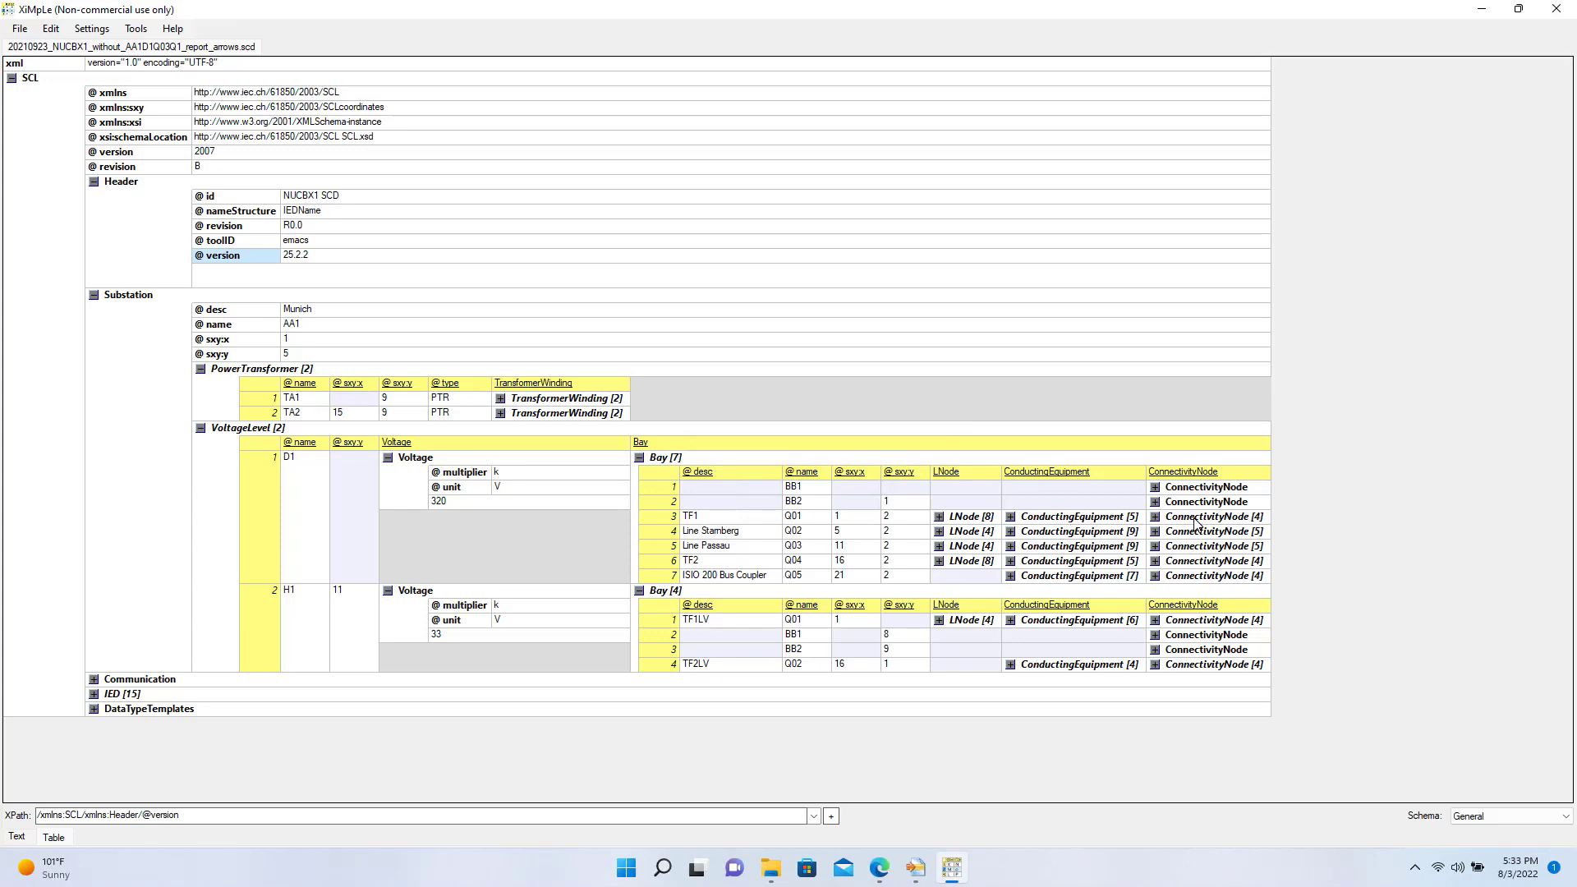
- Expand the Communication section's SubNetwork and examine its ConnectedAP table of addresses, SMV and GSE entries
{"action": "left_click", "coordinate": [93, 680]}
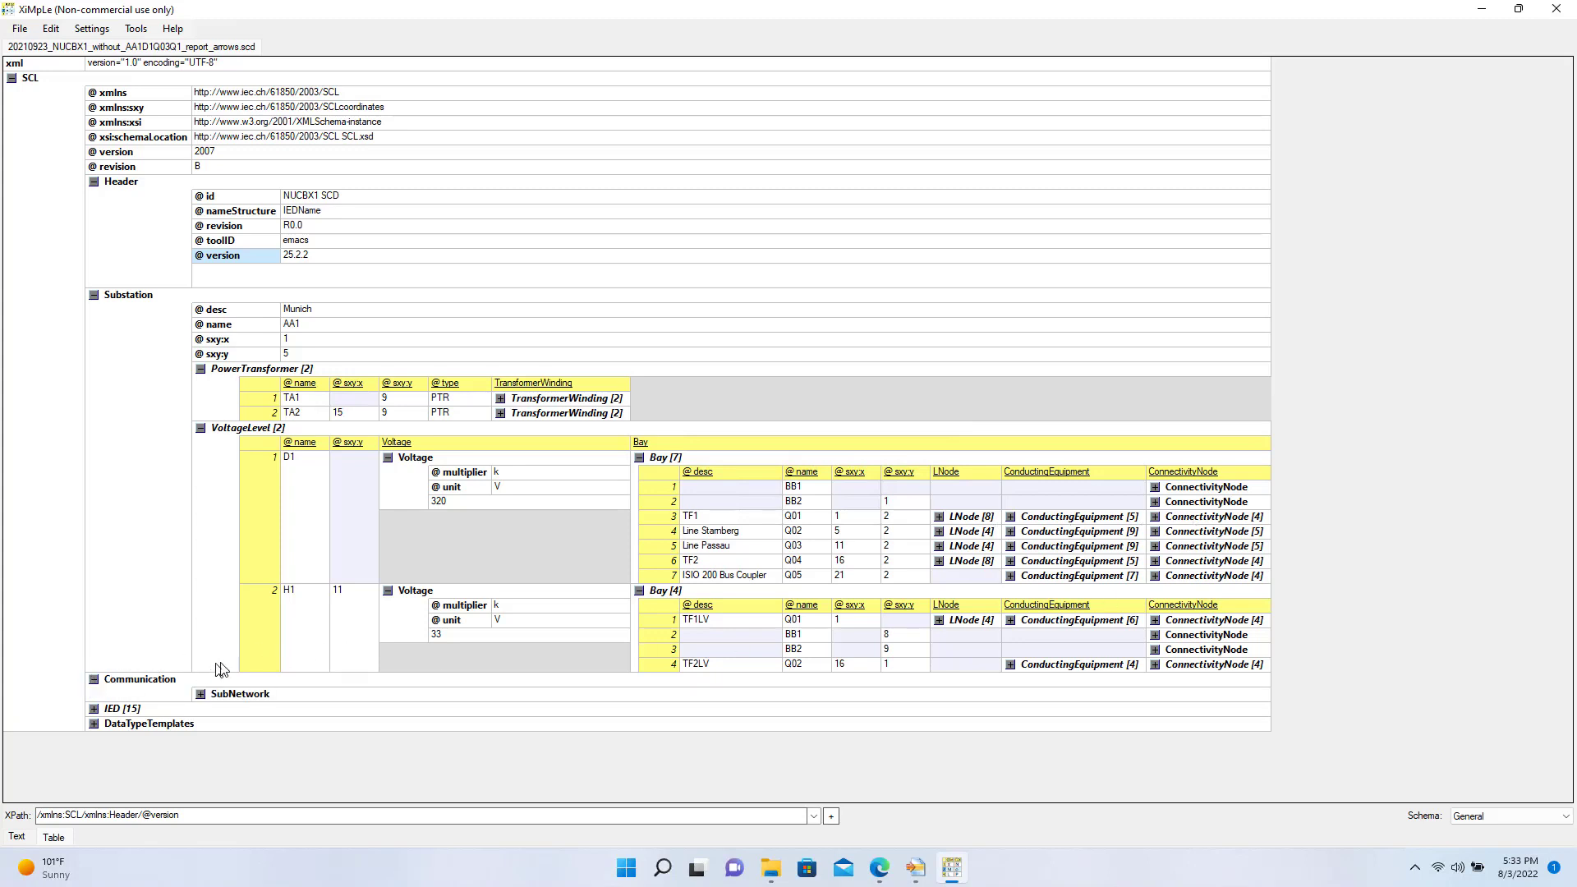
{"action": "left_click", "coordinate": [200, 695]}
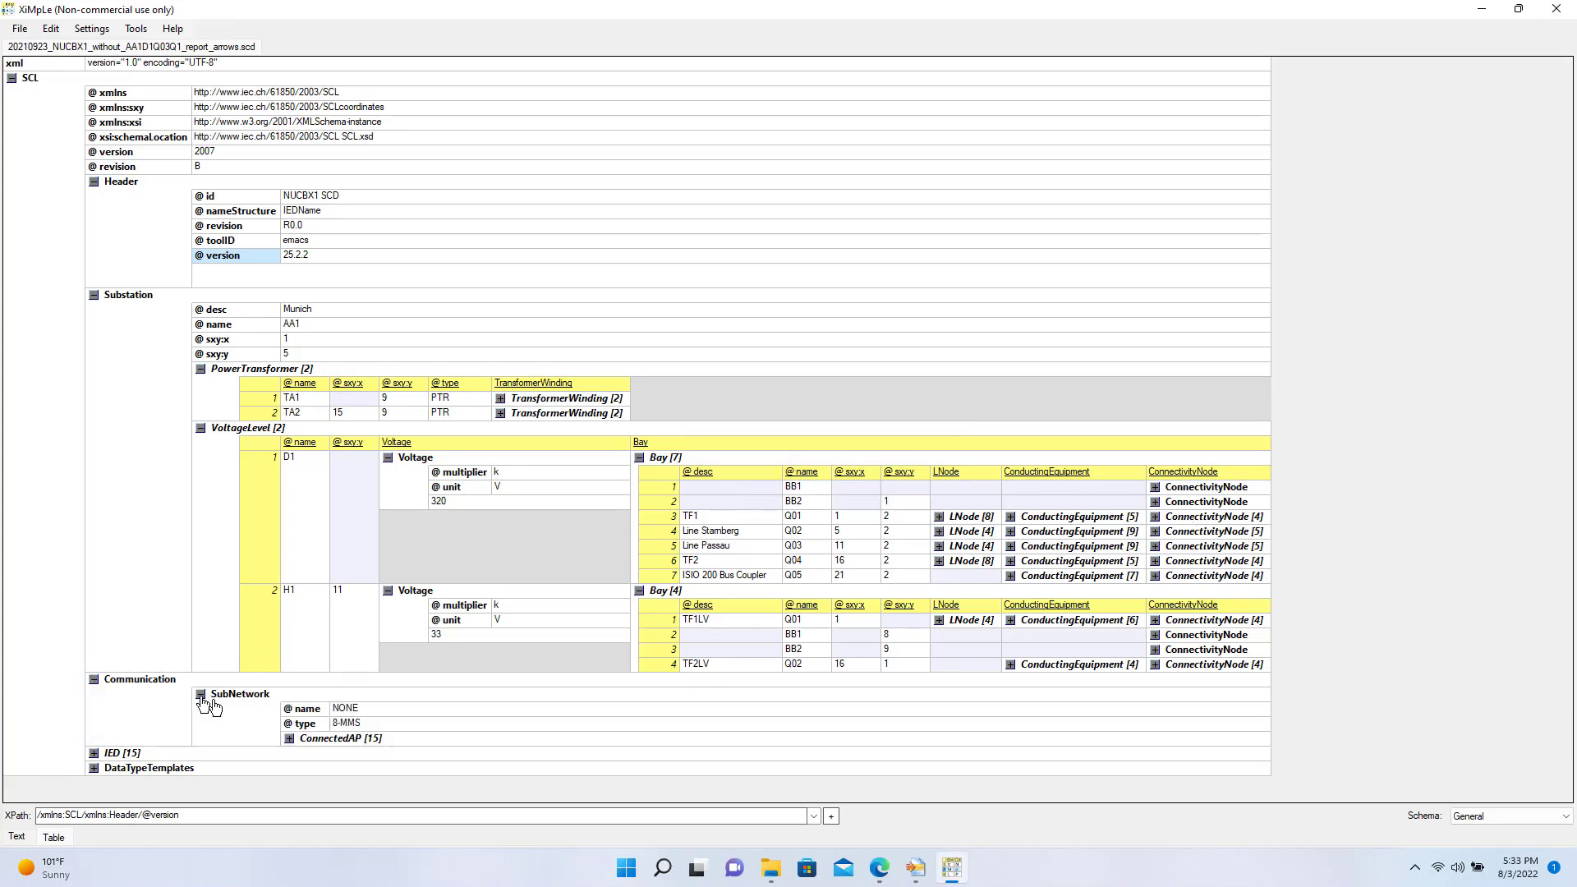
{"action": "left_click", "coordinate": [287, 740]}
{"action": "scroll", "coordinate": [371, 774], "scroll_direction": "down", "scroll_amount": 3}
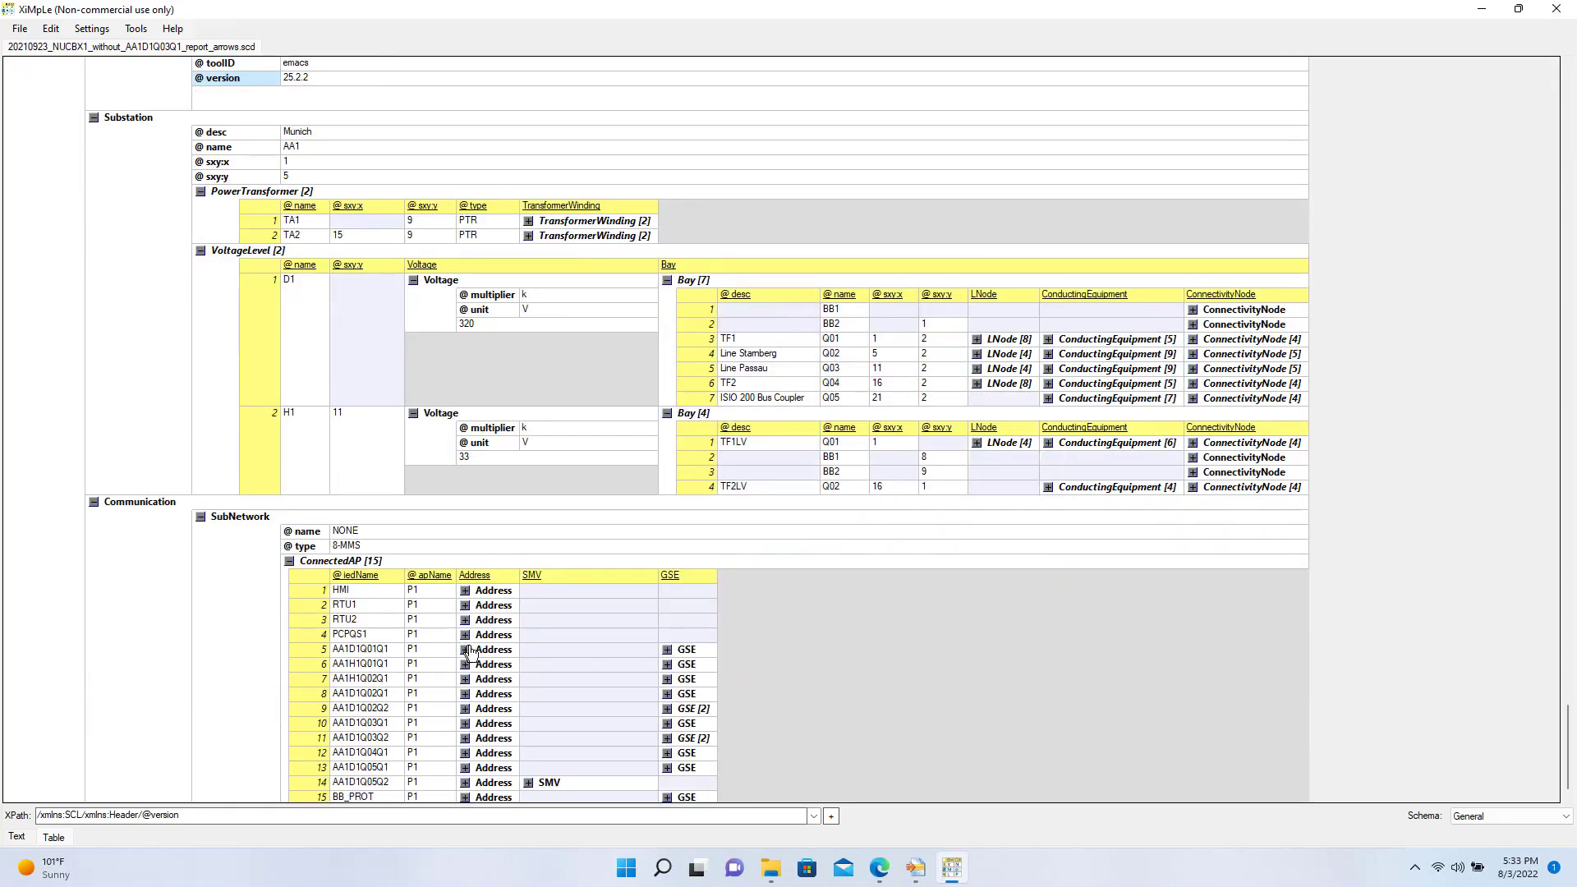
{"action": "scroll", "coordinate": [657, 610], "scroll_direction": "down", "scroll_amount": 1}
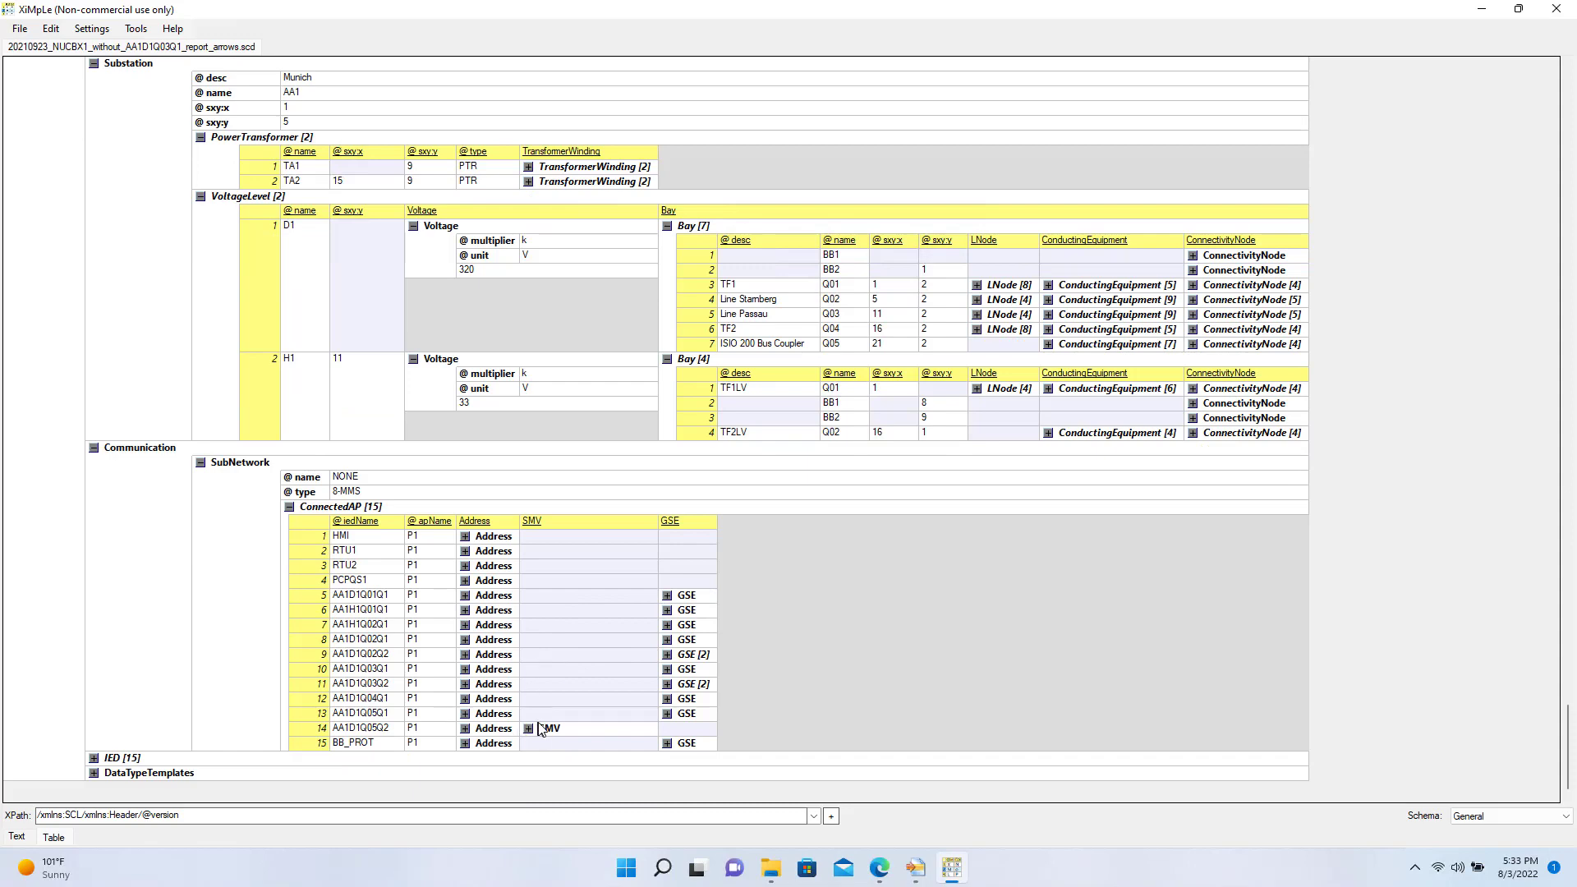
- Expand the IED table, examine the Services of the BB_PROT device and collapse them again
{"action": "left_click", "coordinate": [94, 758]}
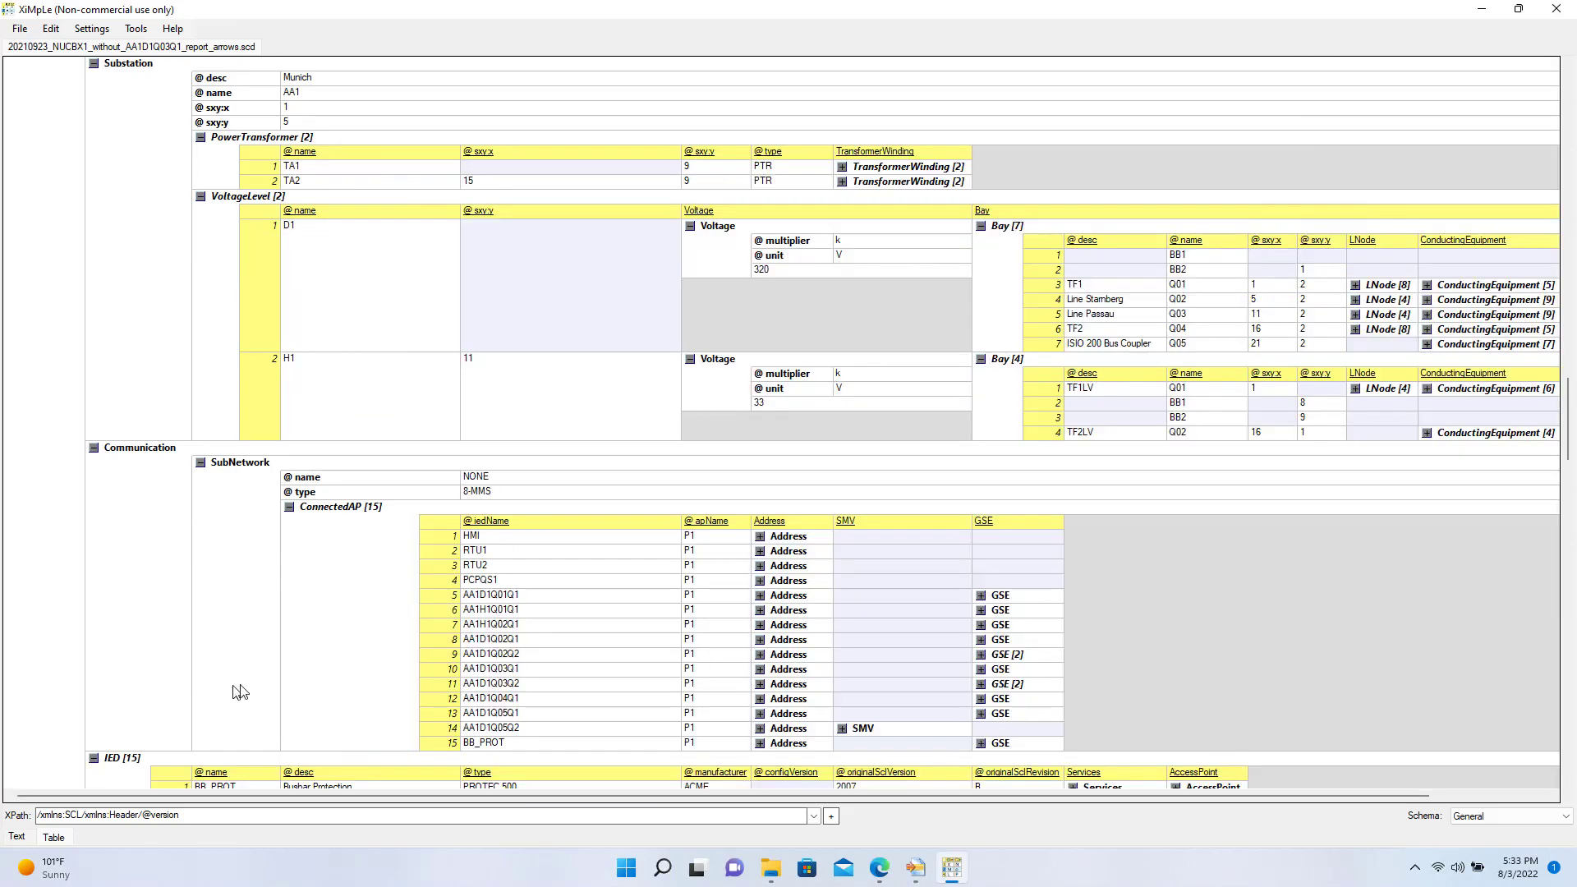
{"action": "scroll", "coordinate": [288, 682], "scroll_direction": "down", "scroll_amount": 4}
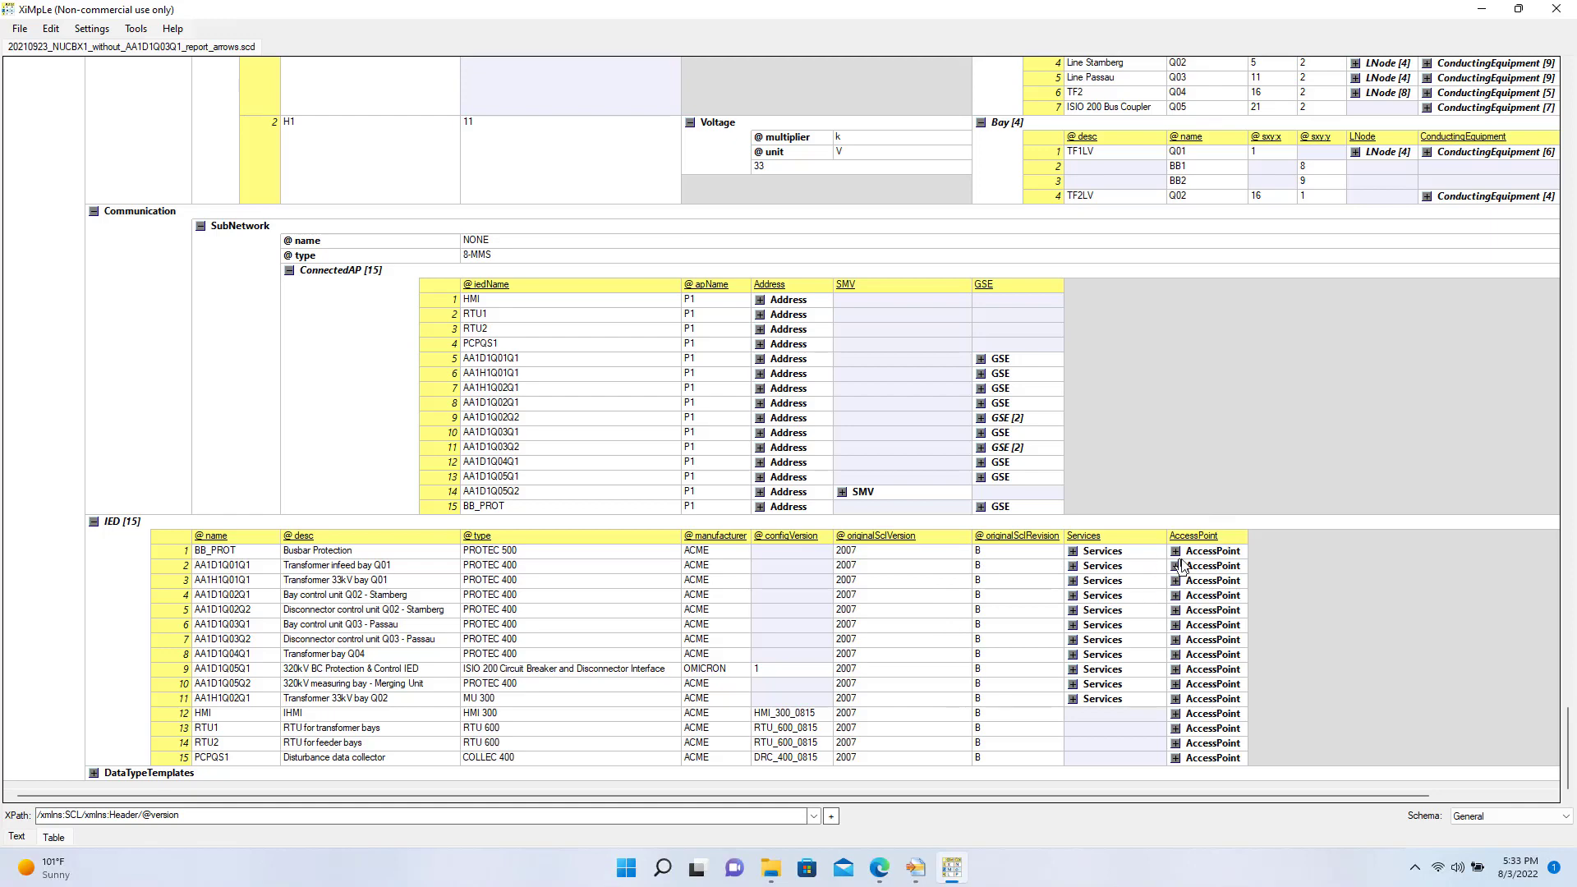
{"action": "left_click", "coordinate": [1074, 554]}
{"action": "scroll", "coordinate": [1194, 624], "scroll_direction": "down", "scroll_amount": 5}
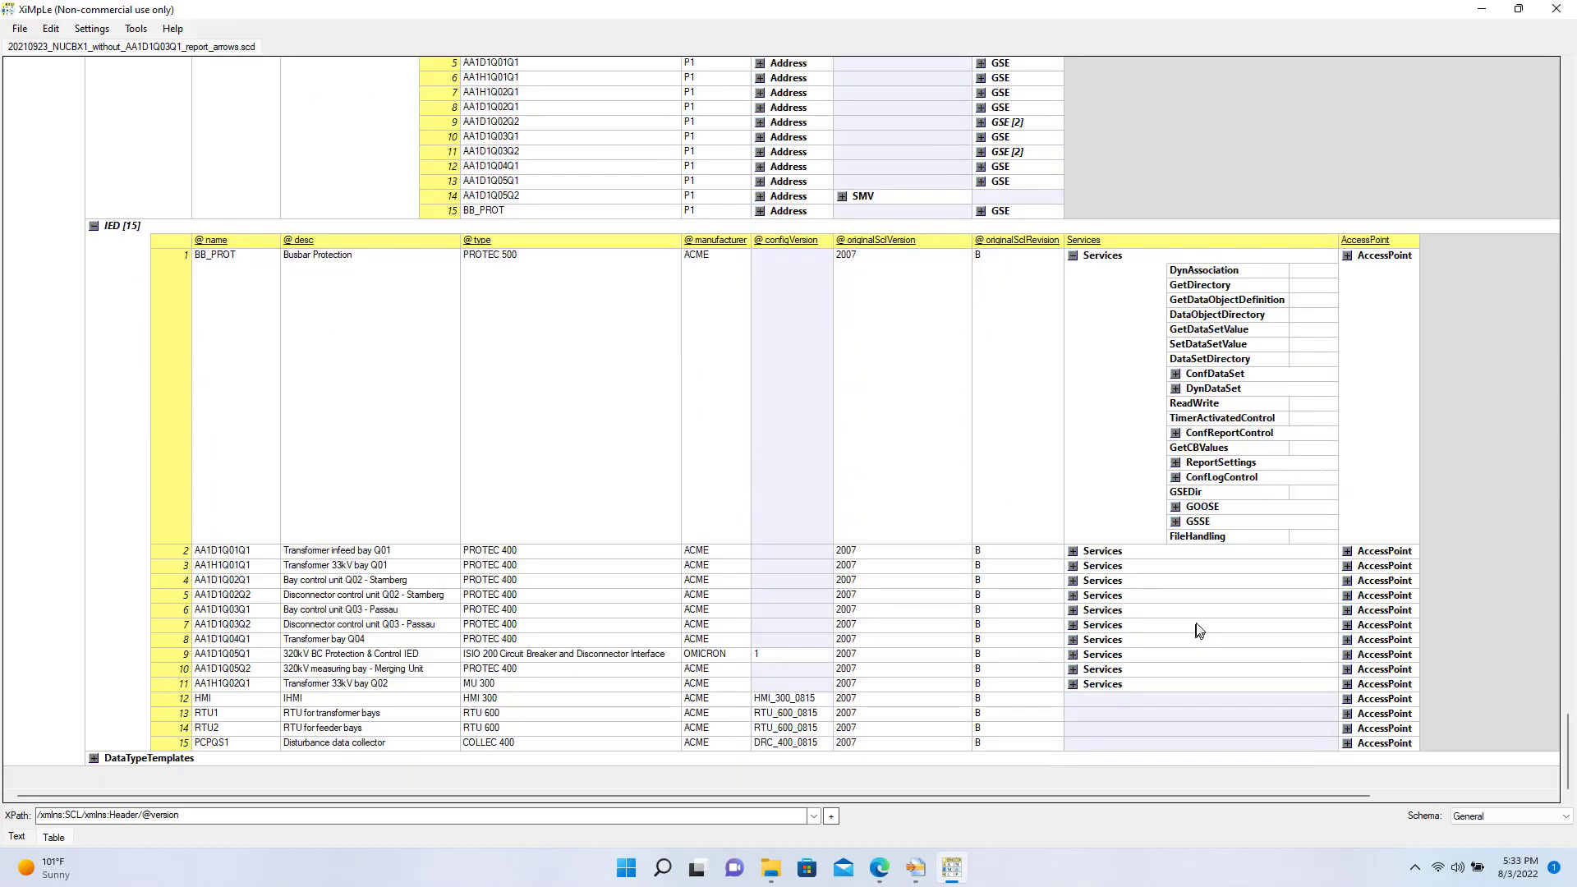
{"action": "left_click", "coordinate": [1074, 257]}
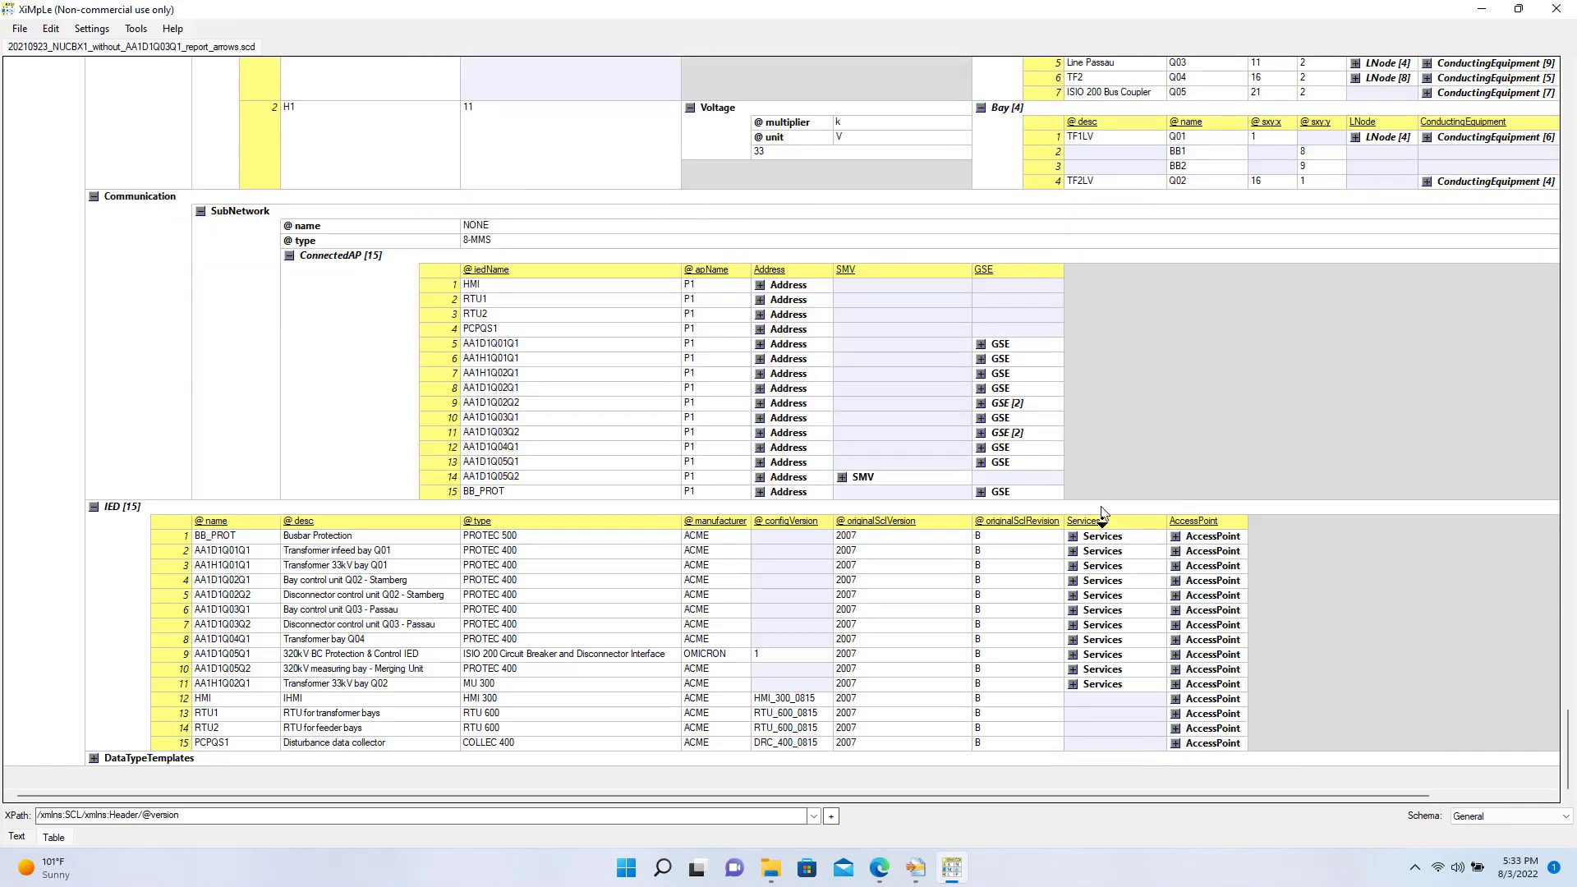
- Expand BB_PROT's AccessPoint through Server and LDevice to examine its LN table of logical nodes
{"action": "left_click", "coordinate": [1177, 537]}
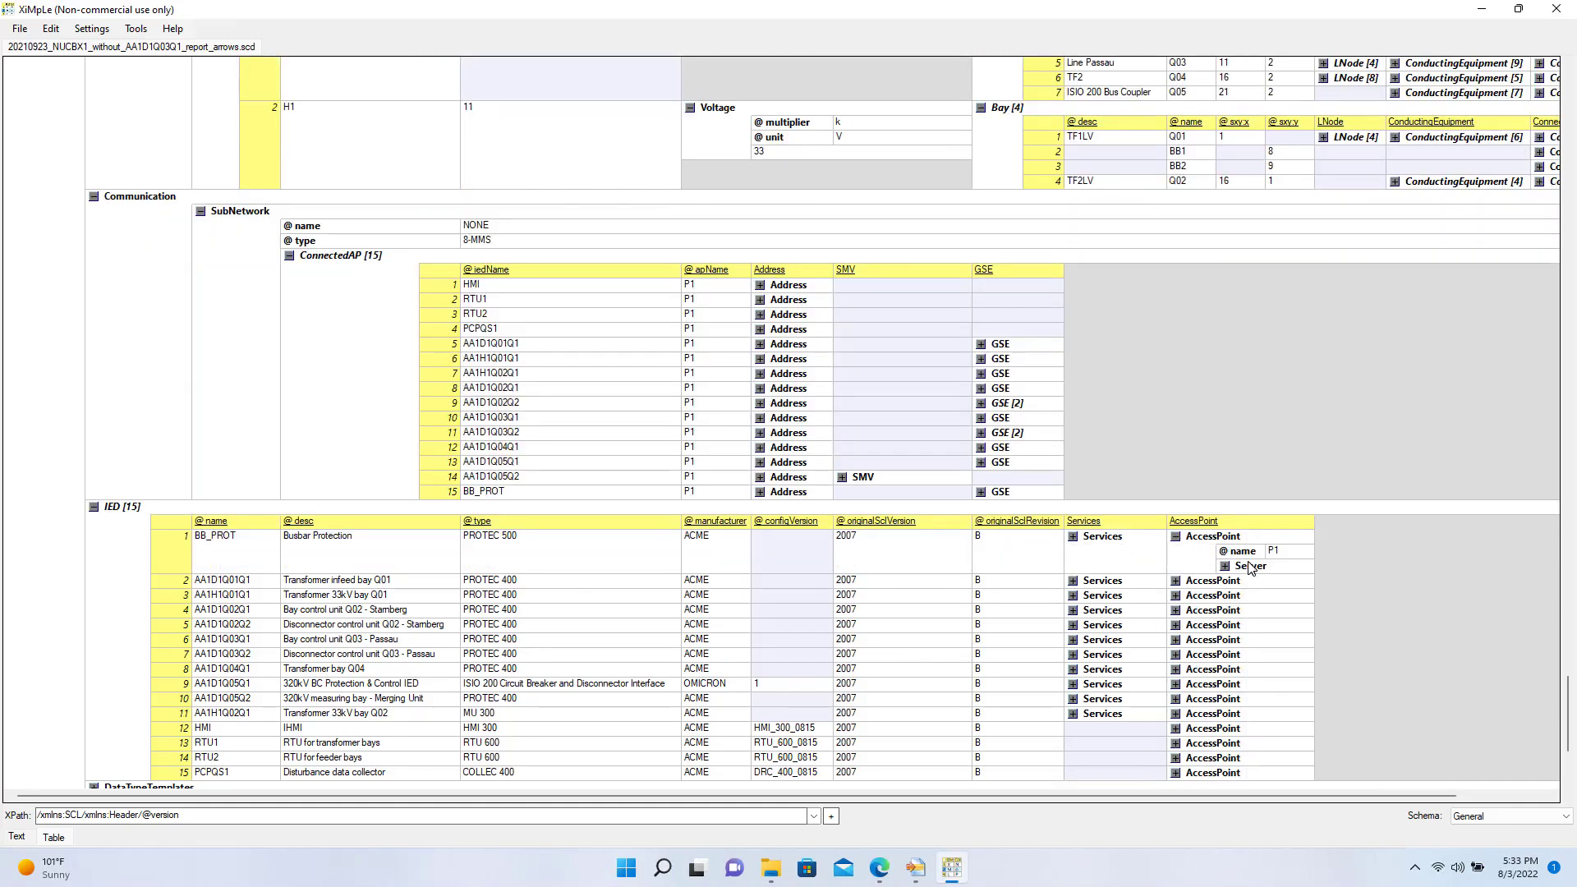
{"action": "left_click", "coordinate": [1224, 567]}
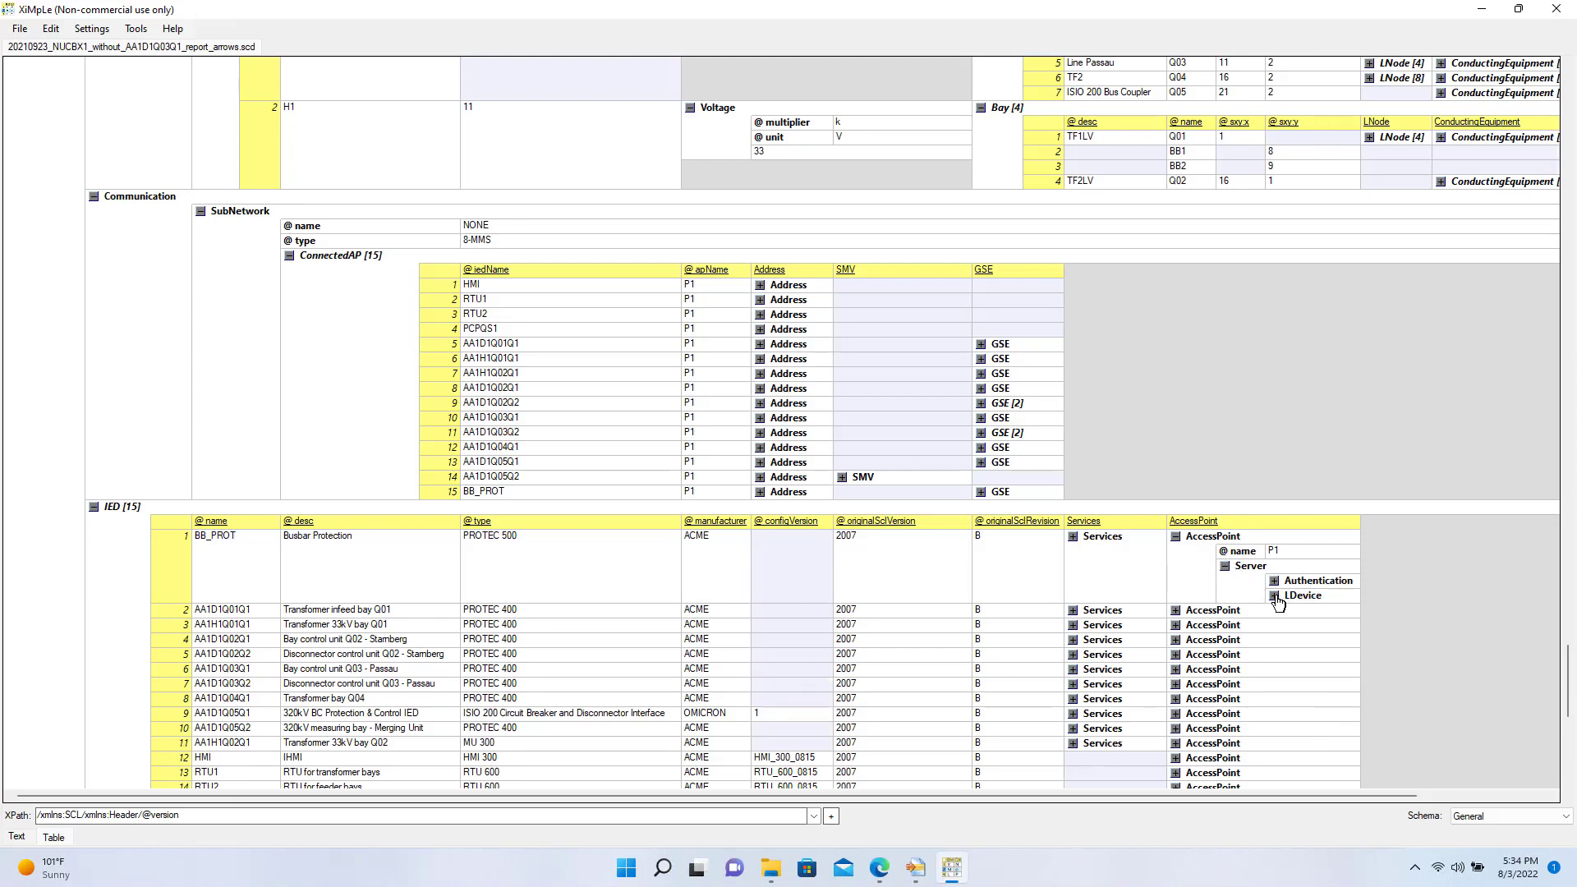
{"action": "left_click", "coordinate": [1274, 597]}
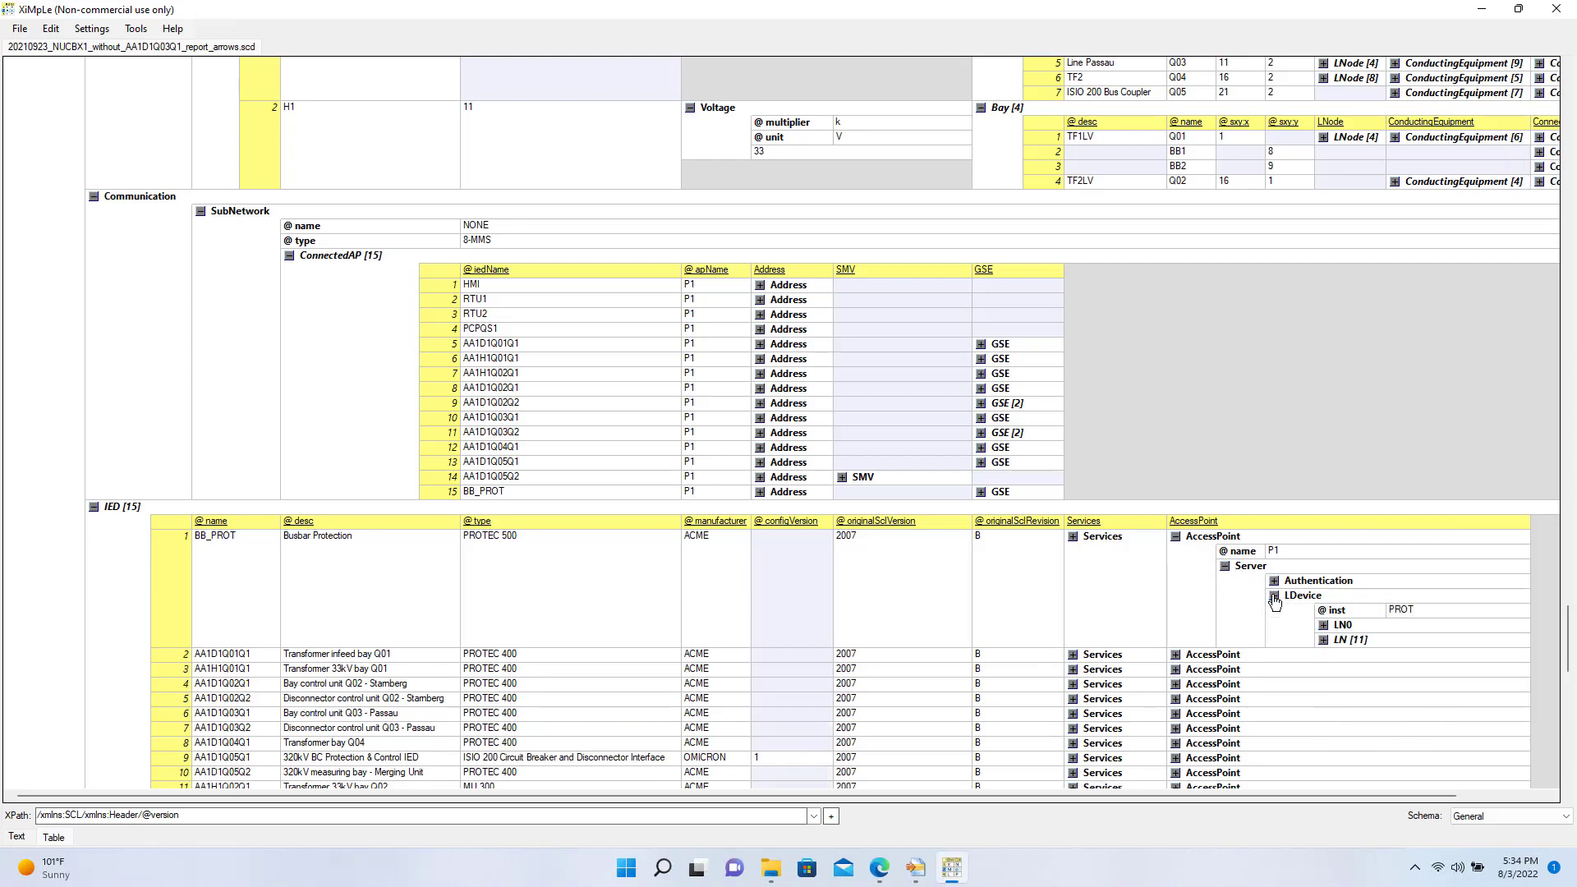
{"action": "left_click", "coordinate": [1323, 640]}
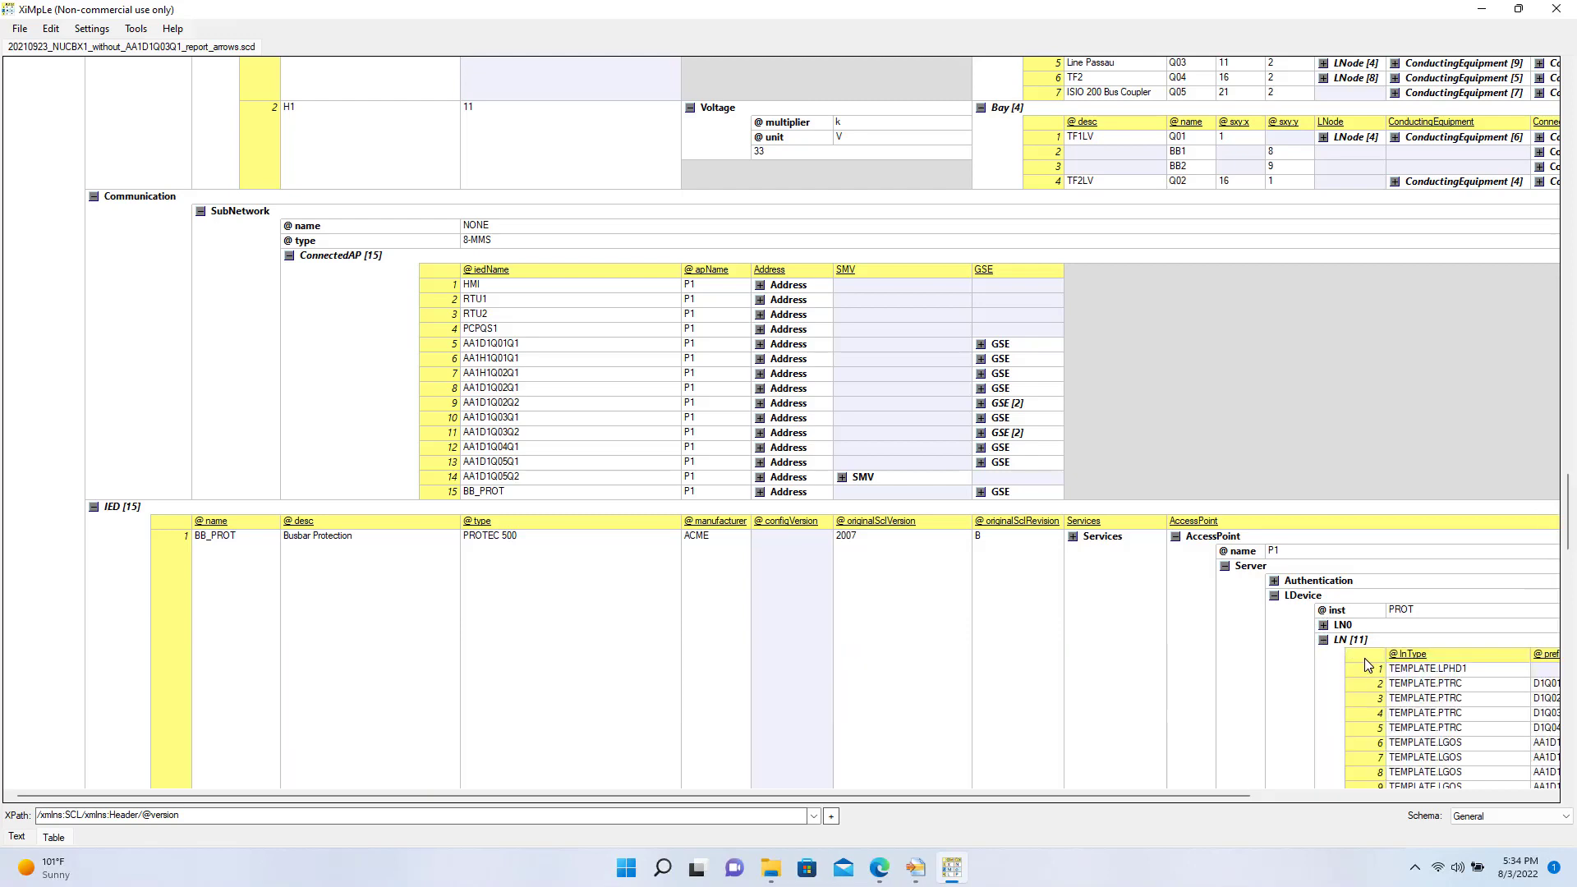
{"action": "scroll", "coordinate": [1330, 633], "scroll_direction": "down", "scroll_amount": 3}
- Collapse BB_PROT's LN table, LDevice, Server and AccessPoint levels again
{"action": "left_click", "coordinate": [1323, 407]}
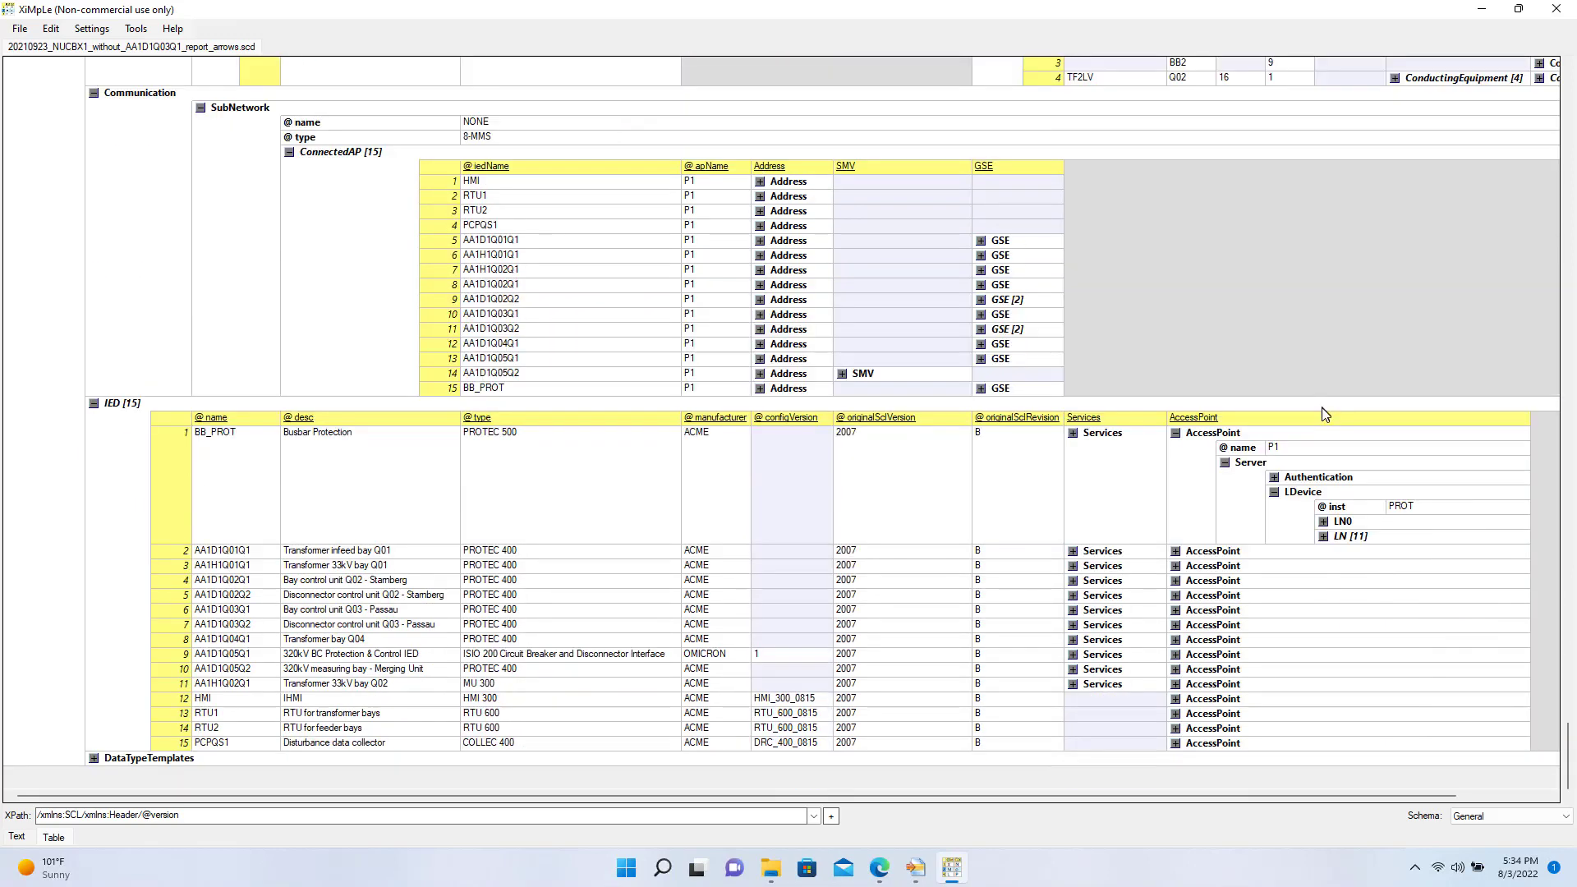
{"action": "left_click", "coordinate": [1274, 488]}
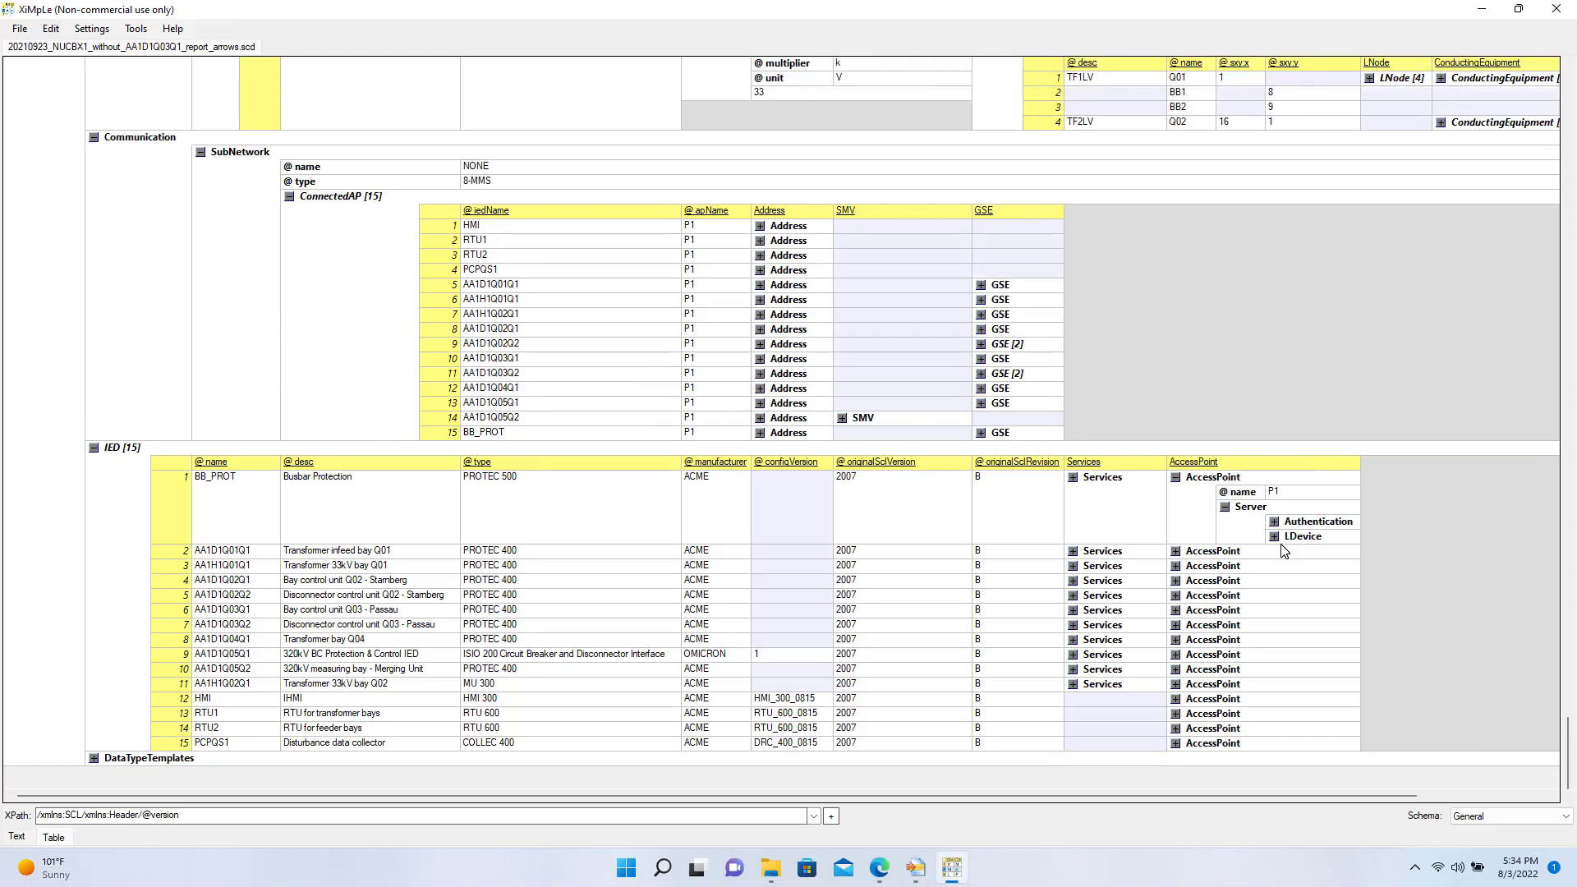
{"action": "left_click", "coordinate": [1225, 506]}
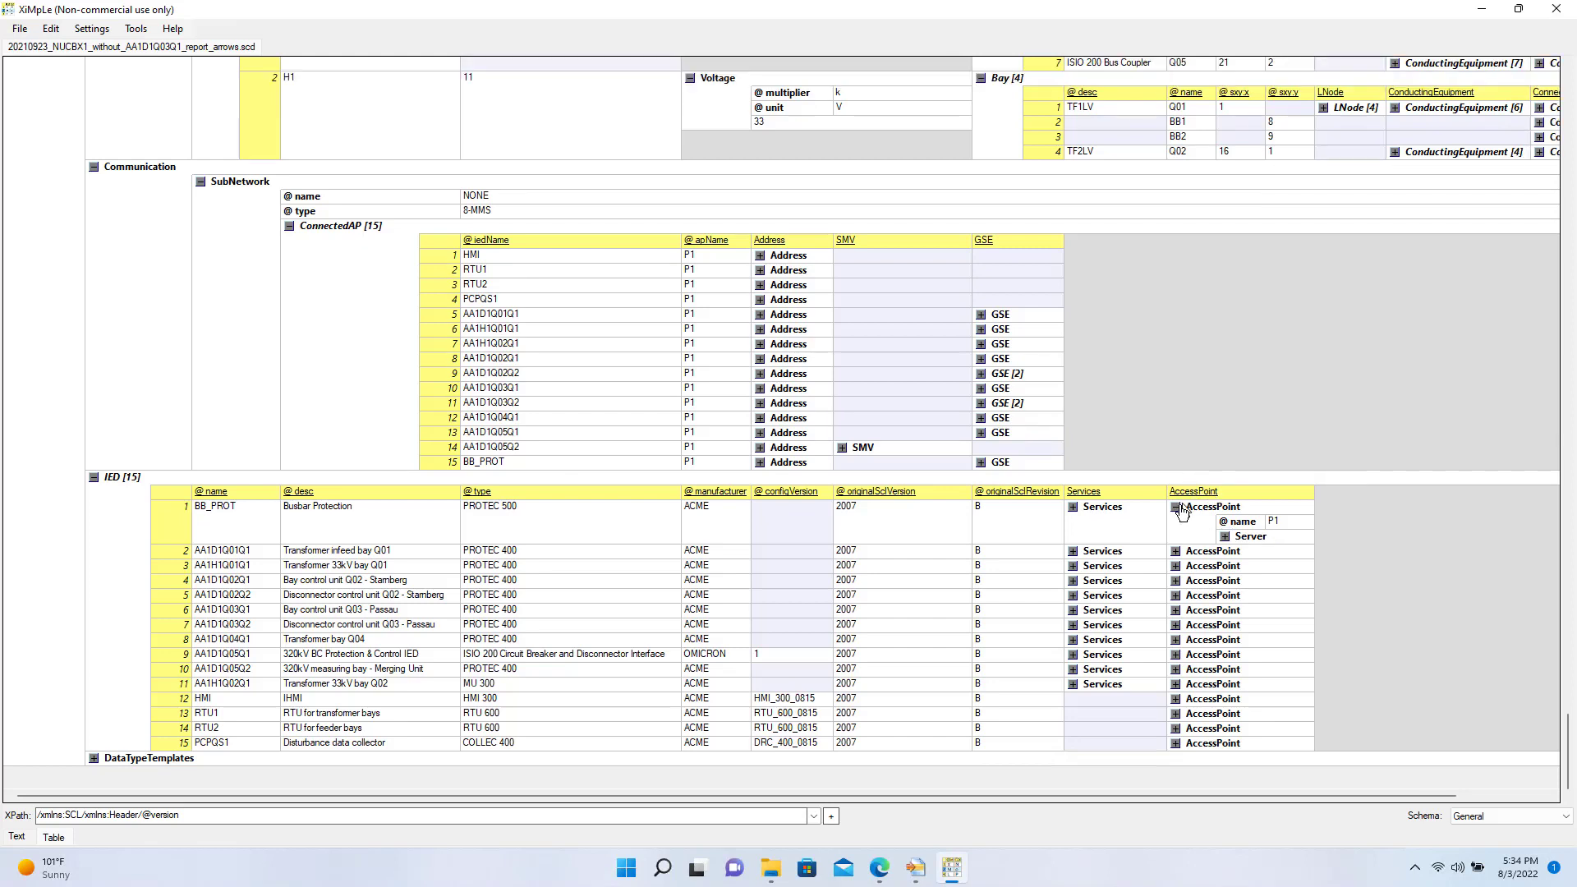
{"action": "left_click", "coordinate": [1178, 507]}
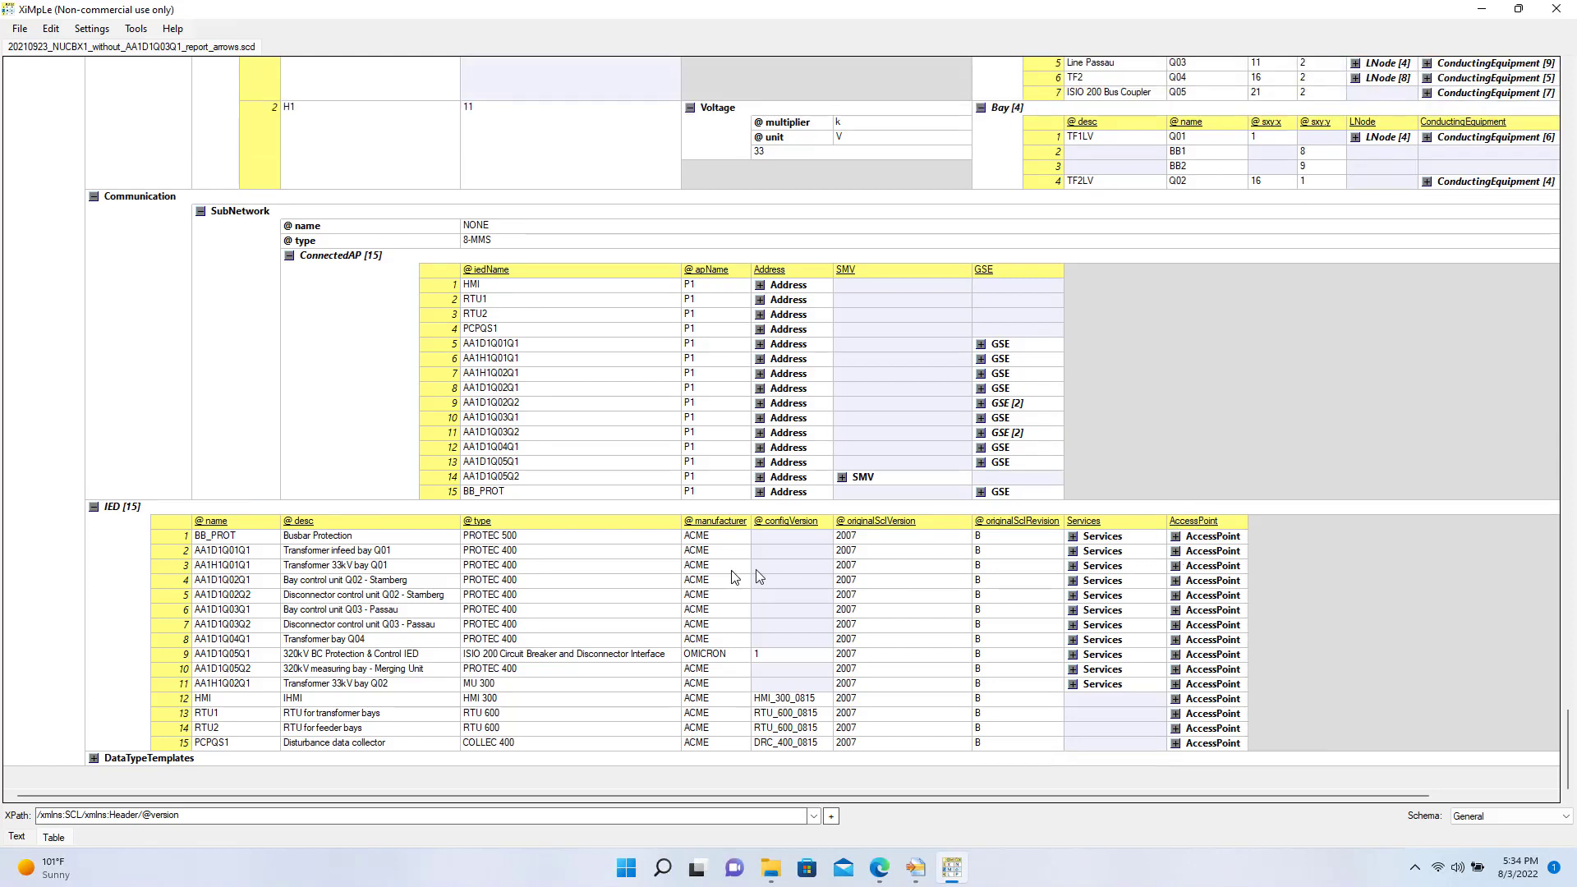
- Expand the DataTypeTemplates section to examine its type groups, select it and collapse the IED table
{"action": "left_click", "coordinate": [91, 764]}
{"action": "scroll", "coordinate": [394, 506], "scroll_direction": "up", "scroll_amount": 6}
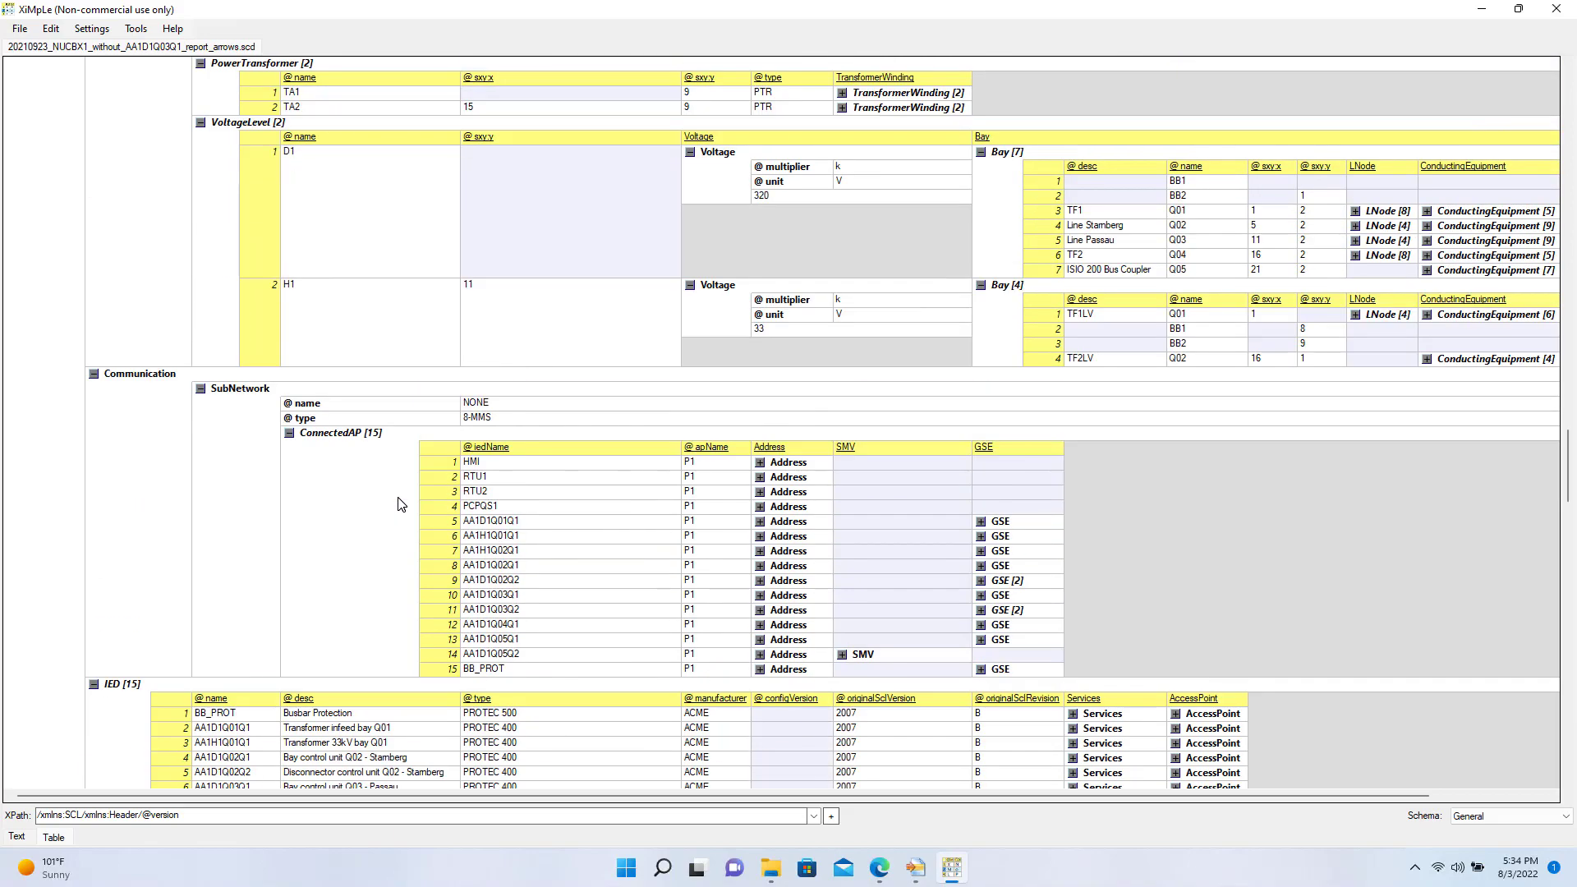
{"action": "scroll", "coordinate": [391, 509], "scroll_direction": "down", "scroll_amount": 5}
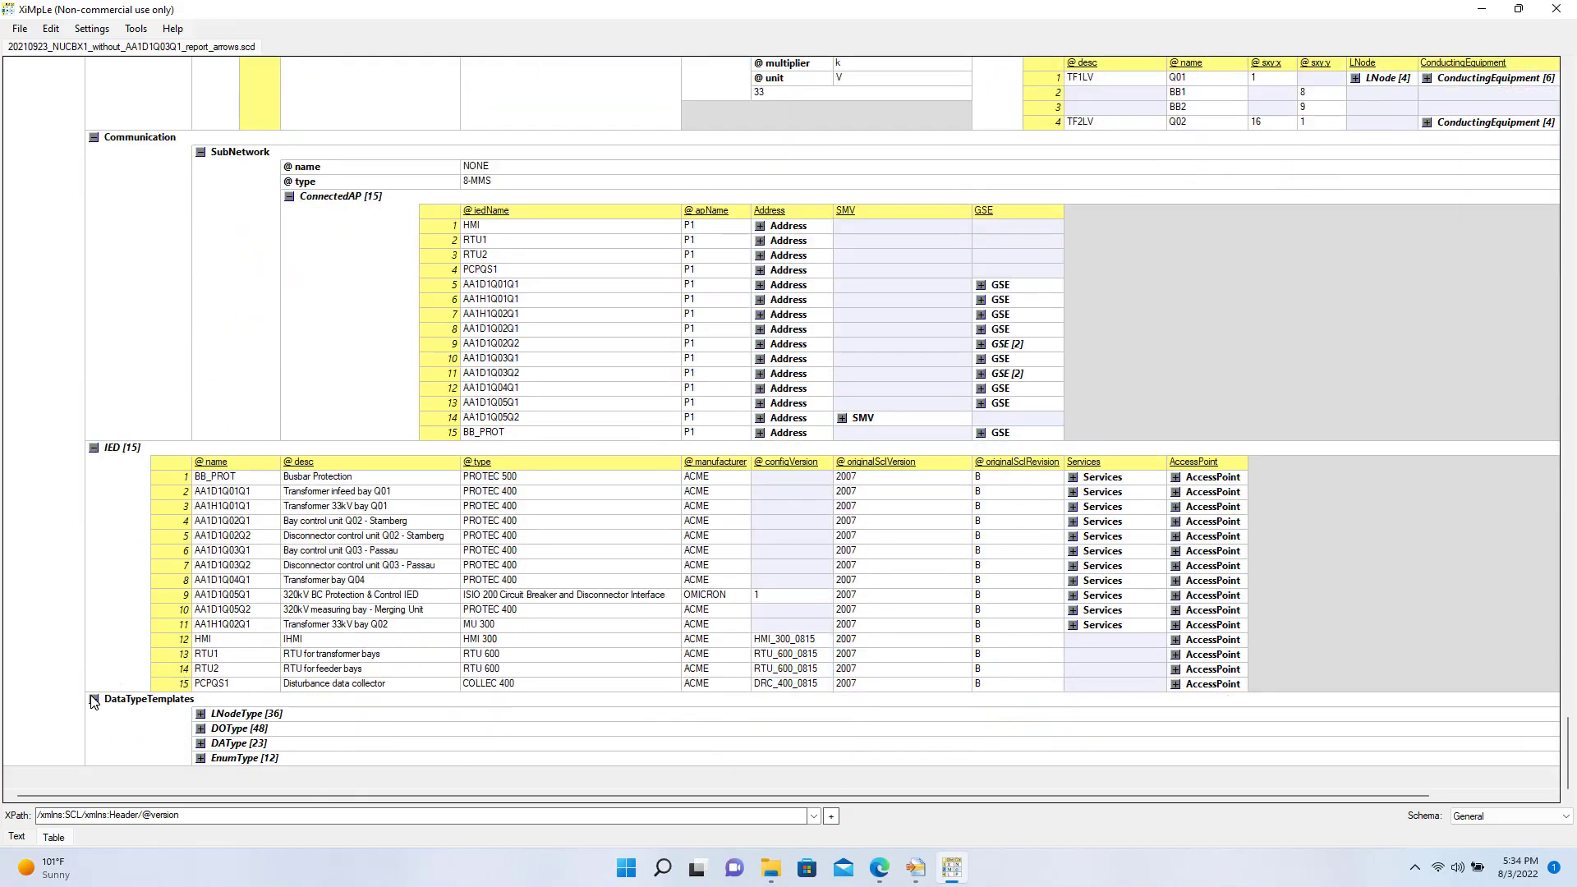
{"action": "left_click", "coordinate": [93, 700]}
{"action": "left_click", "coordinate": [93, 448]}
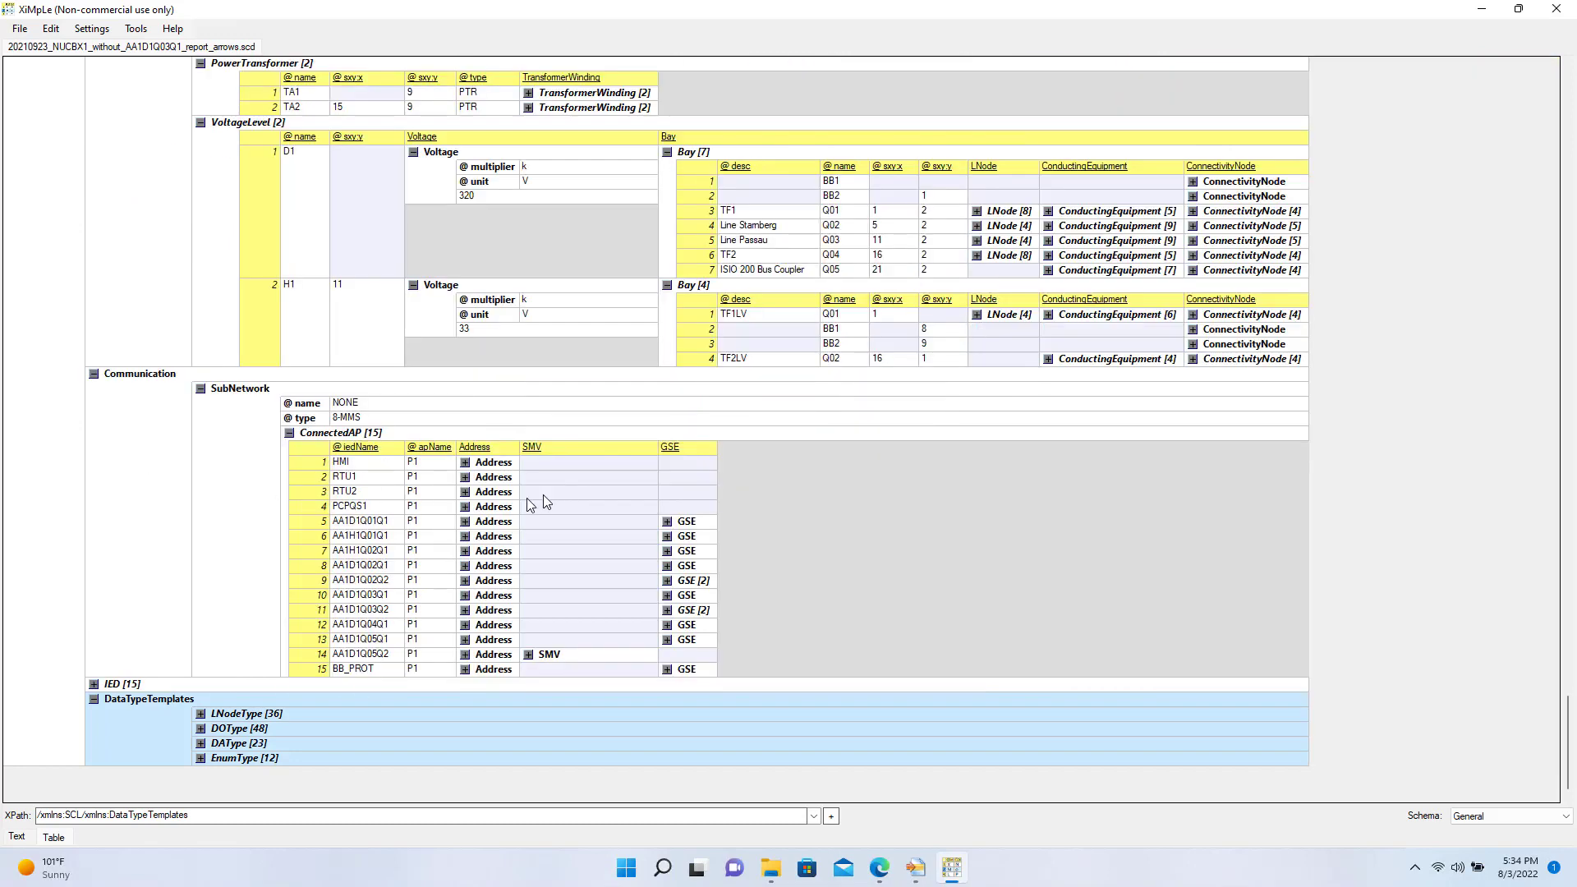
- Collapse the ConnectedAP table, SubNetwork, Communication, VoltageLevel, Substation and Header levels of the SCD file
{"action": "left_click", "coordinate": [290, 433]}
{"action": "left_click", "coordinate": [201, 638]}
{"action": "left_click", "coordinate": [93, 665]}
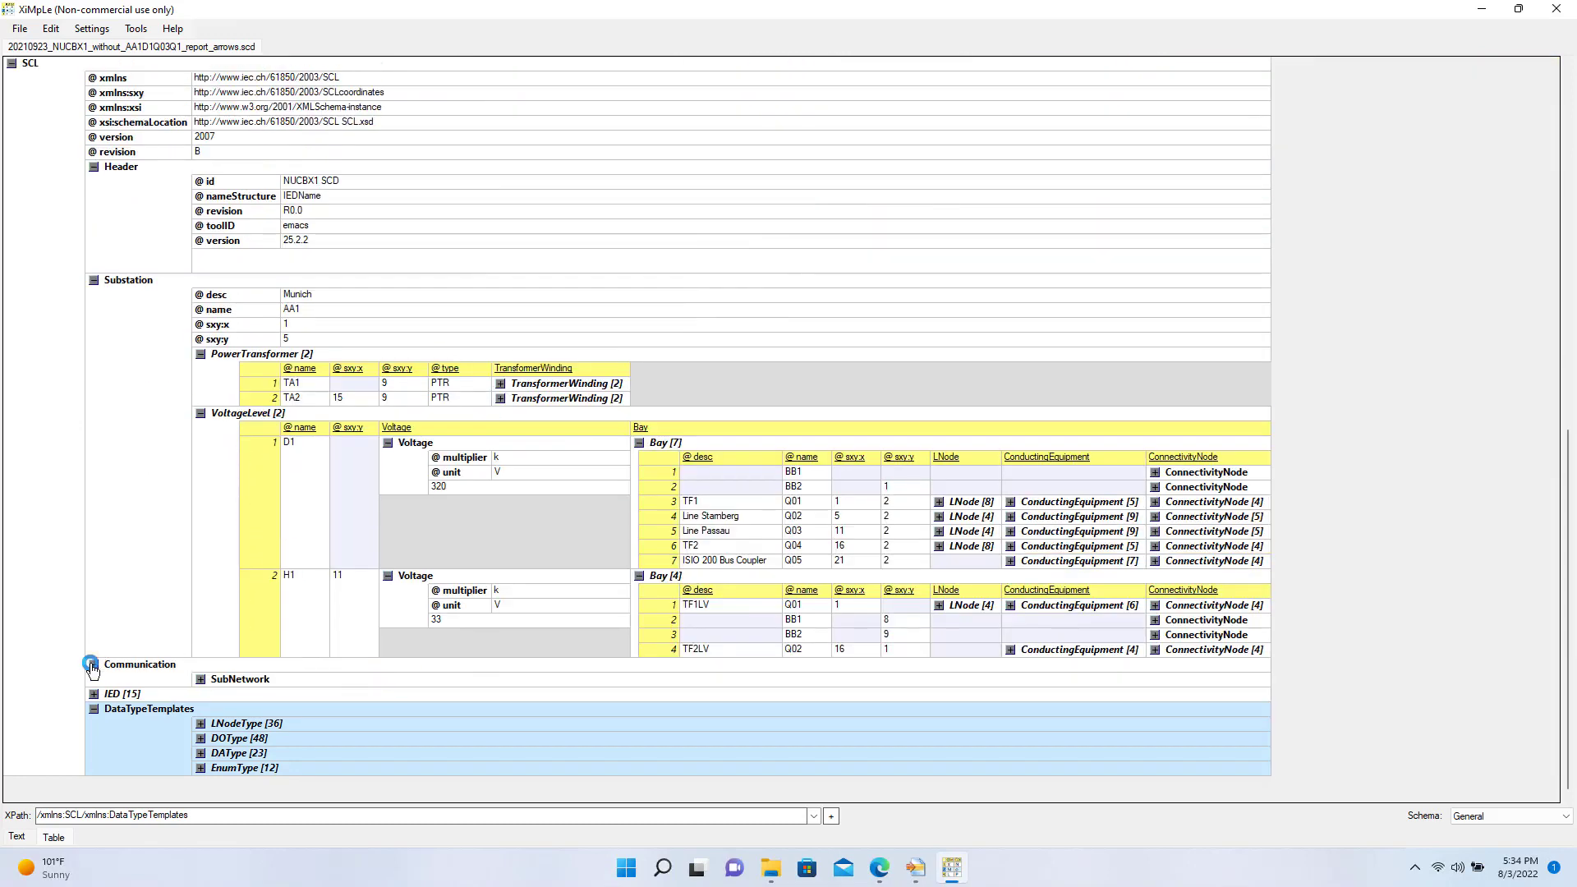
{"action": "left_click", "coordinate": [199, 428]}
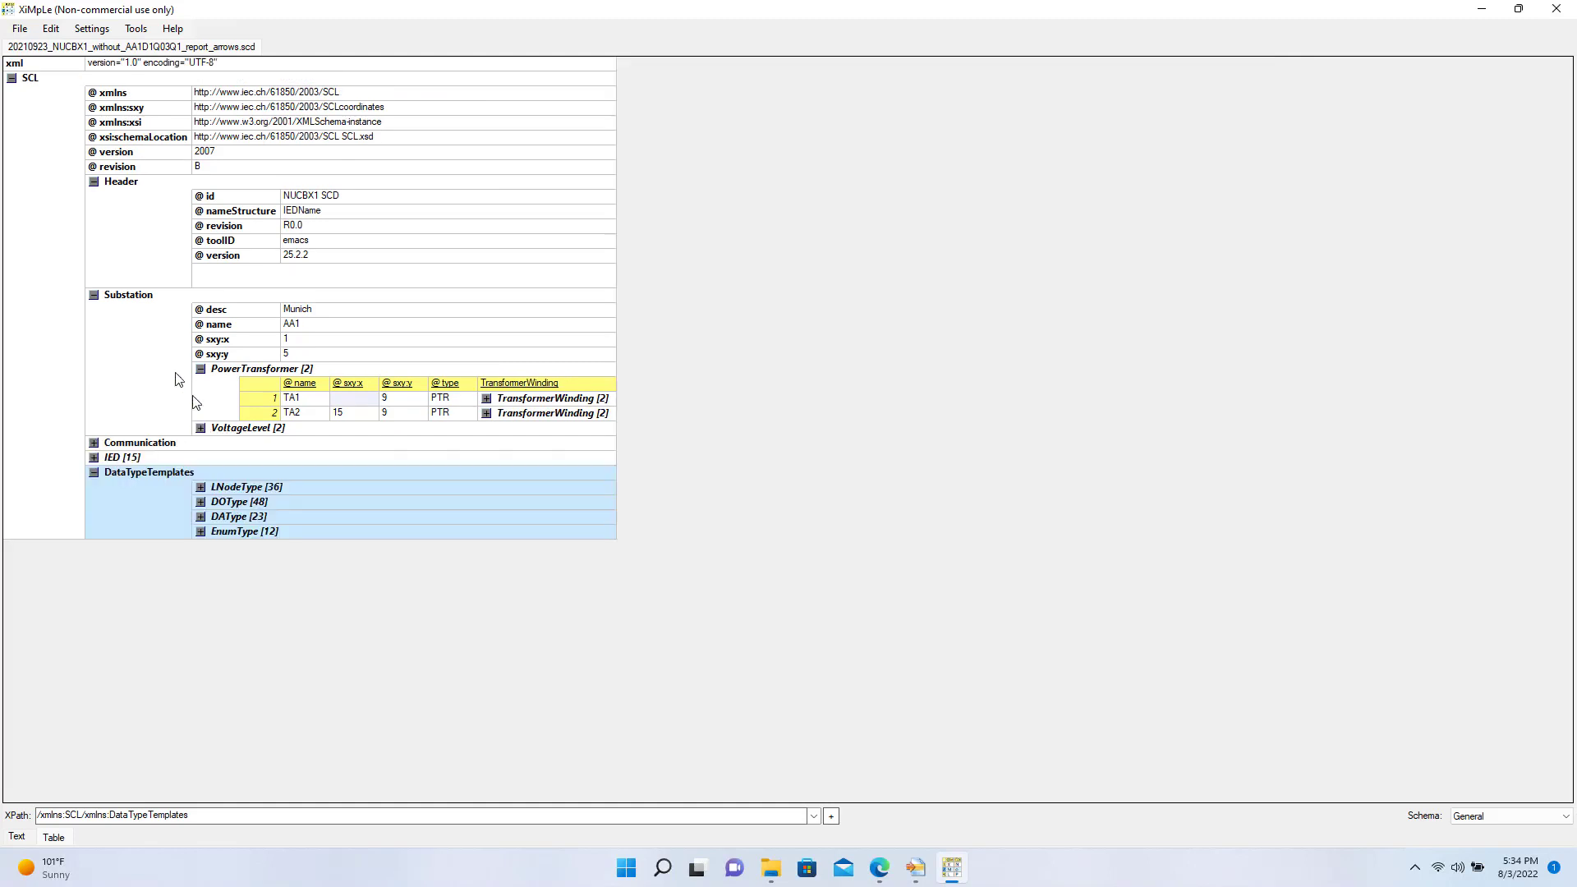
{"action": "left_click", "coordinate": [94, 295]}
{"action": "left_click", "coordinate": [95, 184]}
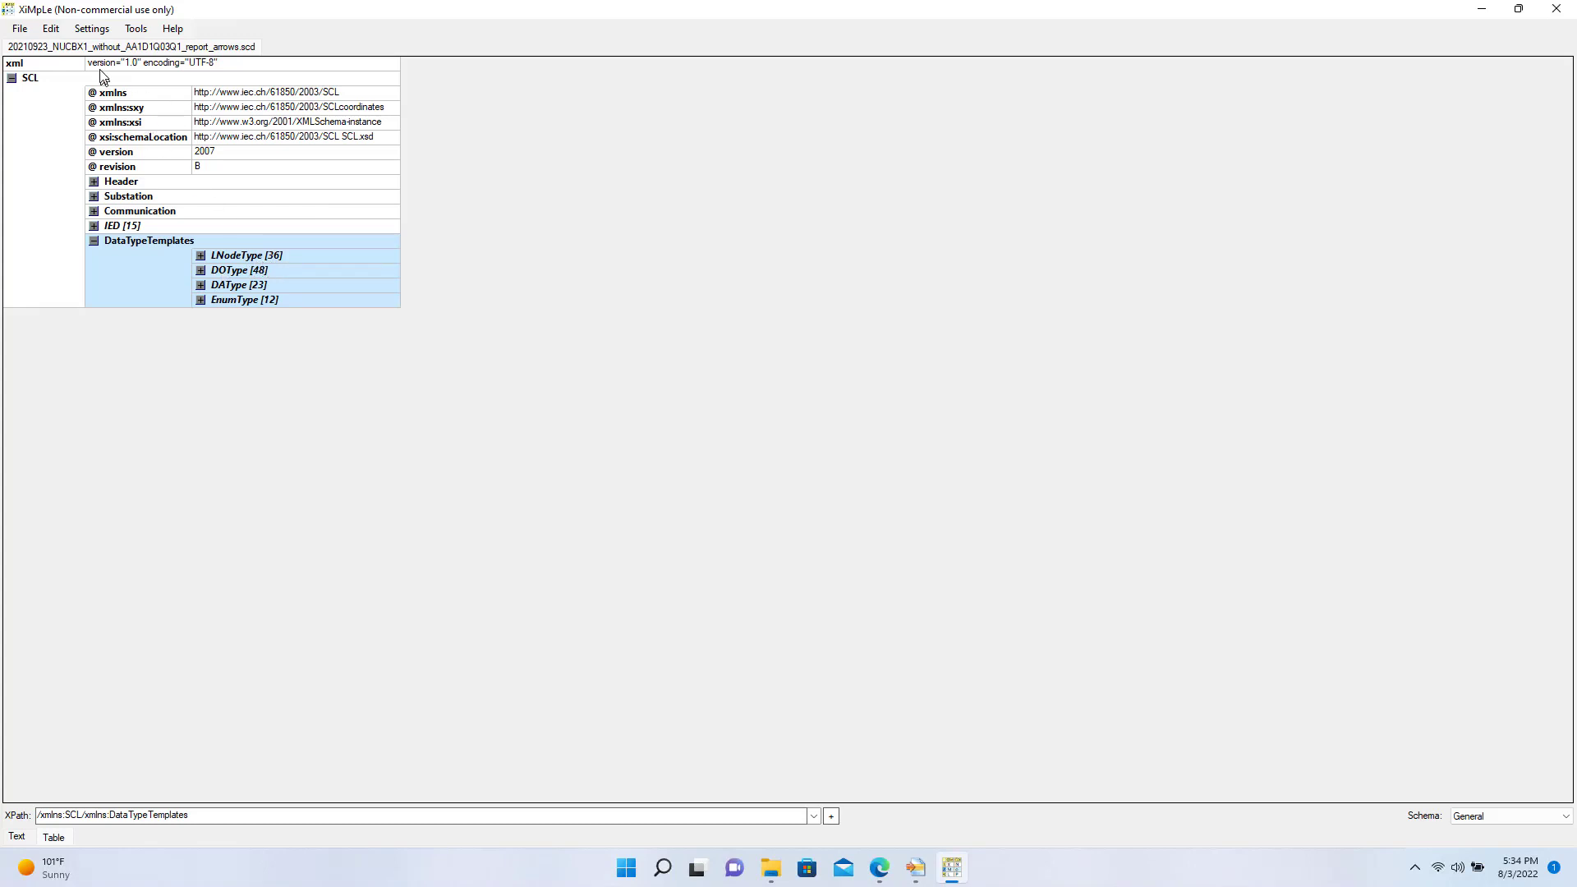
- Open the second SCD file, 20210923_NUCBX1_without_ISIO, alongside the one already loaded
{"action": "left_click", "coordinate": [25, 31]}
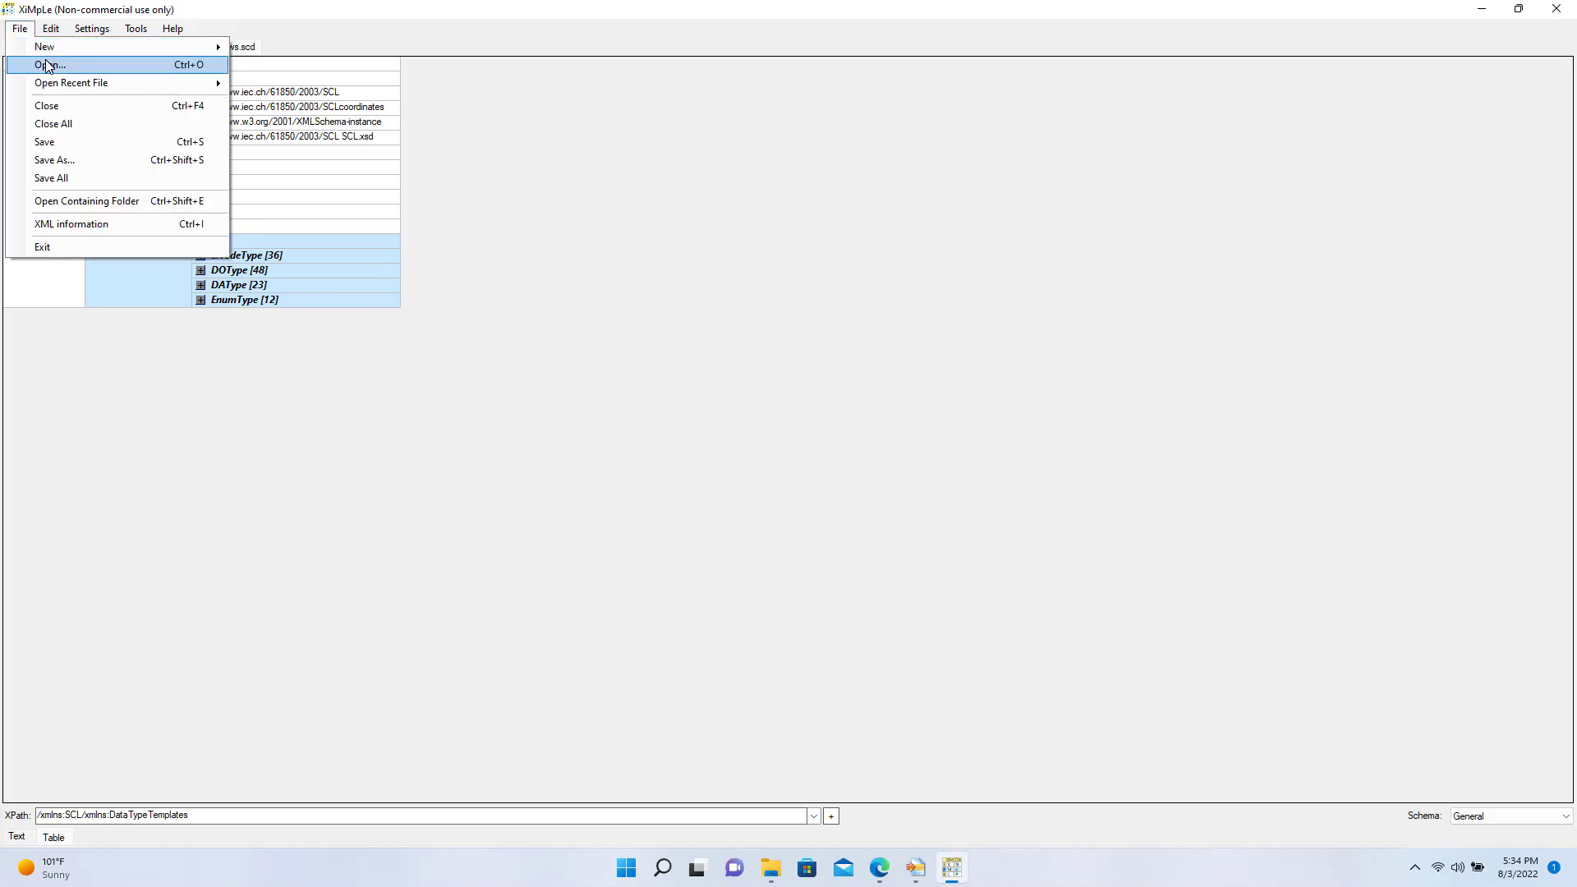
{"action": "left_click", "coordinate": [47, 65]}
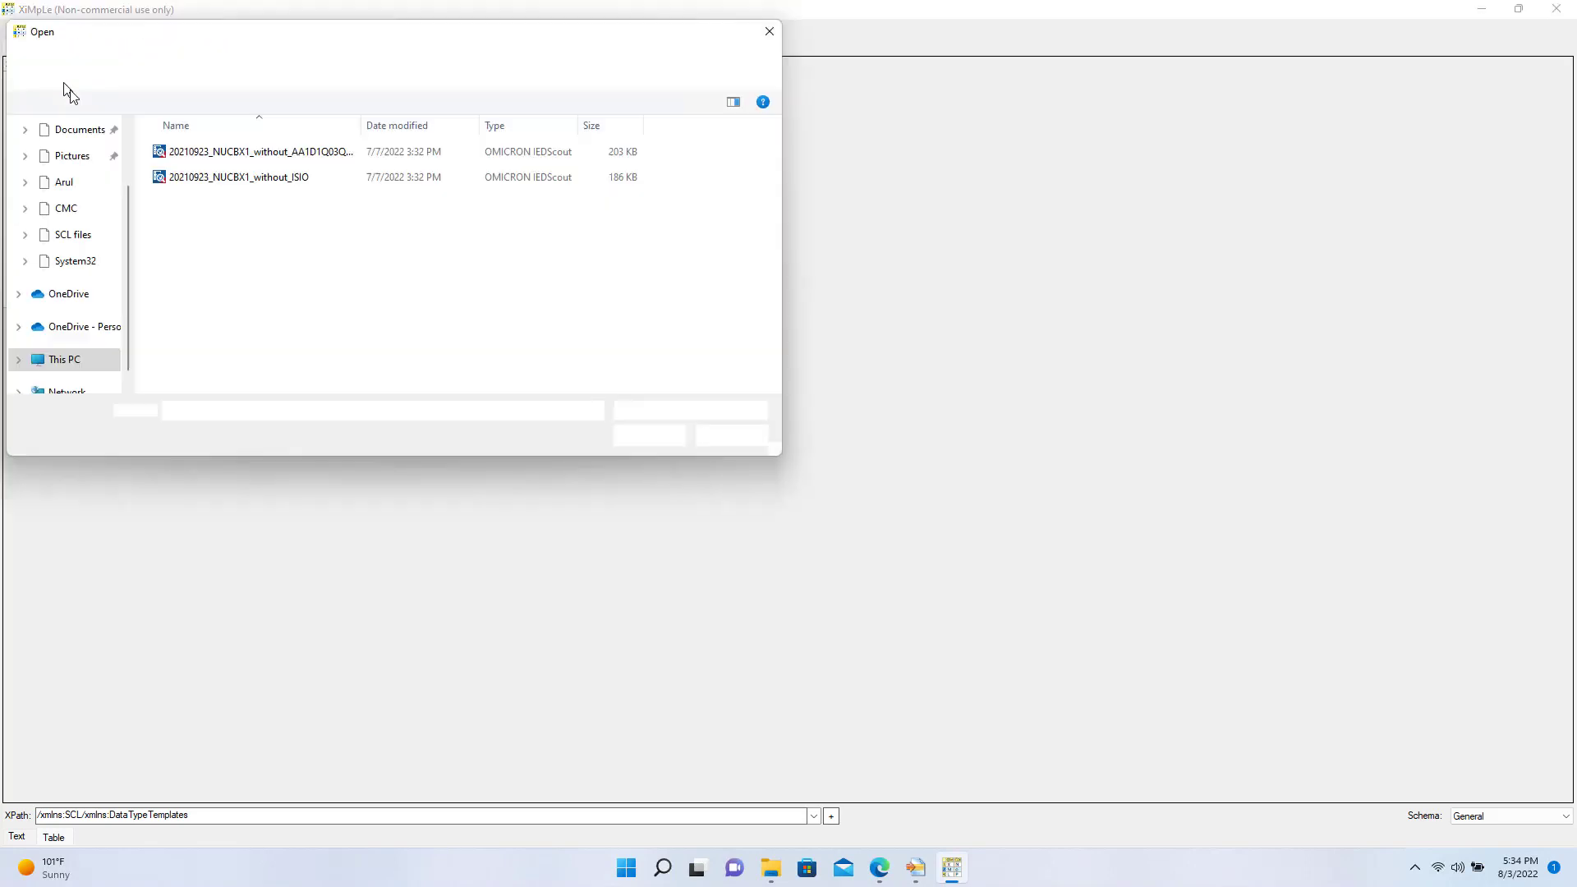
{"action": "left_click", "coordinate": [246, 177]}
{"action": "left_click", "coordinate": [649, 437]}
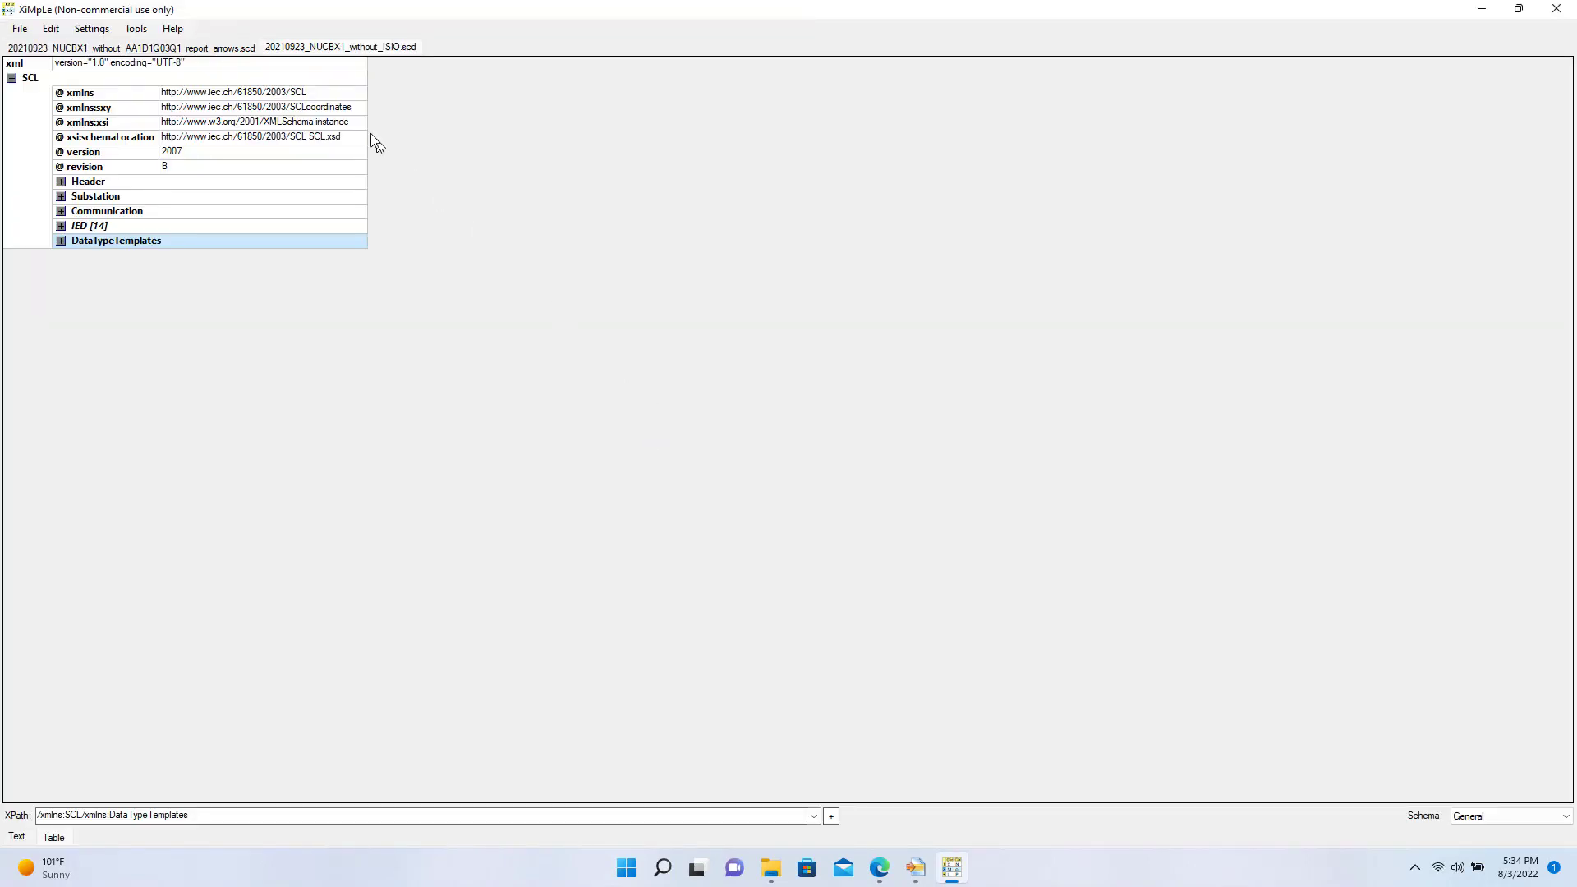
- Check the two open SCD files and turn on Compare mode to show them side by side
{"action": "left_click", "coordinate": [178, 50]}
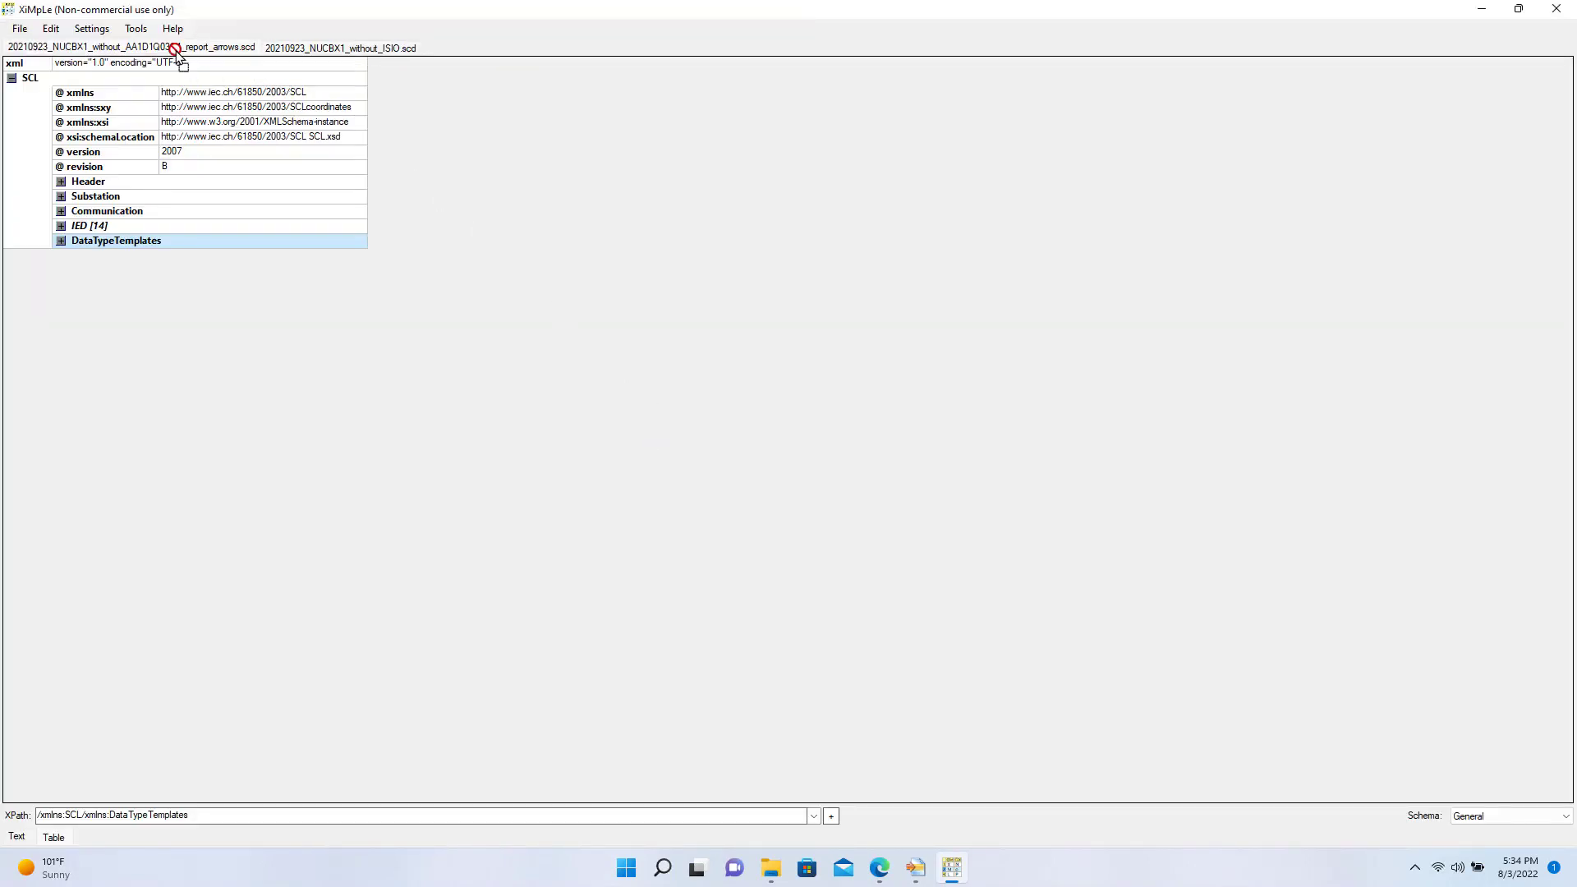
{"action": "left_click", "coordinate": [311, 49]}
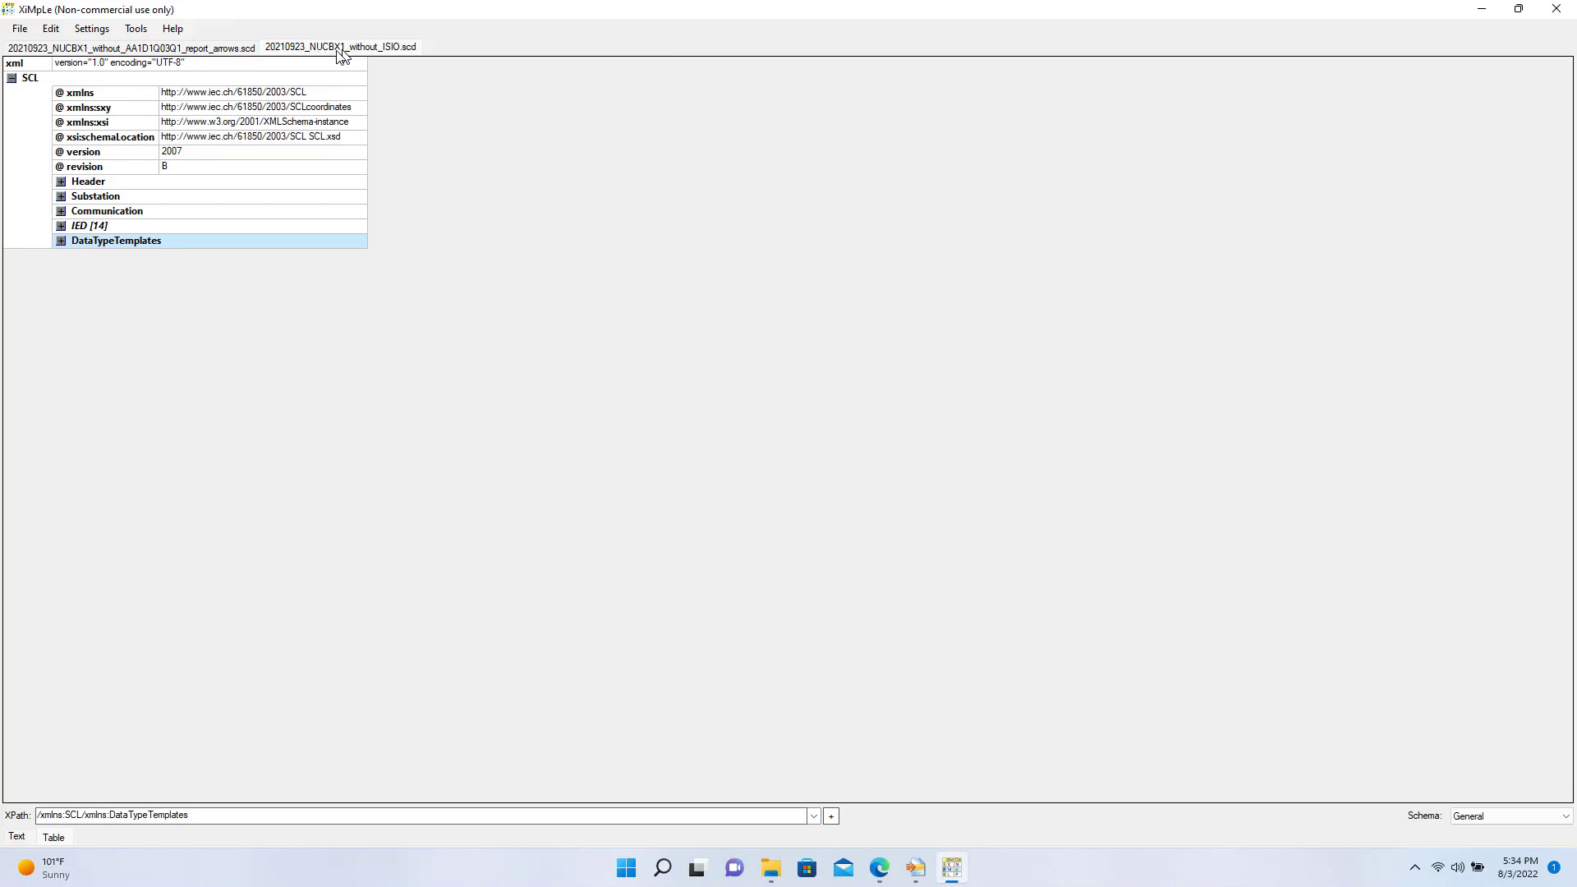
{"action": "left_click", "coordinate": [137, 31]}
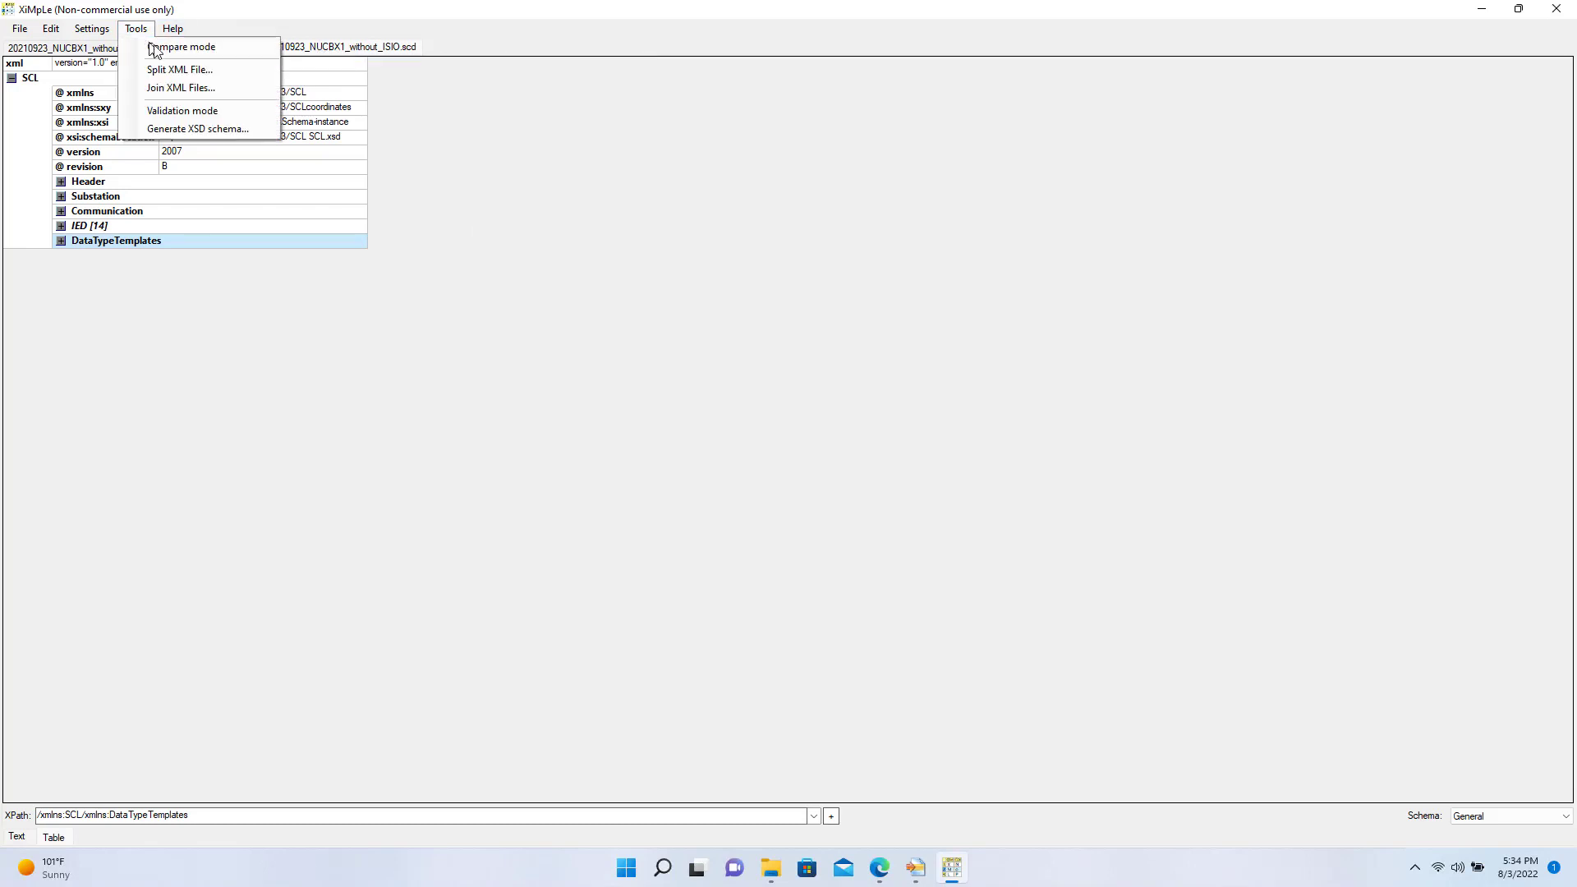
{"action": "left_click", "coordinate": [184, 49]}
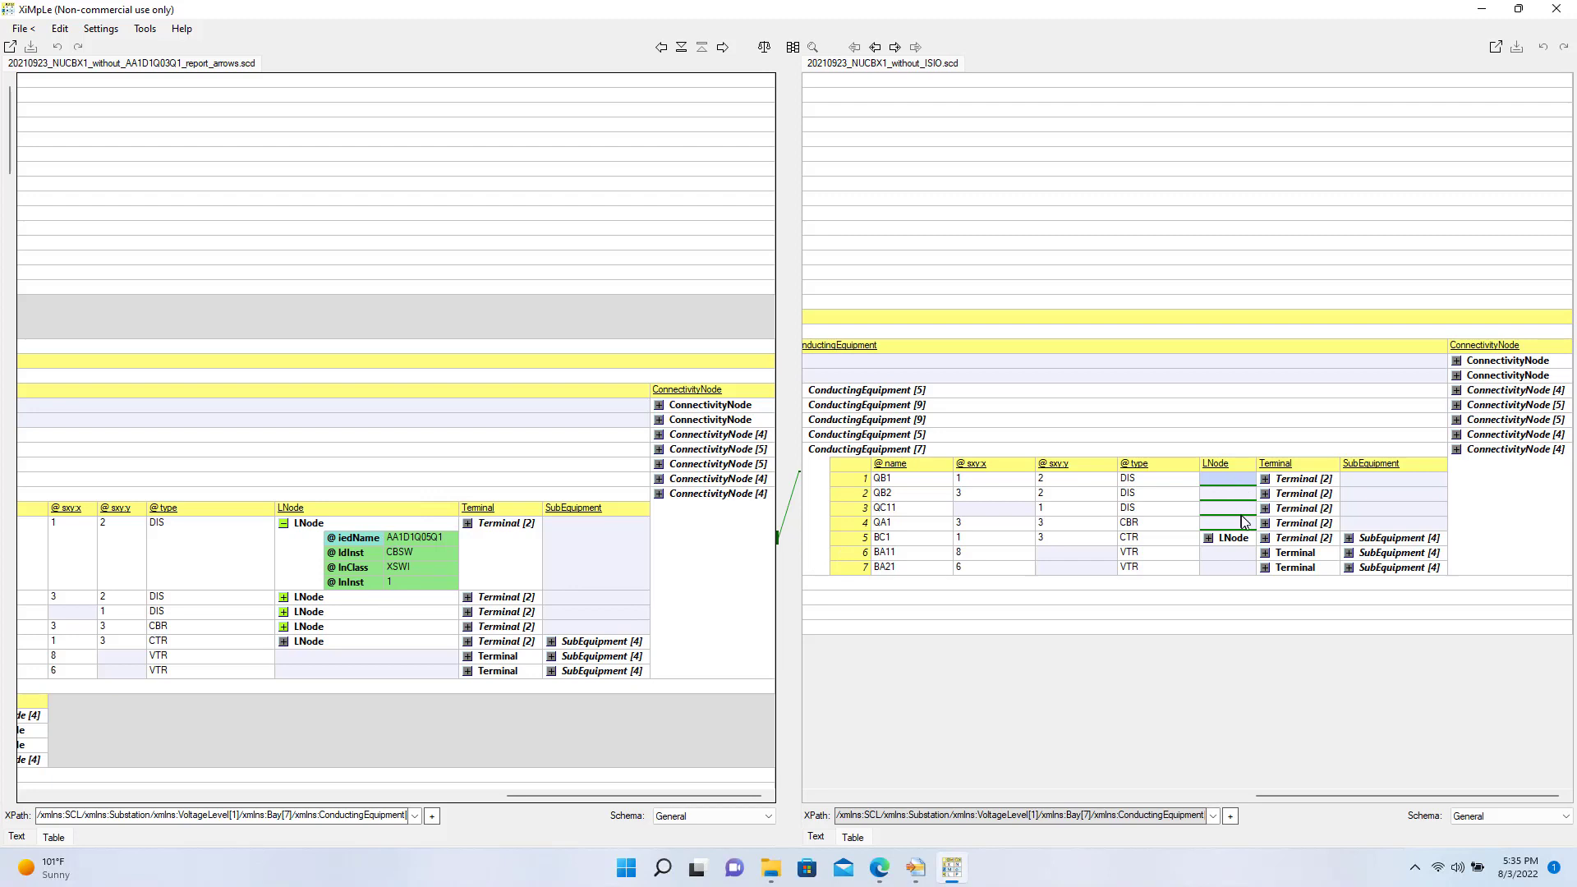
- Step forward through the LNode differences in the conducting equipment of the ISIO 200 Bus Coupler bay
{"action": "left_click", "coordinate": [681, 48]}
{"action": "left_click", "coordinate": [681, 47]}
{"action": "left_click", "coordinate": [681, 47]}
{"action": "left_click", "coordinate": [681, 48]}
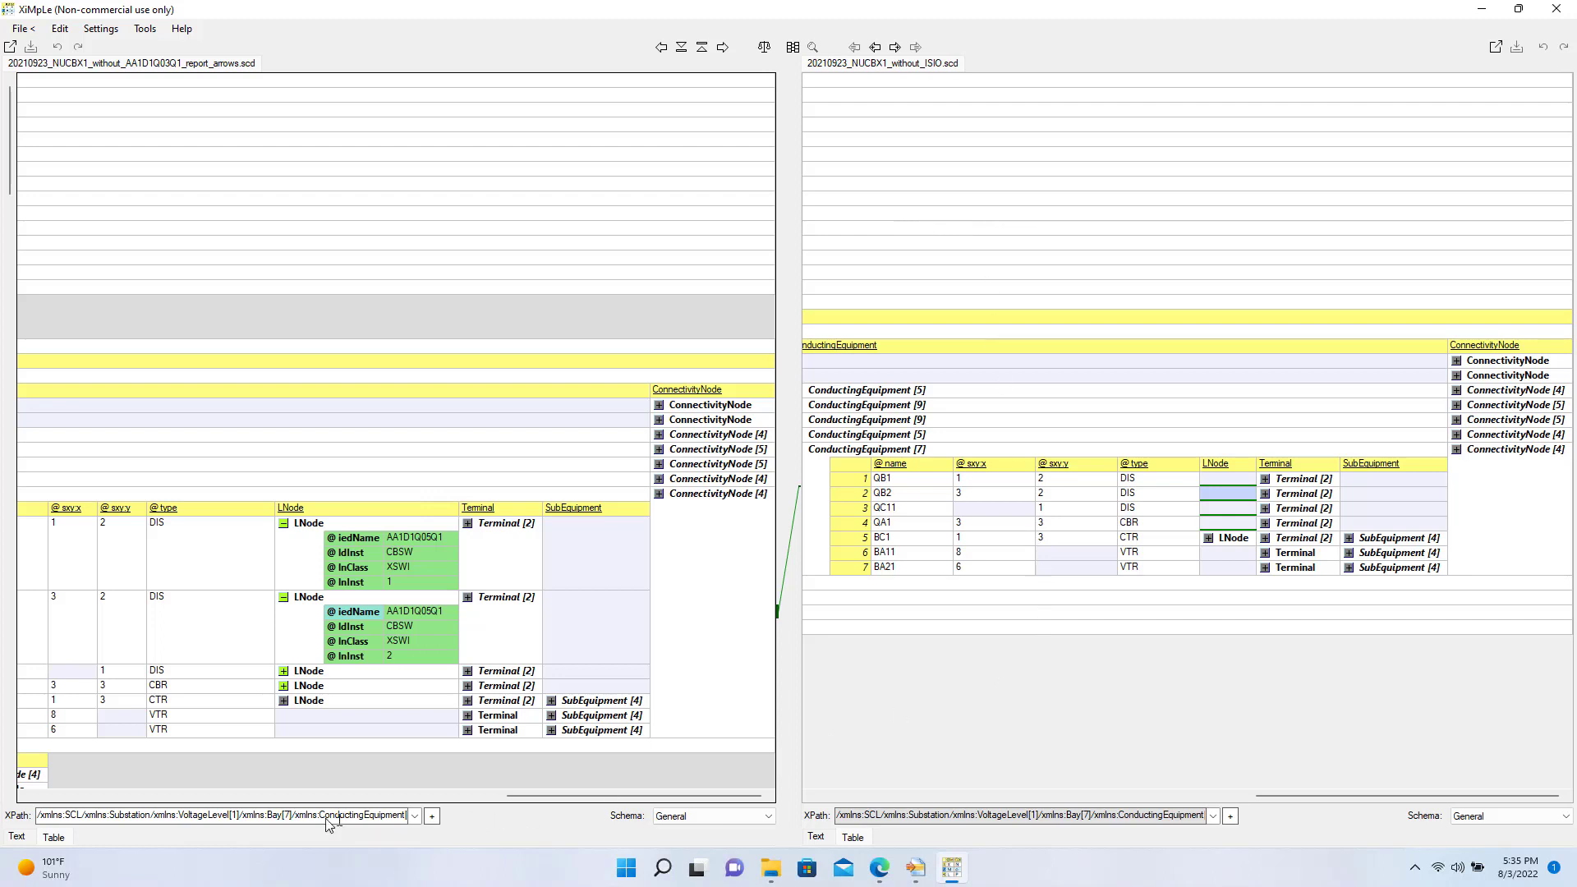
- View the report_arrows file as text to examine the differing LNode lines, then return it to table view
{"action": "left_click", "coordinate": [11, 839]}
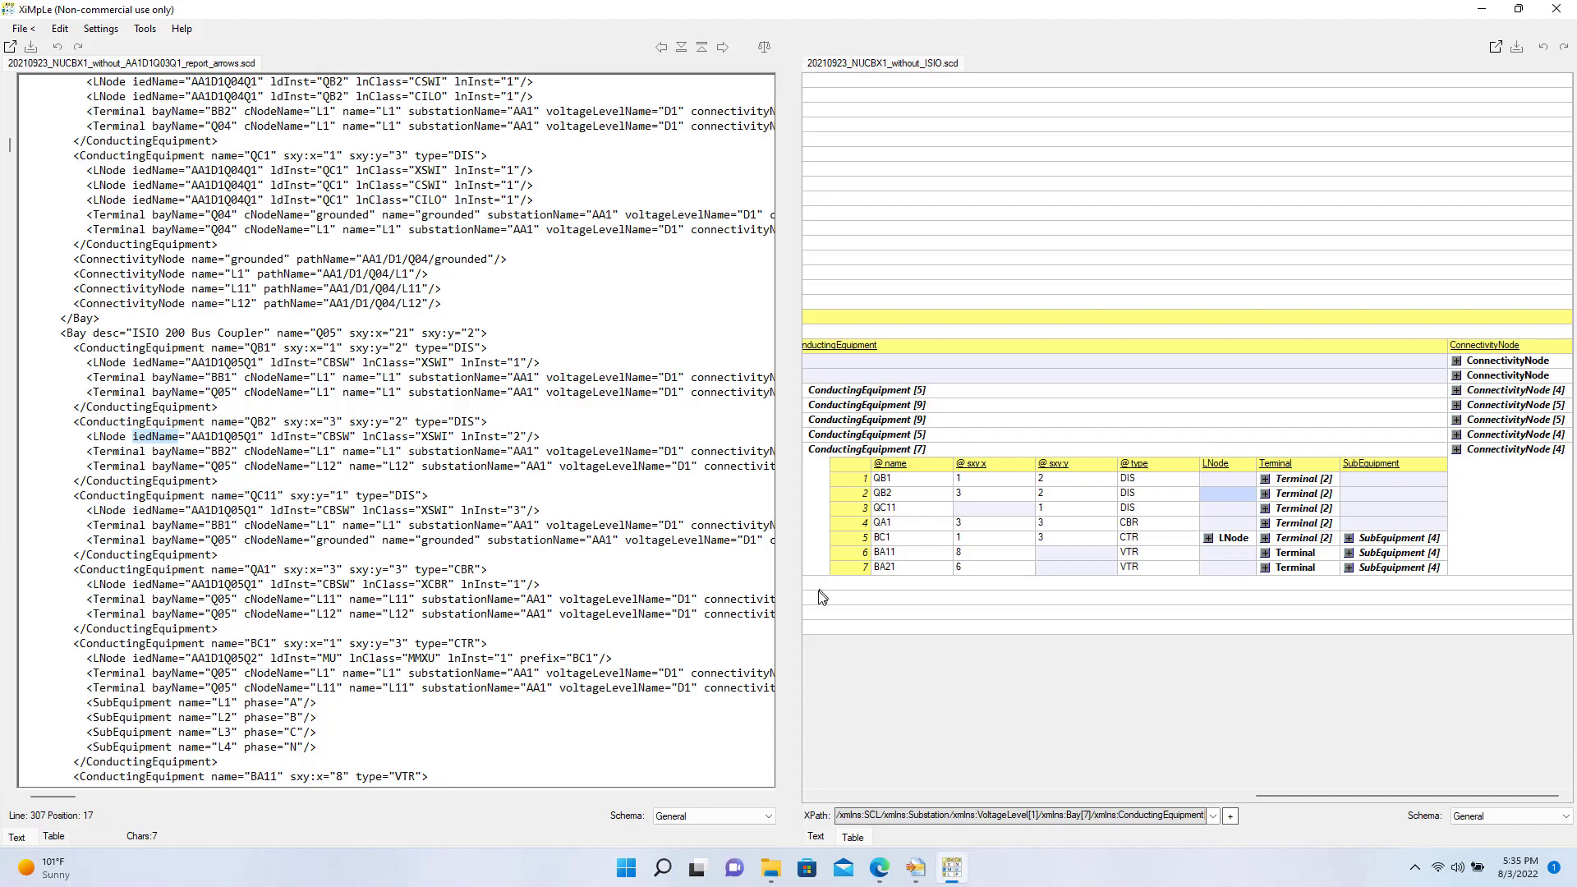
{"action": "scroll", "coordinate": [699, 569], "scroll_direction": "up", "scroll_amount": 1}
{"action": "scroll", "coordinate": [700, 569], "scroll_direction": "up", "scroll_amount": 15}
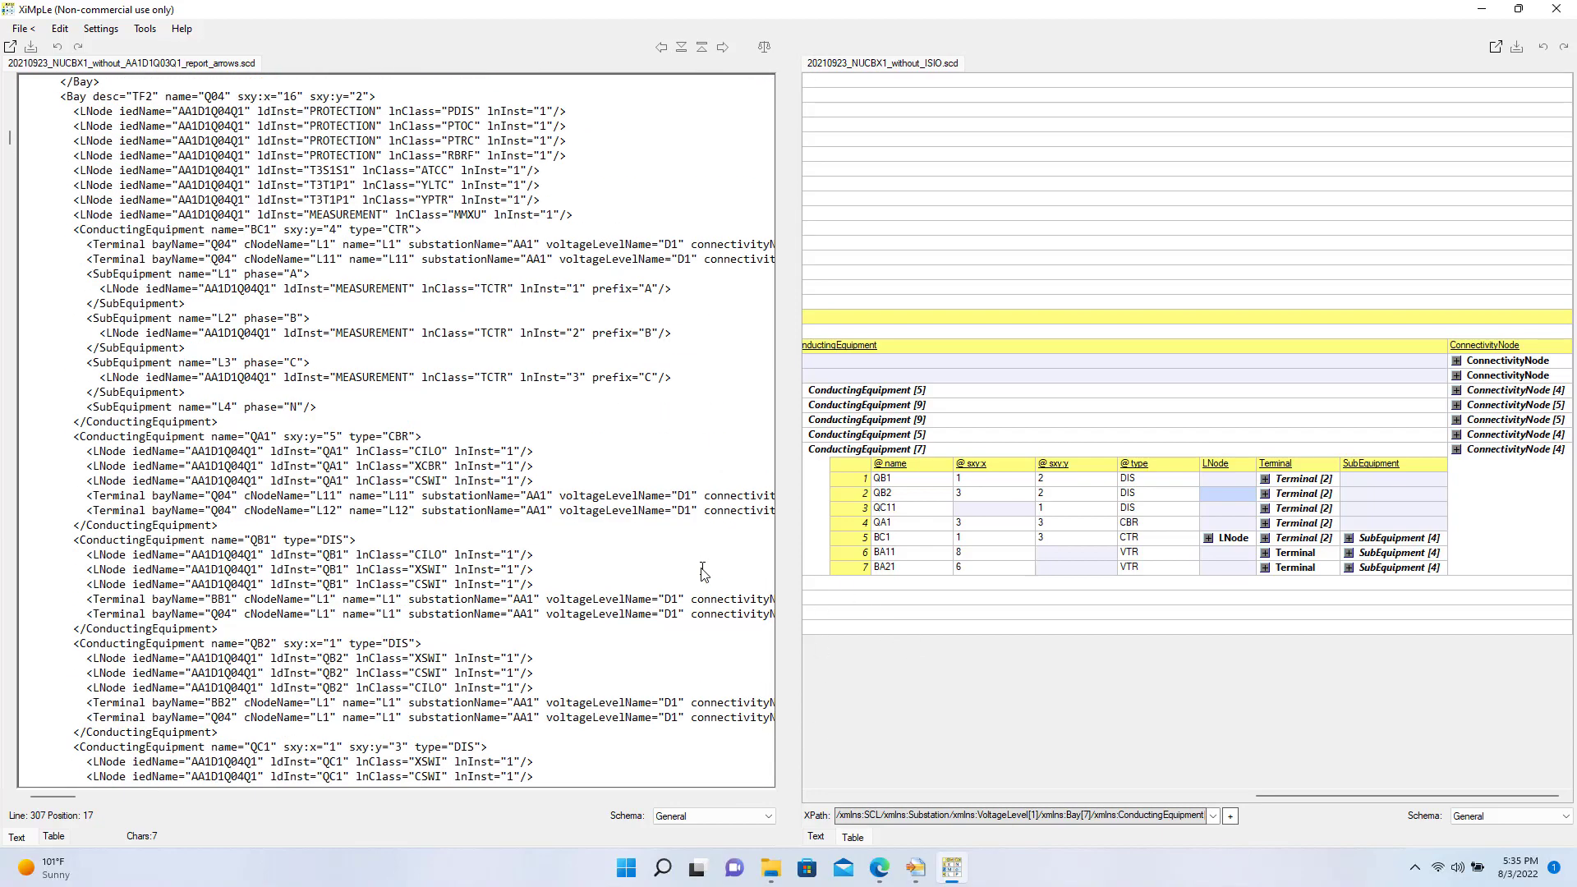
{"action": "left_click", "coordinate": [53, 836]}
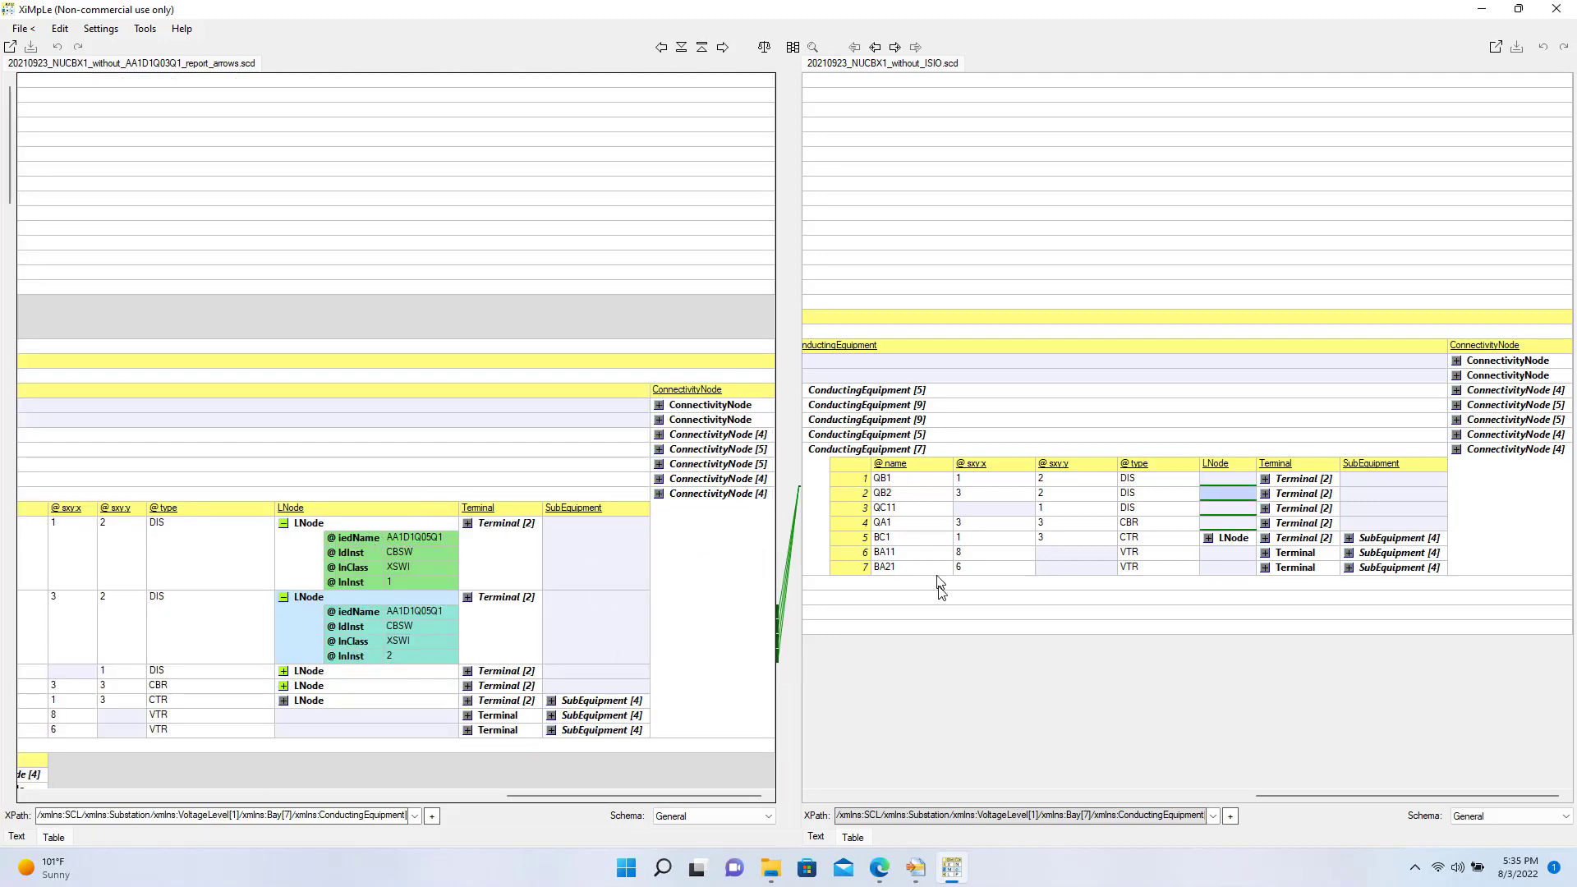
- Continue through the remaining LNode differences and on to the differing AA1D1Q05Q1 entry in the ConnectedAP table
{"action": "left_click", "coordinate": [681, 47]}
{"action": "left_click", "coordinate": [681, 48]}
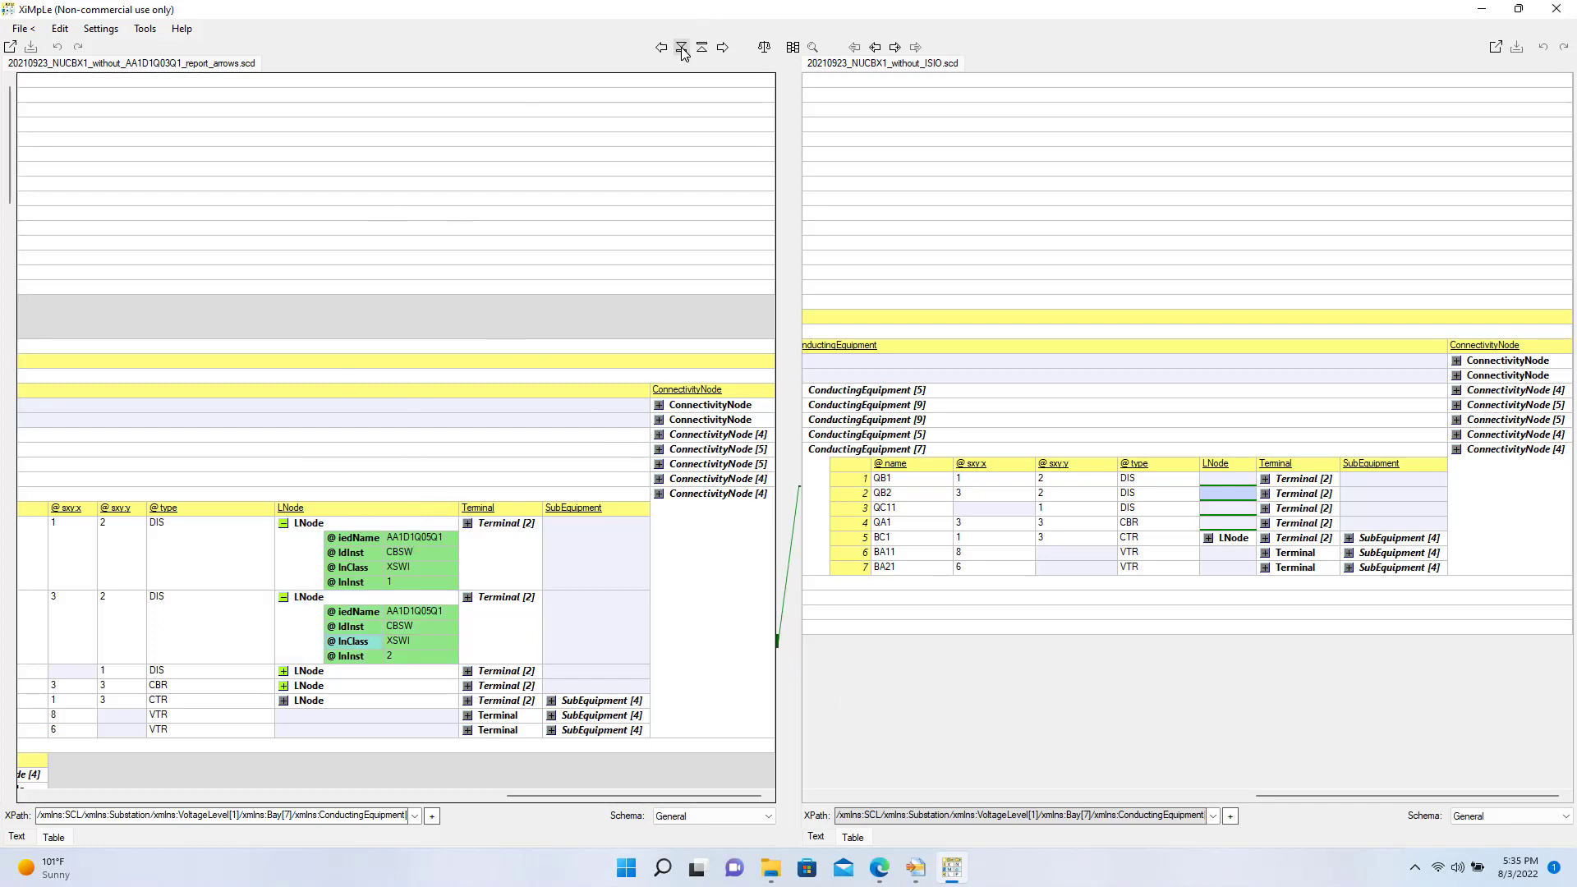
{"action": "left_click", "coordinate": [681, 48]}
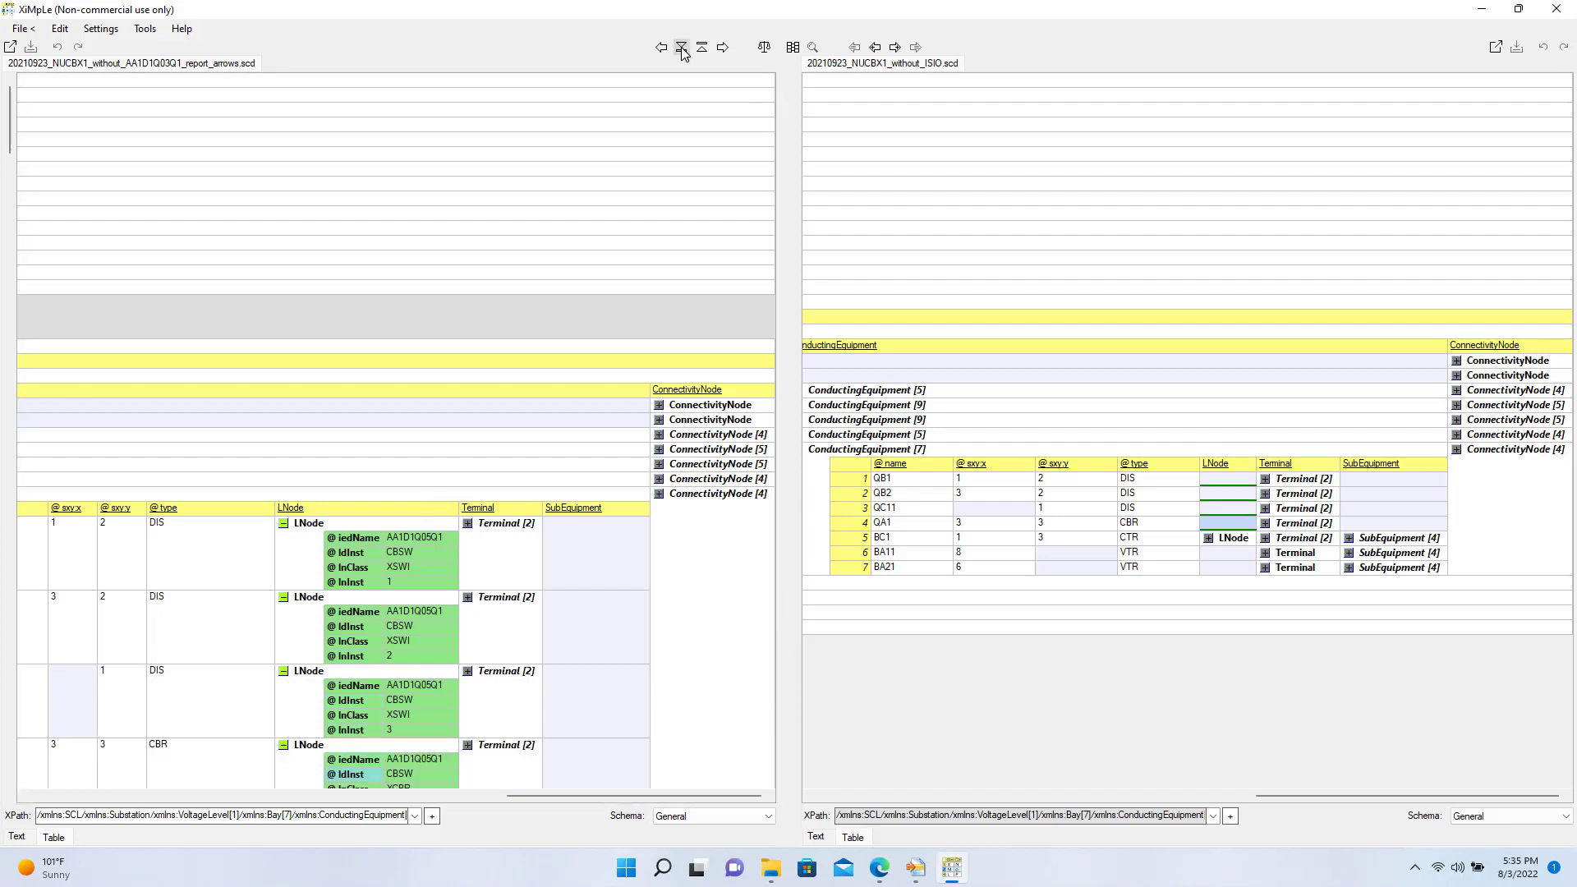
{"action": "left_click", "coordinate": [681, 48]}
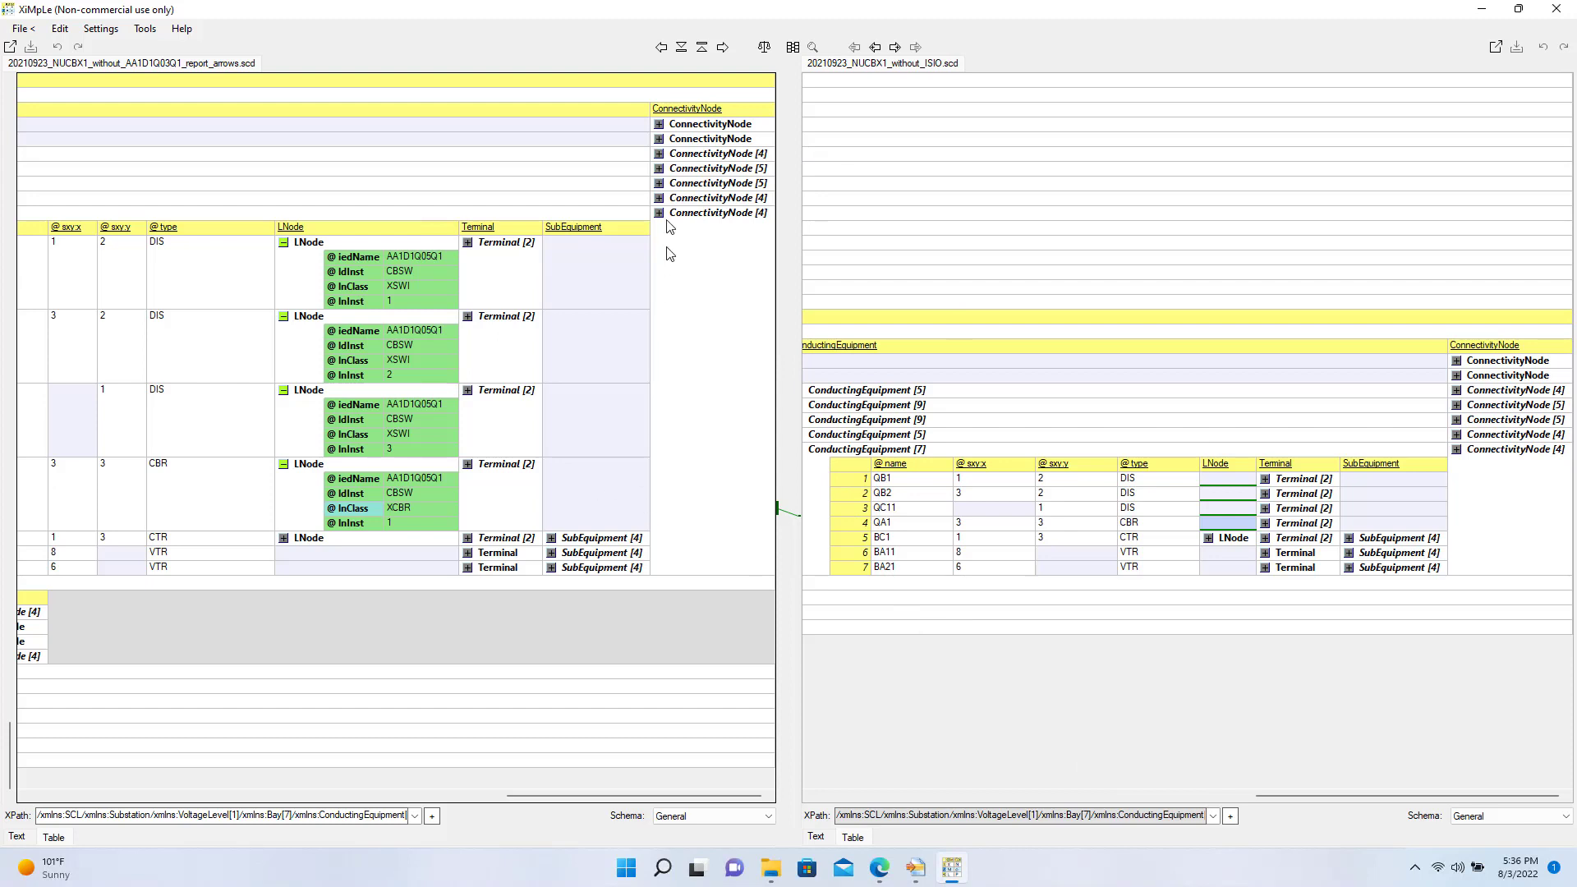
{"action": "left_click", "coordinate": [682, 49]}
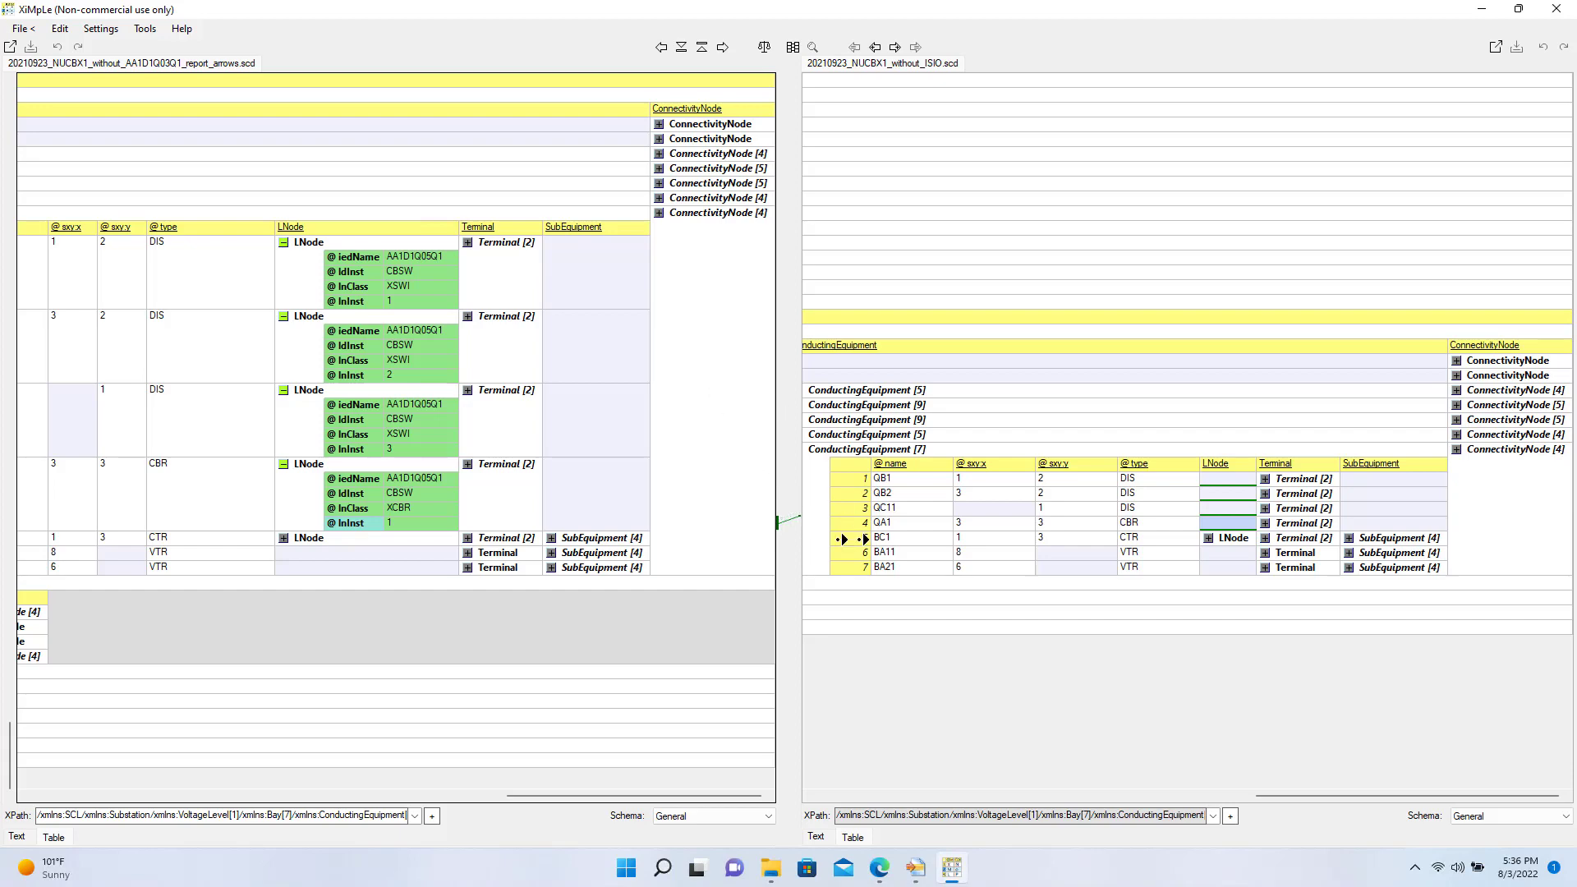
{"action": "left_click", "coordinate": [681, 49]}
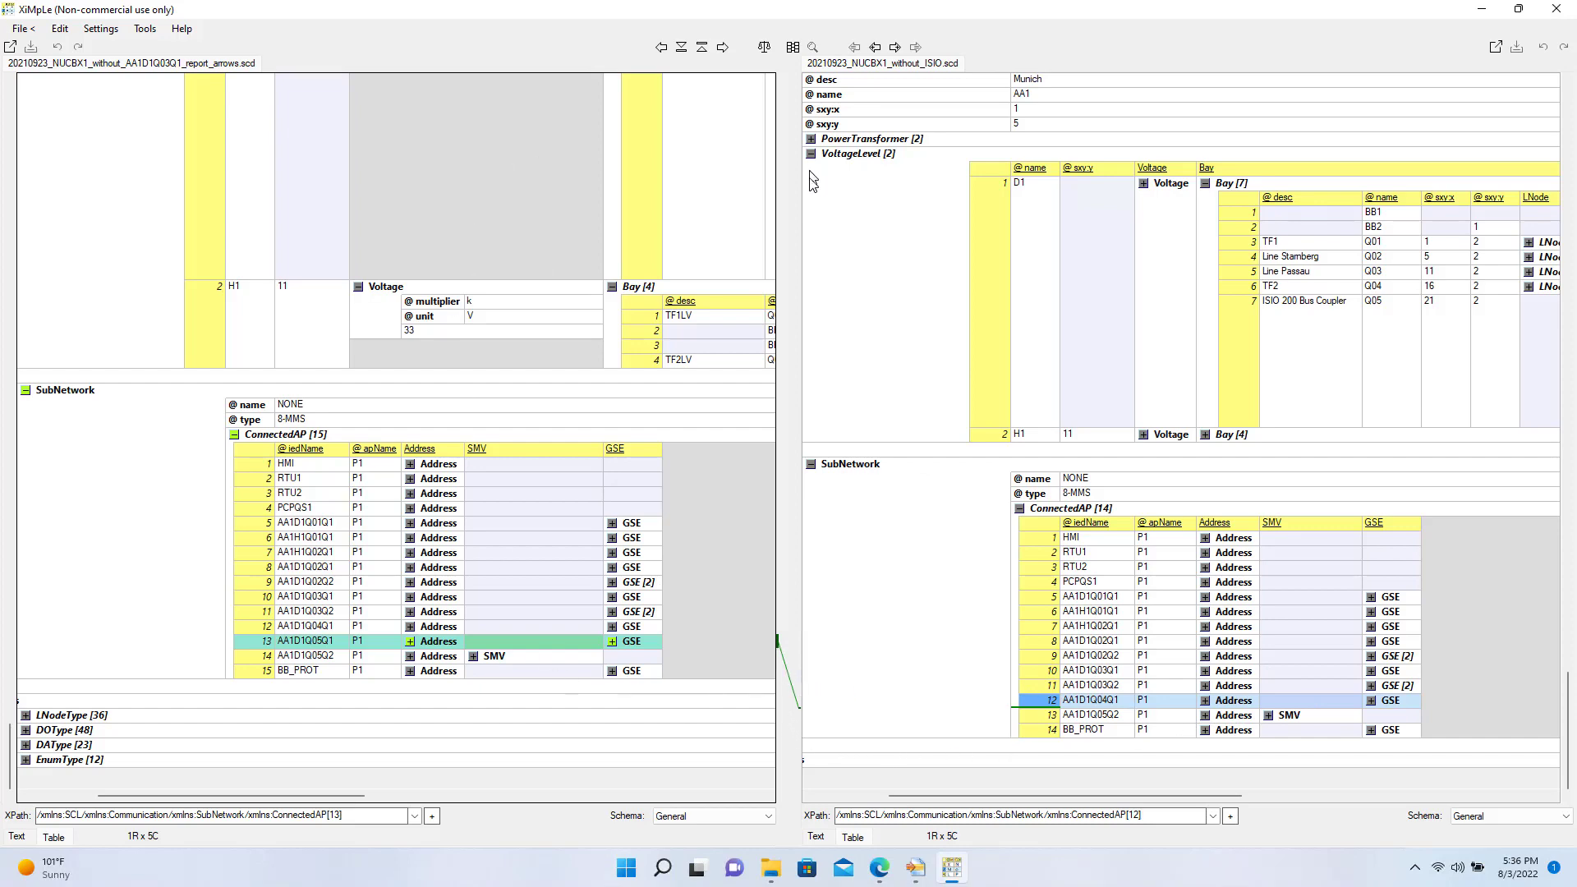
- Switch both compared SCD files to text view to examine their differences line by line
{"action": "left_click", "coordinate": [16, 836]}
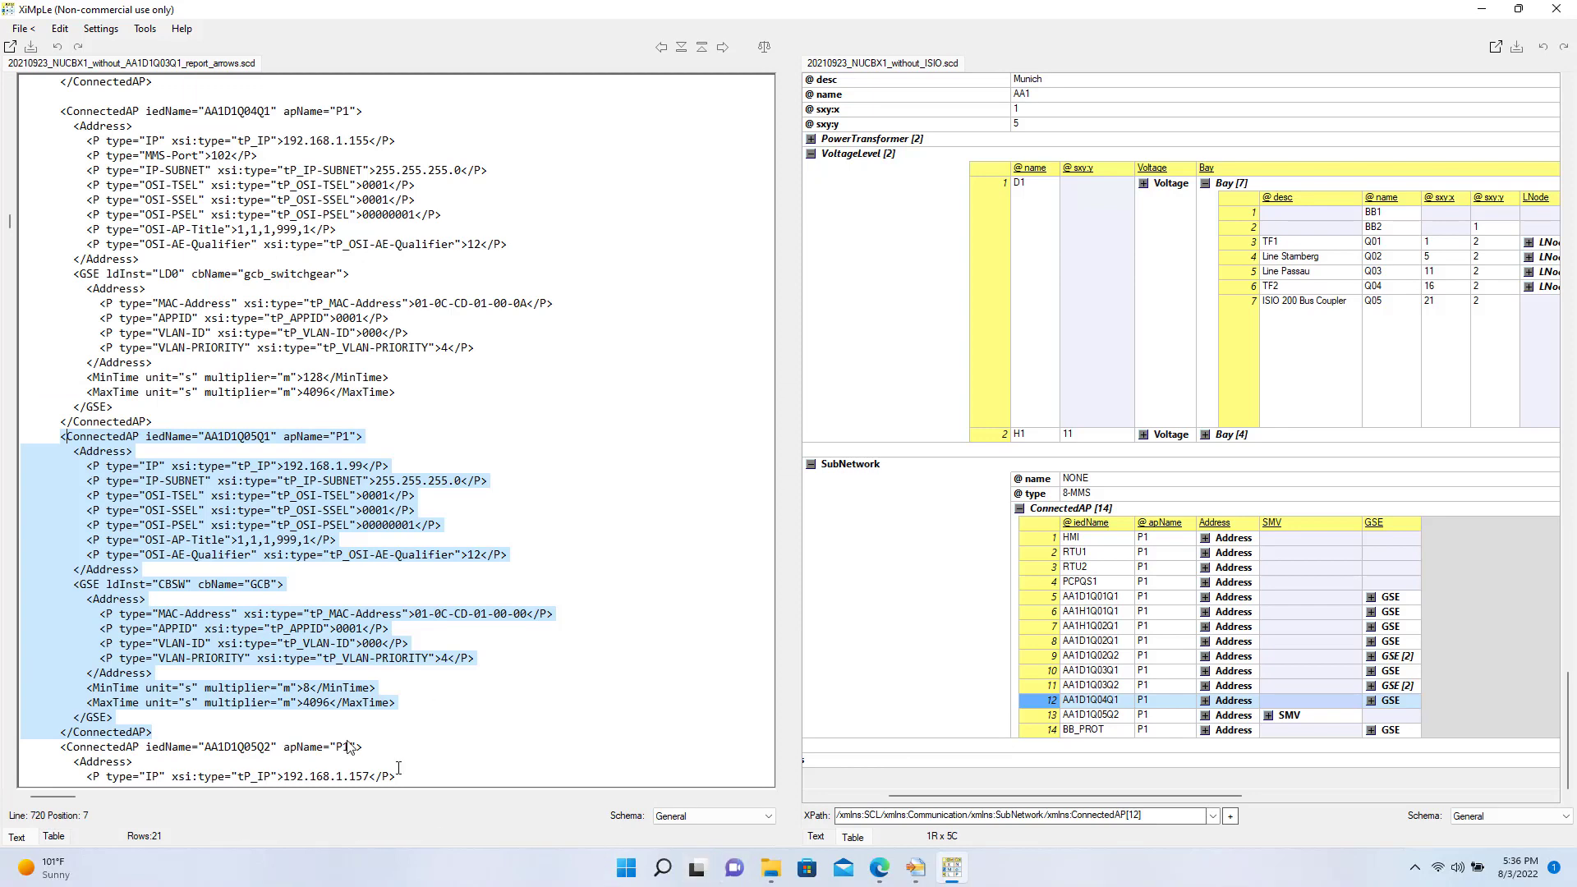
{"action": "left_click", "coordinate": [818, 837]}
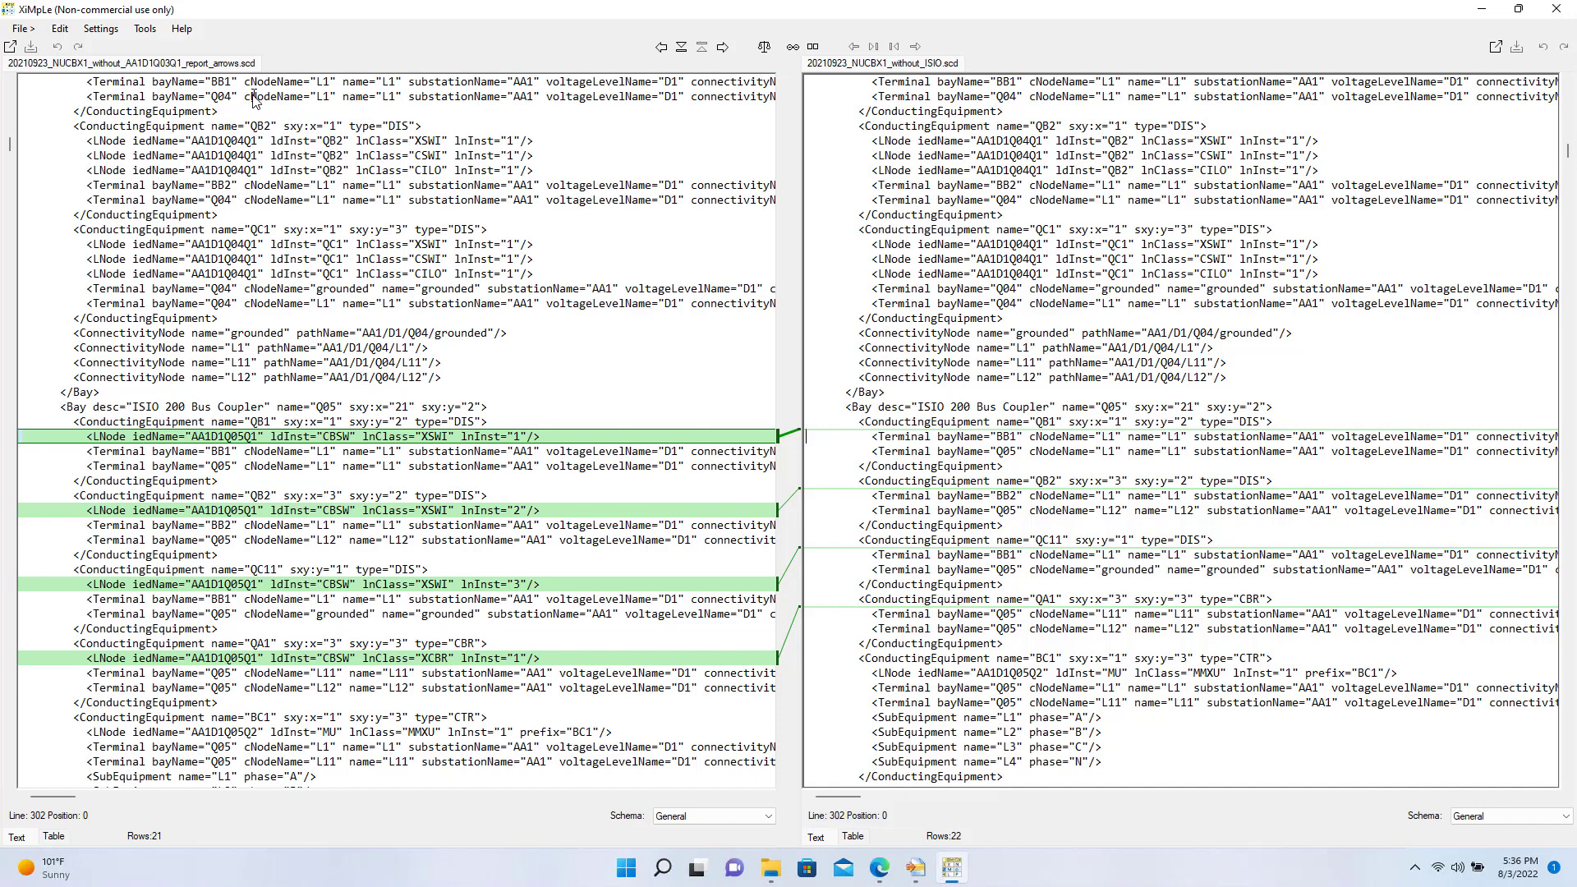
- View the XiMpLe version information, close it and minimize the XiMpLe window
{"action": "left_click", "coordinate": [177, 30]}
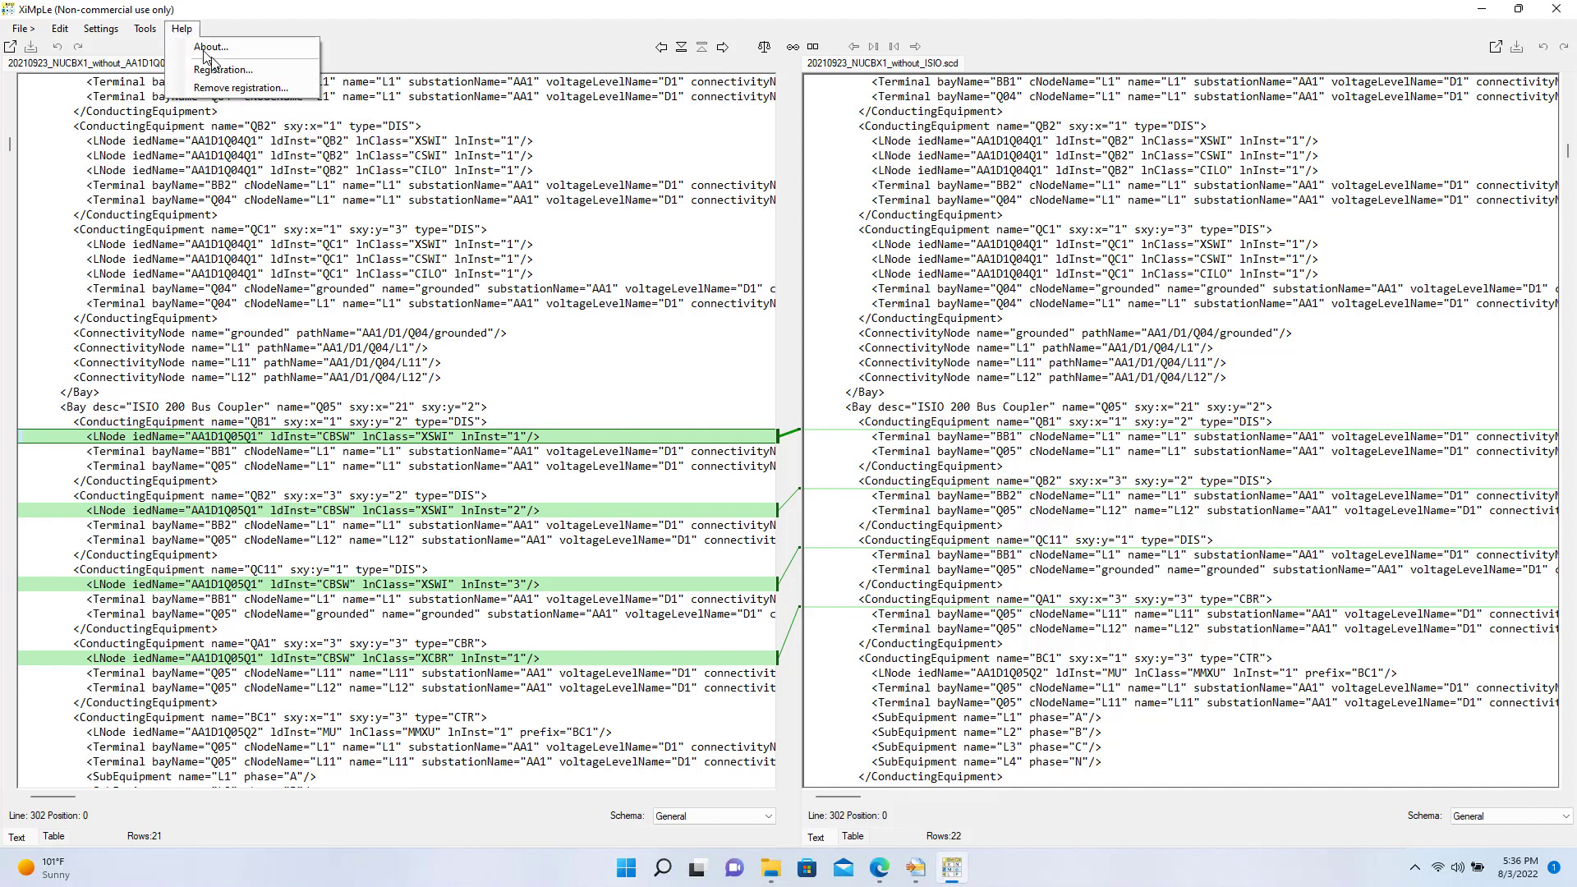
{"action": "left_click", "coordinate": [207, 49]}
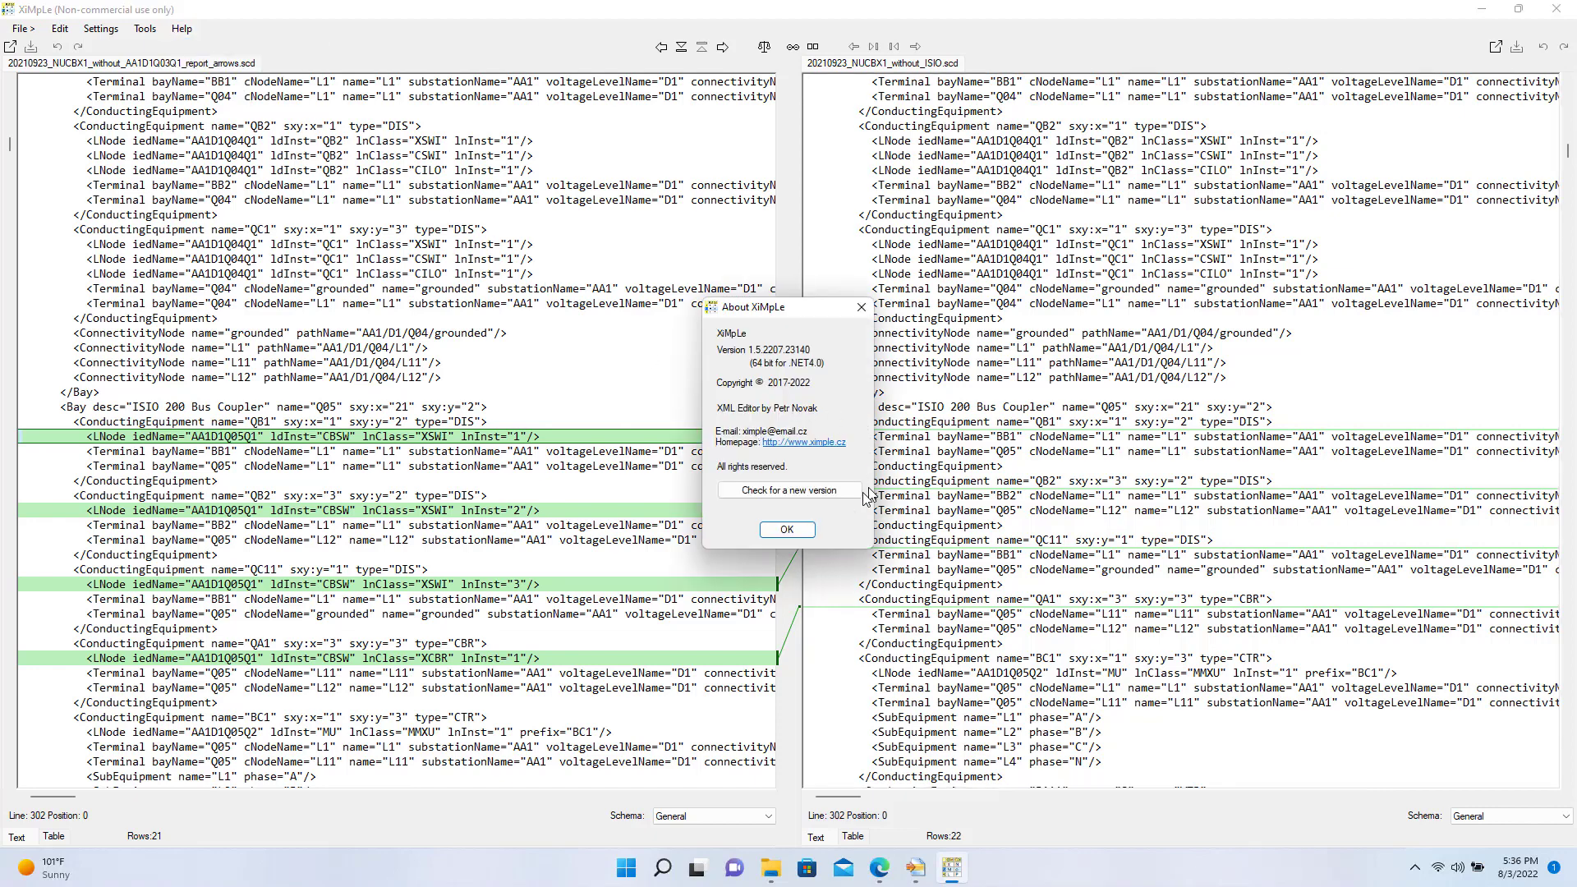
{"action": "left_click", "coordinate": [786, 530]}
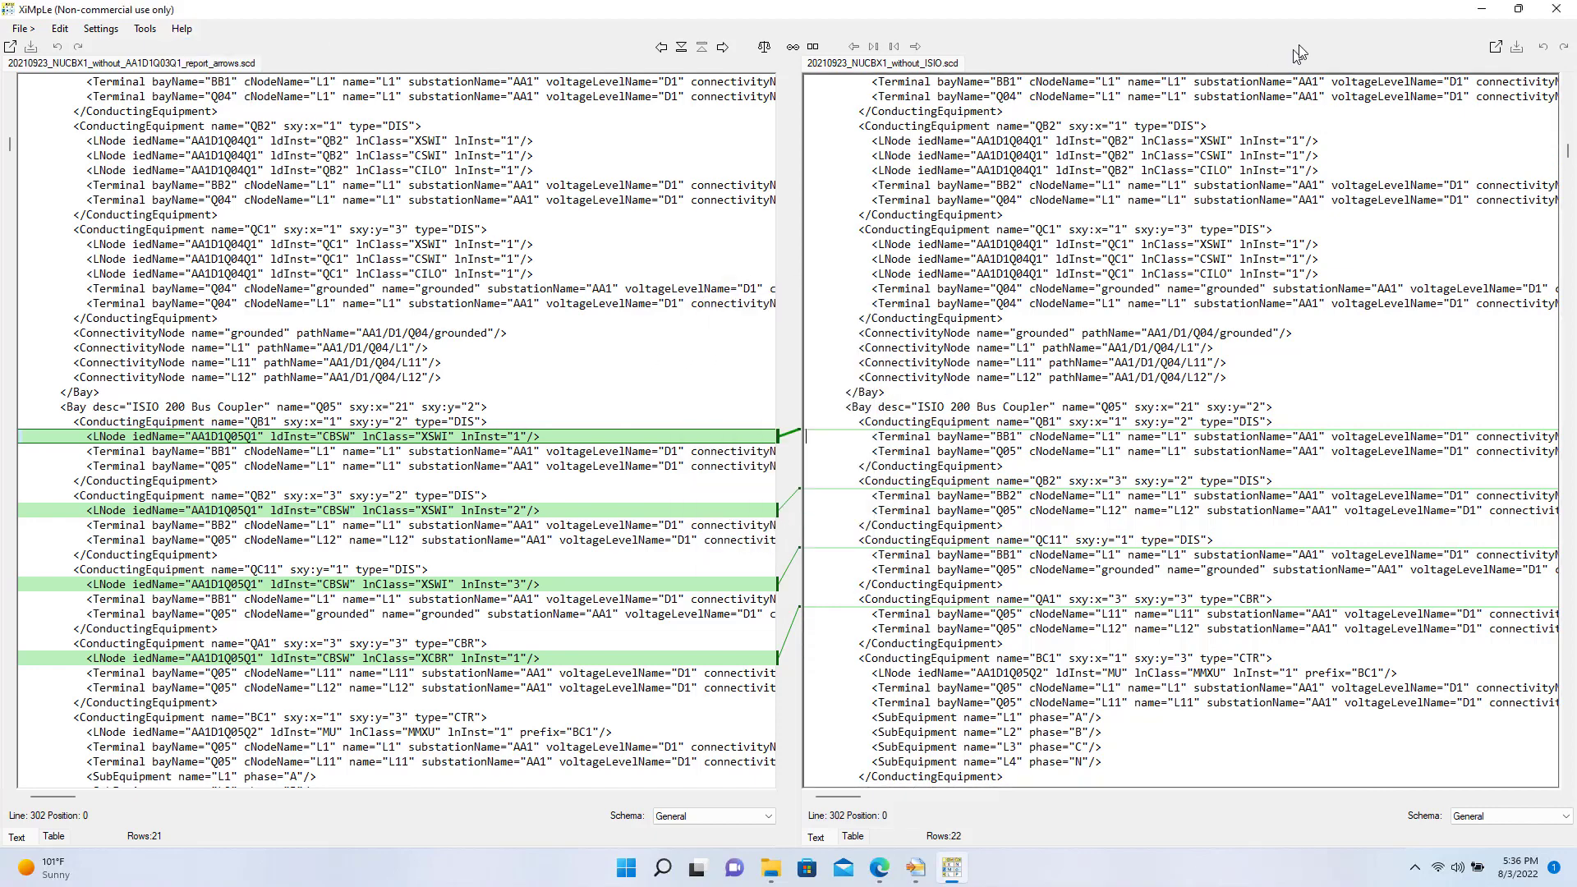
{"action": "left_click", "coordinate": [1482, 9]}
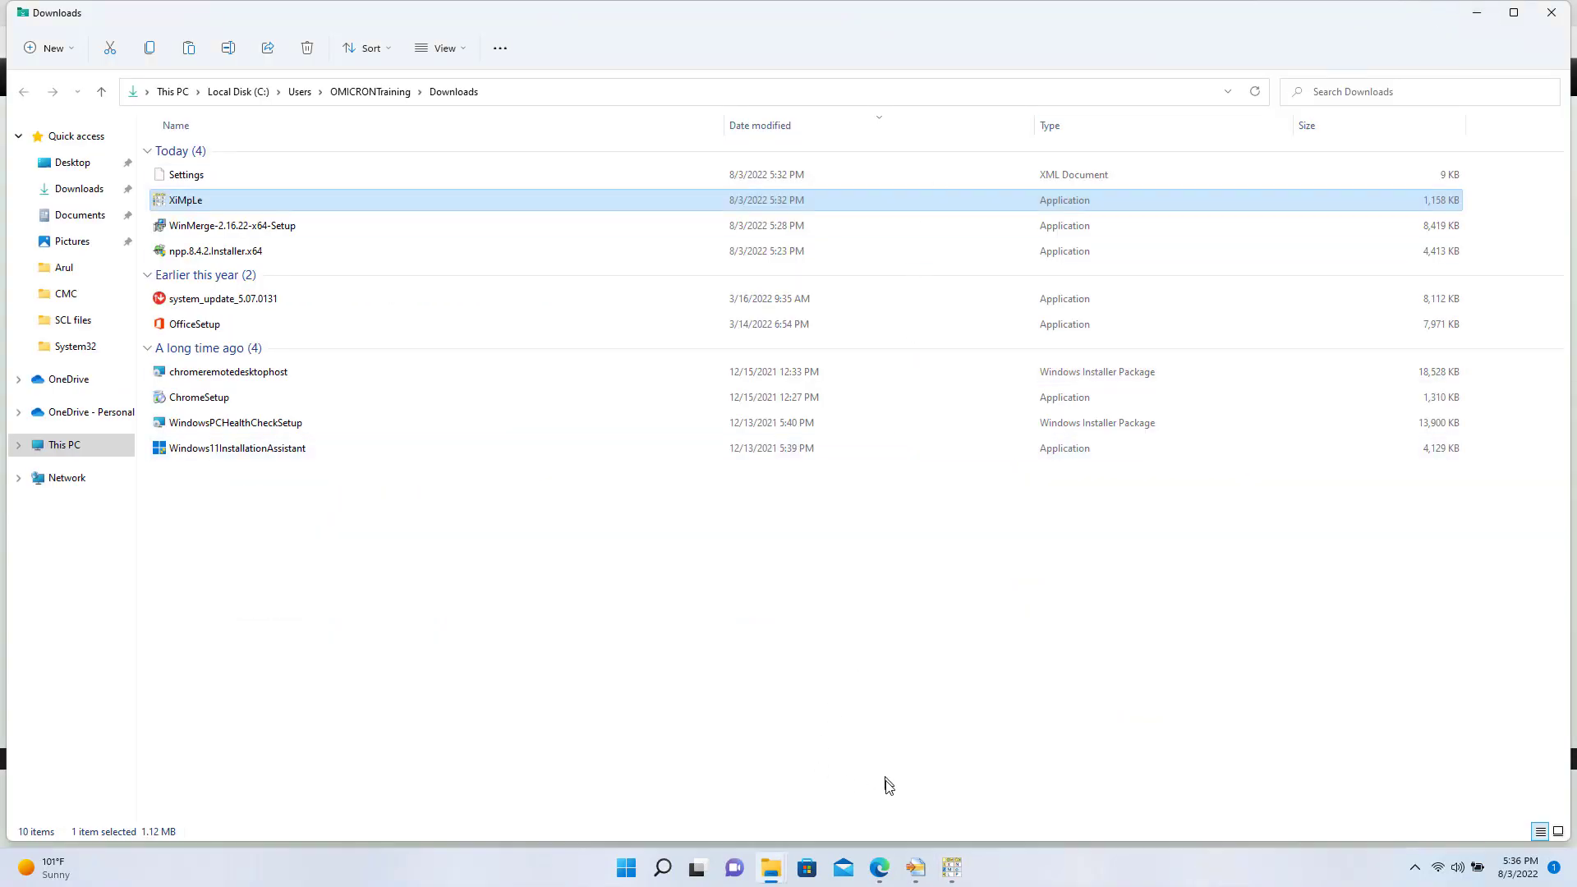
- Switch to WinMerge, view its version information and minimize its window again
{"action": "left_click", "coordinate": [916, 868]}
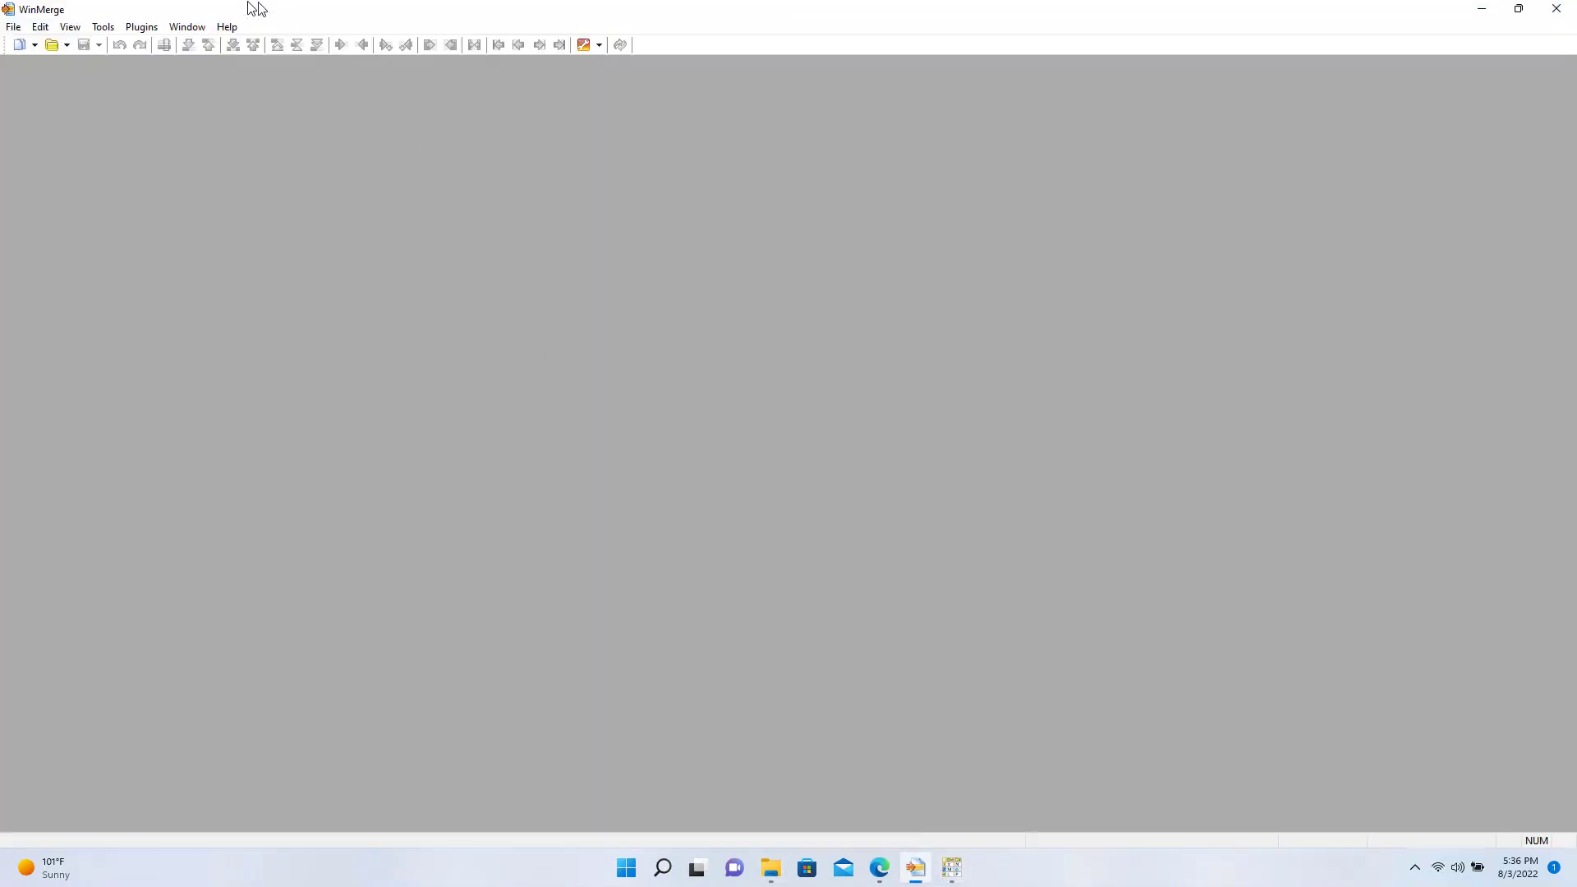
{"action": "left_click", "coordinate": [227, 26]}
{"action": "left_click", "coordinate": [281, 154]}
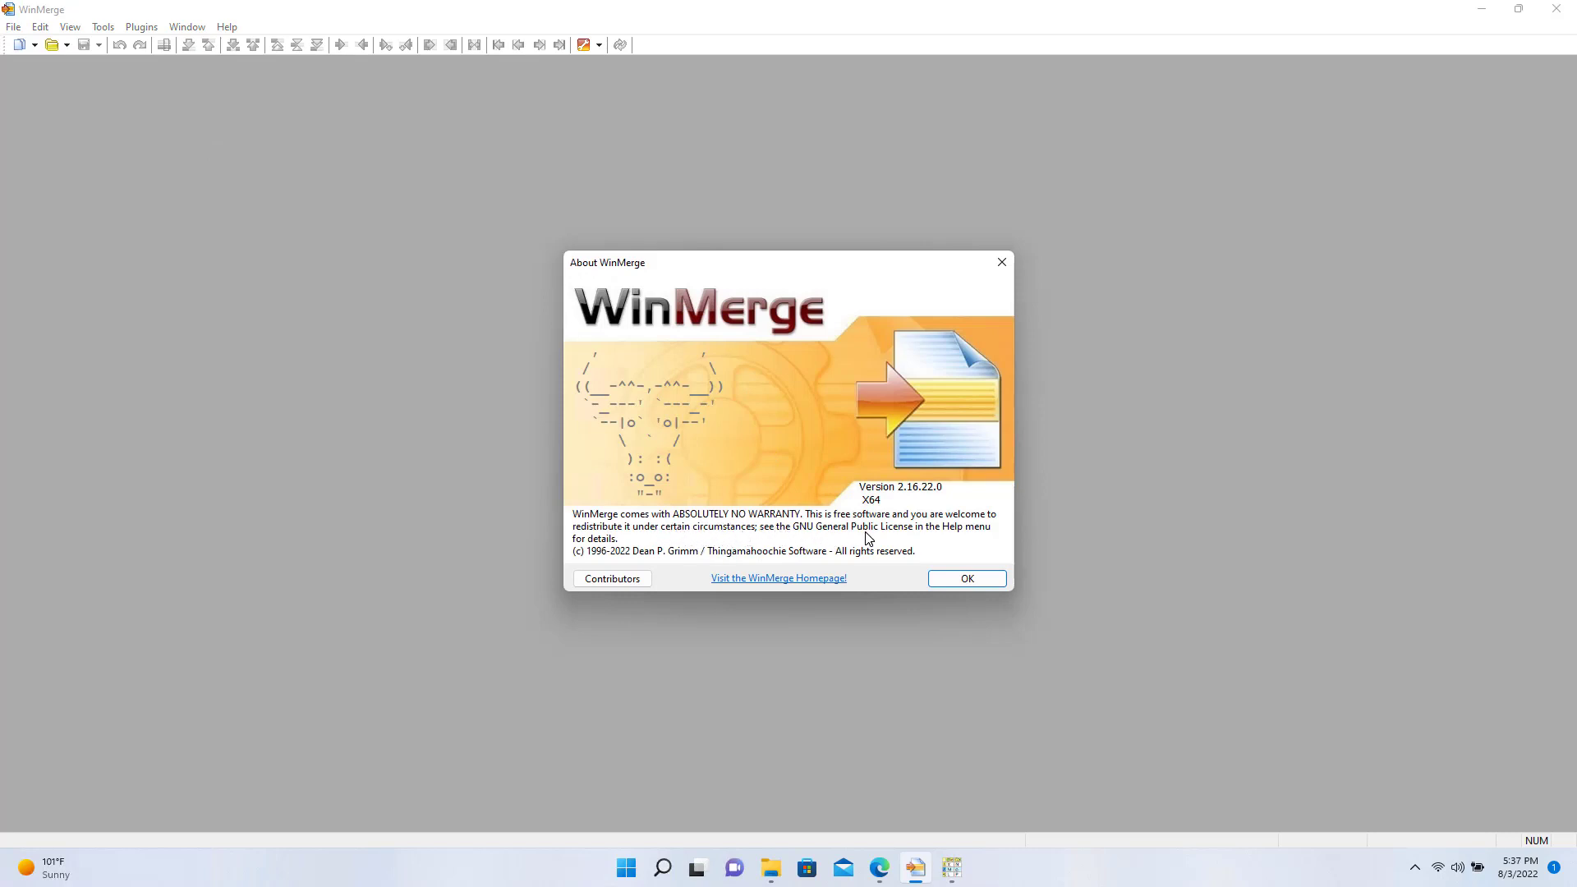
{"action": "left_click", "coordinate": [970, 584]}
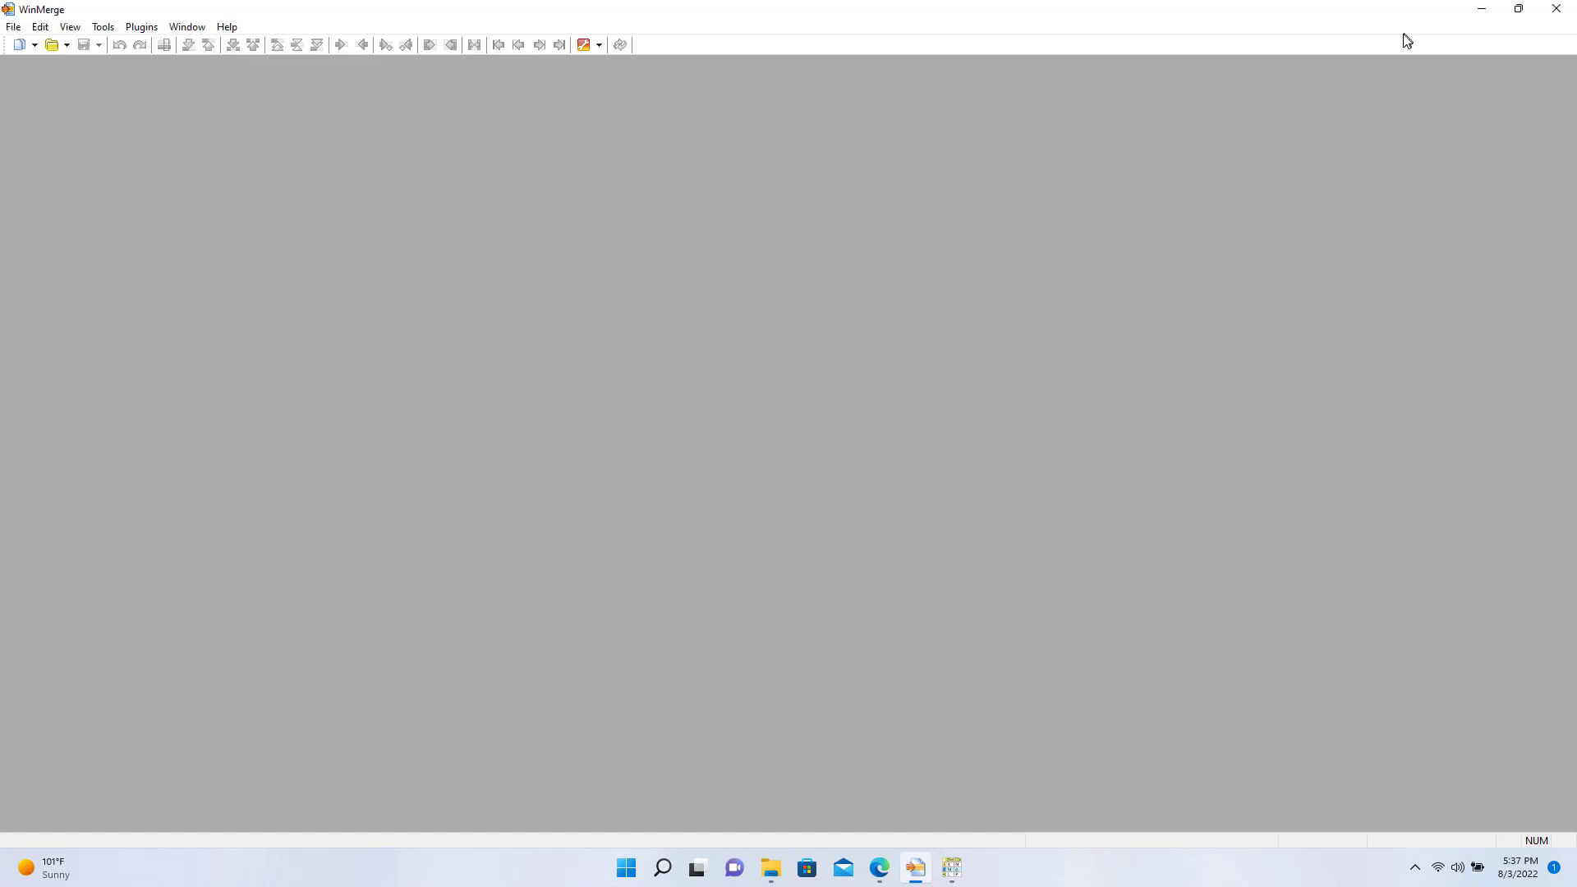
{"action": "left_click", "coordinate": [1487, 10]}
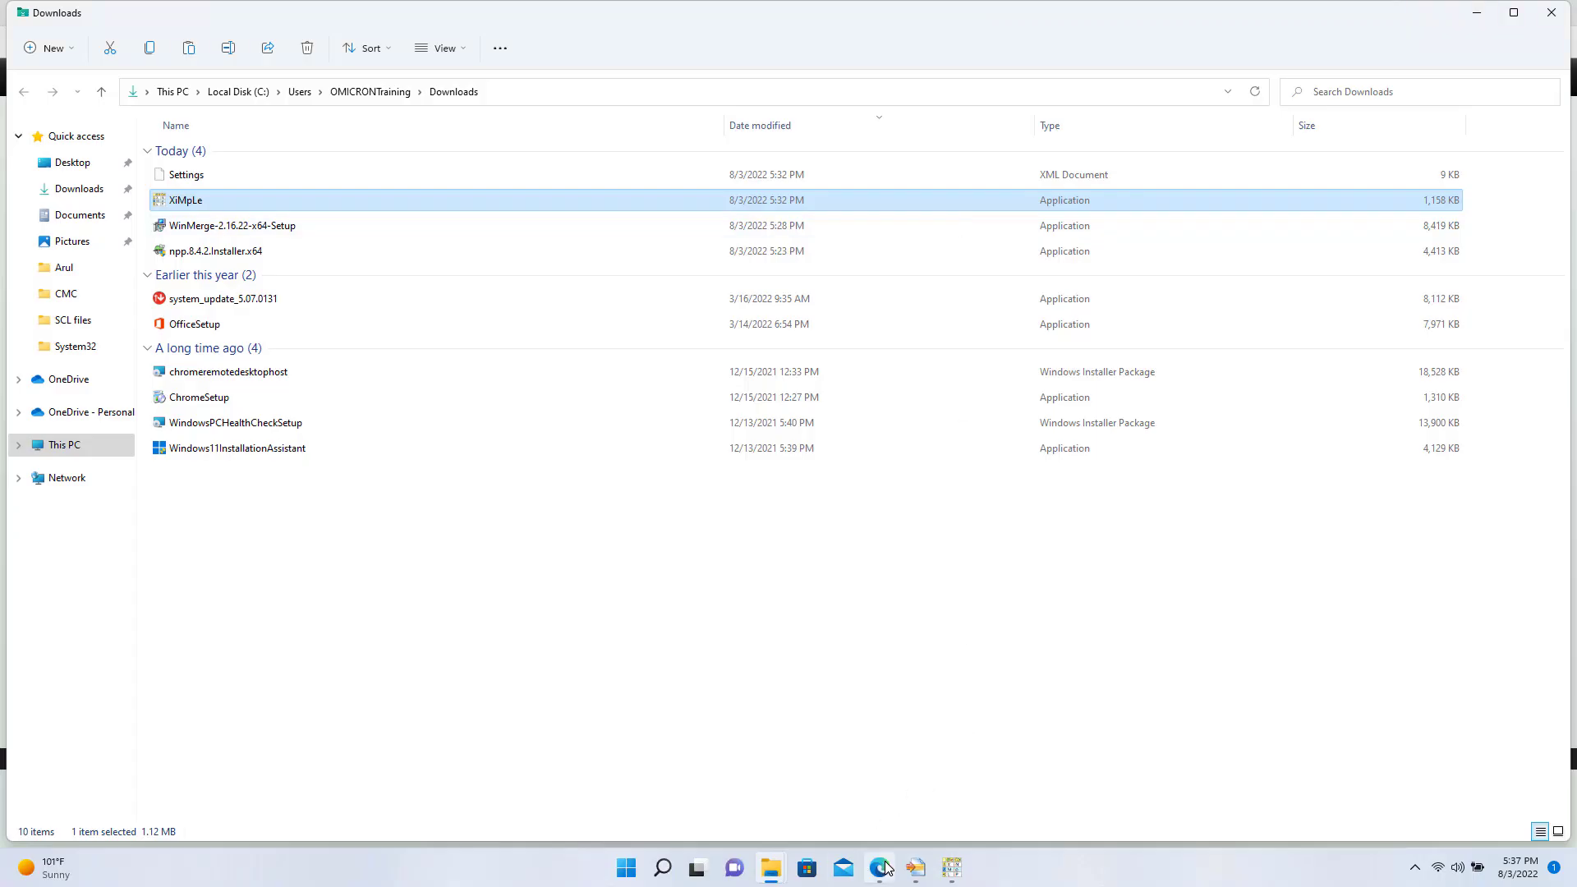
- Search for "note", launch Notepad++ and minimize the Downloads folder window covering it
{"action": "left_click", "coordinate": [640, 867]}
{"action": "type", "text": "note"}
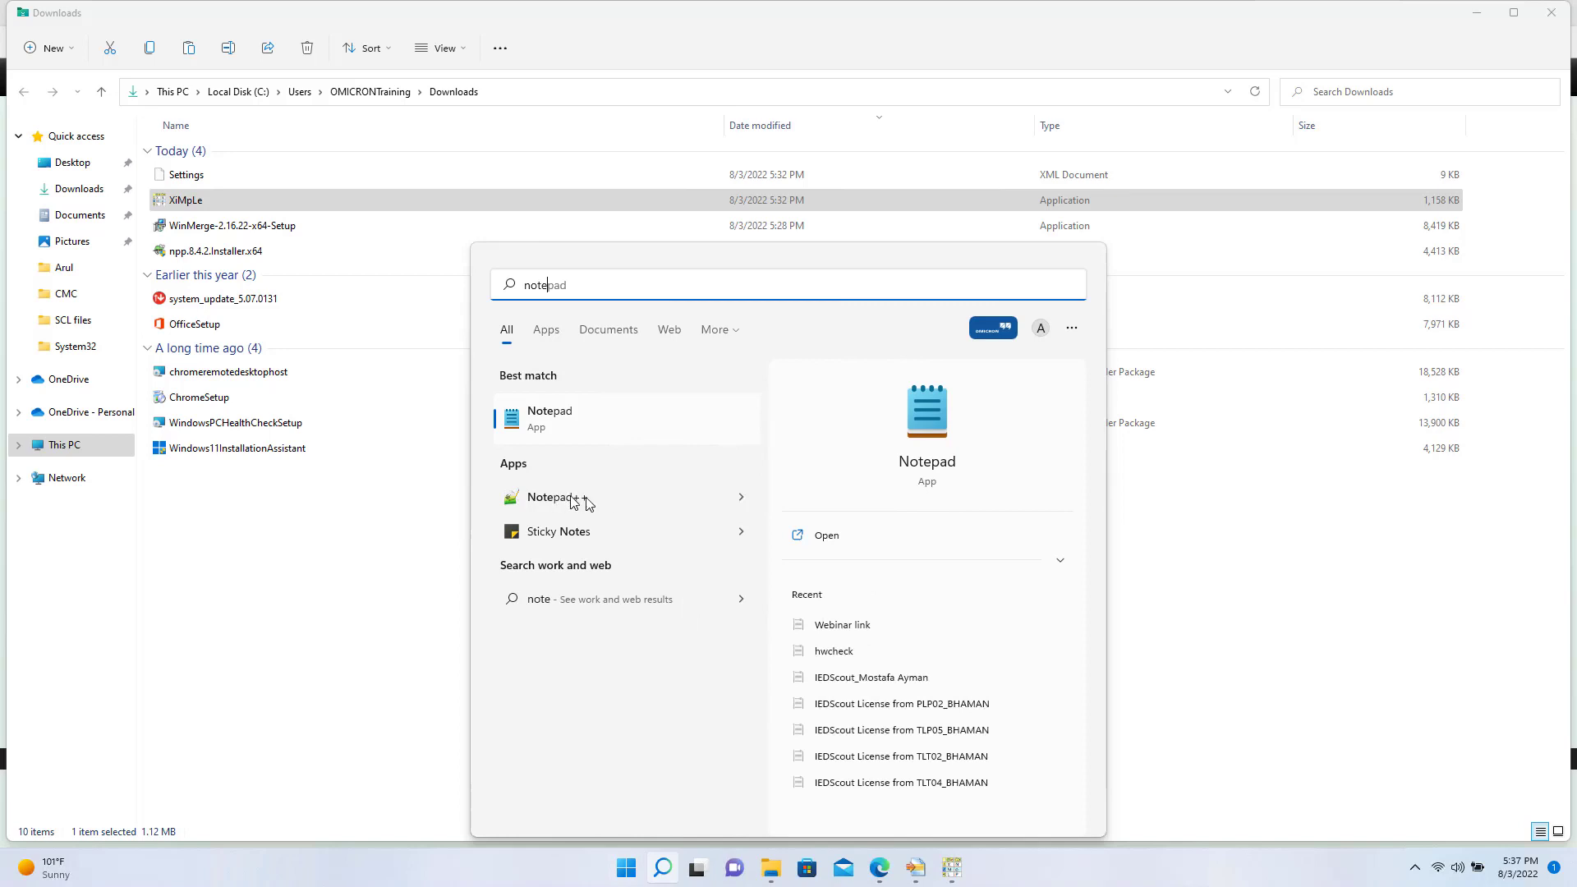
{"action": "left_click", "coordinate": [1111, 538]}
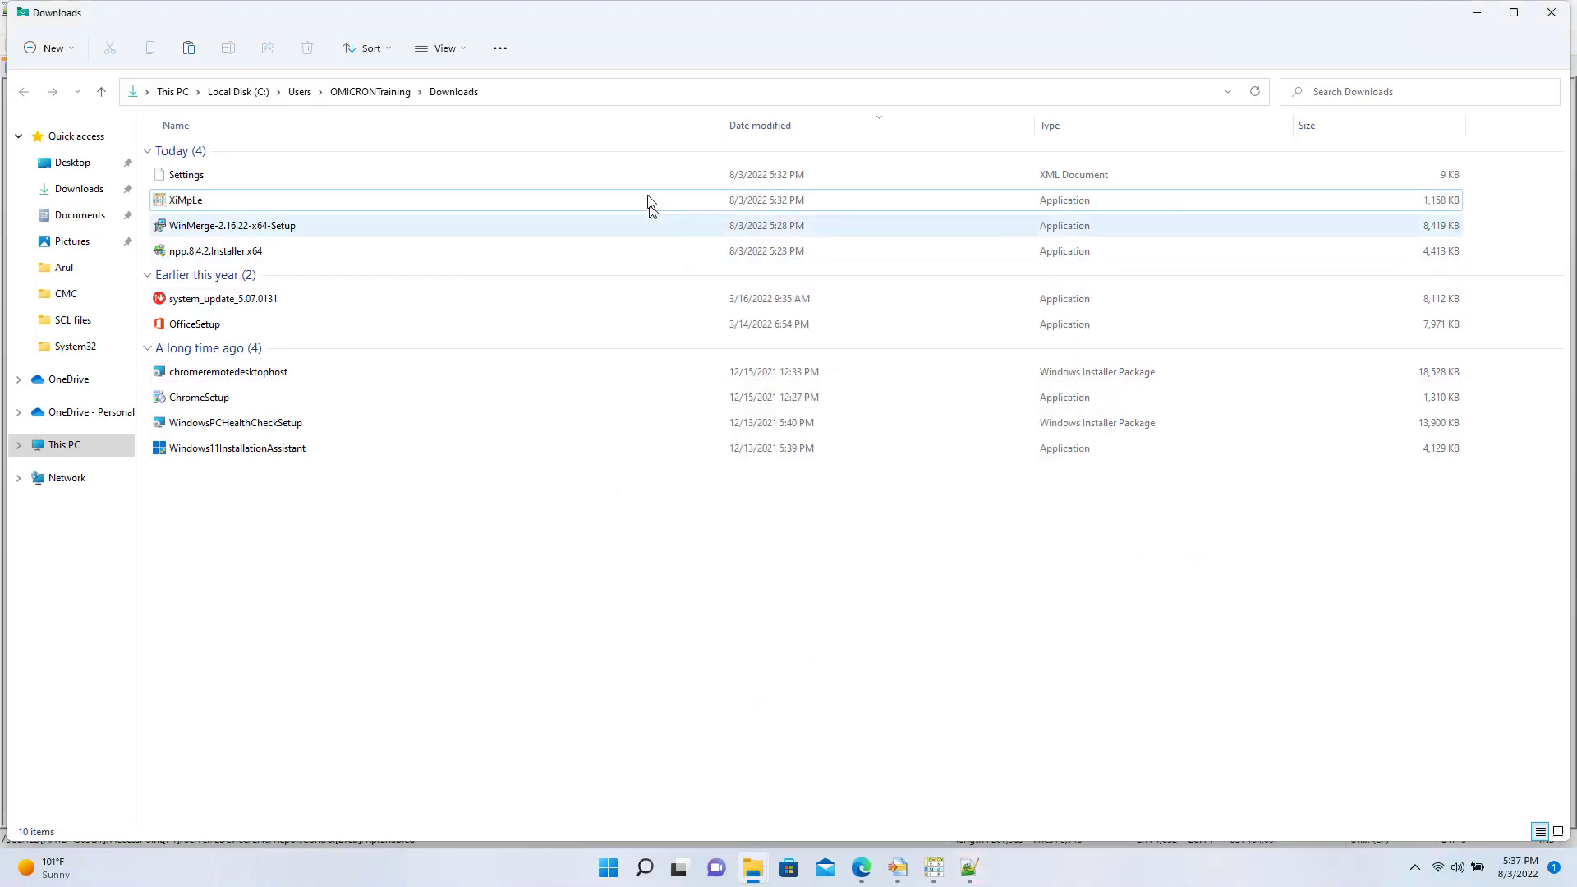
{"action": "left_click", "coordinate": [1483, 12]}
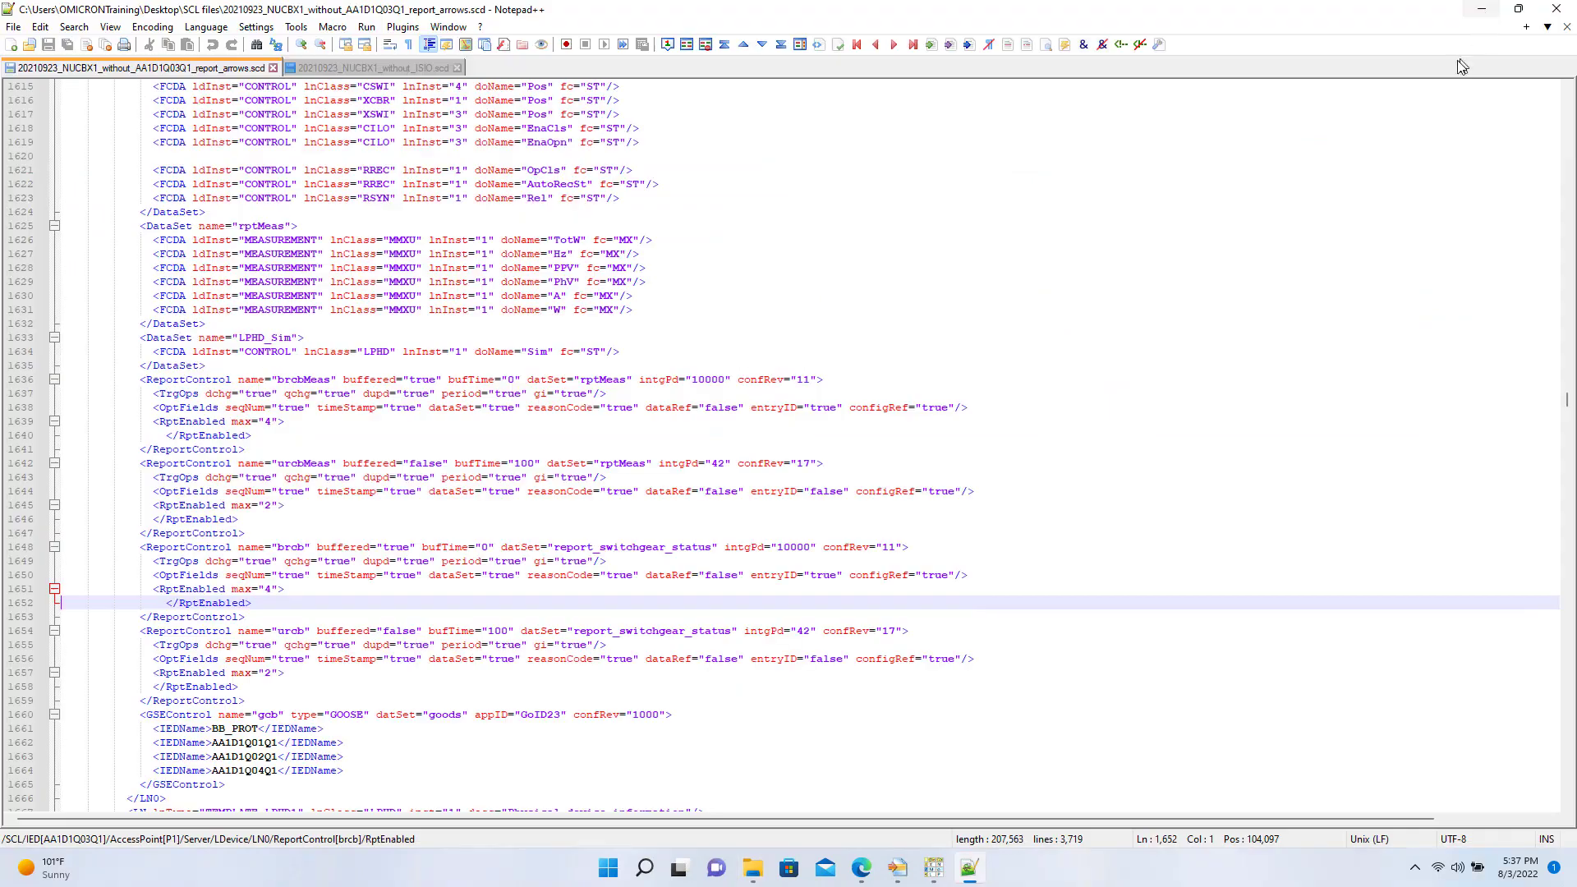
- View the Notepad++ version information and close it
{"action": "left_click", "coordinate": [481, 28]}
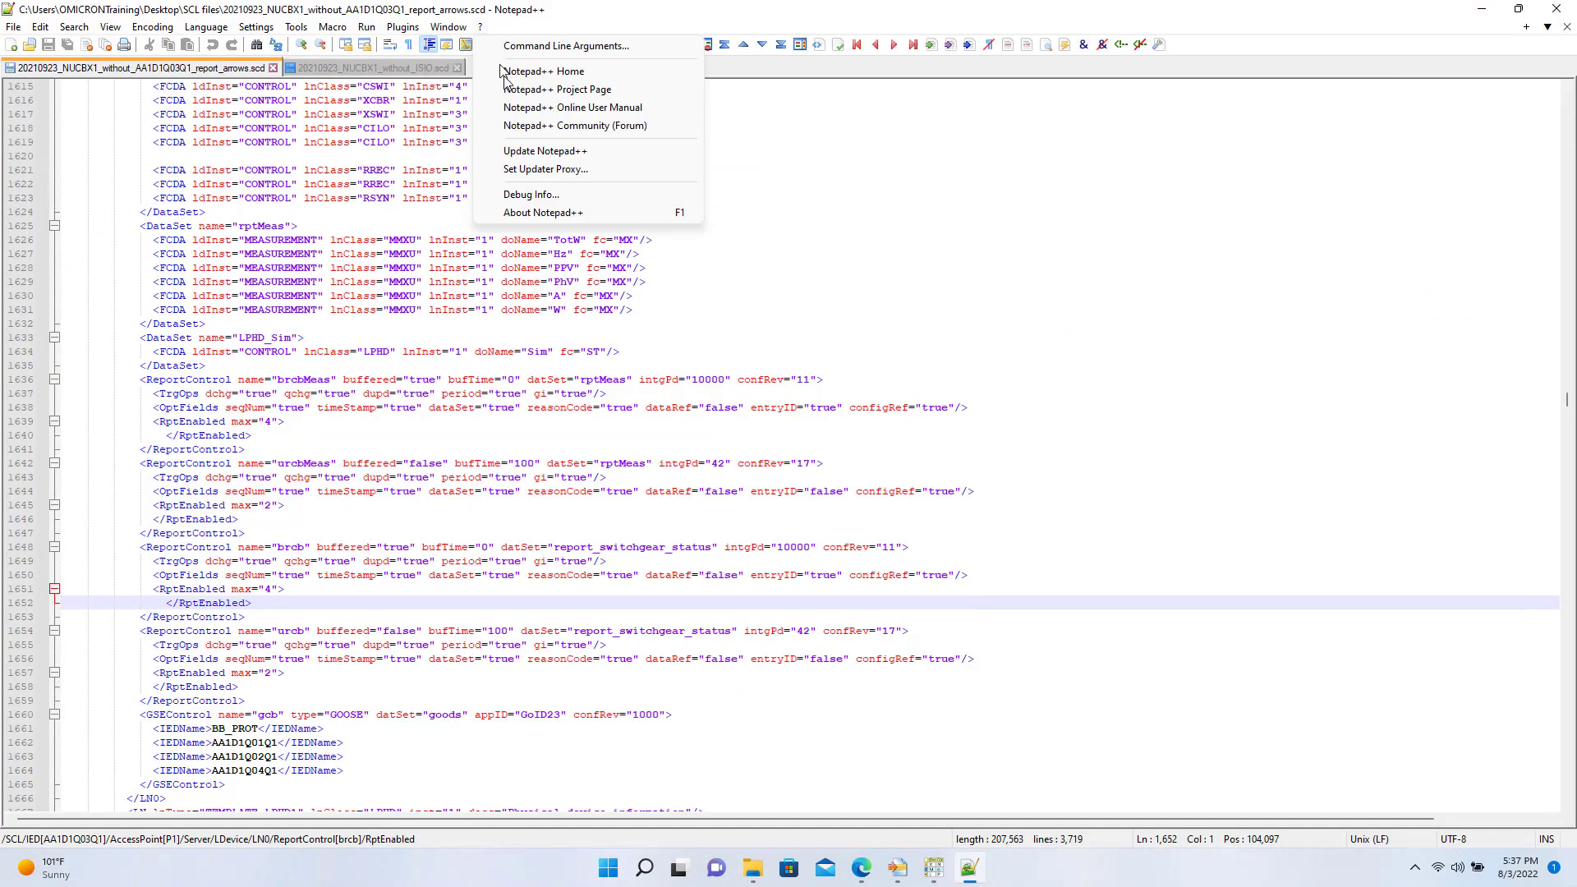
{"action": "left_click", "coordinate": [543, 214]}
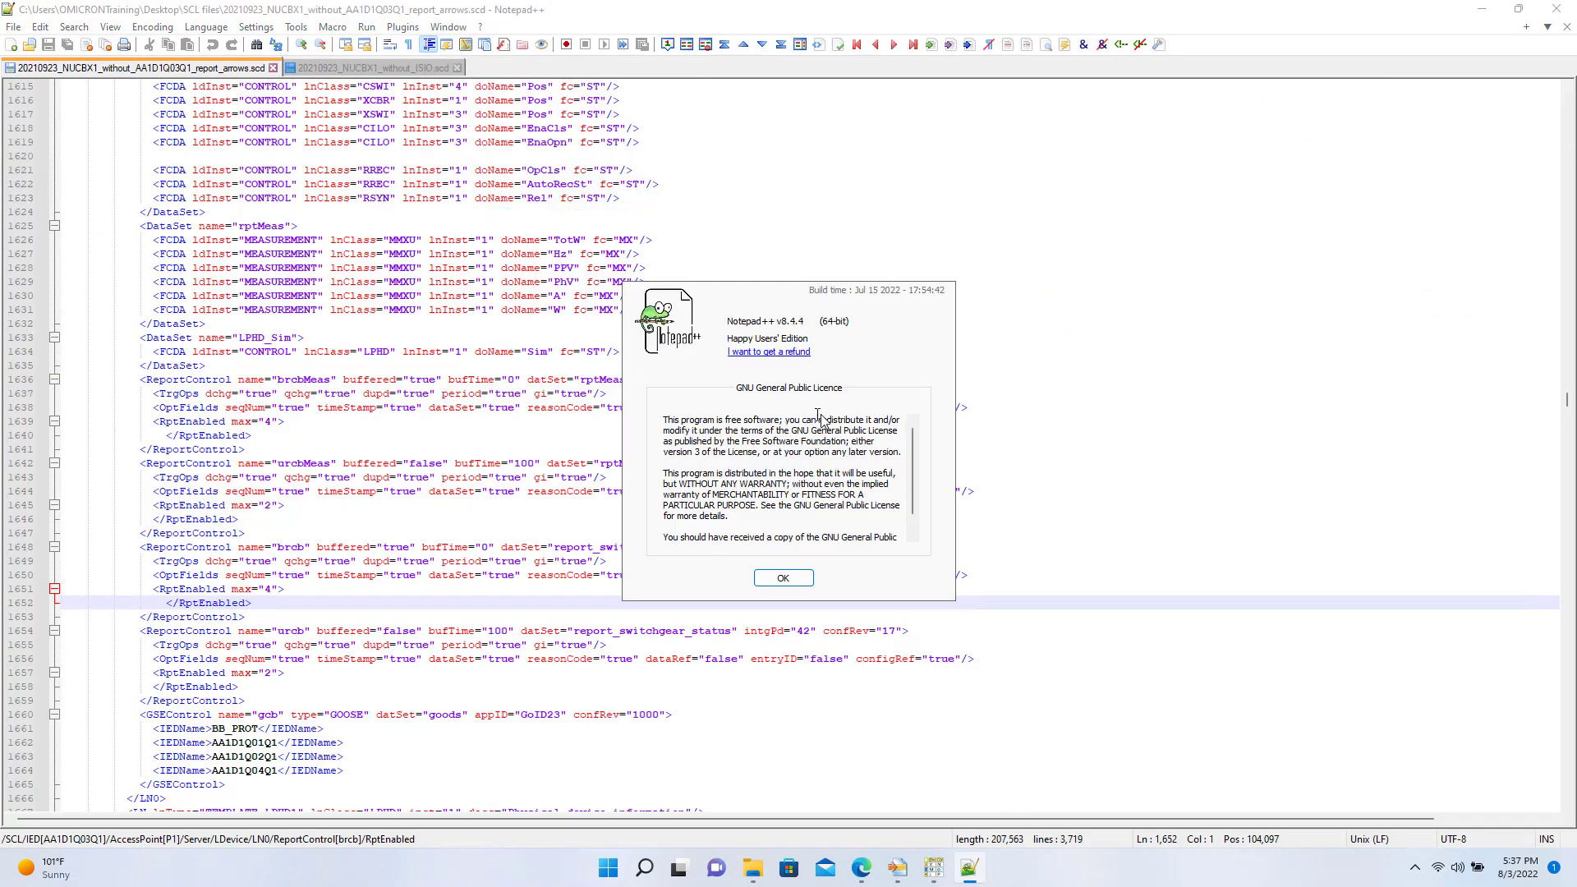
{"action": "left_click", "coordinate": [795, 580]}
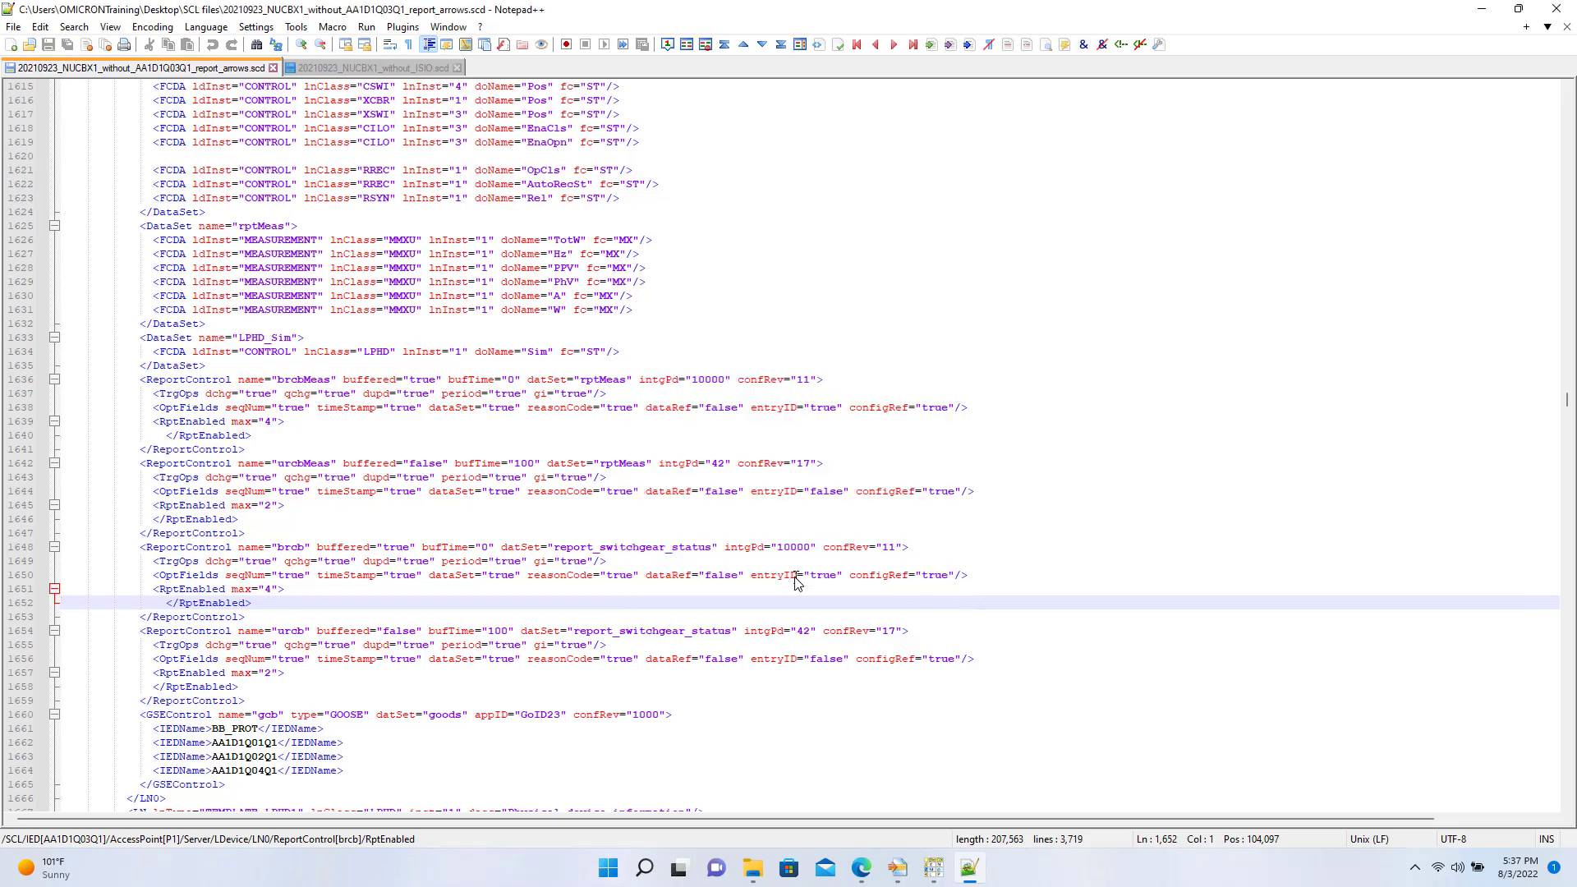